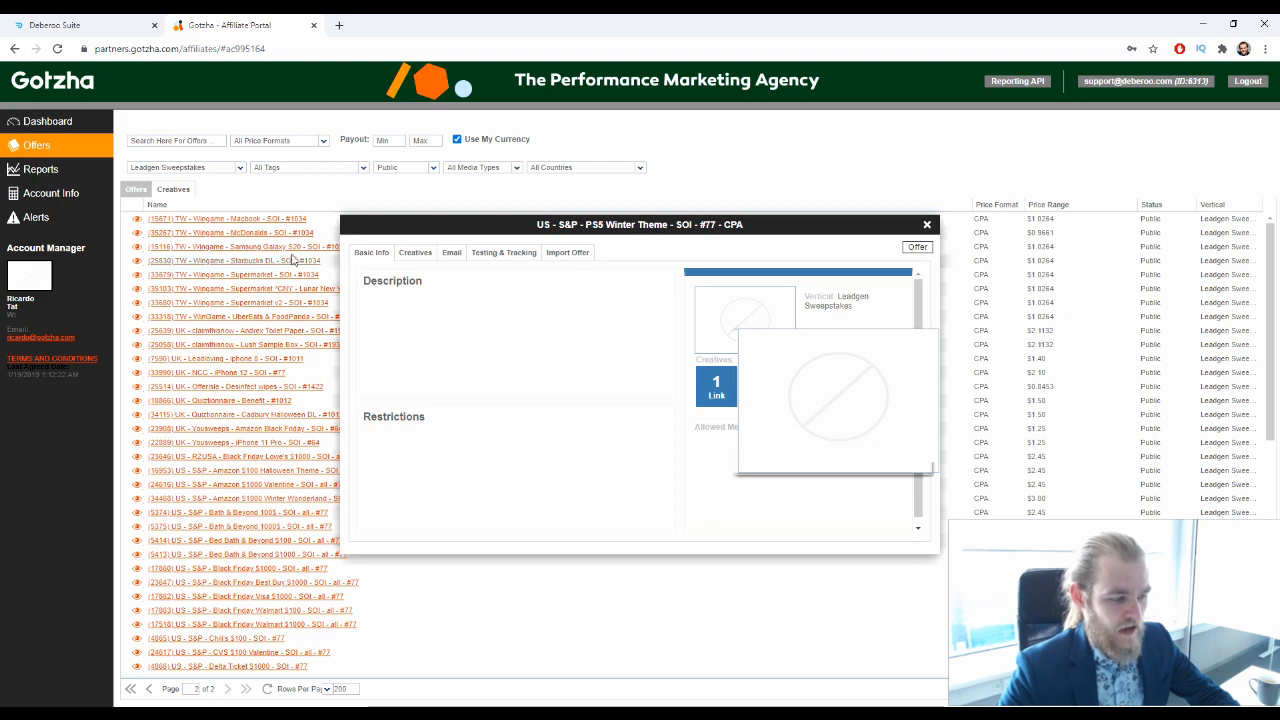
Copy the unique link from the PS5 Winter Theme offer's creatives and load it in a new browser tab
{"action": "left_click", "coordinate": [415, 252]}
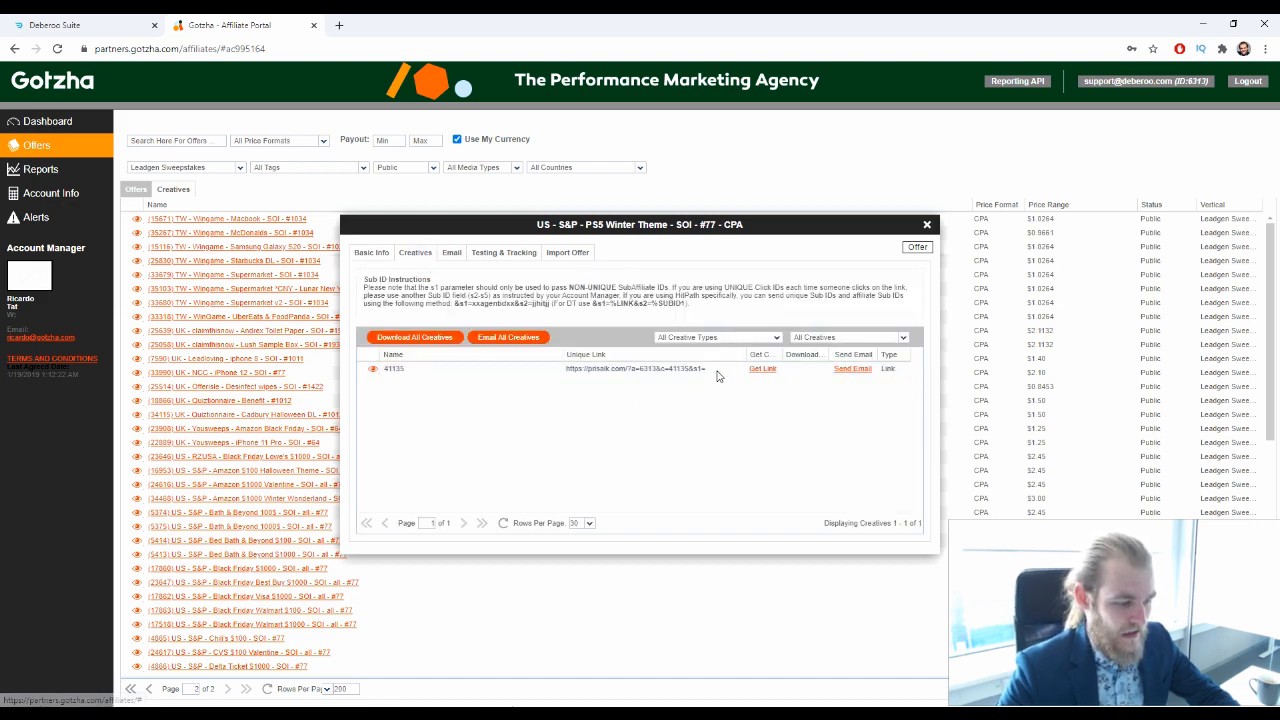
{"action": "left_click_drag", "start_coordinate": [707, 369], "coordinate": [568, 374]}
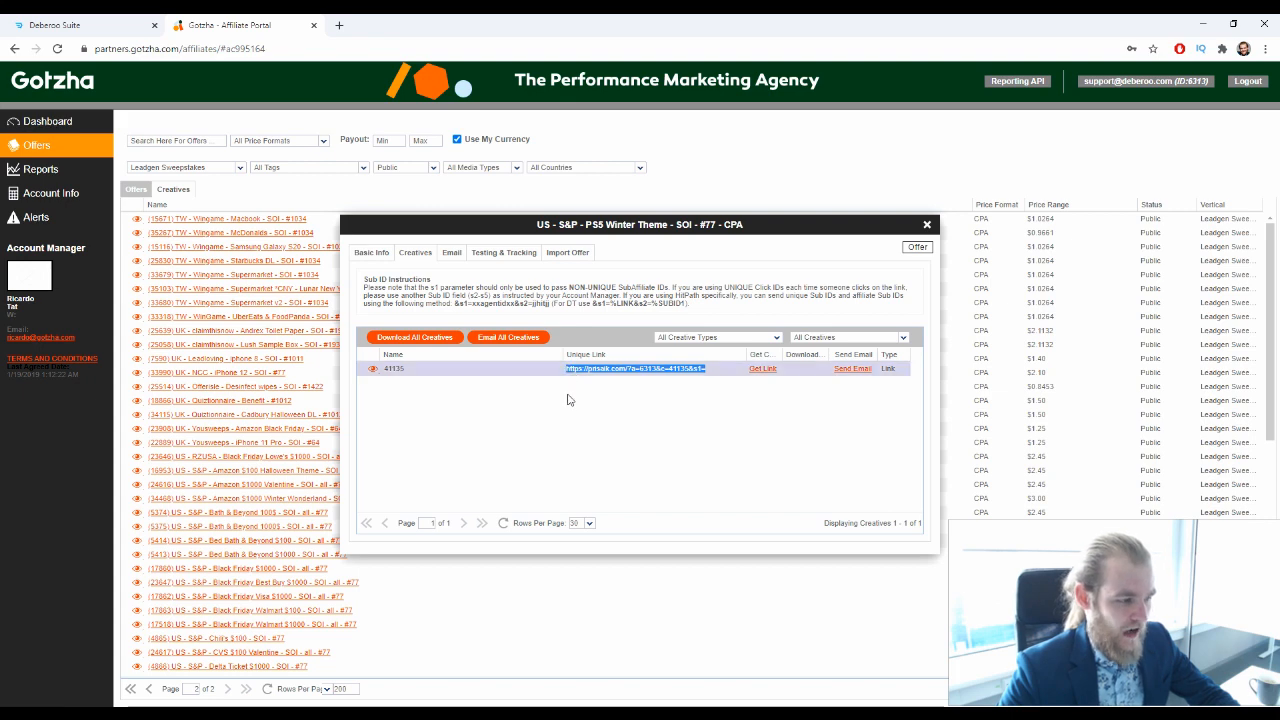
{"action": "left_click", "coordinate": [337, 29]}
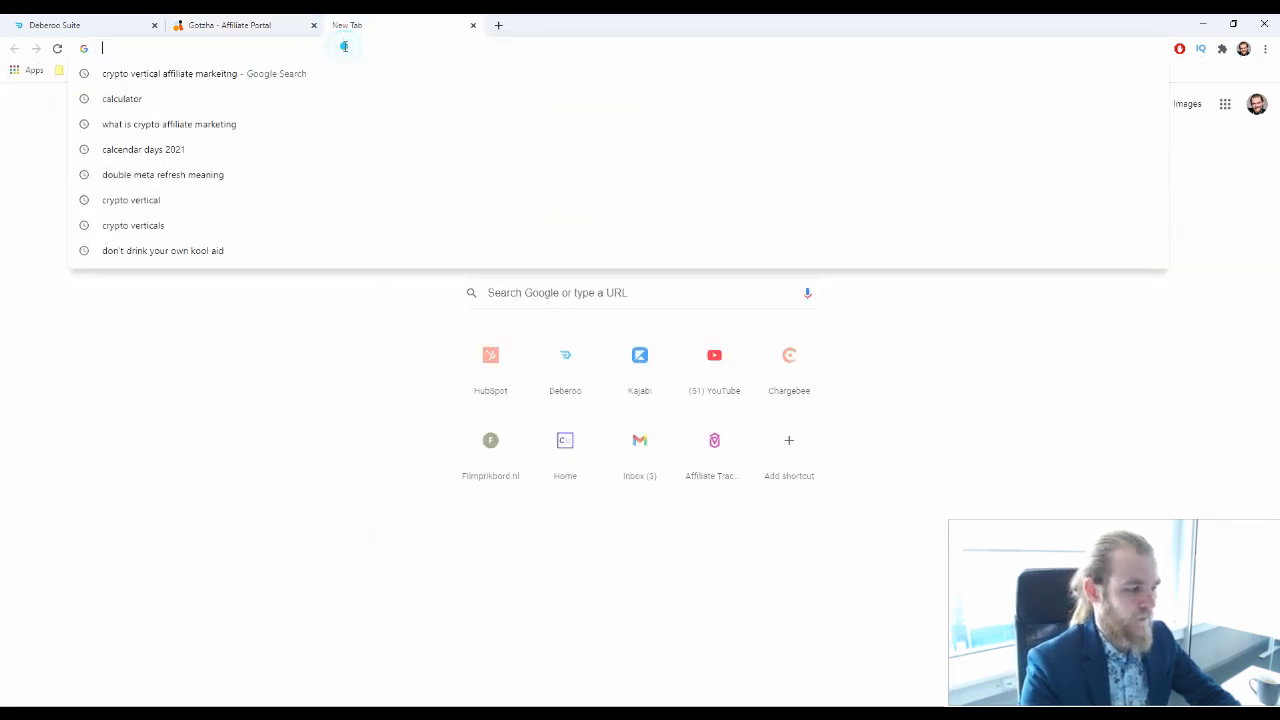
{"action": "type", "text": "https://prisalk.com/?a=6313&c=41135&s1="}
{"action": "key", "text": "Return"}
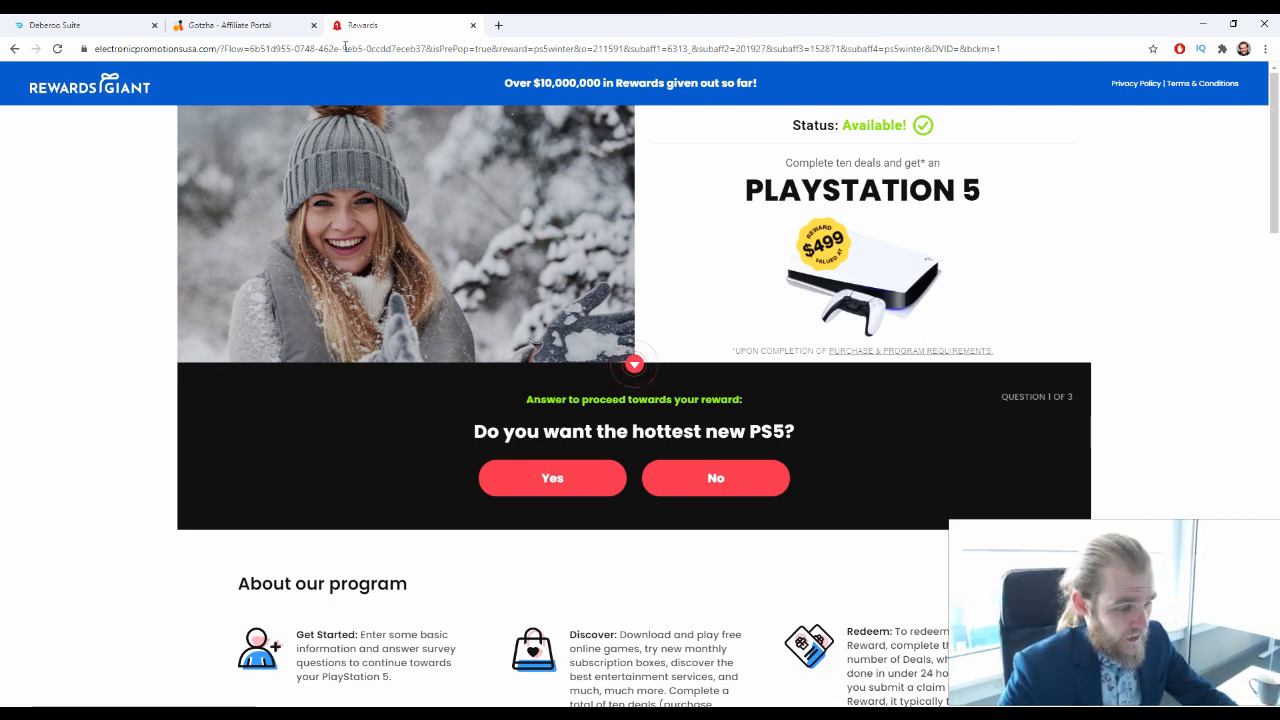
Go through the PlayStation 5 offer's three survey questions, answering Yes, Keep it and <3 shopping trips per week
{"action": "scroll", "coordinate": [430, 312], "scroll_direction": "down", "scroll_amount": 1}
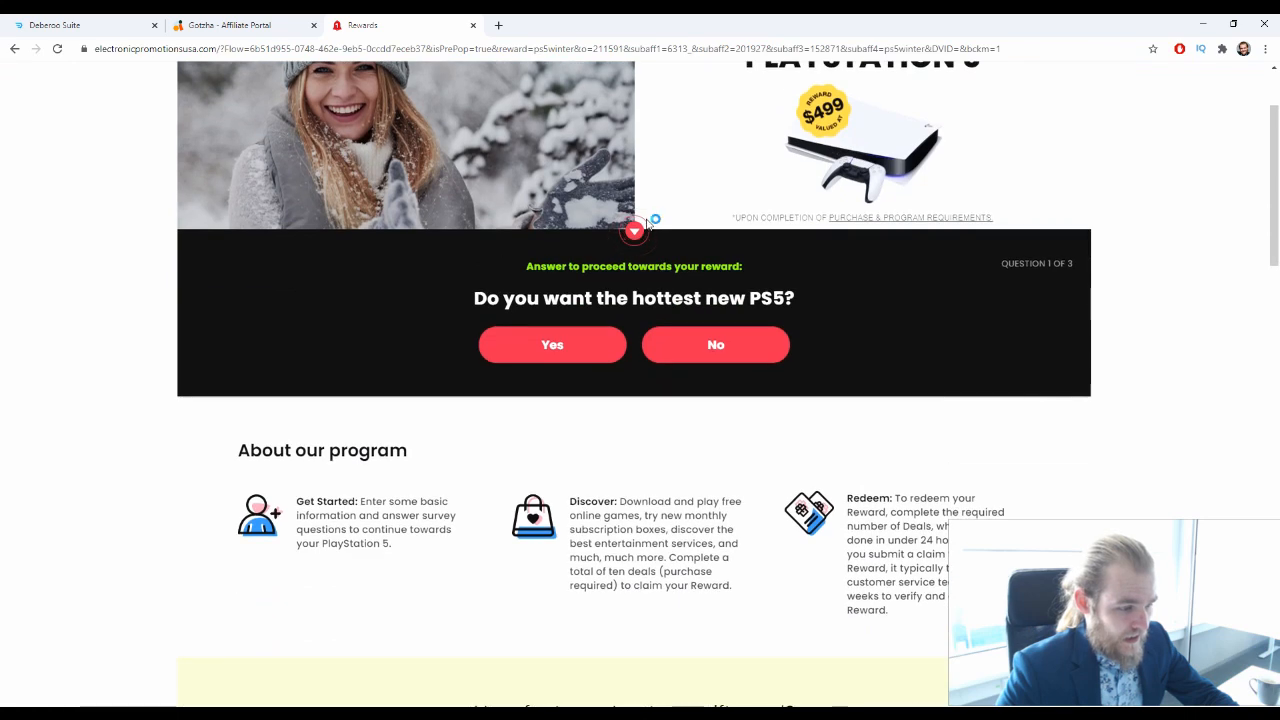
{"action": "scroll", "coordinate": [466, 374], "scroll_direction": "down", "scroll_amount": 1}
{"action": "scroll", "coordinate": [367, 370], "scroll_direction": "down", "scroll_amount": 3}
{"action": "scroll", "coordinate": [450, 340], "scroll_direction": "up", "scroll_amount": 5}
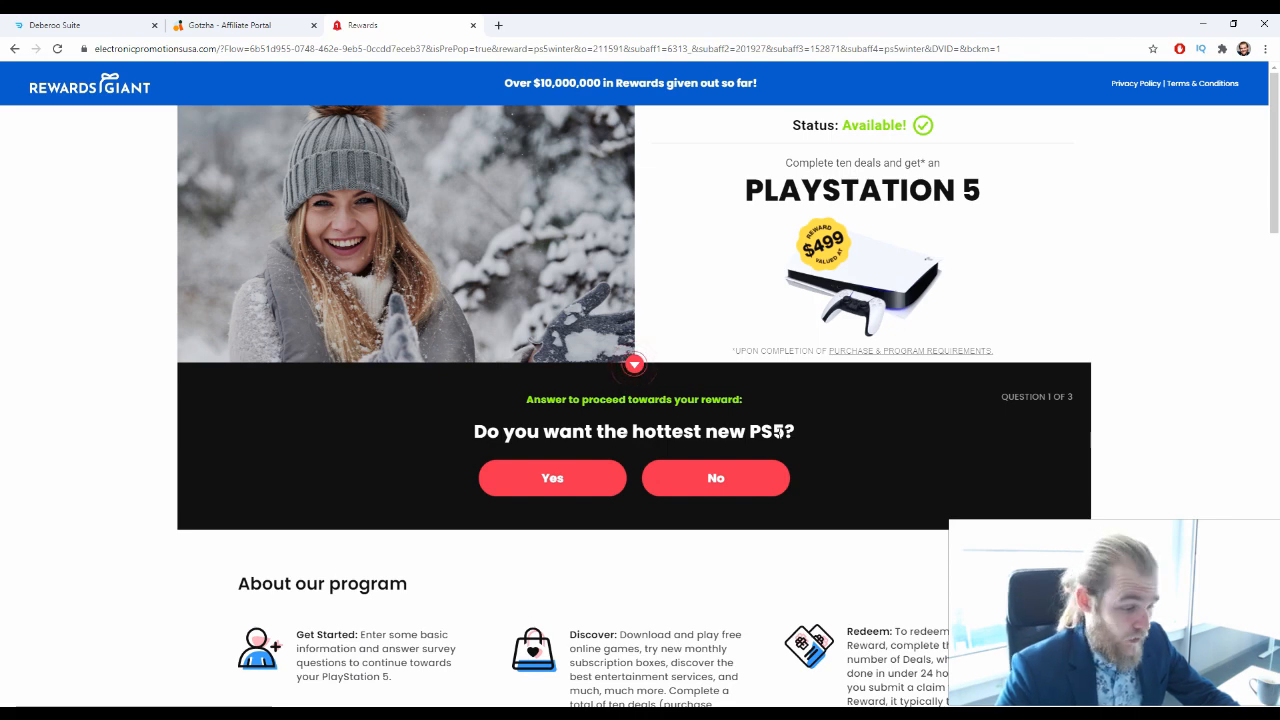
{"action": "left_click", "coordinate": [507, 489]}
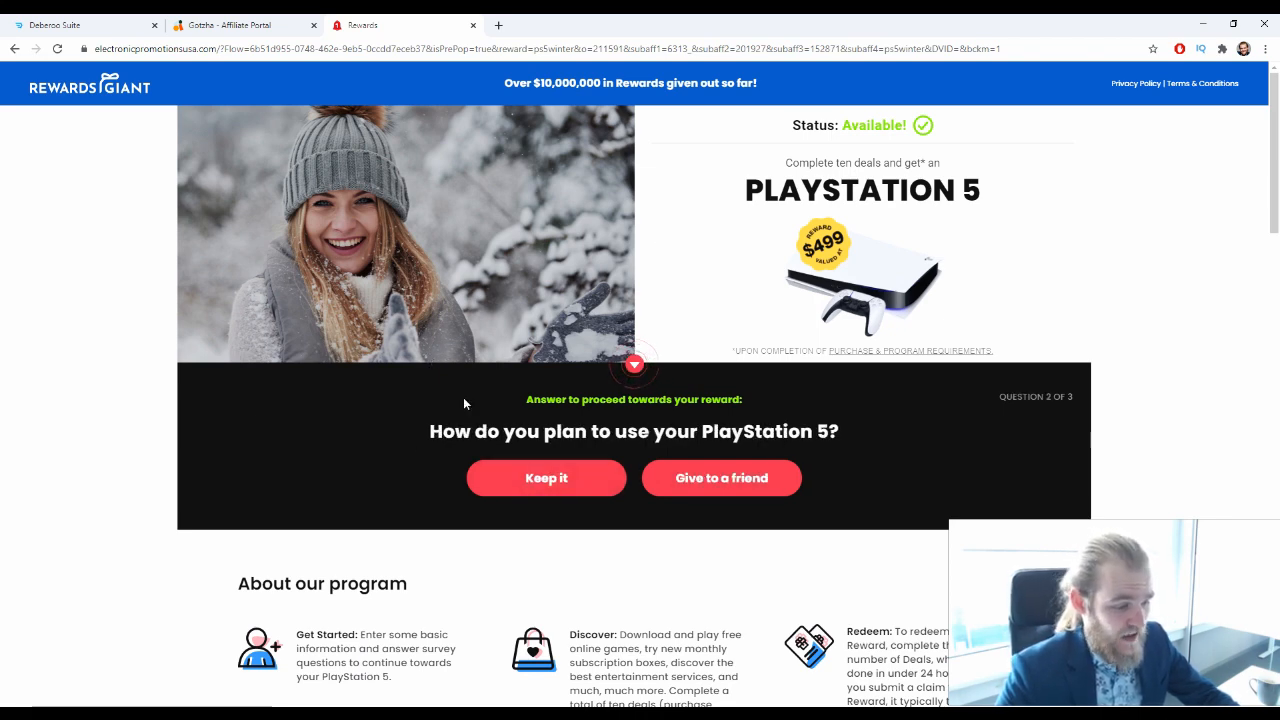
{"action": "left_click", "coordinate": [562, 484]}
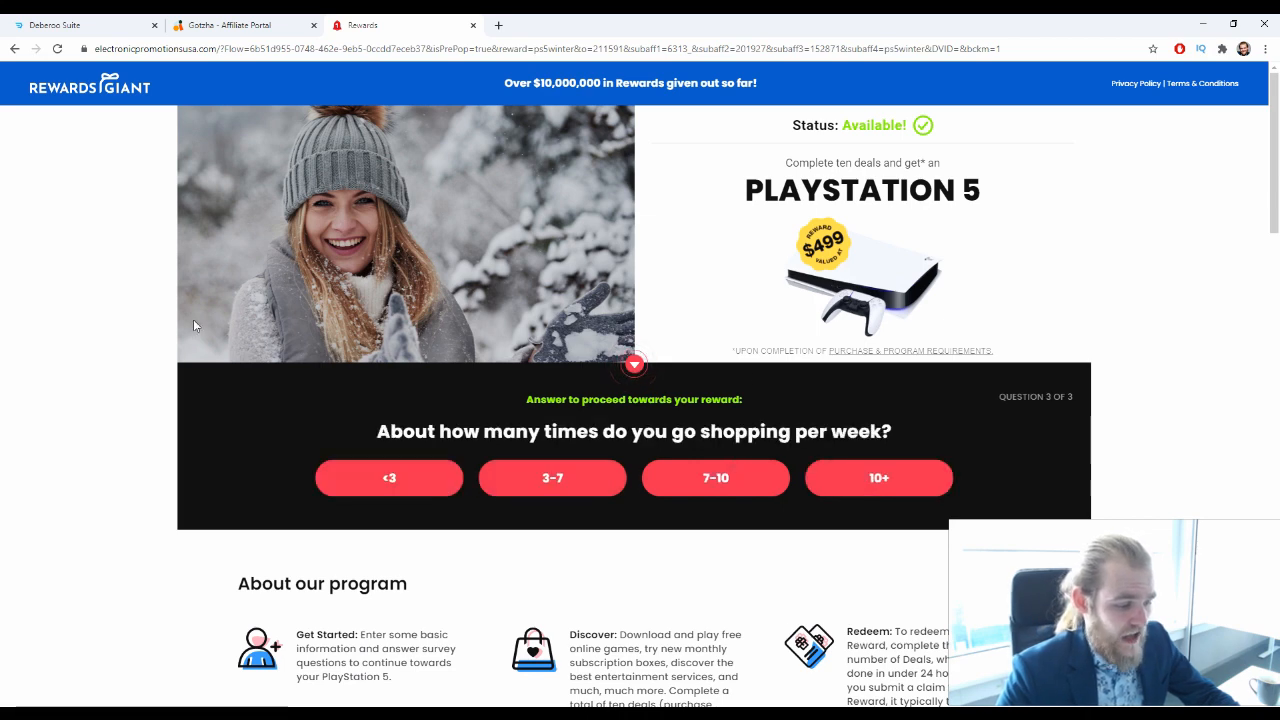
{"action": "left_click_drag", "start_coordinate": [377, 431], "coordinate": [684, 431]}
{"action": "left_click", "coordinate": [742, 430]}
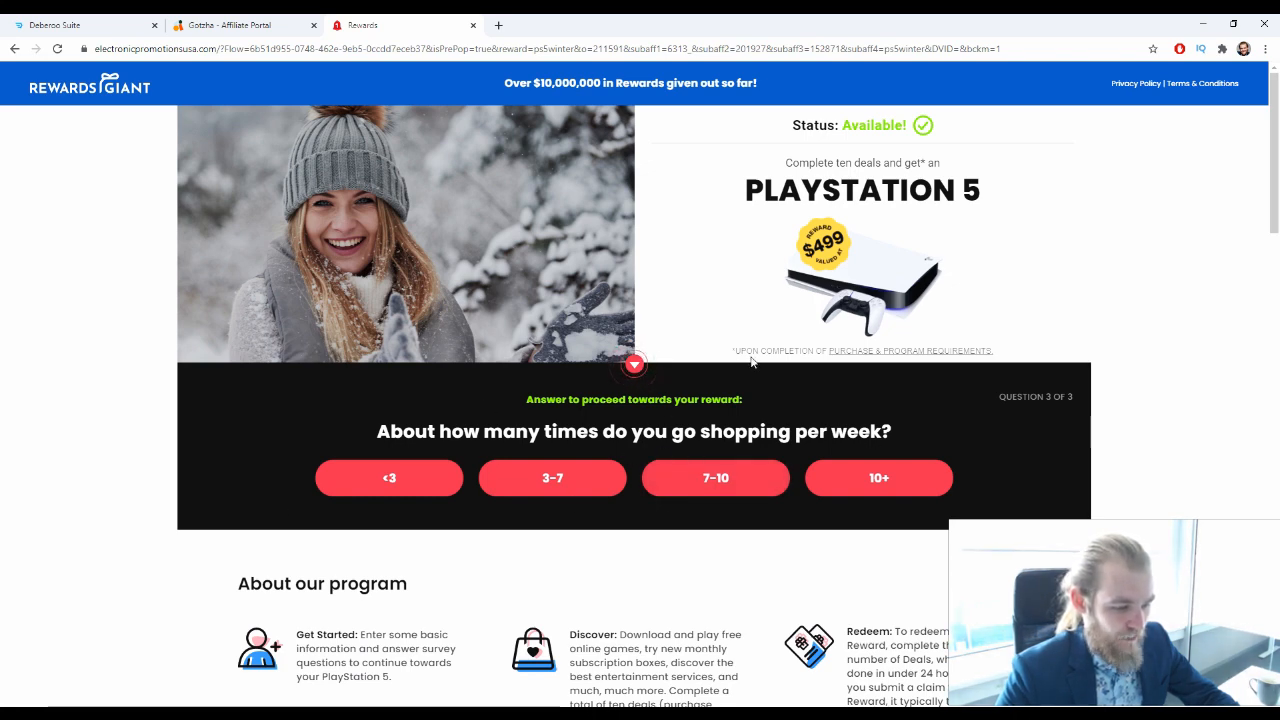
{"action": "left_click", "coordinate": [411, 477]}
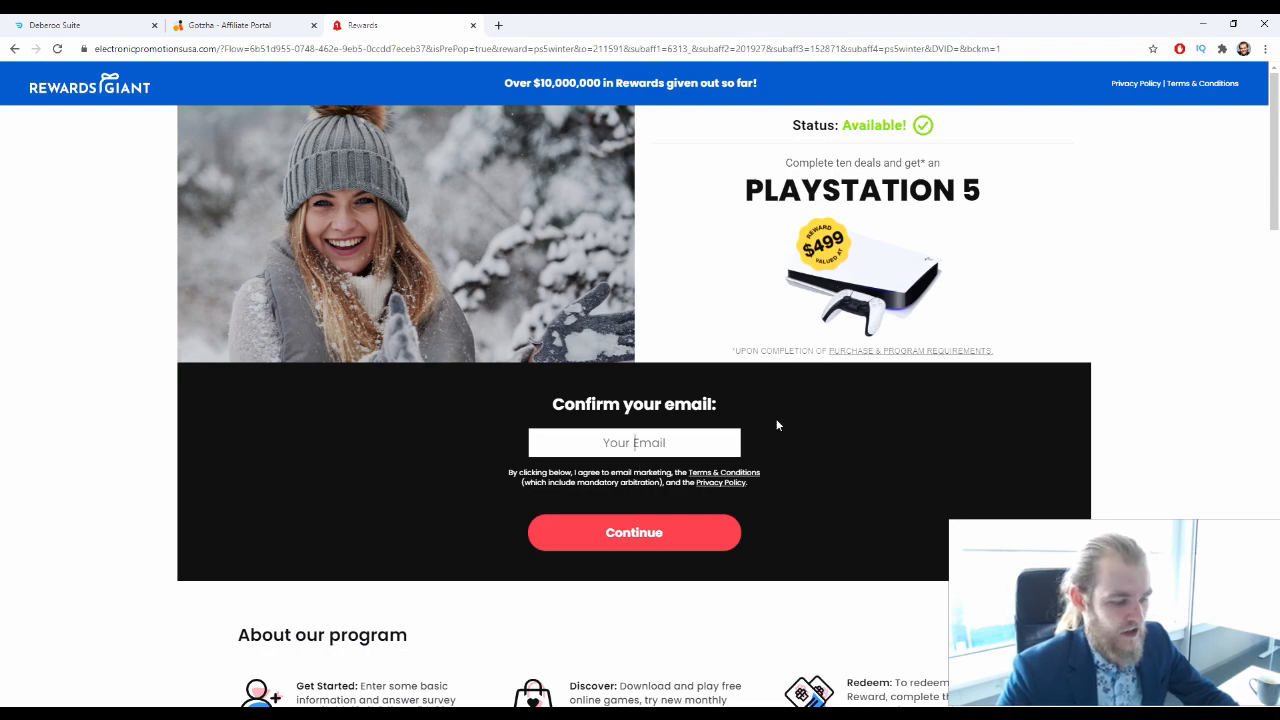
Examine the offer's email confirmation form and the program details, partner deals and reviews beneath it
{"action": "scroll", "coordinate": [828, 360], "scroll_direction": "down", "scroll_amount": 3}
{"action": "scroll", "coordinate": [680, 385], "scroll_direction": "up", "scroll_amount": 2}
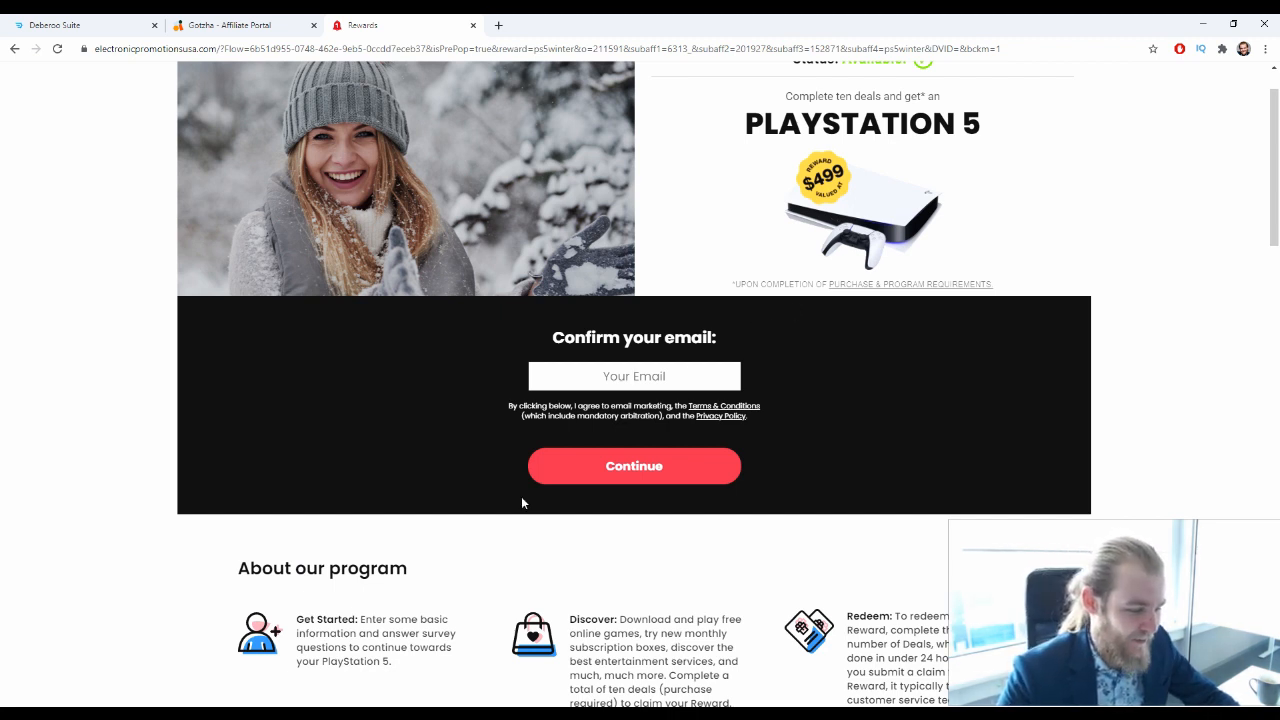
{"action": "scroll", "coordinate": [739, 382], "scroll_direction": "down", "scroll_amount": 1}
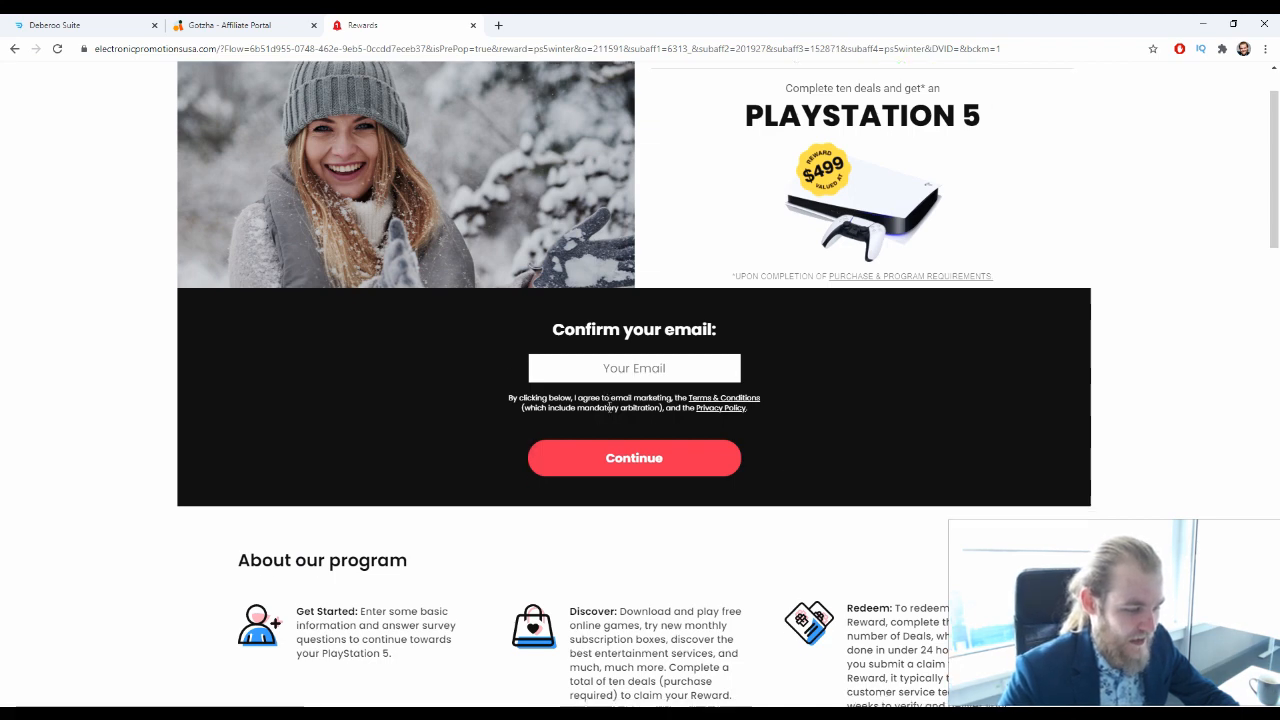
{"action": "scroll", "coordinate": [766, 214], "scroll_direction": "down", "scroll_amount": 3}
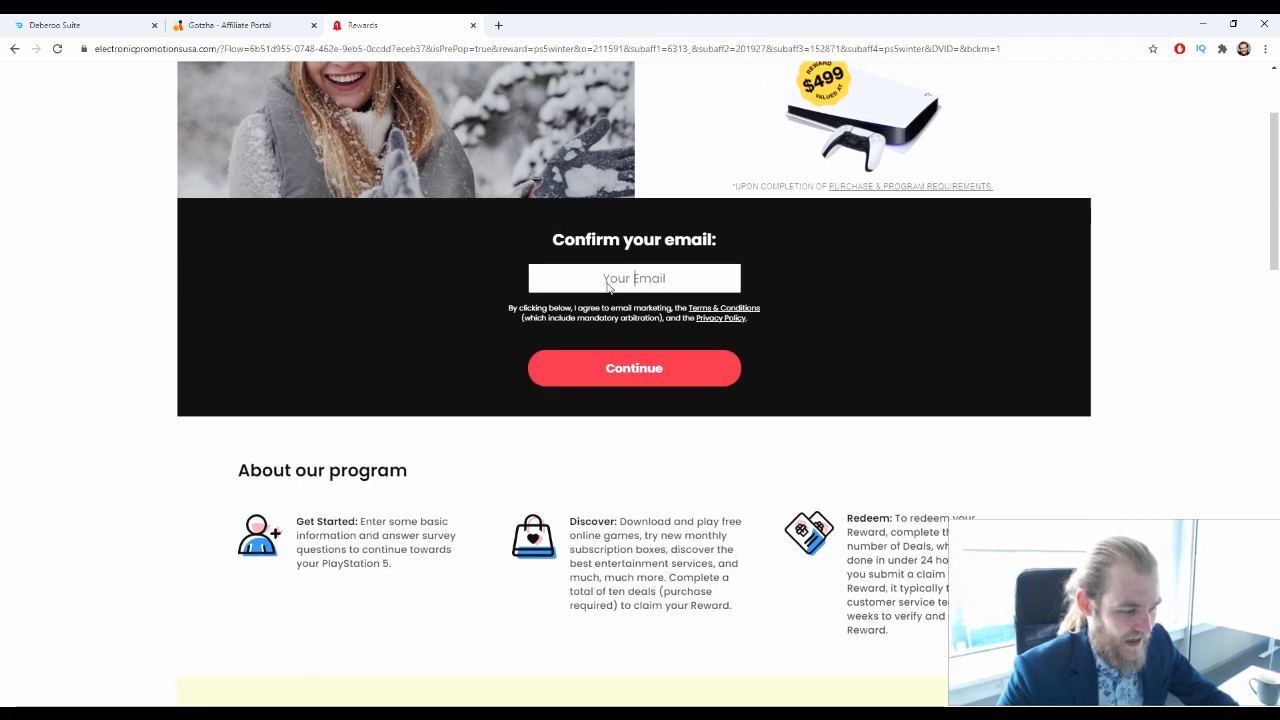
{"action": "scroll", "coordinate": [783, 217], "scroll_direction": "up", "scroll_amount": 5}
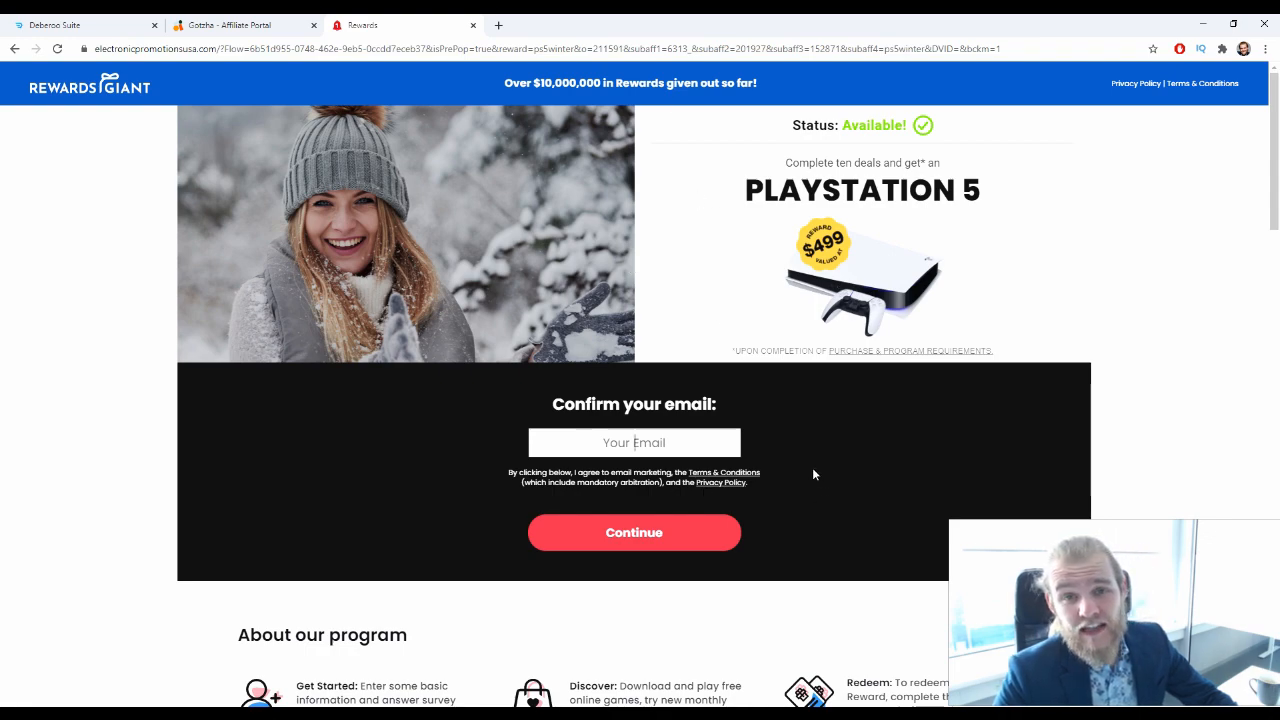
{"action": "scroll", "coordinate": [813, 474], "scroll_direction": "down", "scroll_amount": 7}
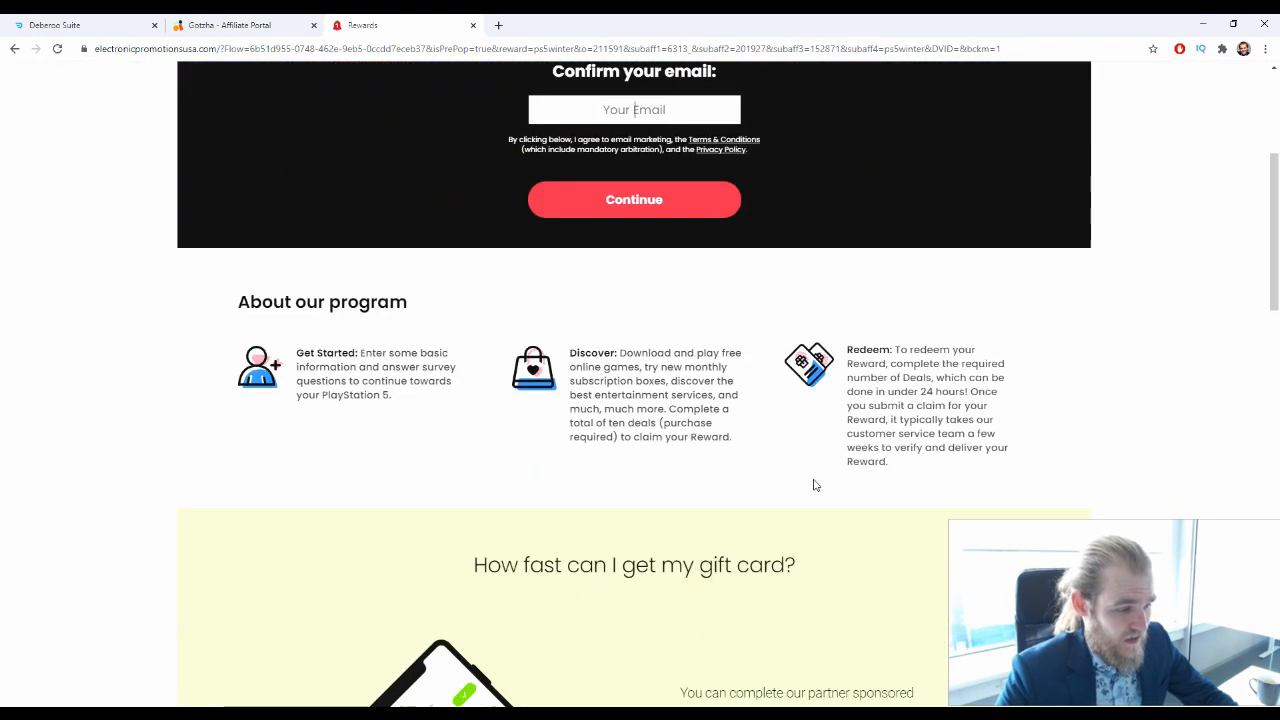
{"action": "scroll", "coordinate": [626, 383], "scroll_direction": "down", "scroll_amount": 8}
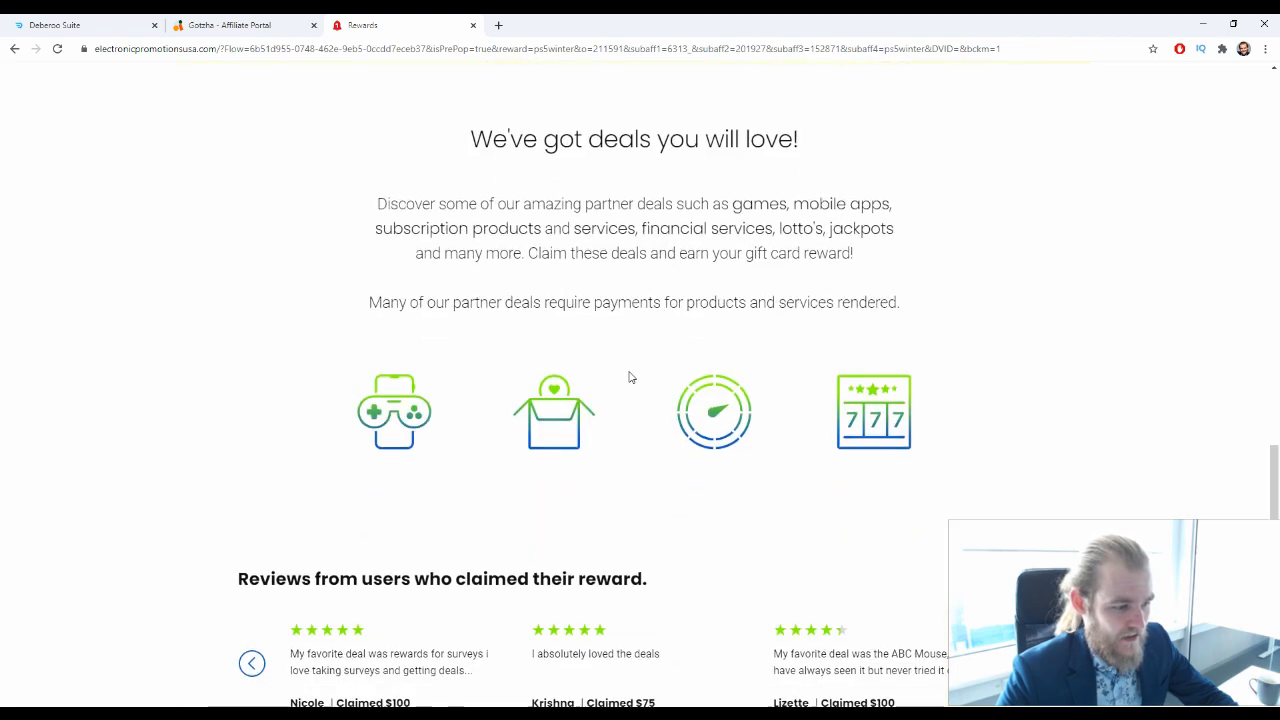
{"action": "scroll", "coordinate": [631, 375], "scroll_direction": "down", "scroll_amount": 3}
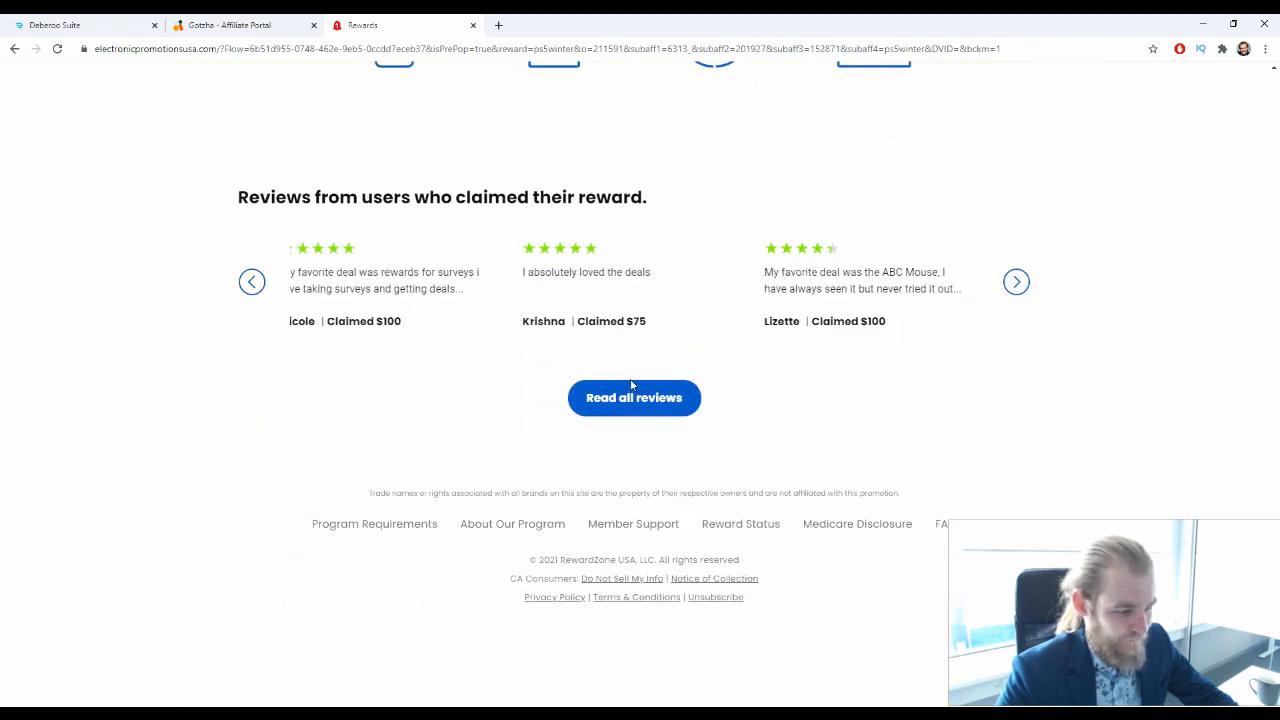
{"action": "scroll", "coordinate": [831, 555], "scroll_direction": "up", "scroll_amount": 18}
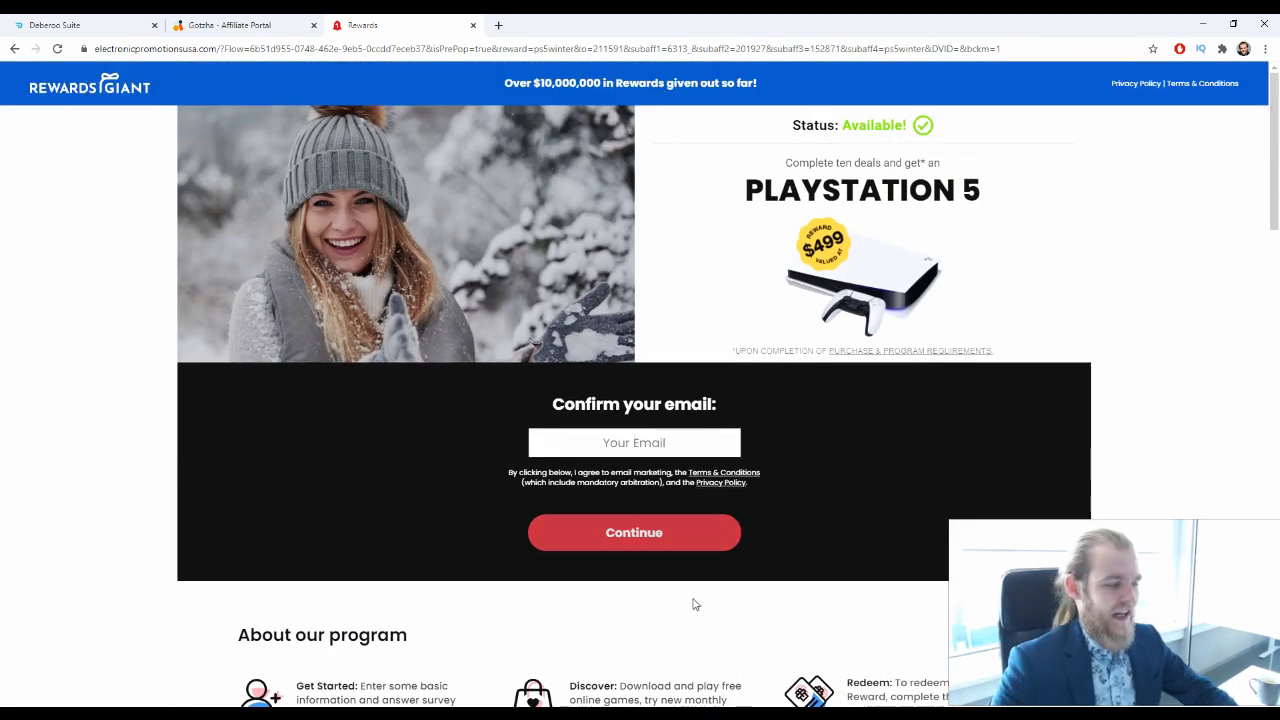
Switch to Deberoo Suite and open the Landing Page Builder's landing page templates
{"action": "left_click", "coordinate": [50, 25]}
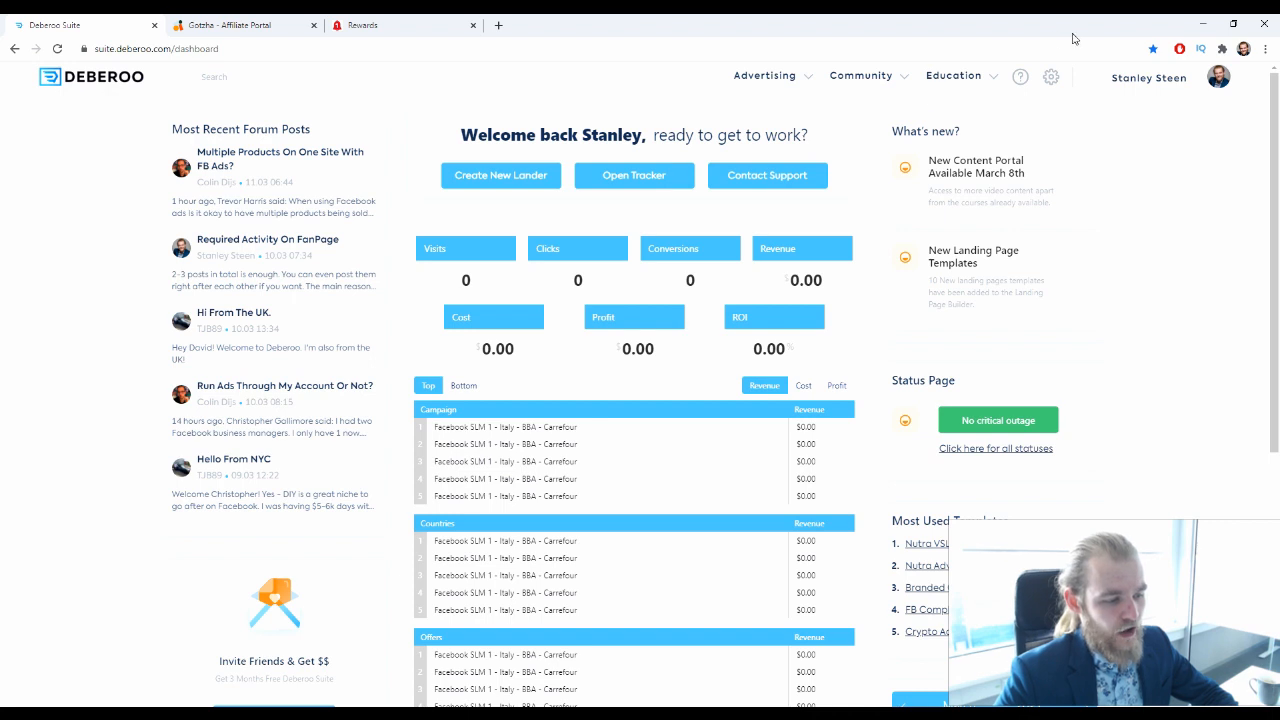
{"action": "left_click", "coordinate": [789, 86]}
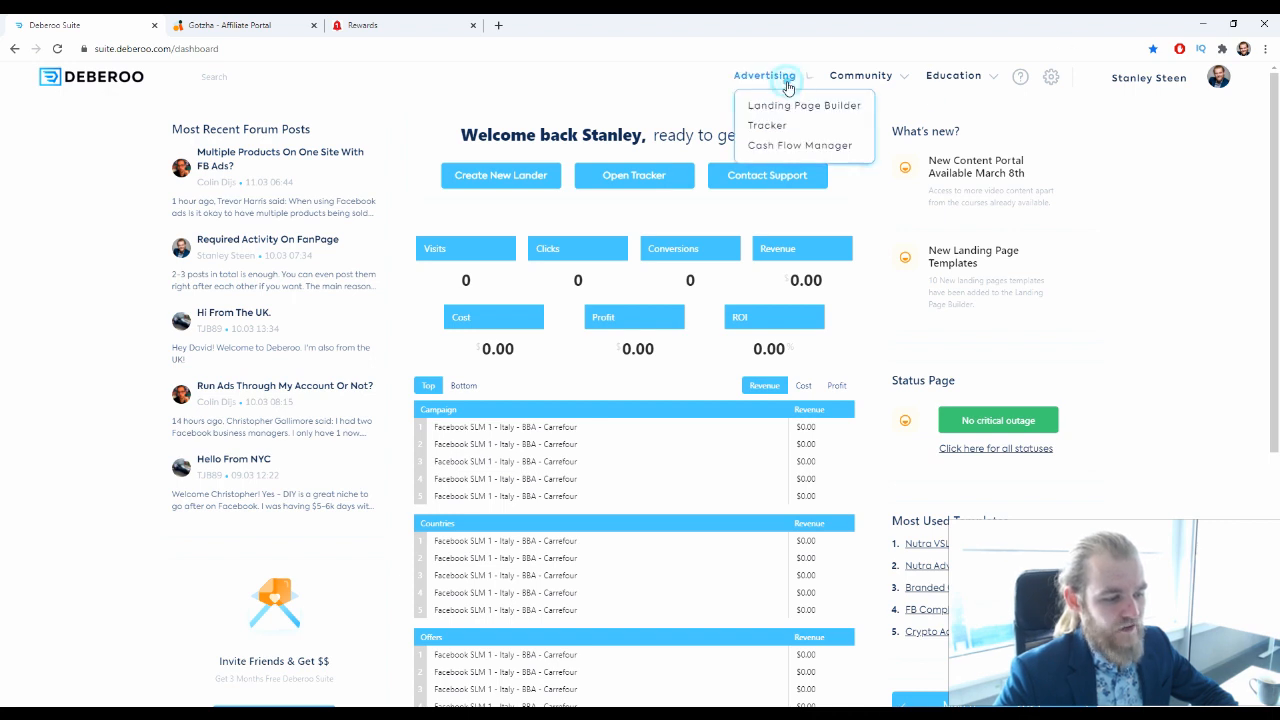
{"action": "left_click", "coordinate": [832, 108]}
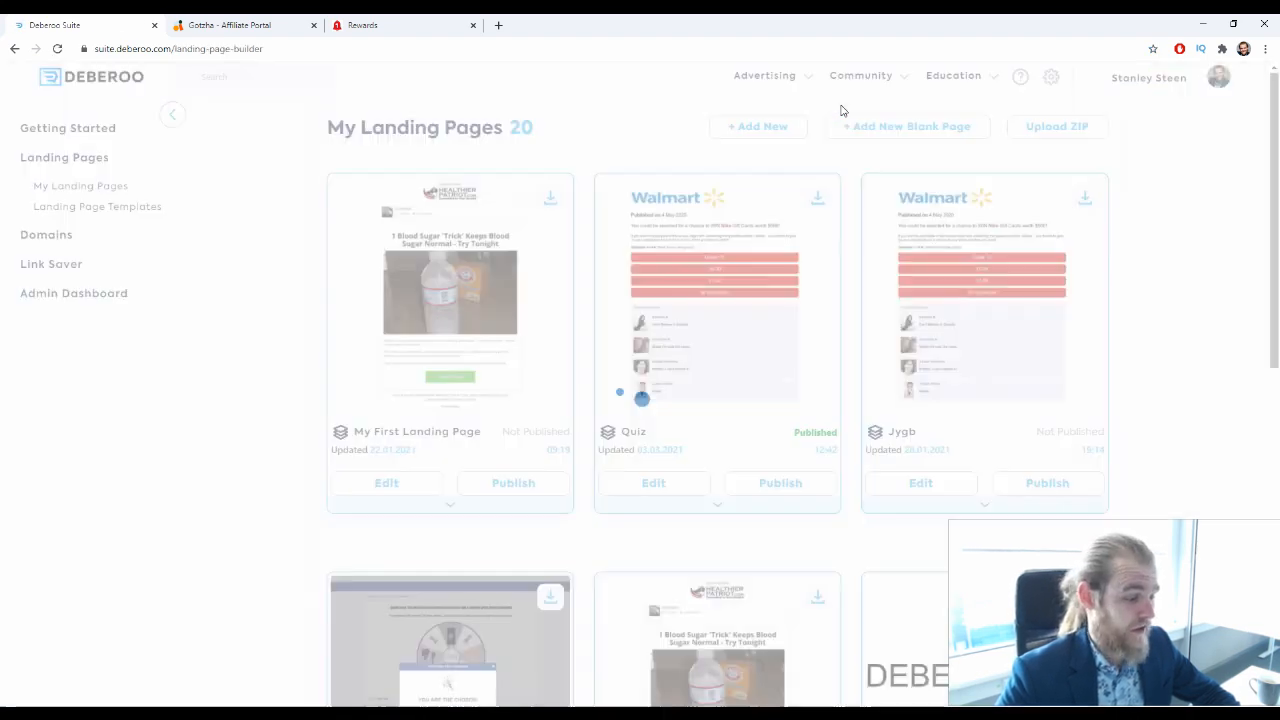
{"action": "left_click", "coordinate": [150, 211]}
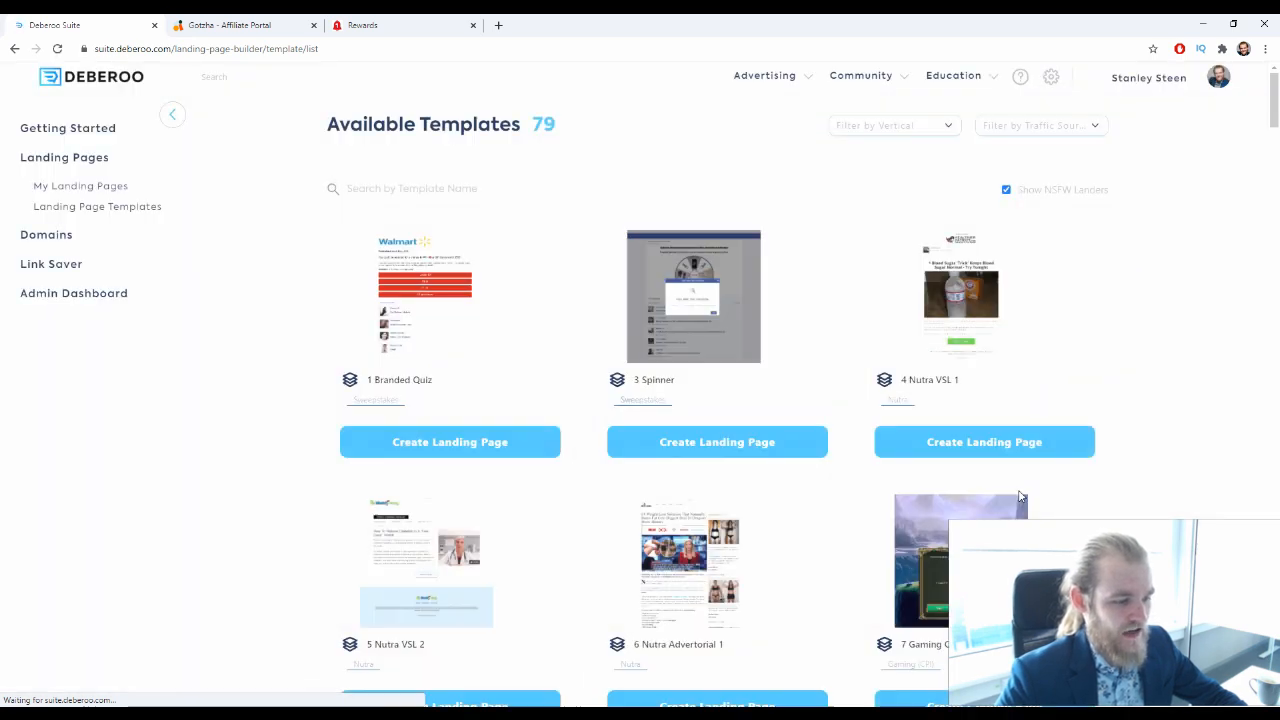
Filter the available templates by the Sweepstakes vertical
{"action": "left_click", "coordinate": [877, 125]}
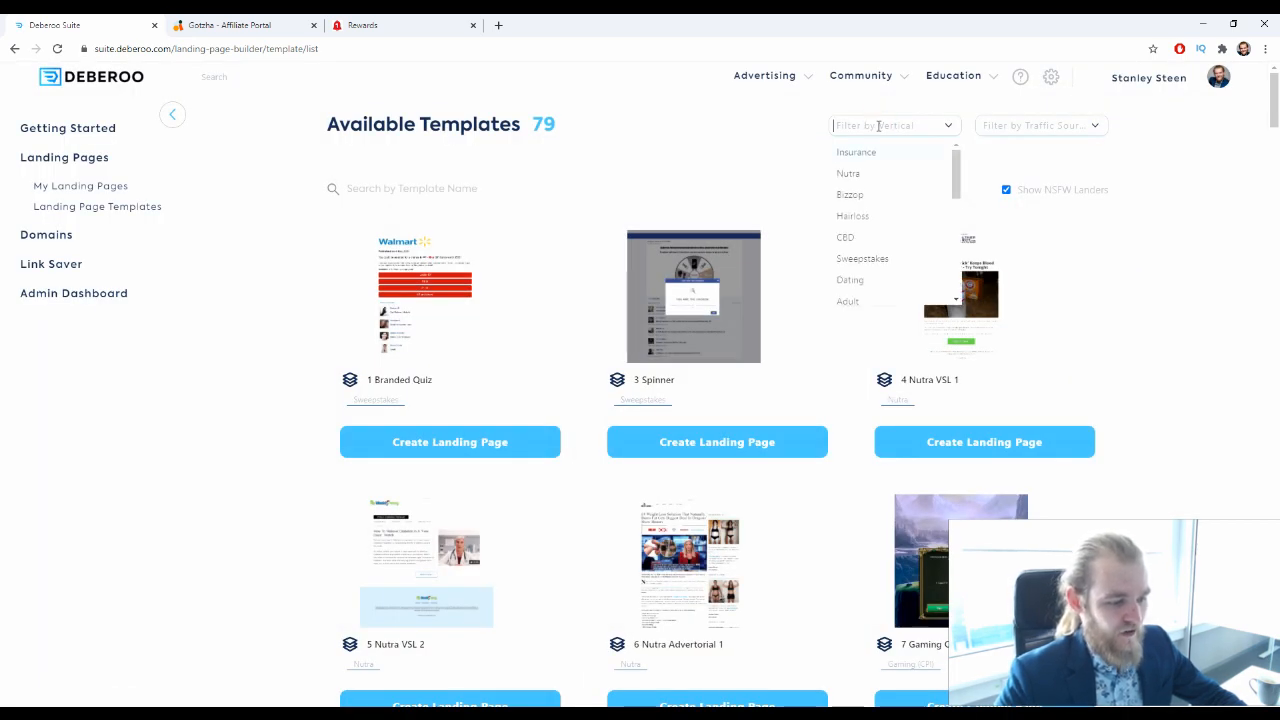
{"action": "left_click", "coordinate": [914, 264]}
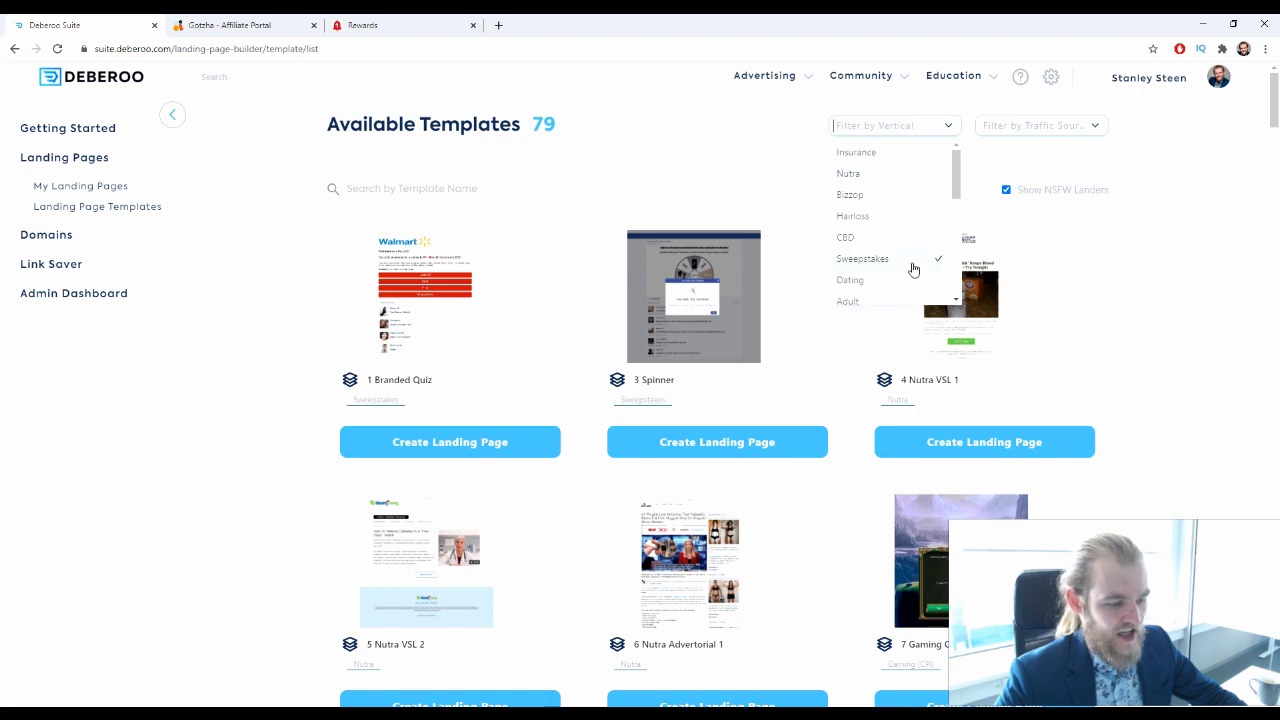
{"action": "left_click", "coordinate": [686, 154]}
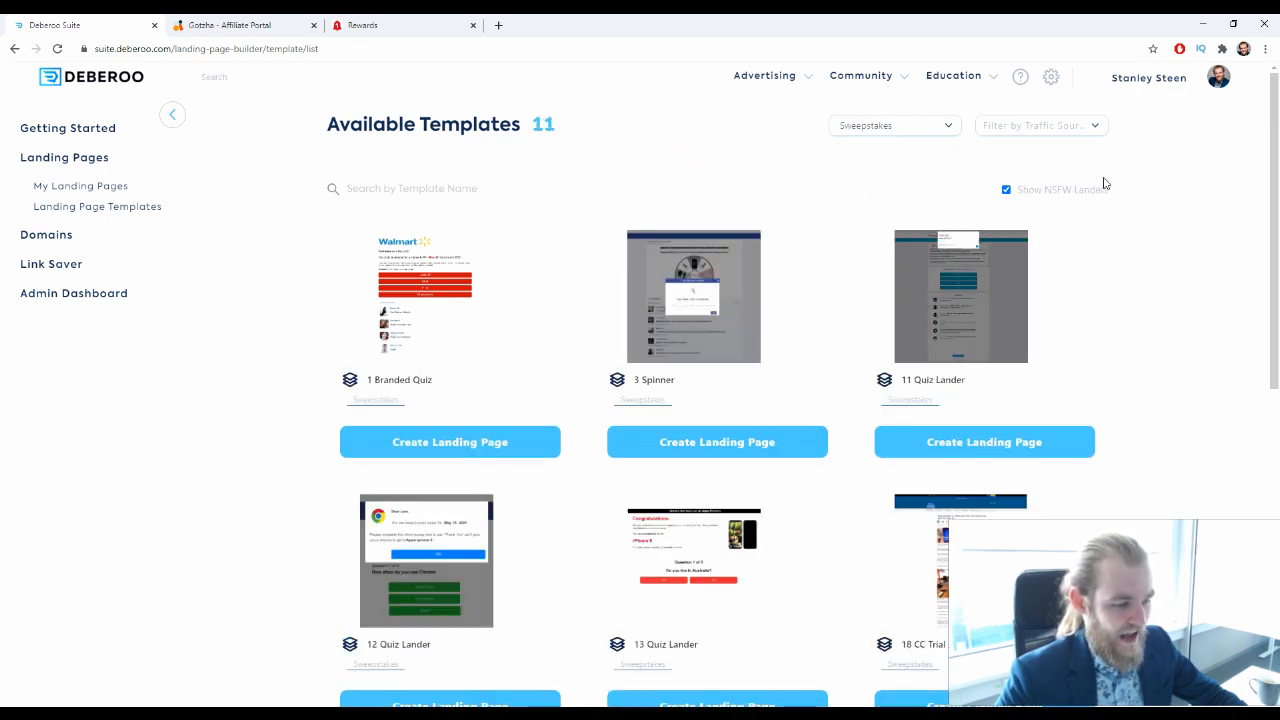
Look through the full list of sweepstakes landing page templates
{"action": "scroll", "coordinate": [1150, 263], "scroll_direction": "down", "scroll_amount": 6}
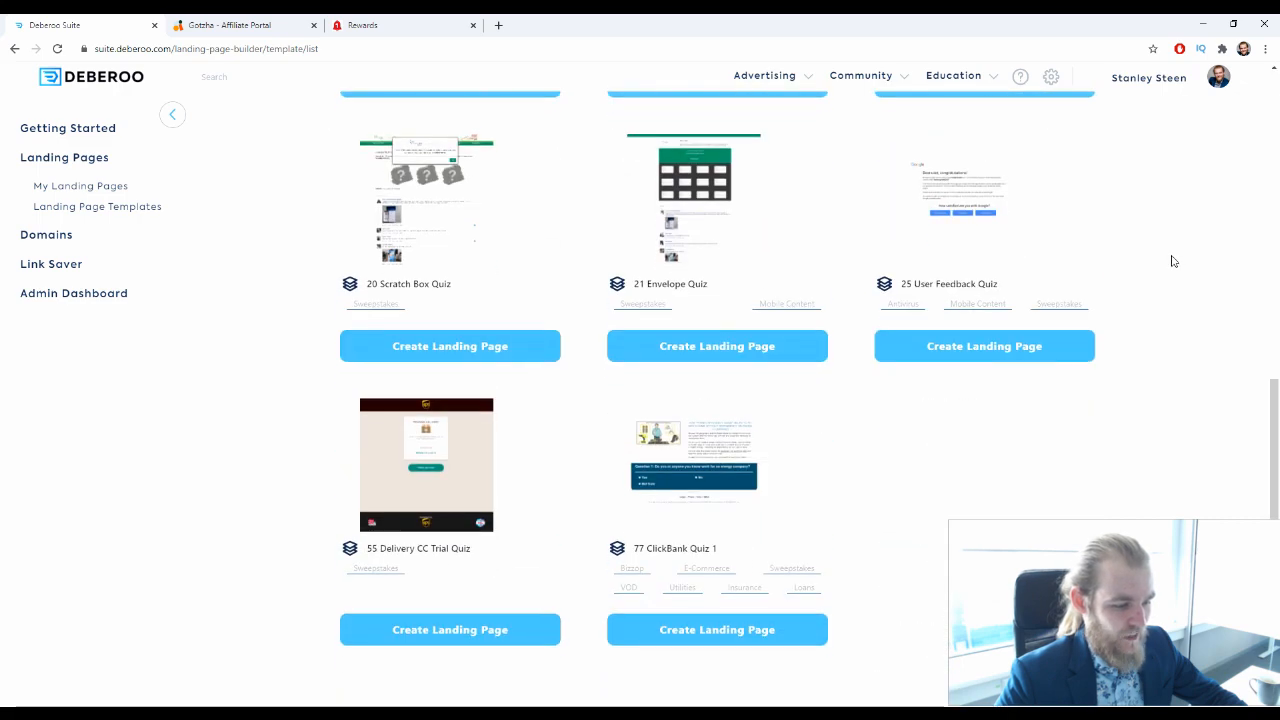
{"action": "scroll", "coordinate": [1150, 270], "scroll_direction": "up", "scroll_amount": 6}
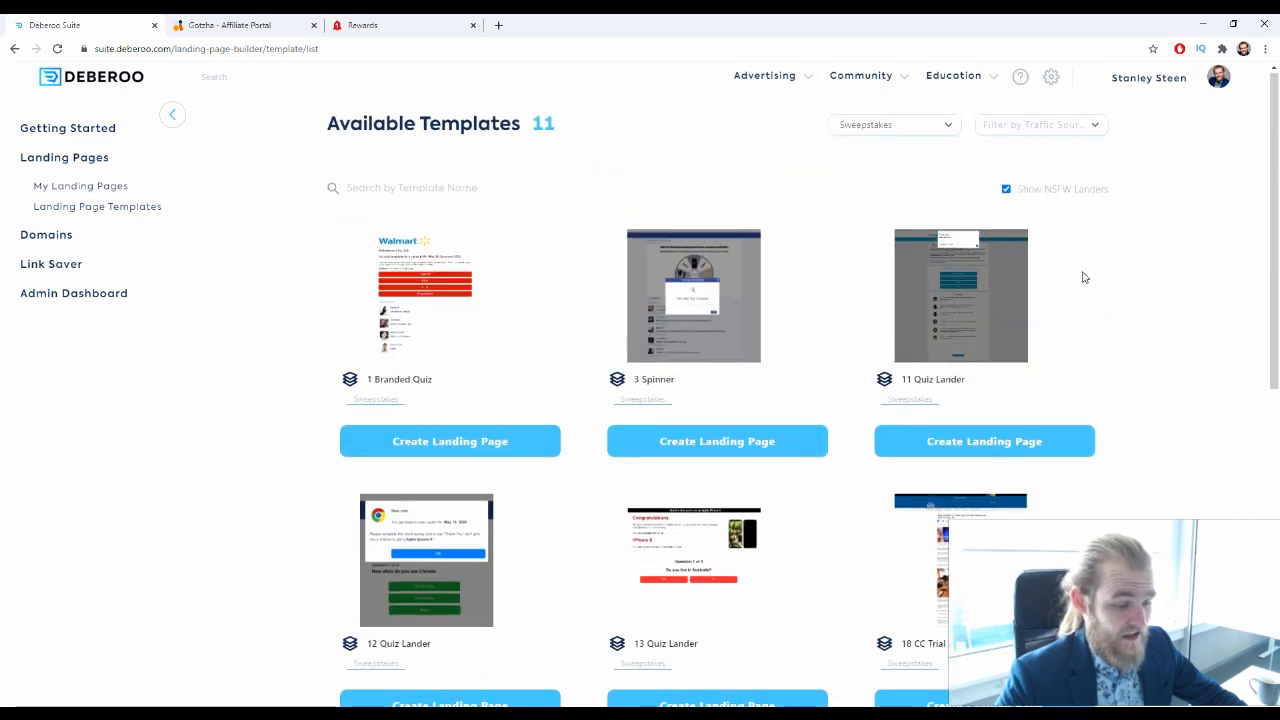
{"action": "scroll", "coordinate": [1070, 295], "scroll_direction": "down", "scroll_amount": 2}
{"action": "scroll", "coordinate": [1055, 328], "scroll_direction": "down", "scroll_amount": 3}
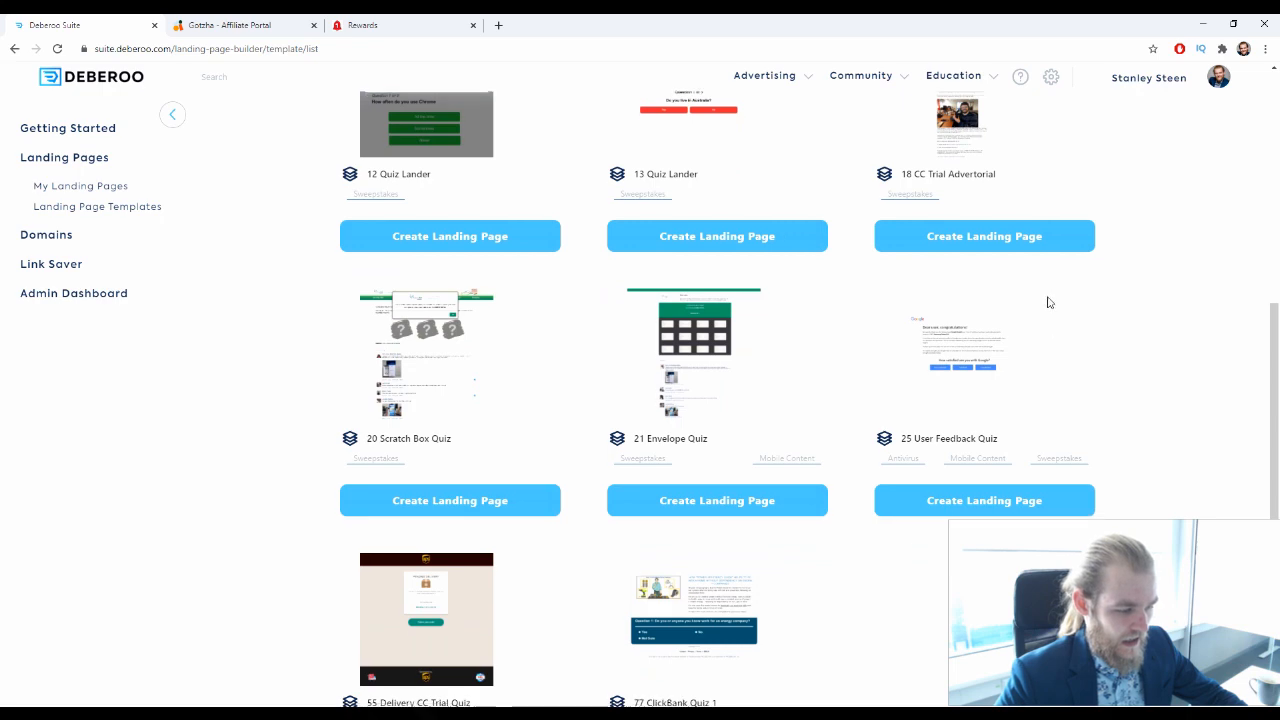
{"action": "scroll", "coordinate": [1035, 280], "scroll_direction": "down", "scroll_amount": 2}
{"action": "scroll", "coordinate": [990, 265], "scroll_direction": "up", "scroll_amount": 2}
{"action": "scroll", "coordinate": [1126, 197], "scroll_direction": "up", "scroll_amount": 5}
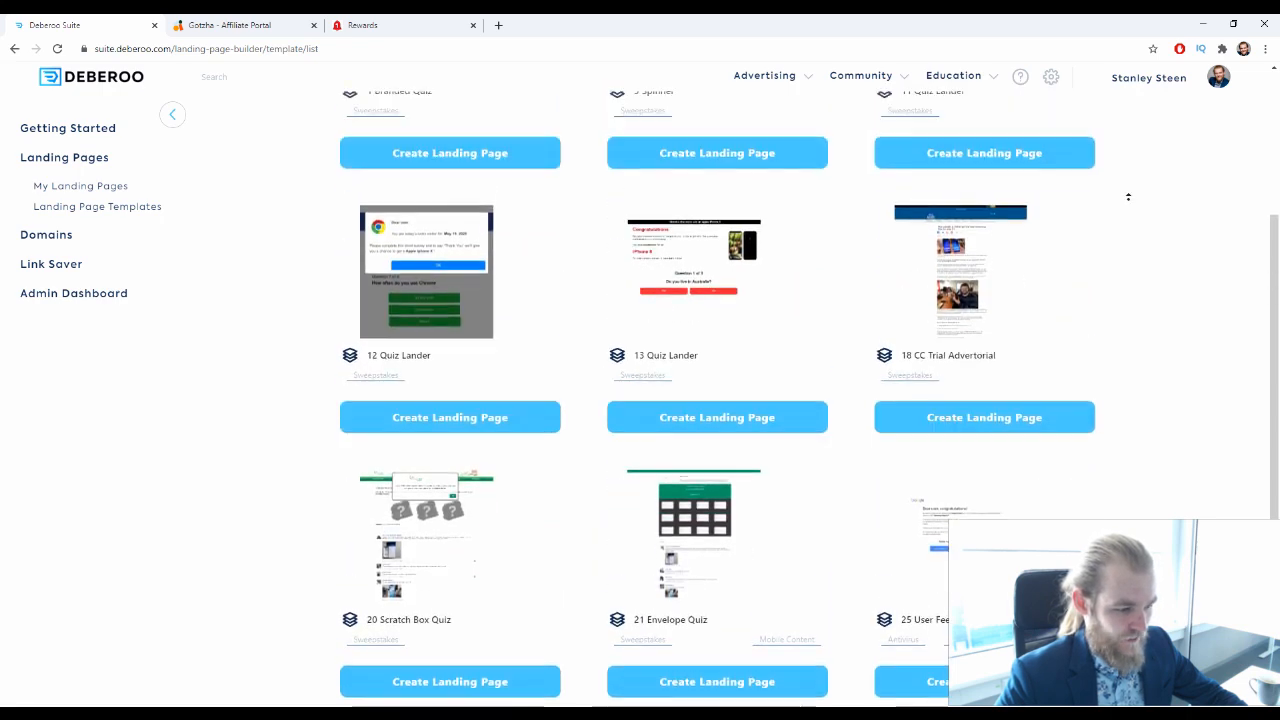
{"action": "scroll", "coordinate": [586, 331], "scroll_direction": "down", "scroll_amount": 2}
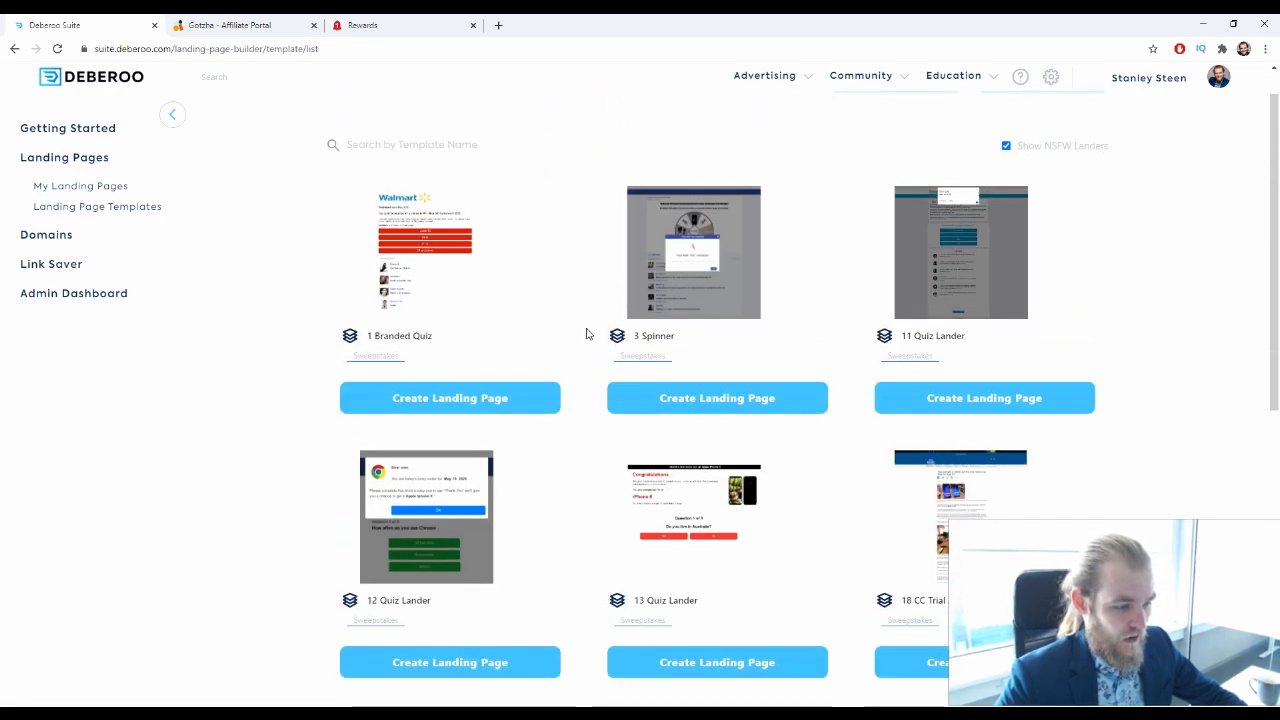
Compare the Branded Quiz, the numbered Quiz Lander templates and the CC Trial Advertorial as candidates for the offer
{"action": "scroll", "coordinate": [568, 314], "scroll_direction": "up", "scroll_amount": 1}
{"action": "left_click_drag", "start_coordinate": [466, 247], "coordinate": [351, 249]}
{"action": "left_click_drag", "start_coordinate": [989, 245], "coordinate": [960, 252]}
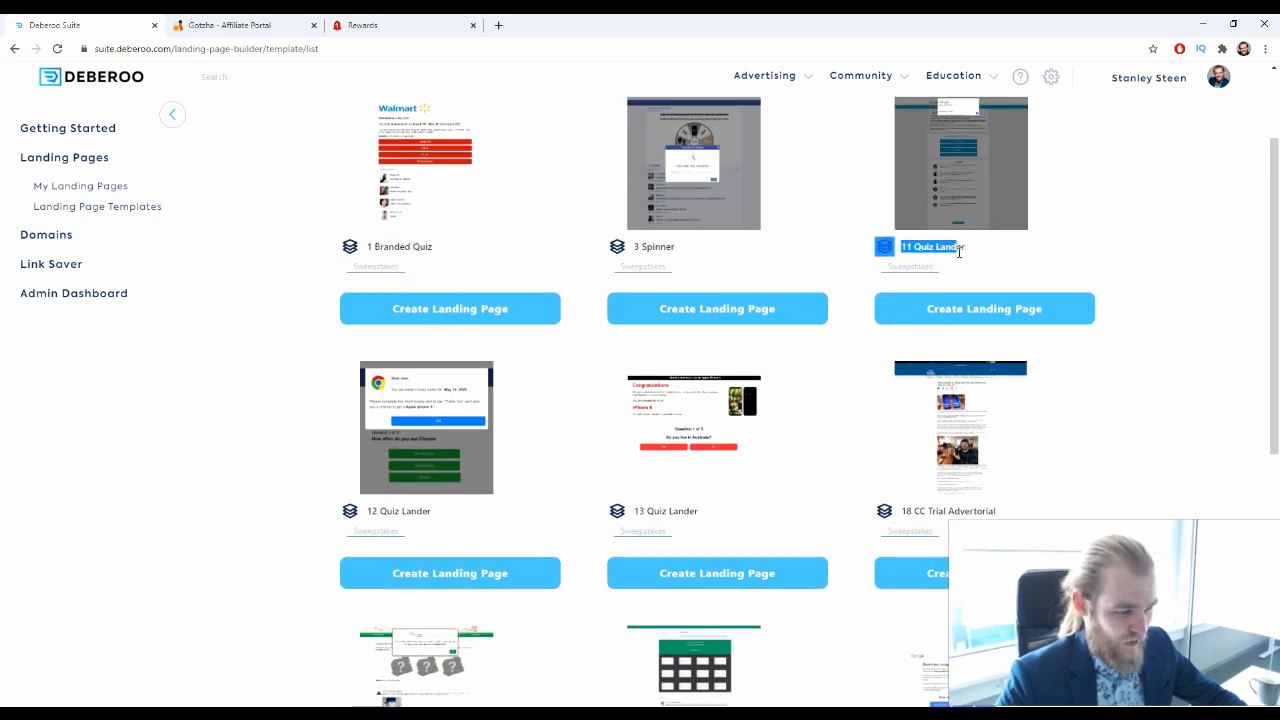
{"action": "left_click_drag", "start_coordinate": [434, 510], "coordinate": [387, 511]}
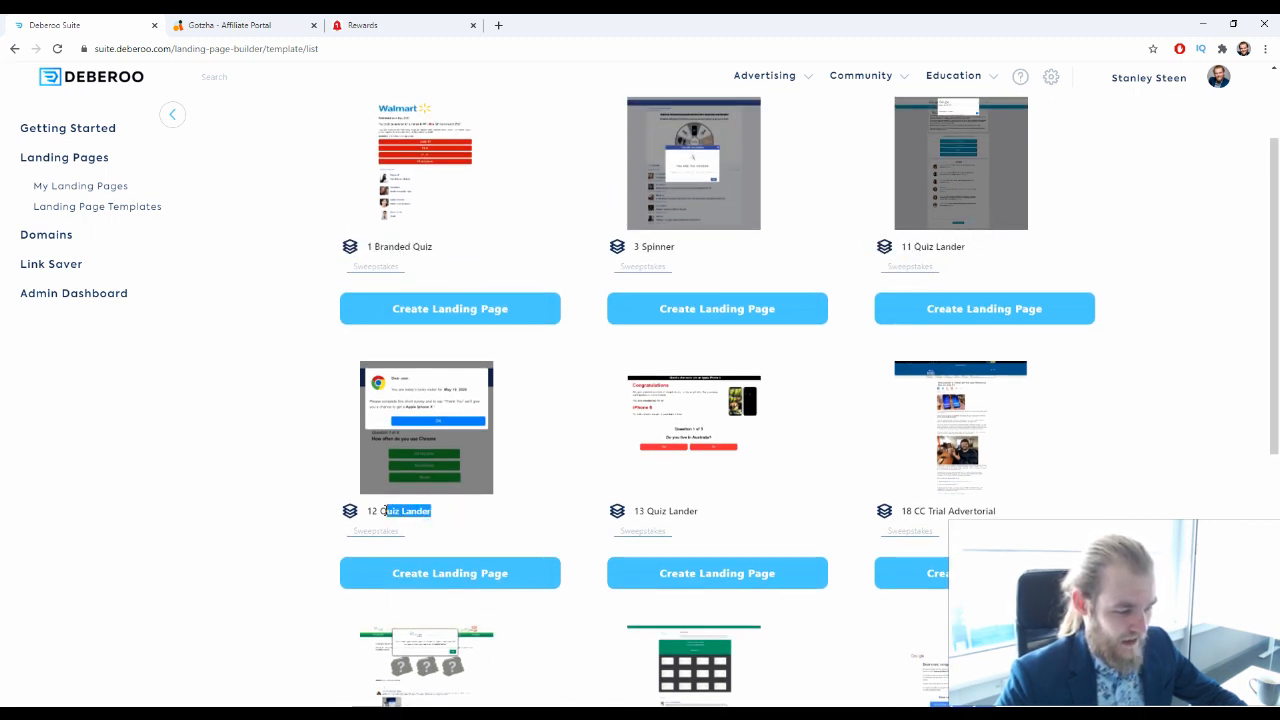
{"action": "triple_click", "coordinate": [703, 516]}
{"action": "scroll", "coordinate": [951, 488], "scroll_direction": "down", "scroll_amount": 1}
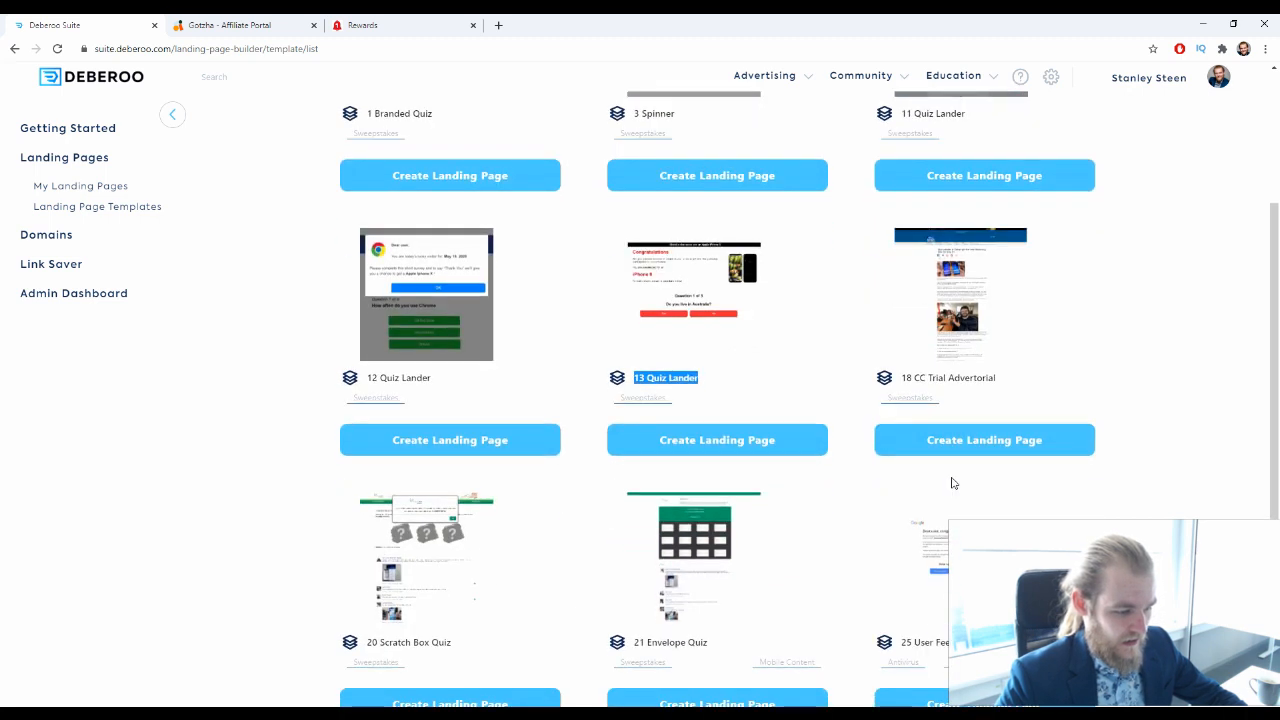
{"action": "left_click_drag", "start_coordinate": [1005, 386], "coordinate": [921, 391]}
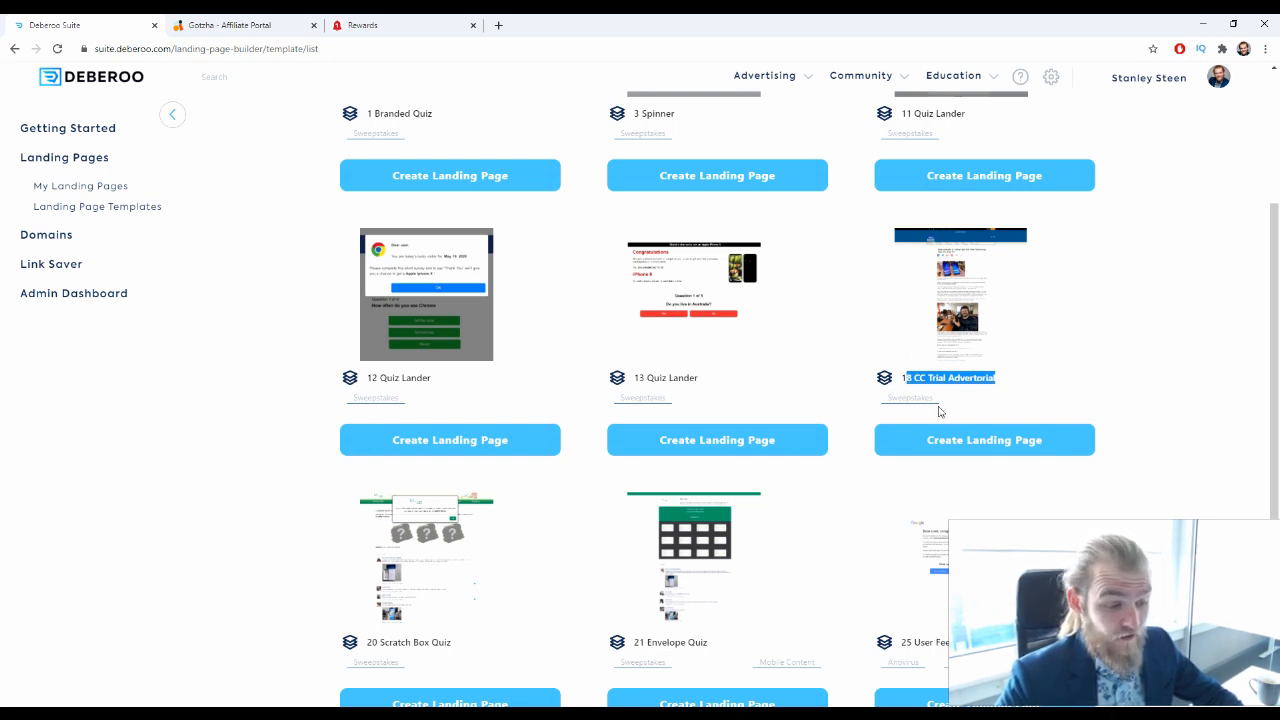
{"action": "left_click", "coordinate": [1137, 268]}
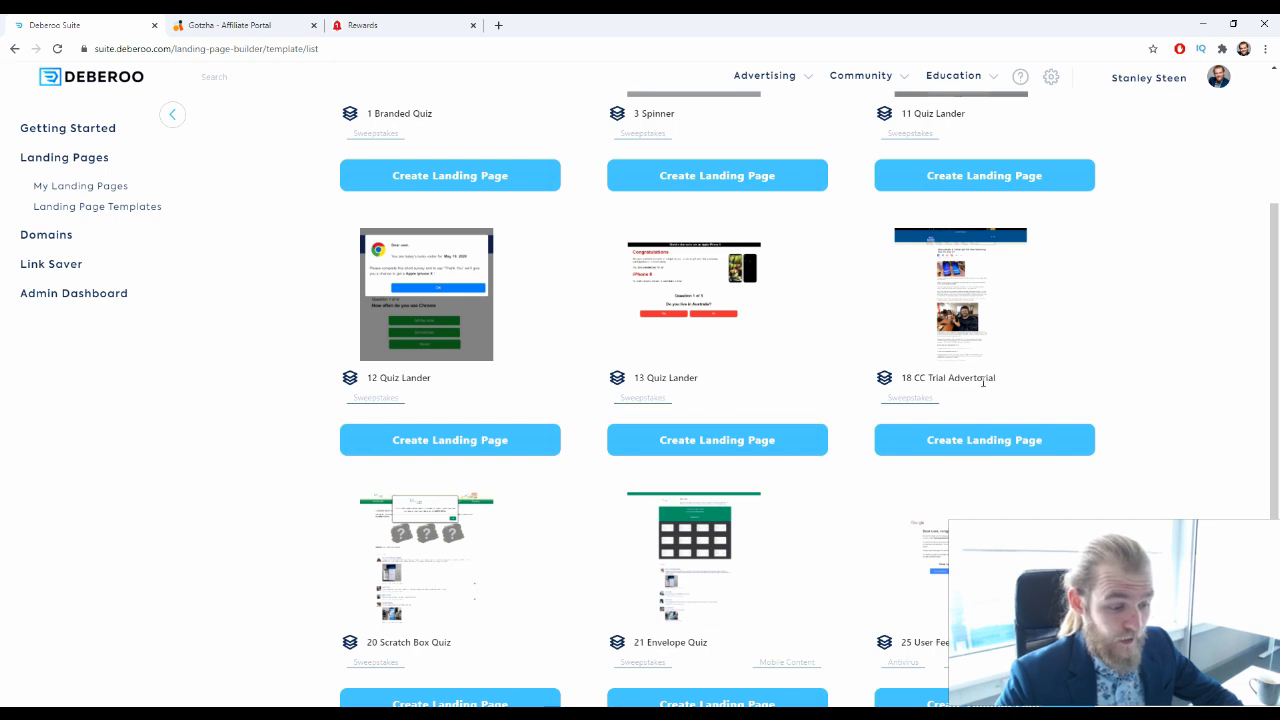
Consider the 18 CC Trial Advertorial and 3 Spinner templates as candidates for the offer
{"action": "scroll", "coordinate": [1081, 395], "scroll_direction": "up", "scroll_amount": 1}
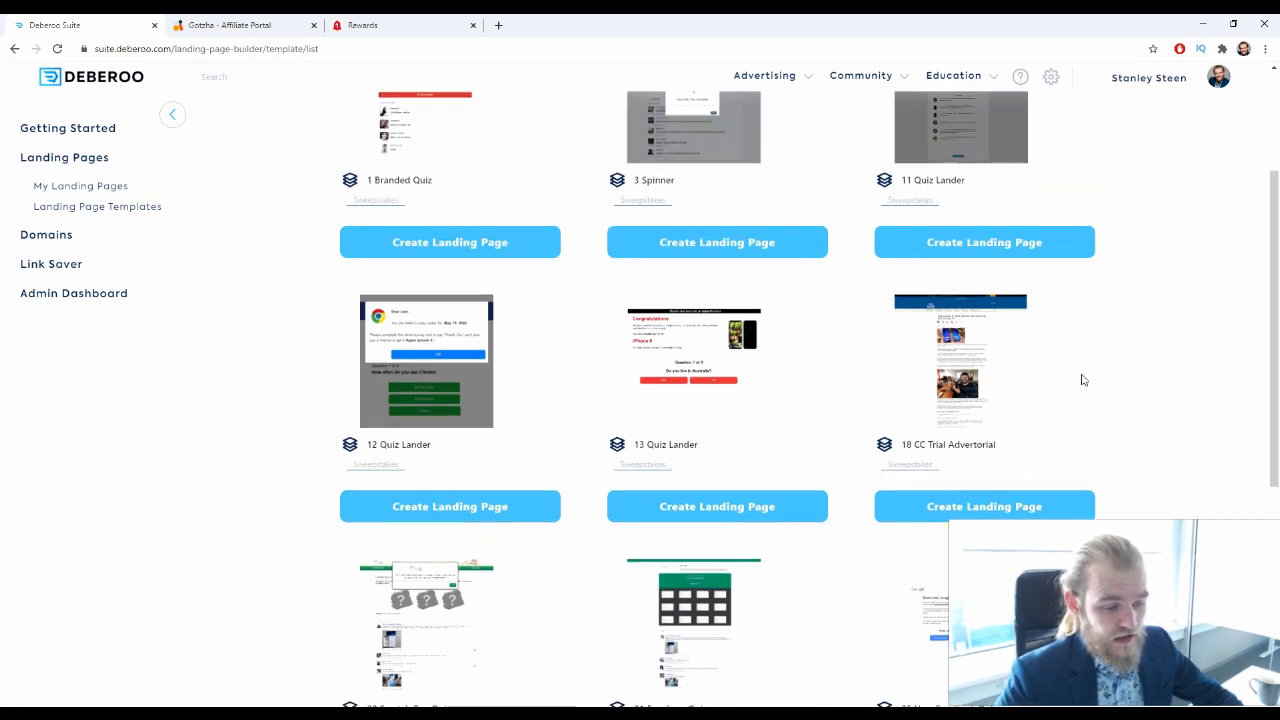
{"action": "left_click_drag", "start_coordinate": [1018, 449], "coordinate": [908, 450]}
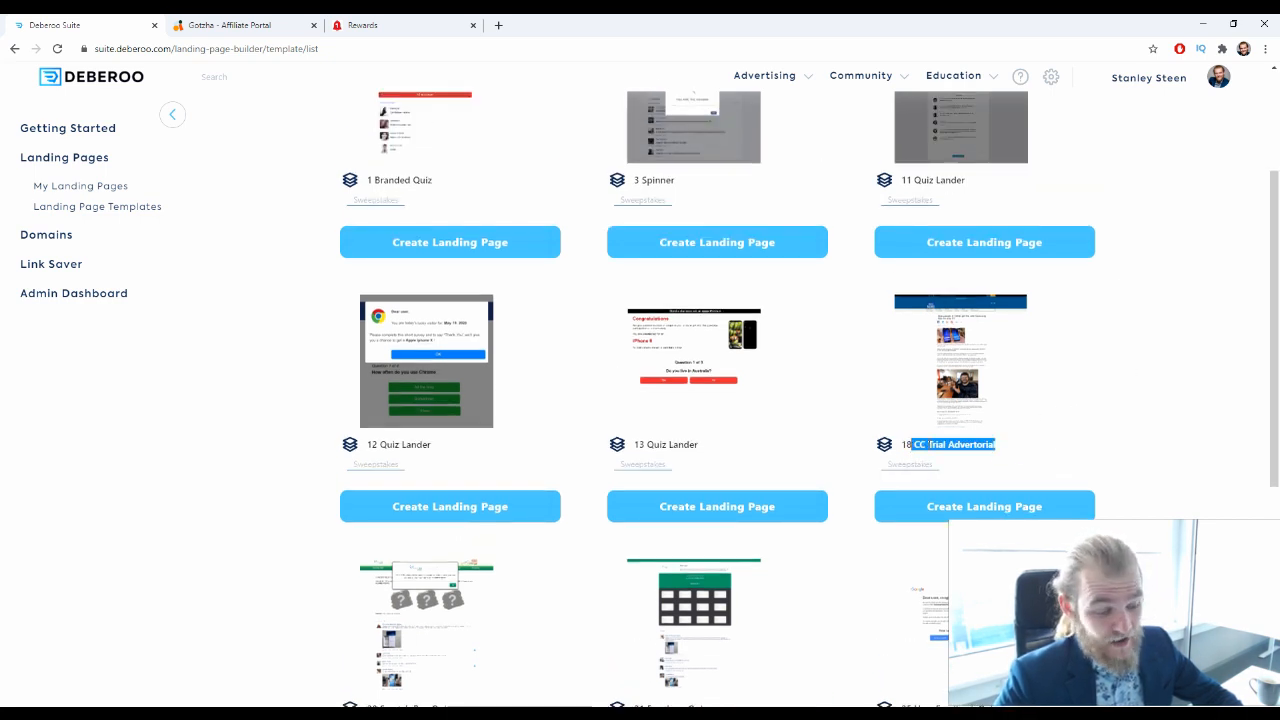
{"action": "left_click", "coordinate": [1160, 343]}
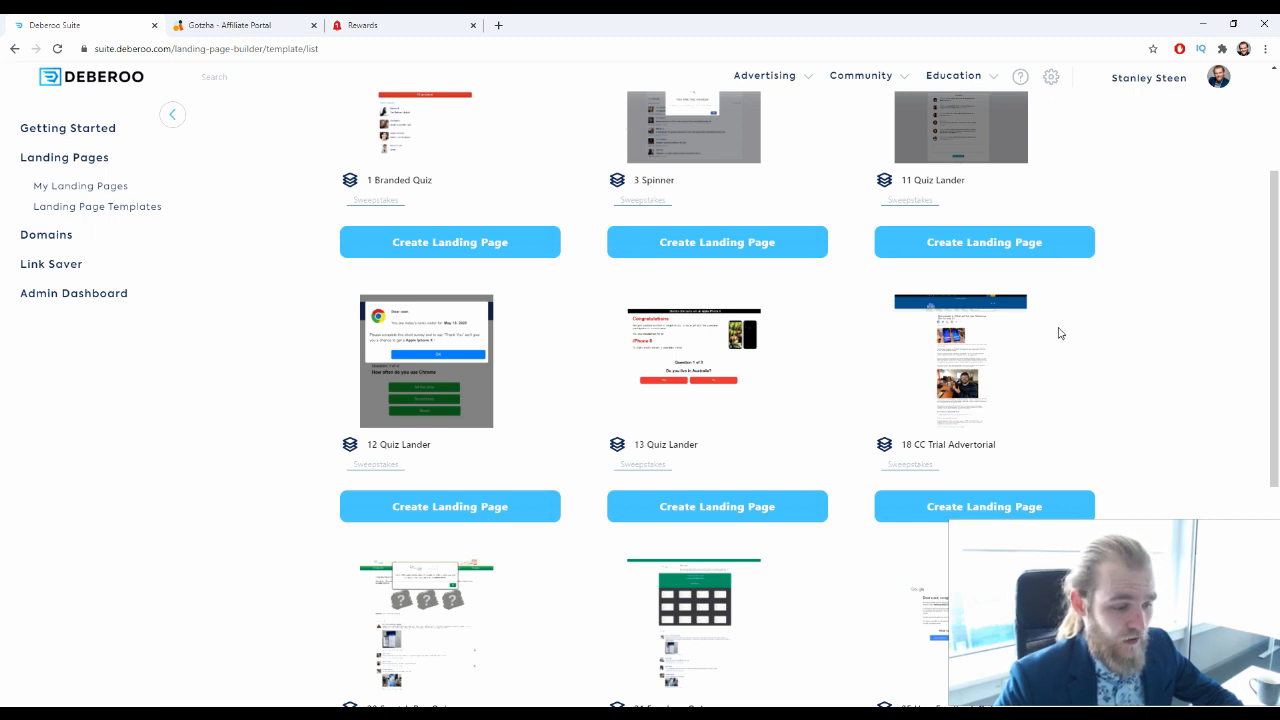
{"action": "scroll", "coordinate": [787, 310], "scroll_direction": "up", "scroll_amount": 2}
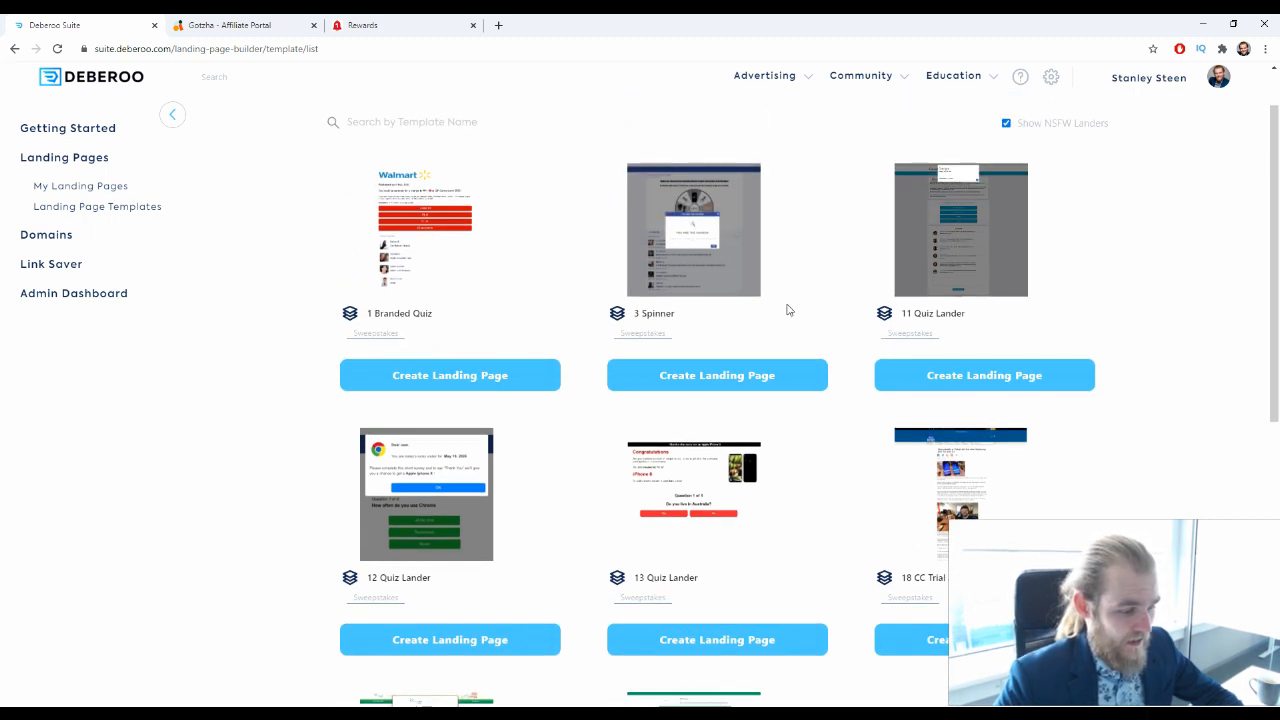
{"action": "left_click_drag", "start_coordinate": [694, 312], "coordinate": [632, 313]}
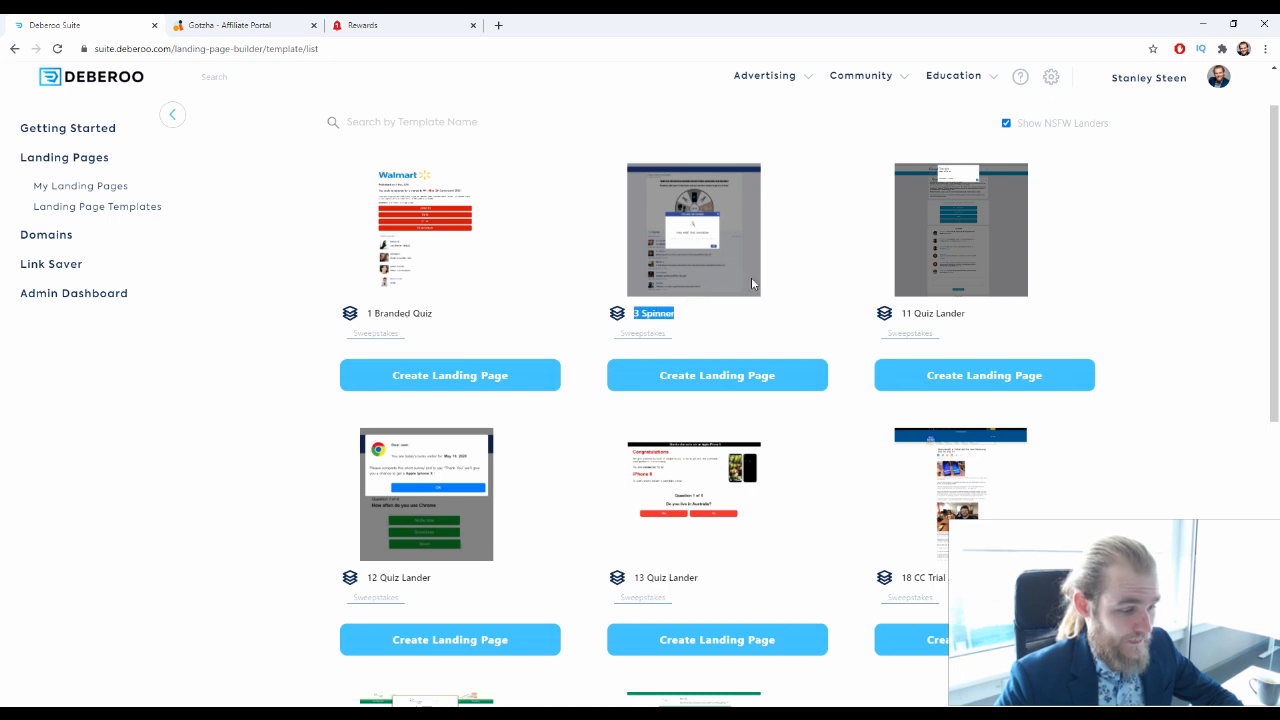
Examine the 21 Envelope Quiz, 77 ClickBank Quiz 1 and 55 Delivery CC Trial Quiz templates further down the list
{"action": "scroll", "coordinate": [752, 290], "scroll_direction": "down", "scroll_amount": 3}
{"action": "scroll", "coordinate": [752, 290], "scroll_direction": "down", "scroll_amount": 2}
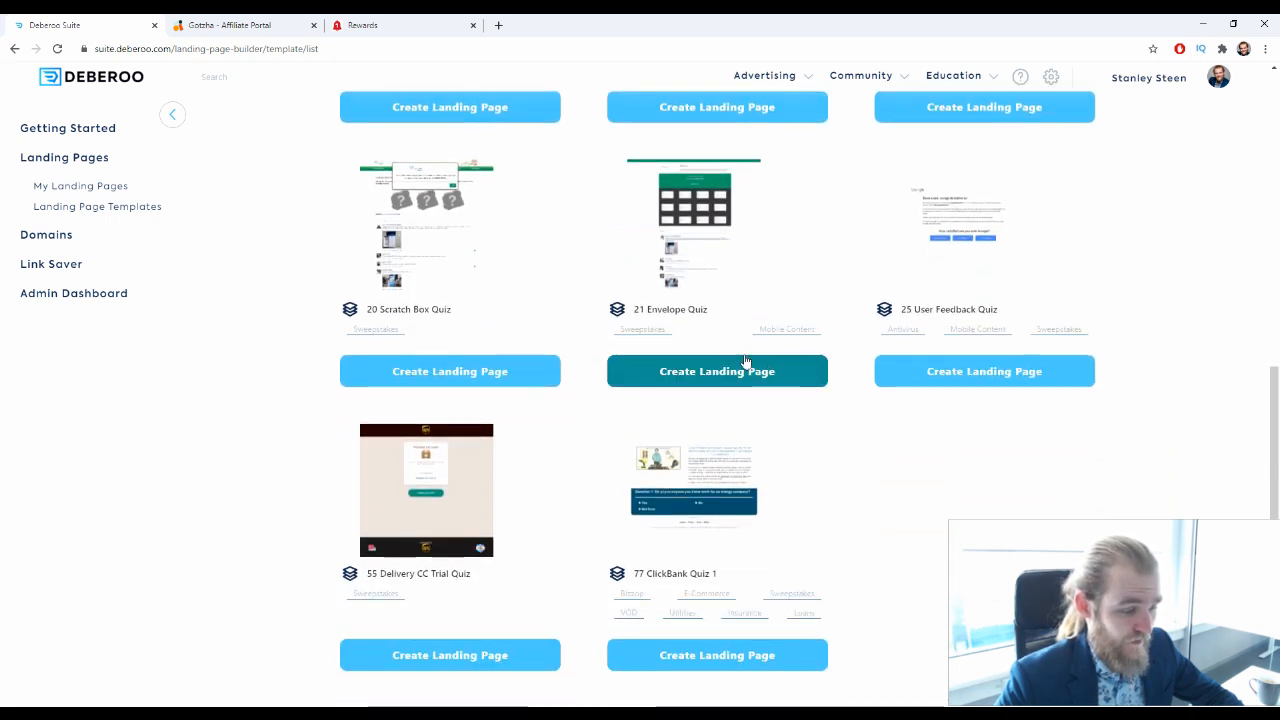
{"action": "left_click_drag", "start_coordinate": [721, 312], "coordinate": [669, 313]}
{"action": "left_click", "coordinate": [970, 520]}
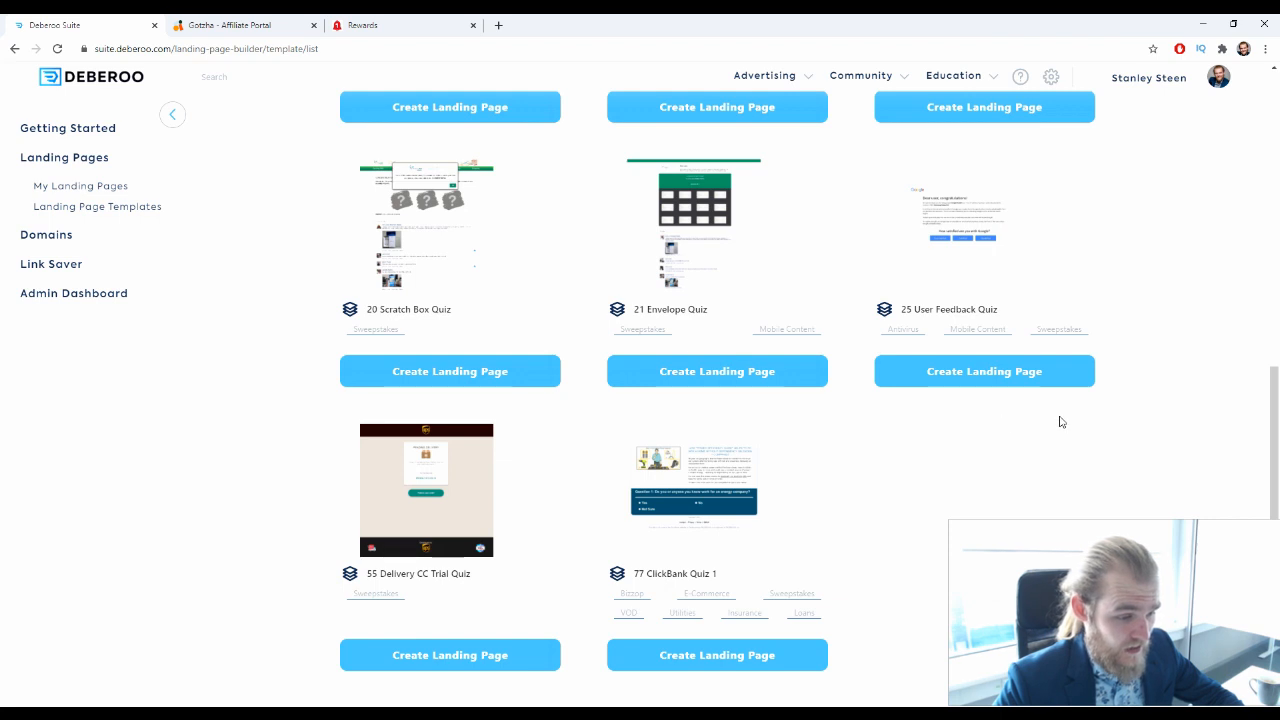
{"action": "scroll", "coordinate": [996, 266], "scroll_direction": "down", "scroll_amount": 1}
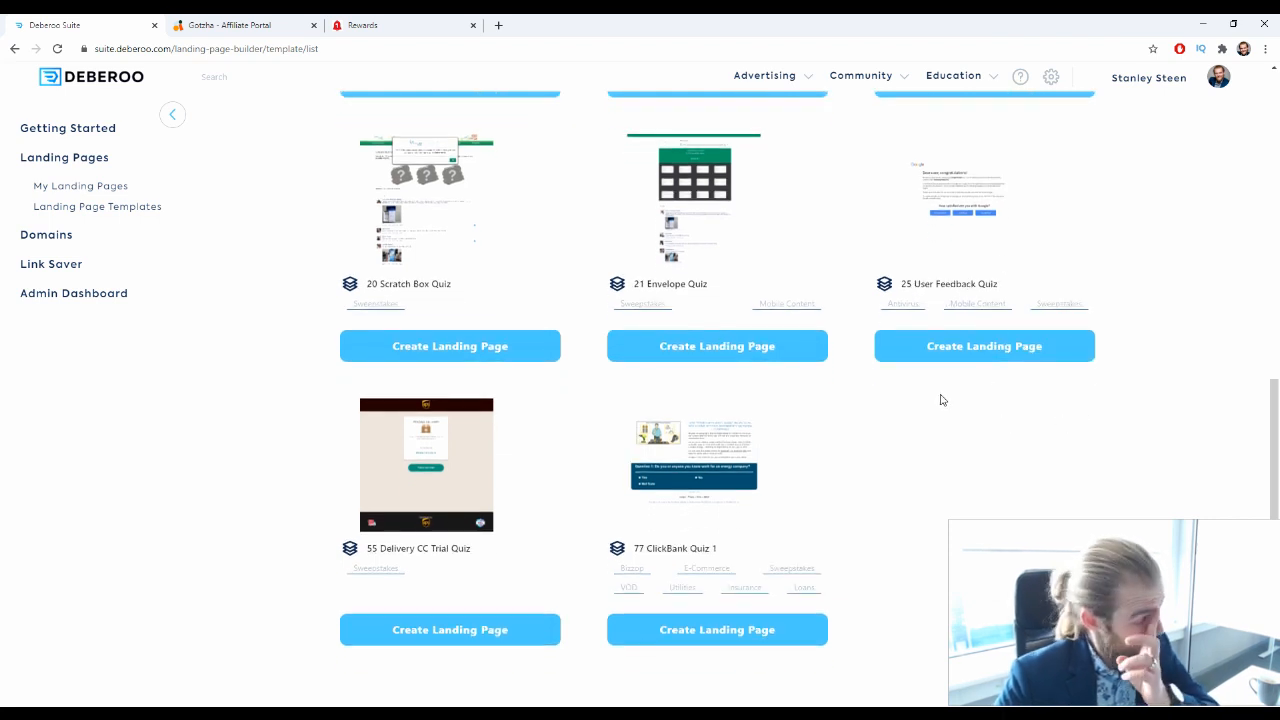
{"action": "triple_click", "coordinate": [737, 550]}
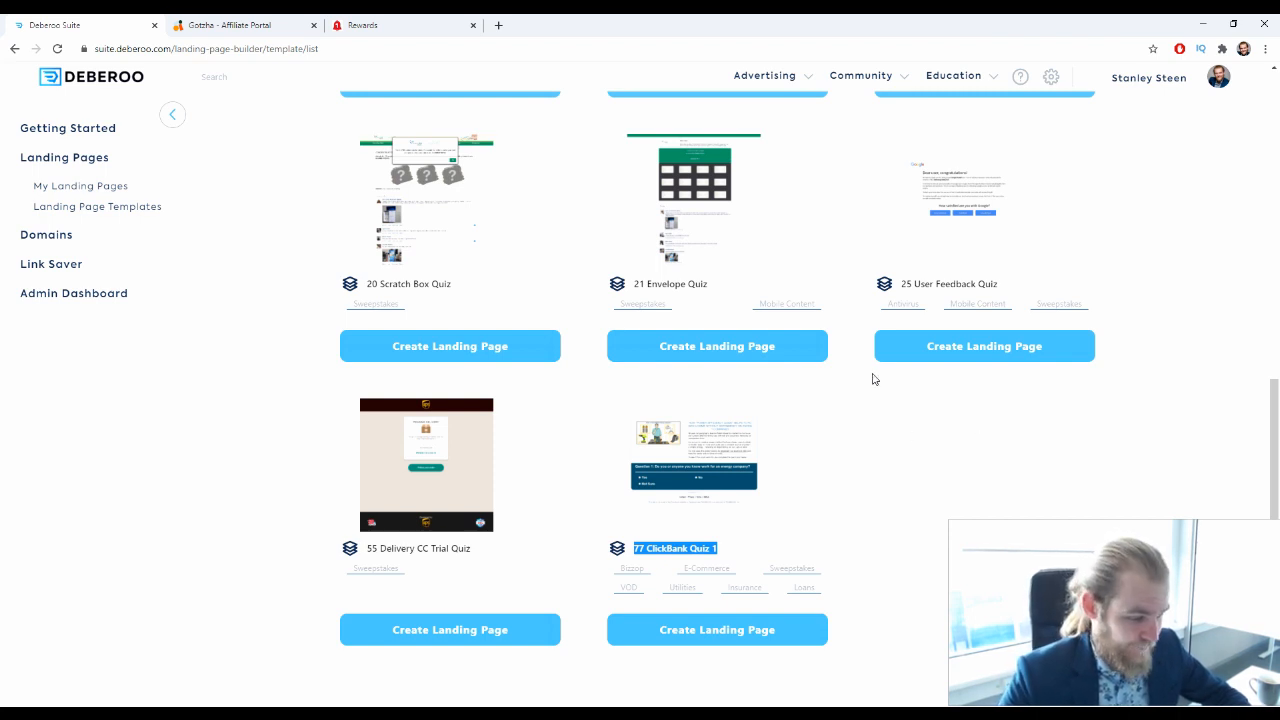
{"action": "left_click_drag", "start_coordinate": [489, 552], "coordinate": [360, 555]}
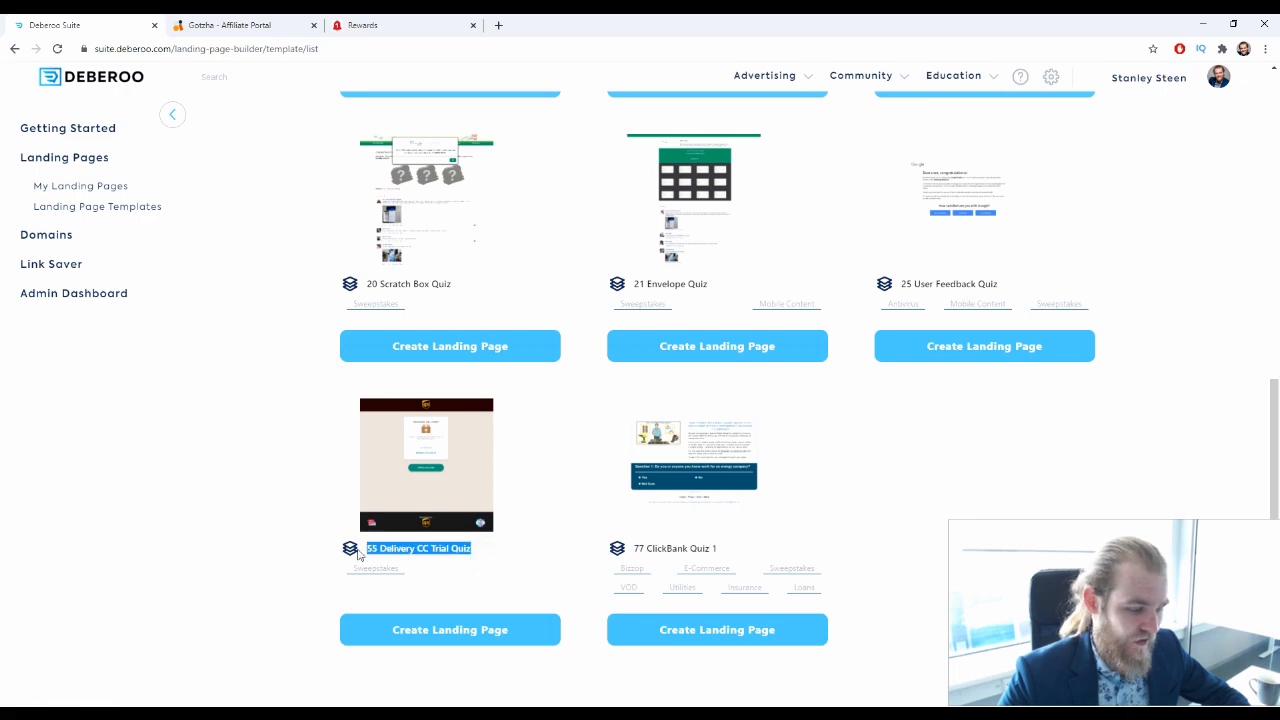
{"action": "left_click", "coordinate": [208, 543]}
Create a new landing page named "USA - PS4 Sweepstake" from the 13 Quiz Lander template
{"action": "scroll", "coordinate": [224, 515], "scroll_direction": "up", "scroll_amount": 5}
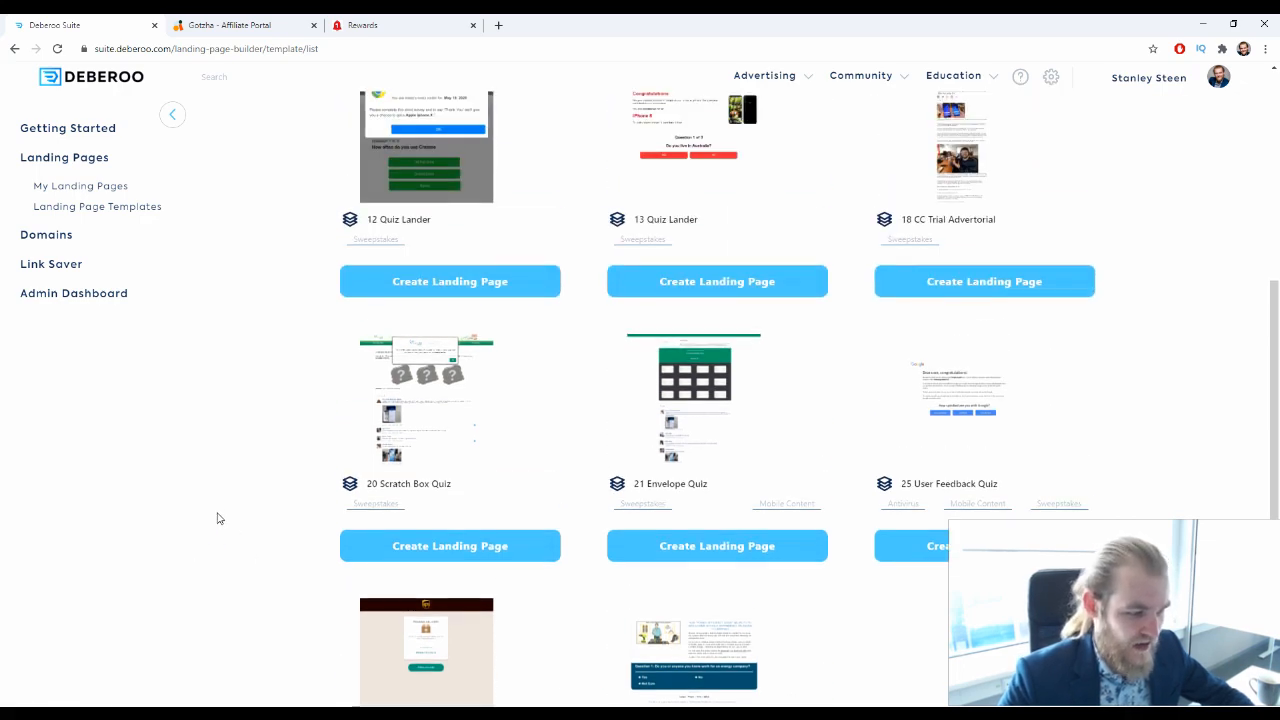
{"action": "scroll", "coordinate": [218, 519], "scroll_direction": "down", "scroll_amount": 3}
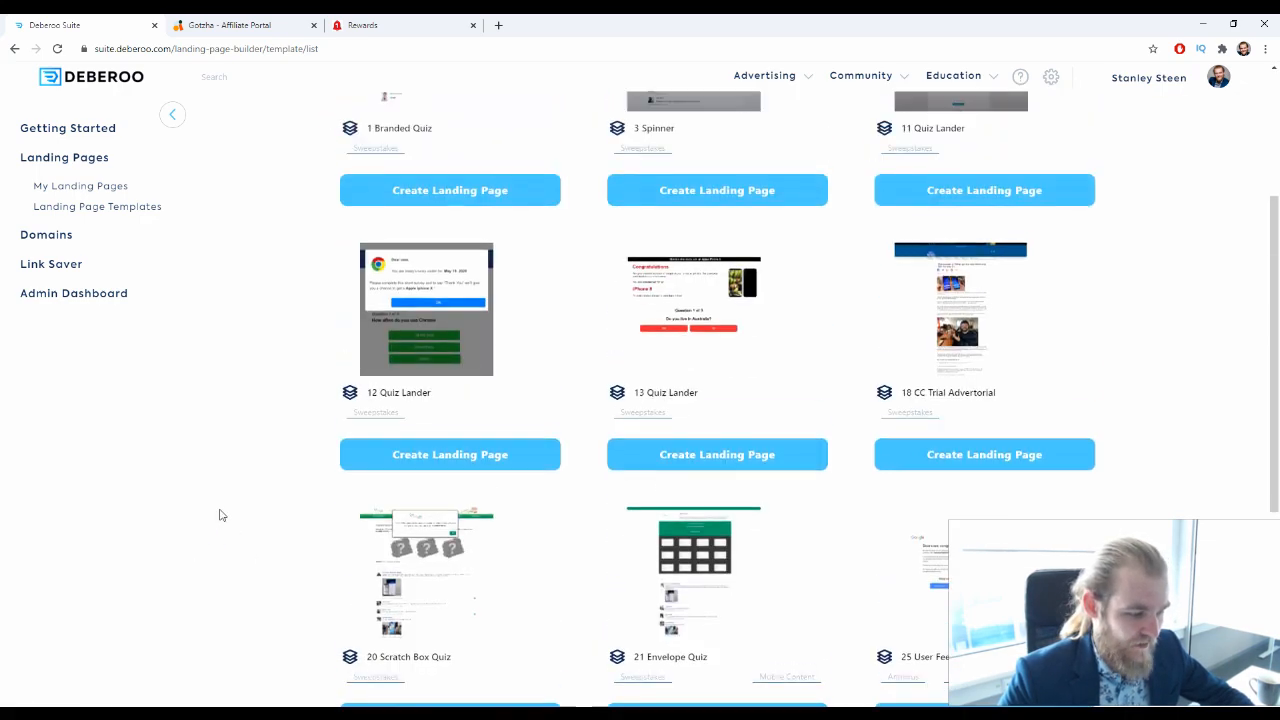
{"action": "scroll", "coordinate": [220, 517], "scroll_direction": "up", "scroll_amount": 1}
{"action": "scroll", "coordinate": [222, 515], "scroll_direction": "up", "scroll_amount": 1}
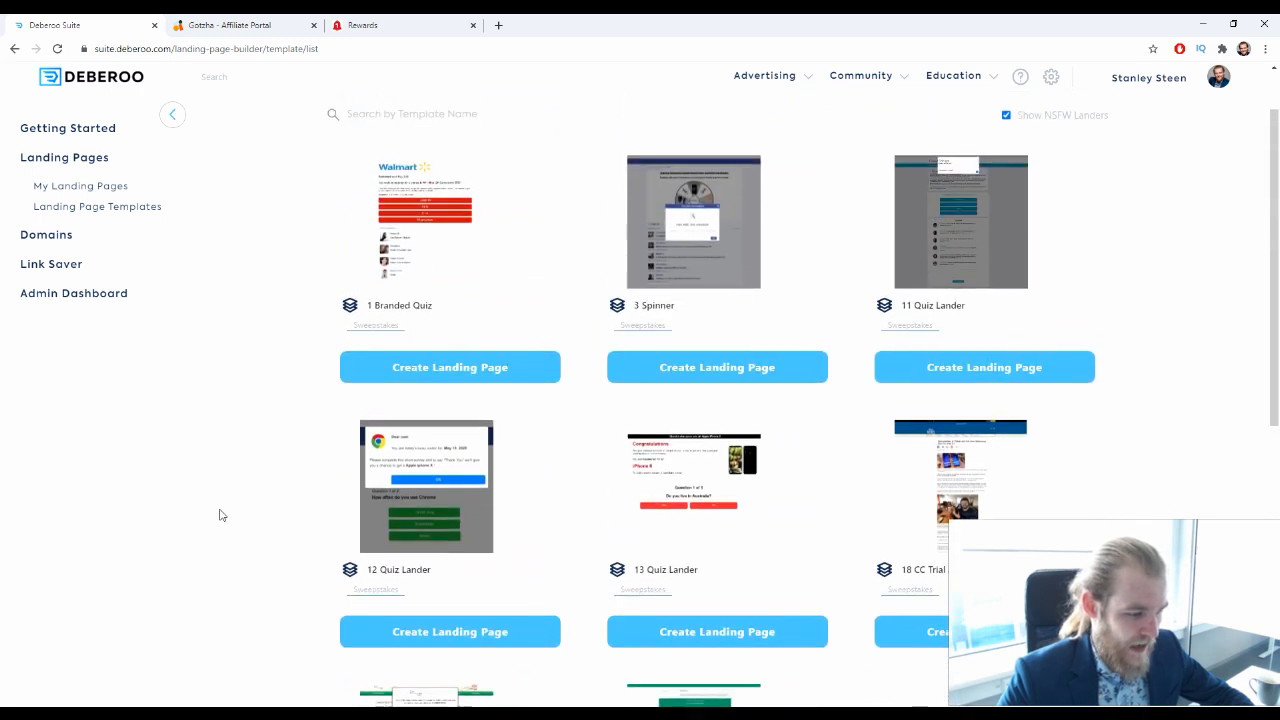
{"action": "left_click", "coordinate": [709, 645]}
{"action": "left_click", "coordinate": [507, 376]}
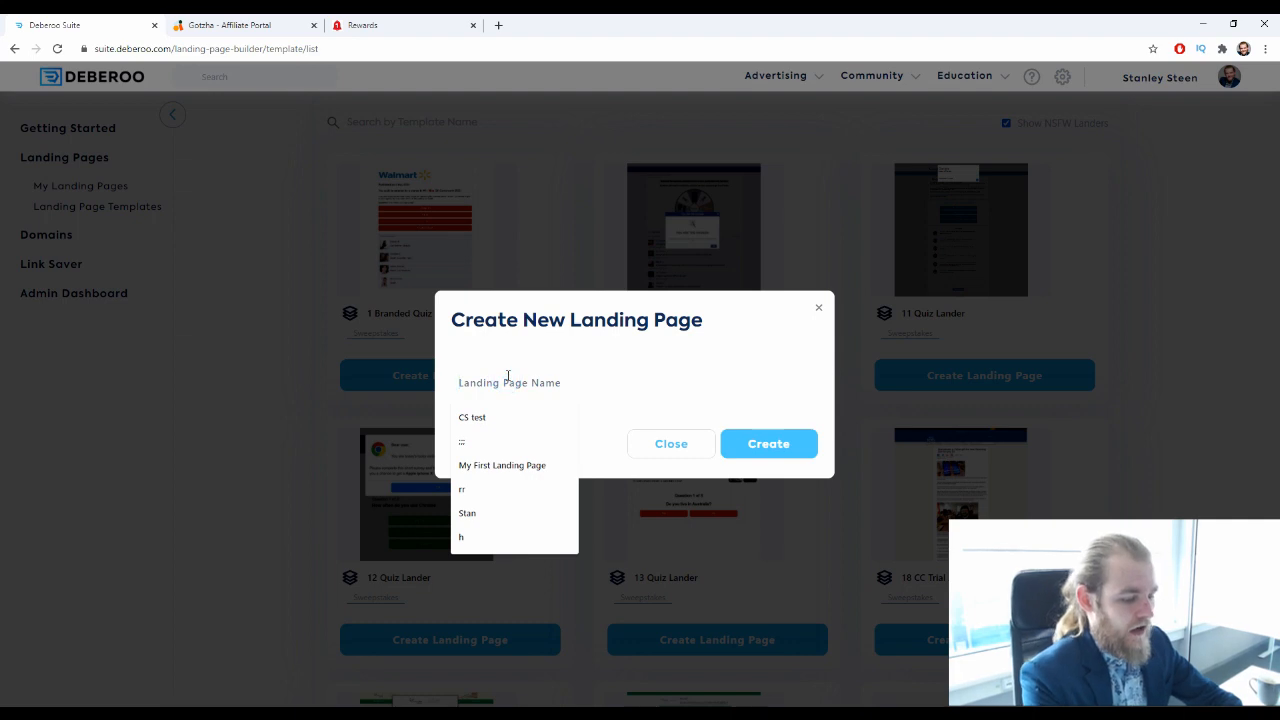
{"action": "type", "text": "USA - PS4 Sweepstakes"}
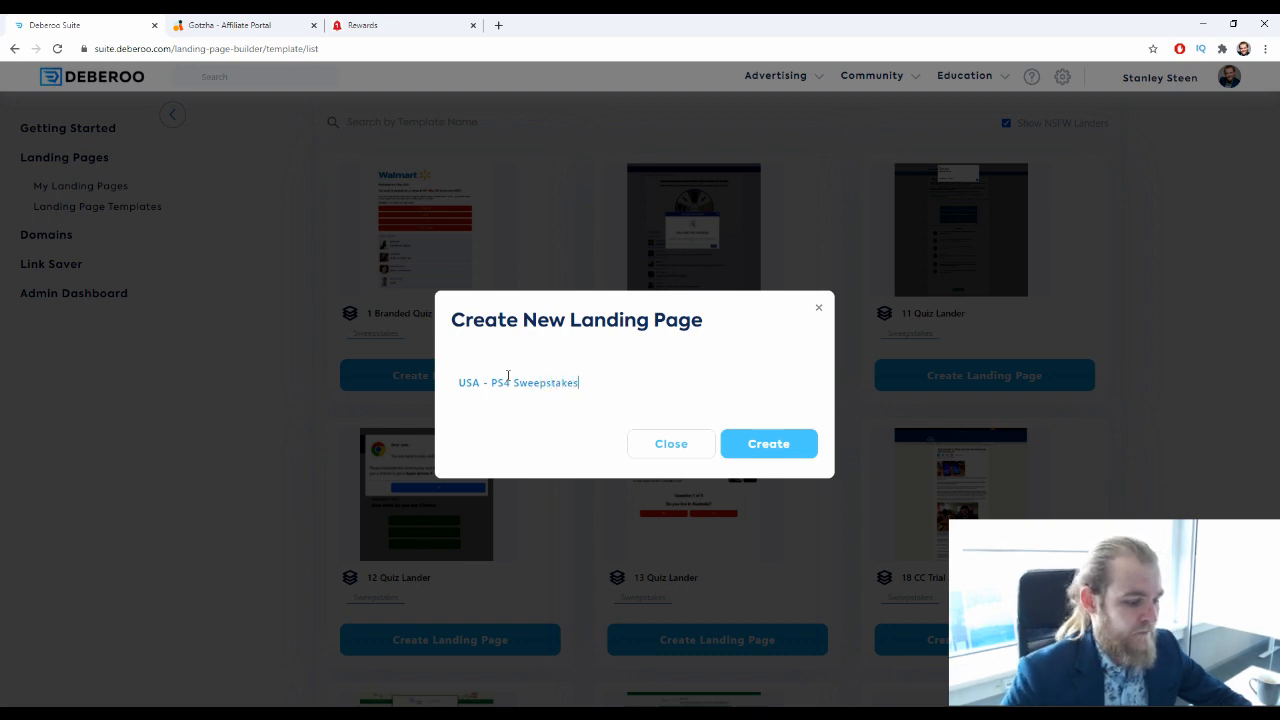
{"action": "key", "text": "BackSpace"}
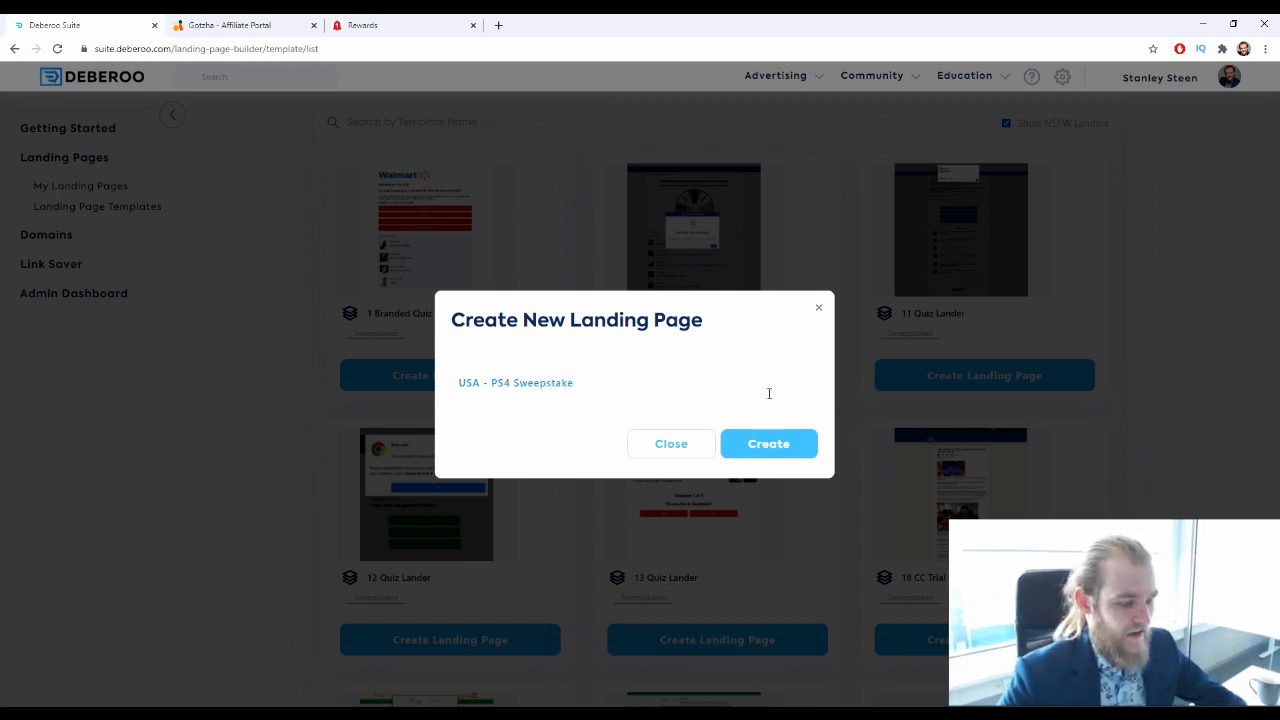
{"action": "left_click", "coordinate": [794, 452]}
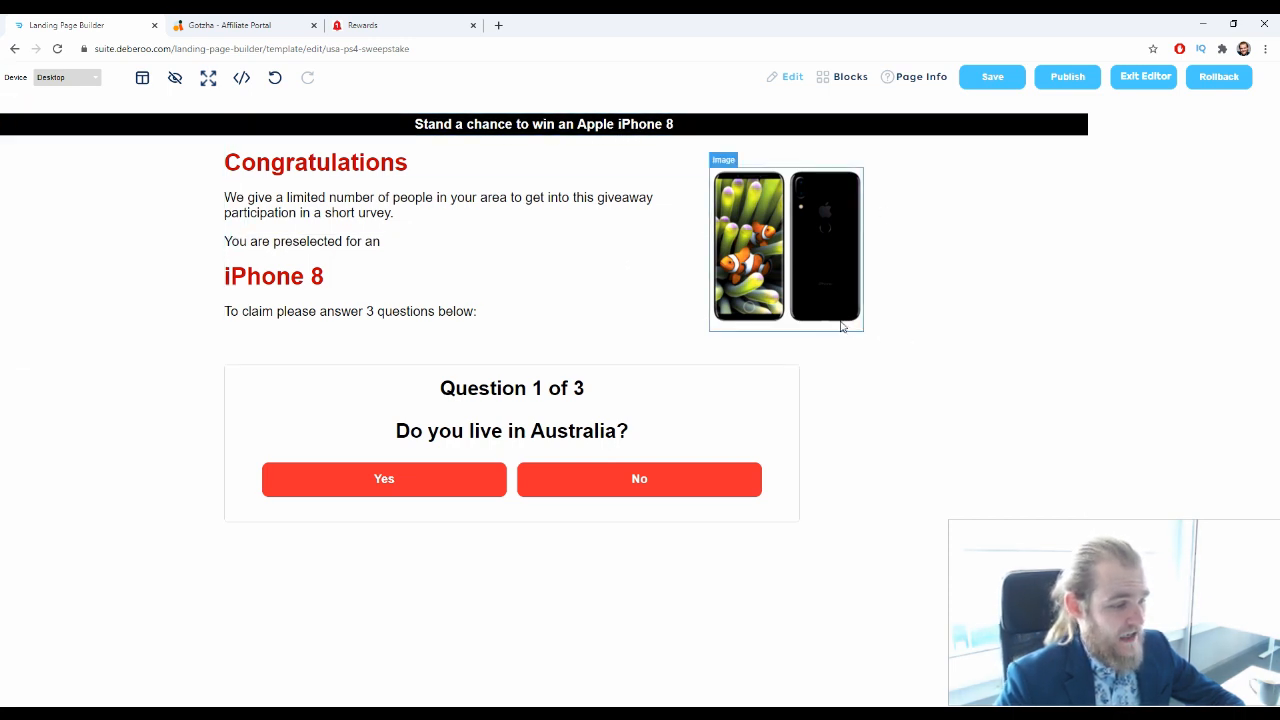
Check the prize shown on the Rewards offer page and search Google Images for "playstation 5" in a new browser tab
{"action": "left_click", "coordinate": [813, 231]}
{"action": "left_click", "coordinate": [366, 20]}
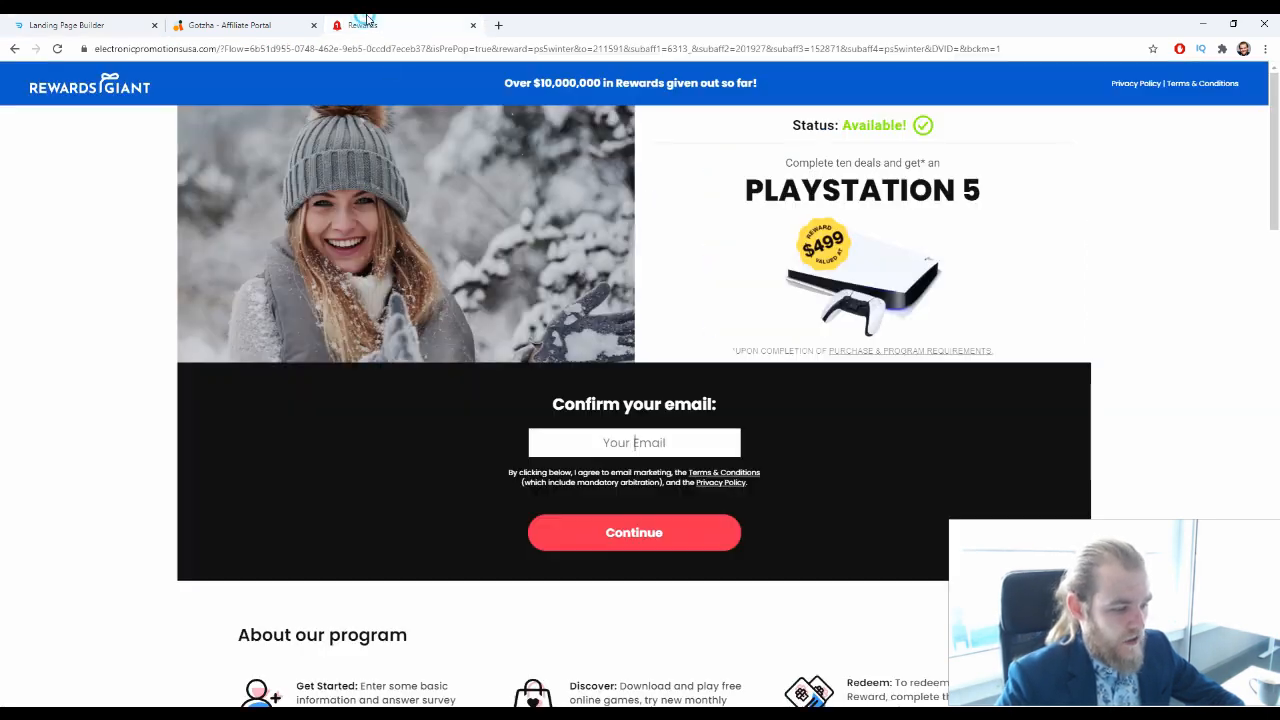
{"action": "left_click", "coordinate": [506, 28]}
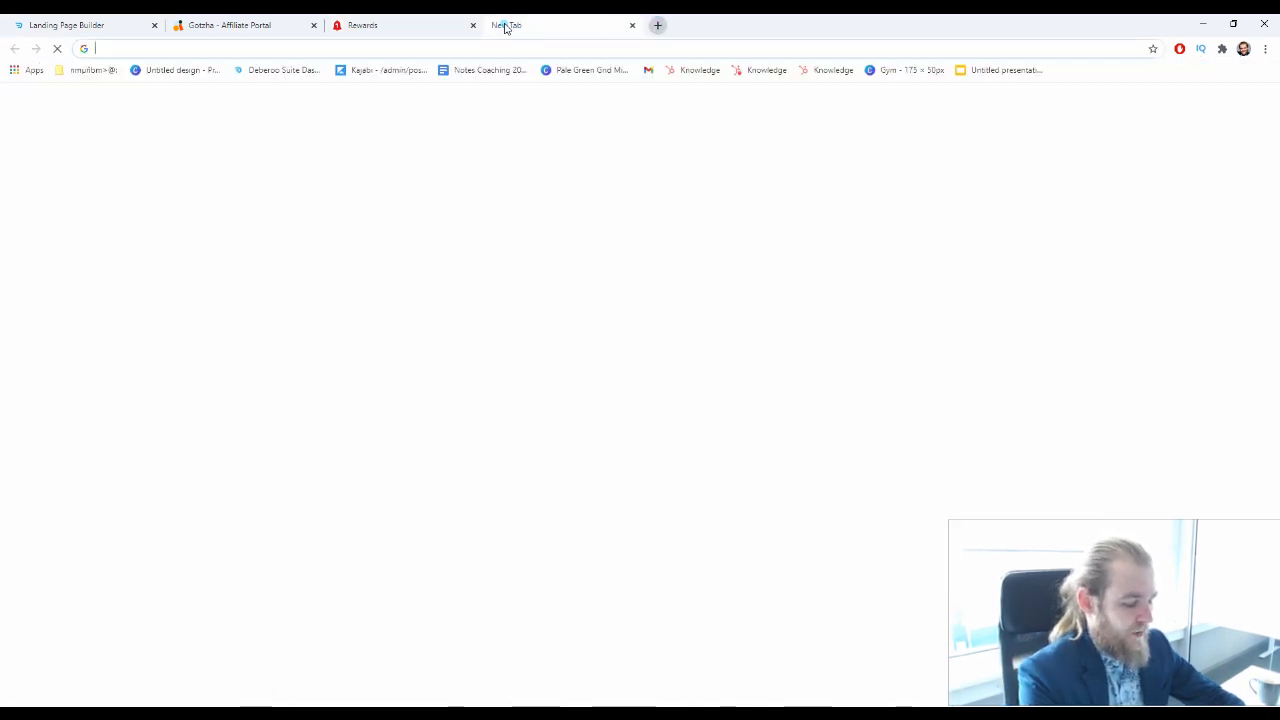
{"action": "type", "text": "playsta"}
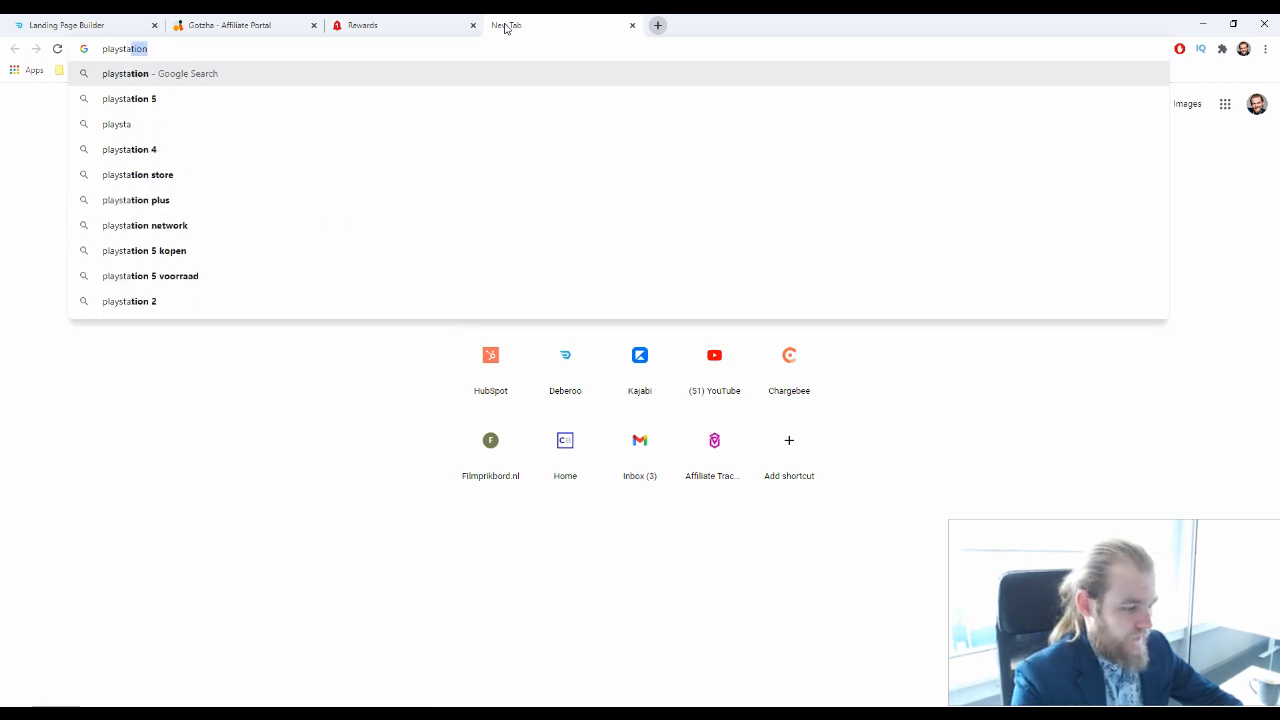
{"action": "key", "text": "Down"}
{"action": "key", "text": "Return"}
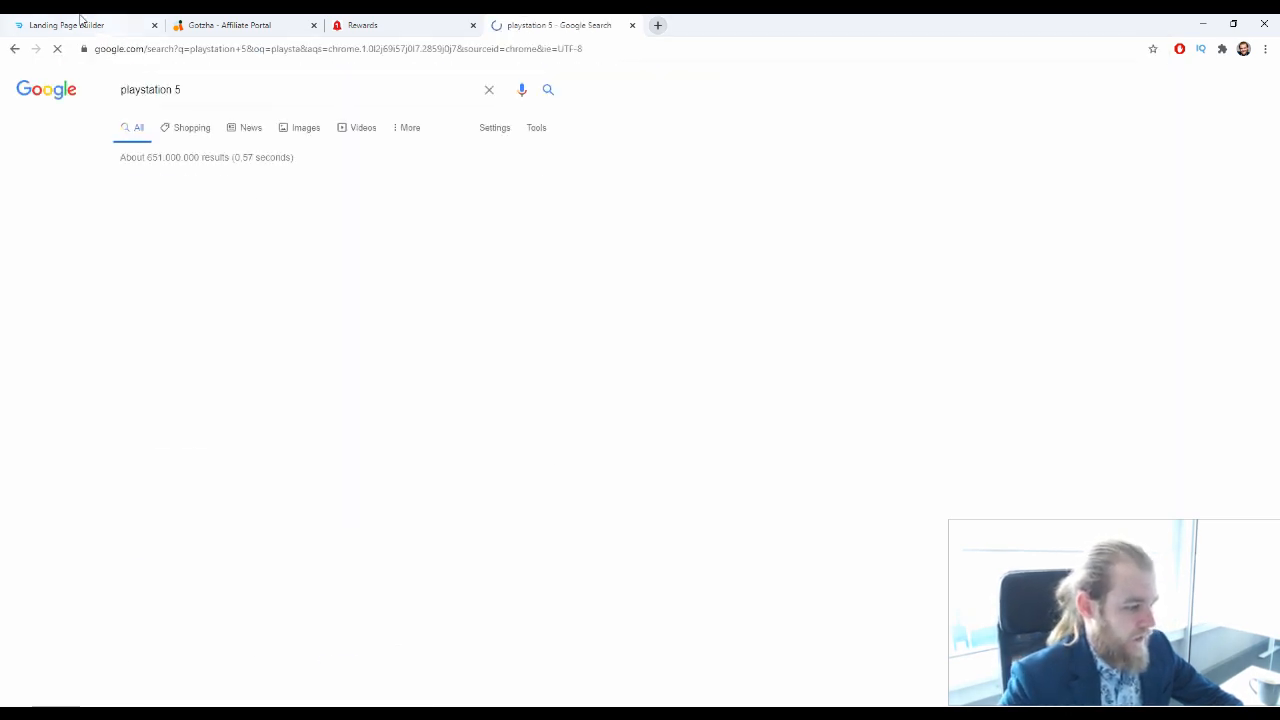
{"action": "left_click", "coordinate": [306, 128]}
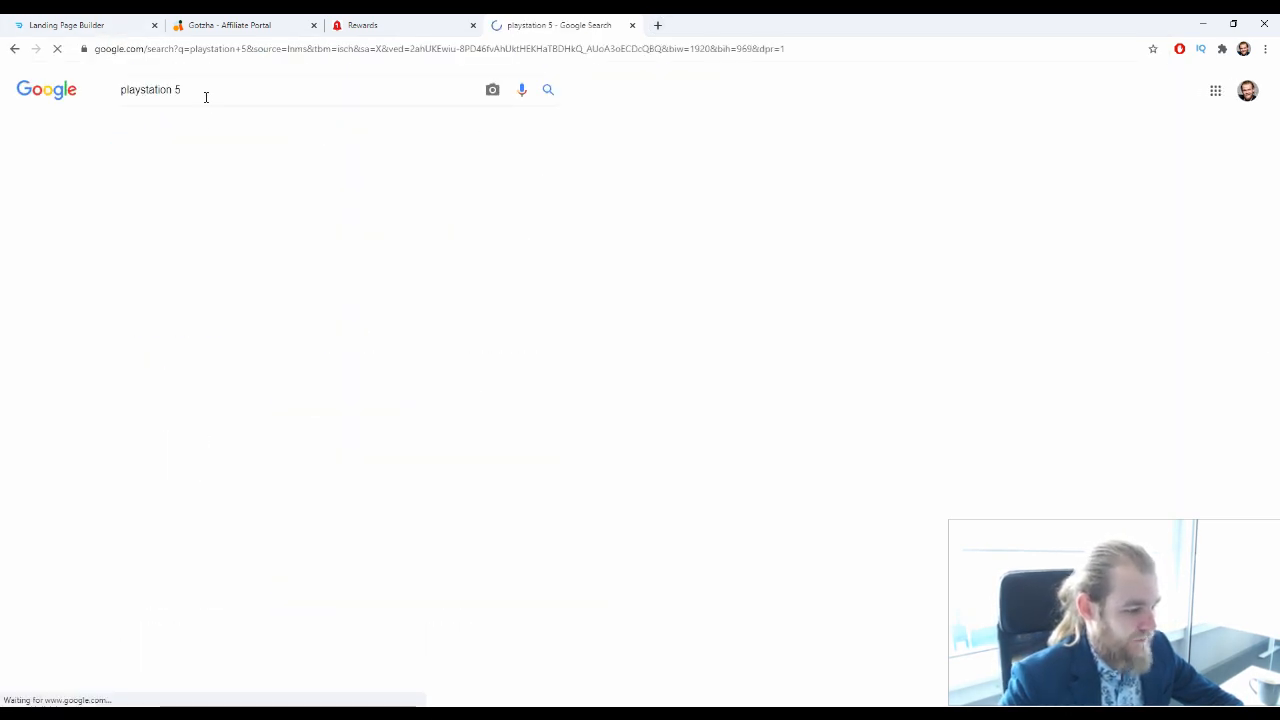
Preview the New York Times picture of the PlayStation 5 on a blue background and look through its related images
{"action": "scroll", "coordinate": [616, 170], "scroll_direction": "down", "scroll_amount": 2}
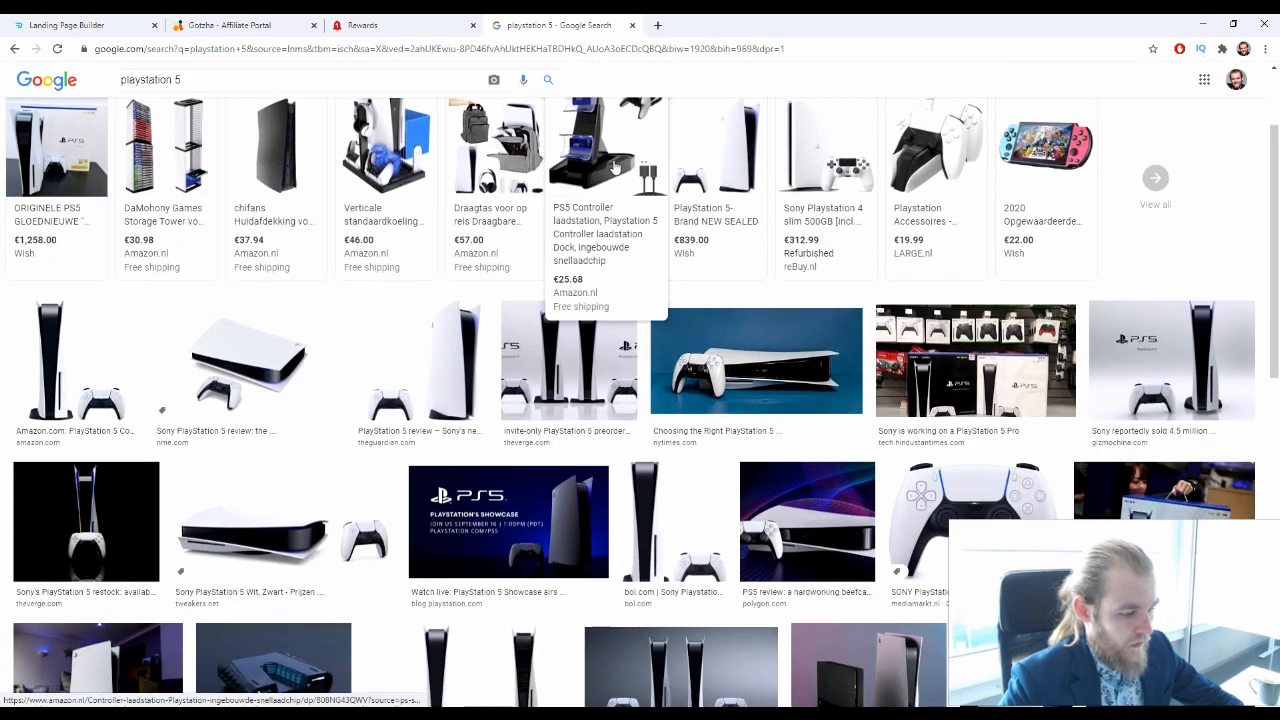
{"action": "left_click", "coordinate": [822, 366]}
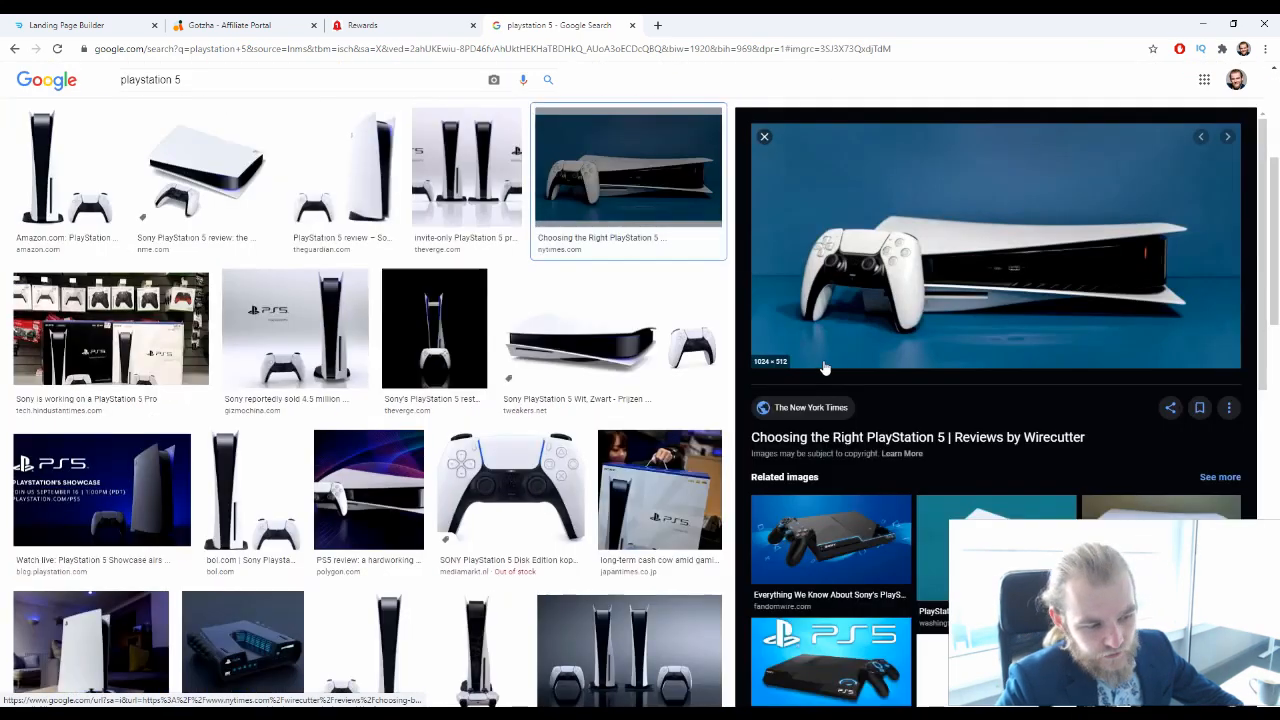
{"action": "scroll", "coordinate": [898, 322], "scroll_direction": "down", "scroll_amount": 2}
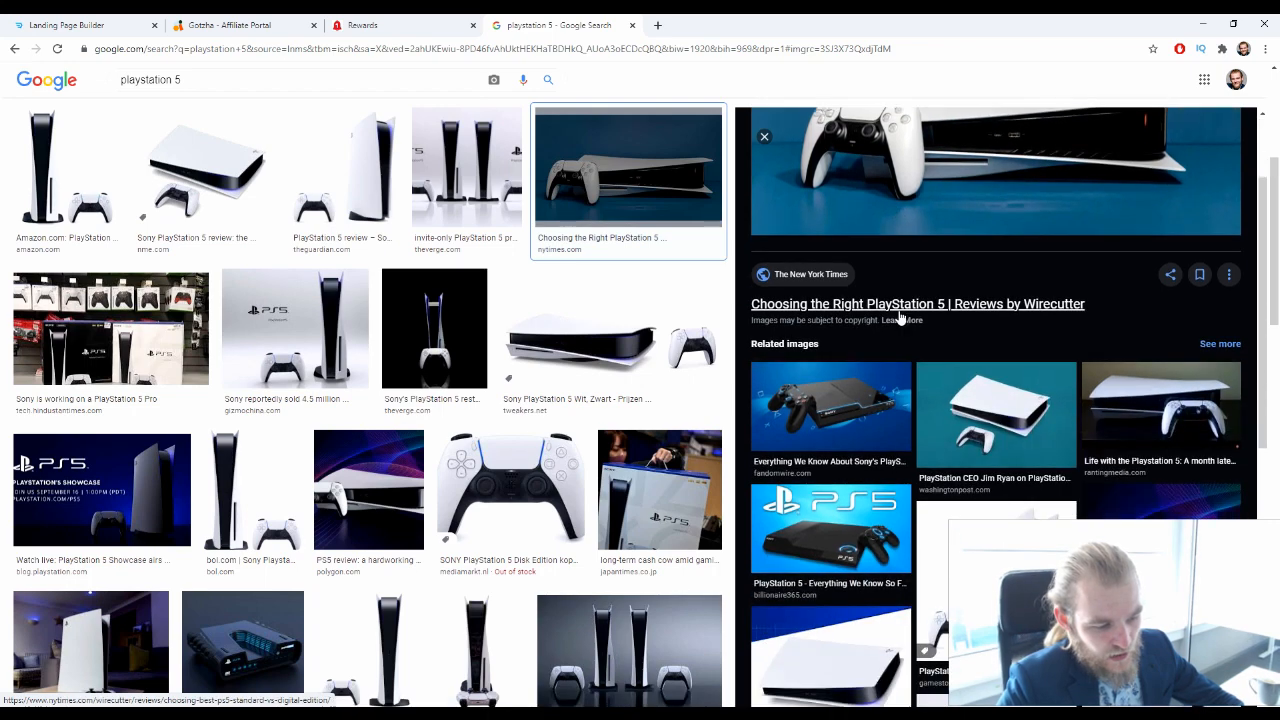
{"action": "scroll", "coordinate": [898, 318], "scroll_direction": "down", "scroll_amount": 2}
{"action": "scroll", "coordinate": [898, 320], "scroll_direction": "down", "scroll_amount": 3}
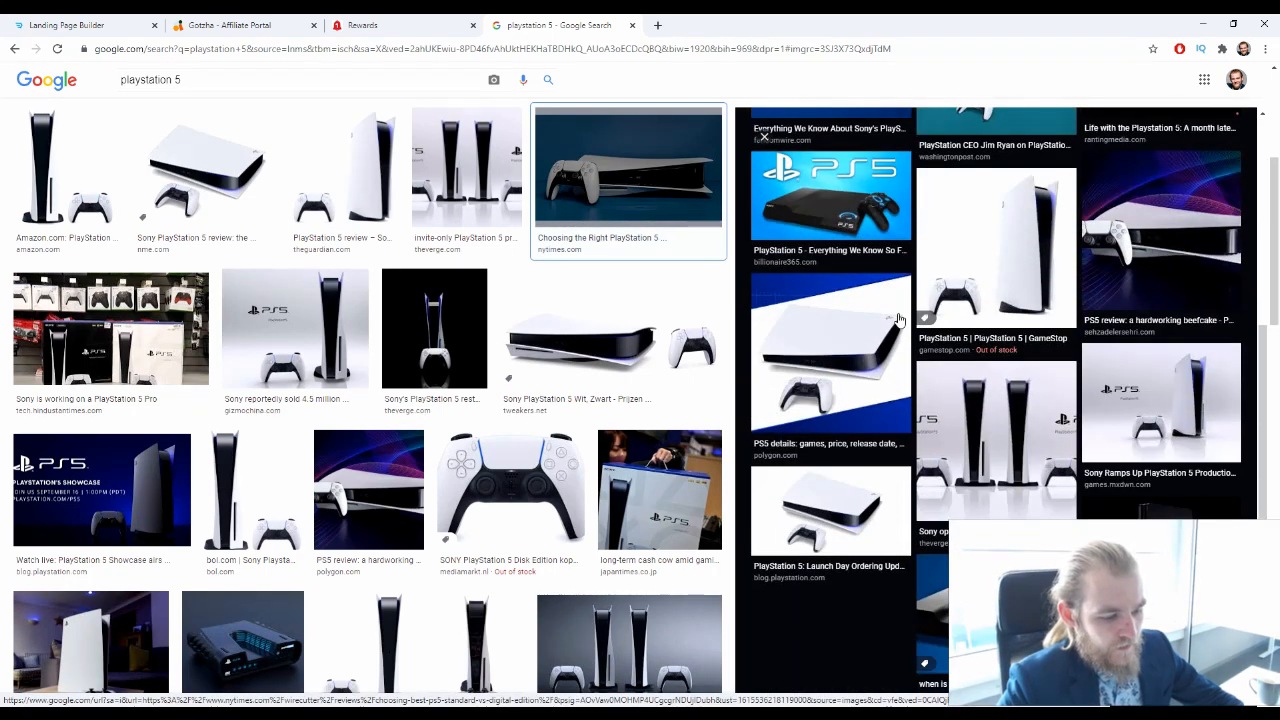
{"action": "scroll", "coordinate": [896, 322], "scroll_direction": "down", "scroll_amount": 4}
{"action": "scroll", "coordinate": [672, 338], "scroll_direction": "down", "scroll_amount": 2}
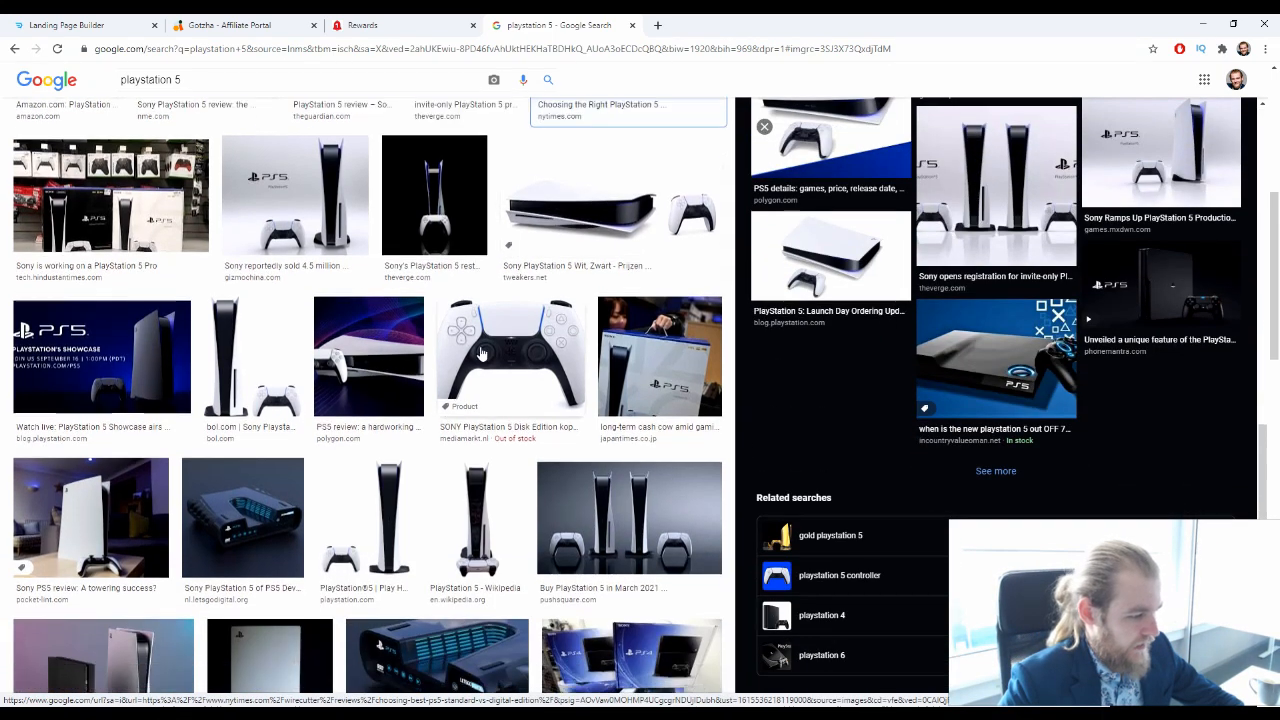
Preview the Gizmochina picture with the PS5 logo and compare it with other console pictures in the results
{"action": "left_click", "coordinate": [315, 225]}
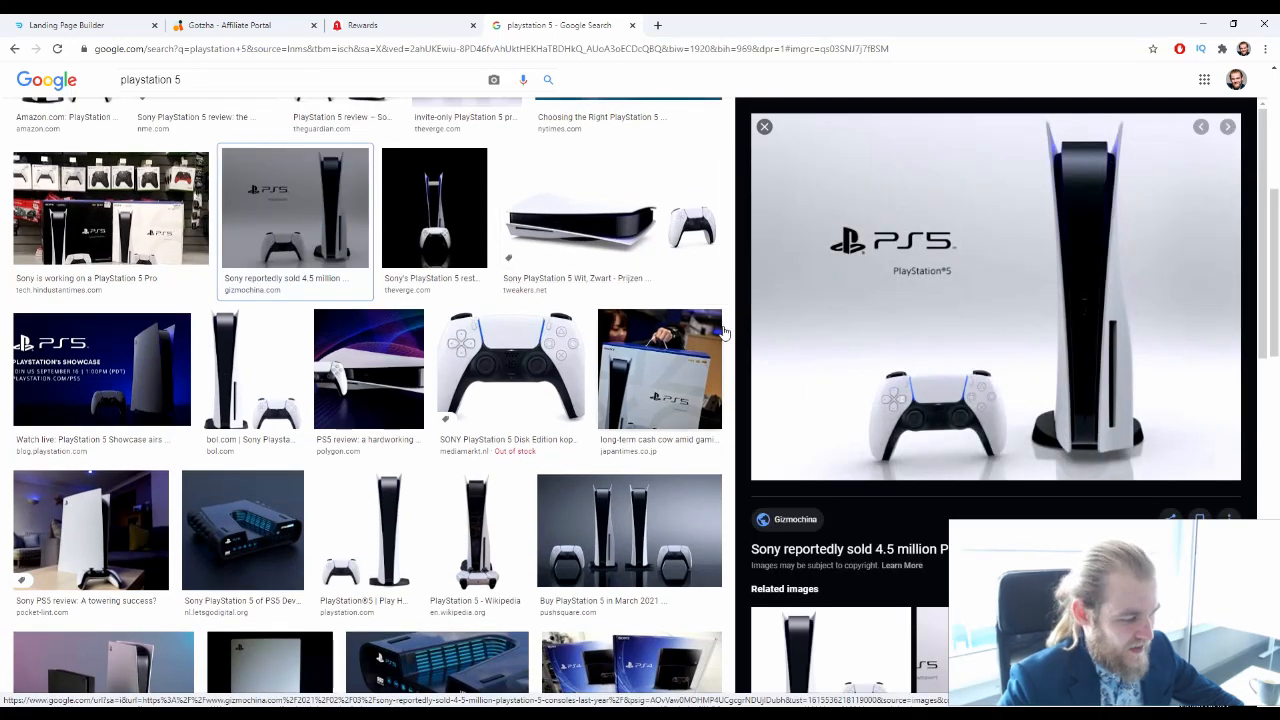
{"action": "scroll", "coordinate": [380, 220], "scroll_direction": "down", "scroll_amount": 2}
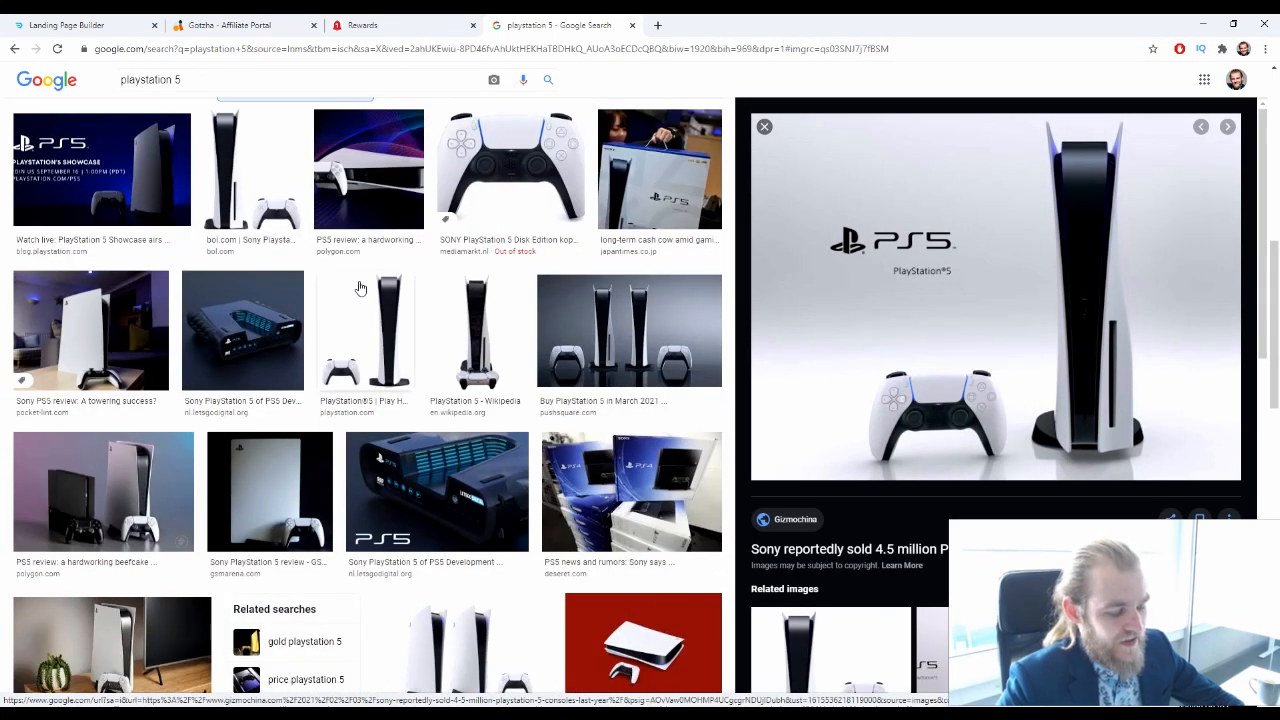
{"action": "scroll", "coordinate": [360, 288], "scroll_direction": "up", "scroll_amount": 2}
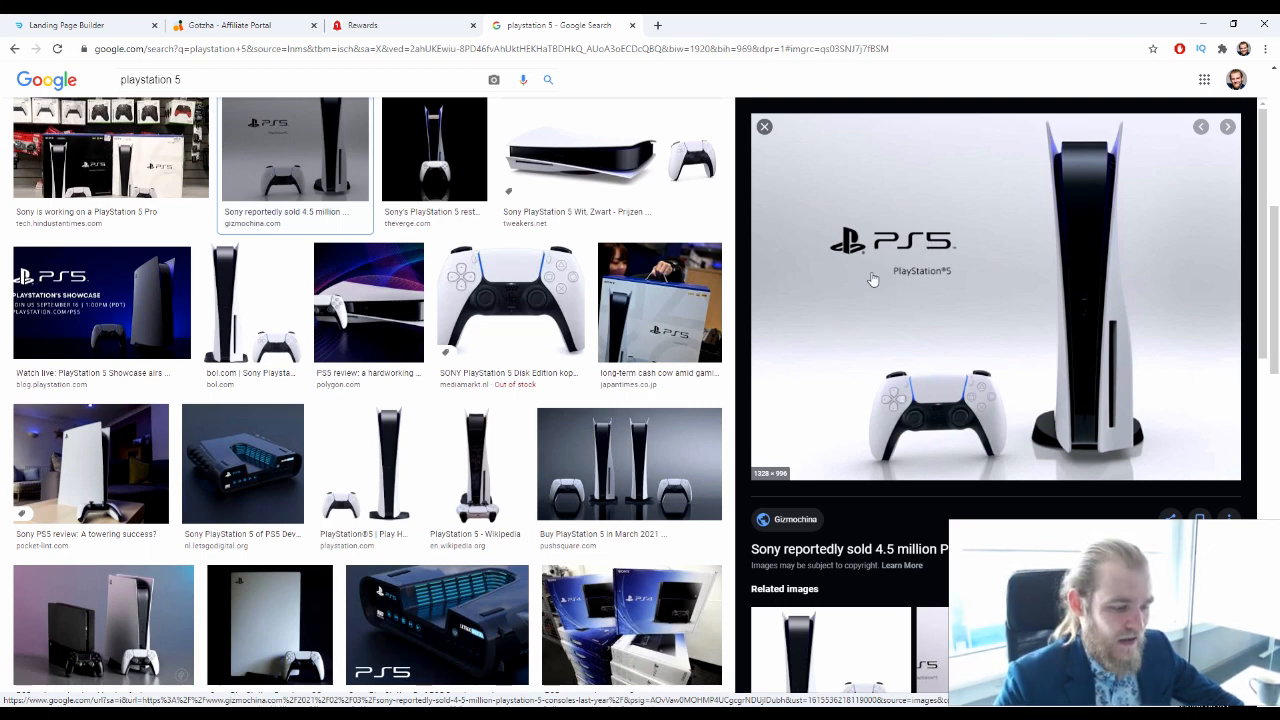
{"action": "scroll", "coordinate": [872, 279], "scroll_direction": "down", "scroll_amount": 10}
{"action": "scroll", "coordinate": [676, 283], "scroll_direction": "down", "scroll_amount": 5}
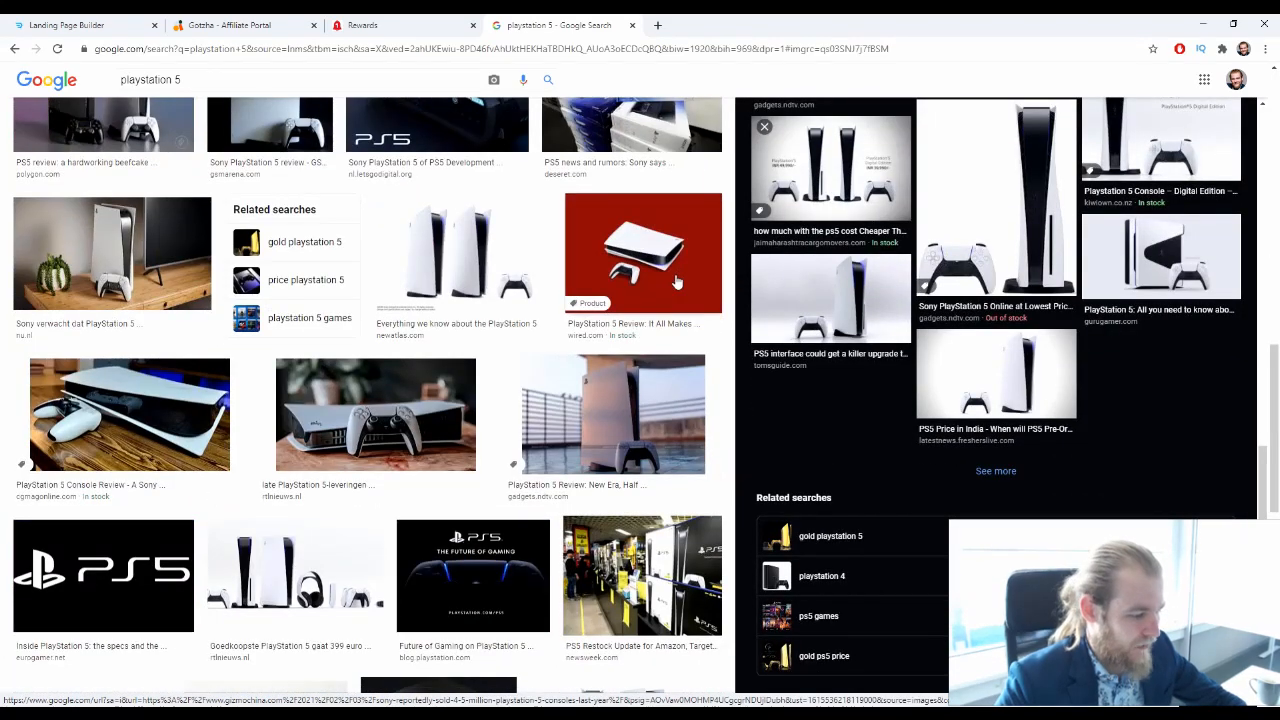
{"action": "scroll", "coordinate": [672, 284], "scroll_direction": "up", "scroll_amount": 1}
{"action": "scroll", "coordinate": [669, 285], "scroll_direction": "down", "scroll_amount": 2}
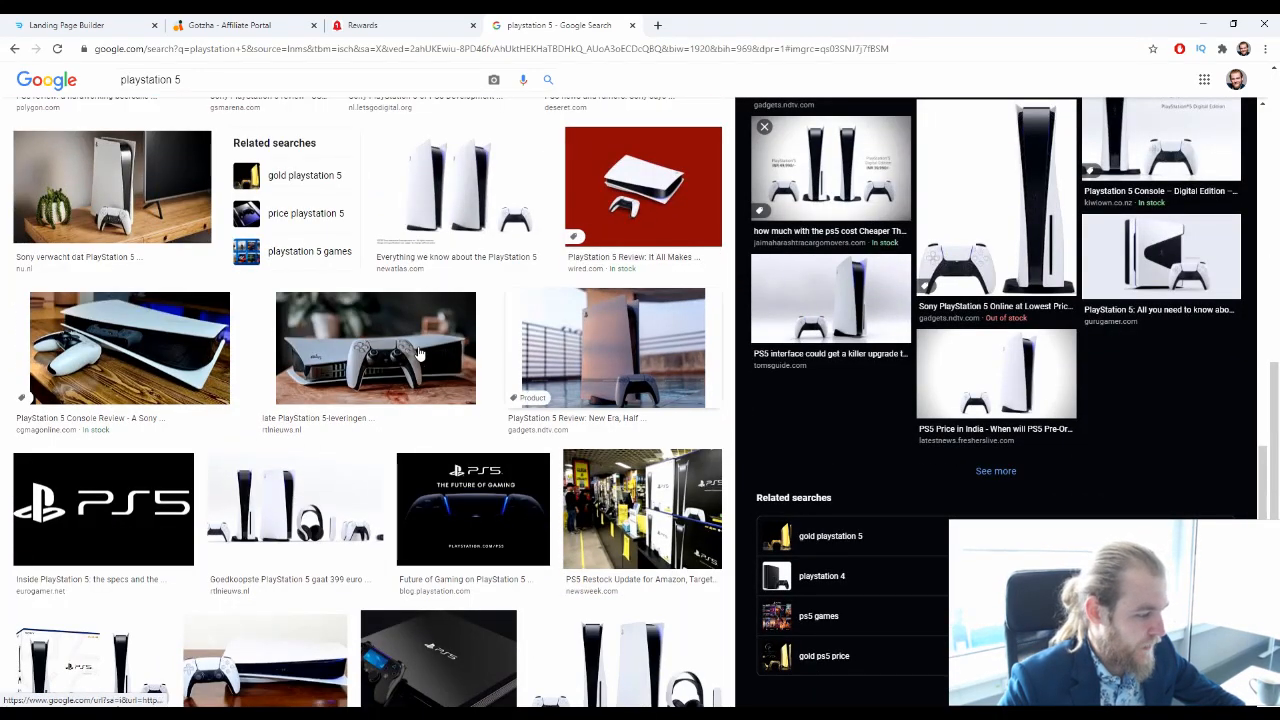
Preview the CGMagazine console picture and open its related "PS5 review: a hardworking beefcake" image with the purple background
{"action": "left_click", "coordinate": [140, 348]}
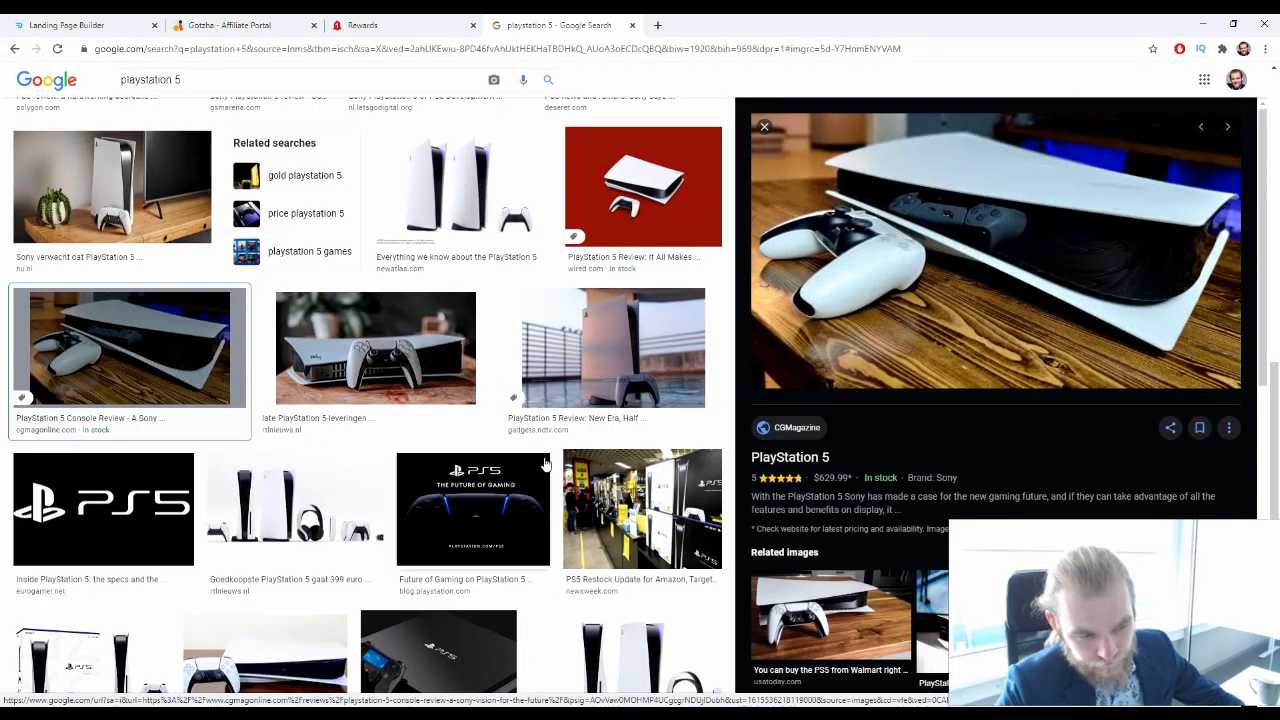
{"action": "scroll", "coordinate": [543, 424], "scroll_direction": "down", "scroll_amount": 2}
{"action": "scroll", "coordinate": [980, 486], "scroll_direction": "down", "scroll_amount": 8}
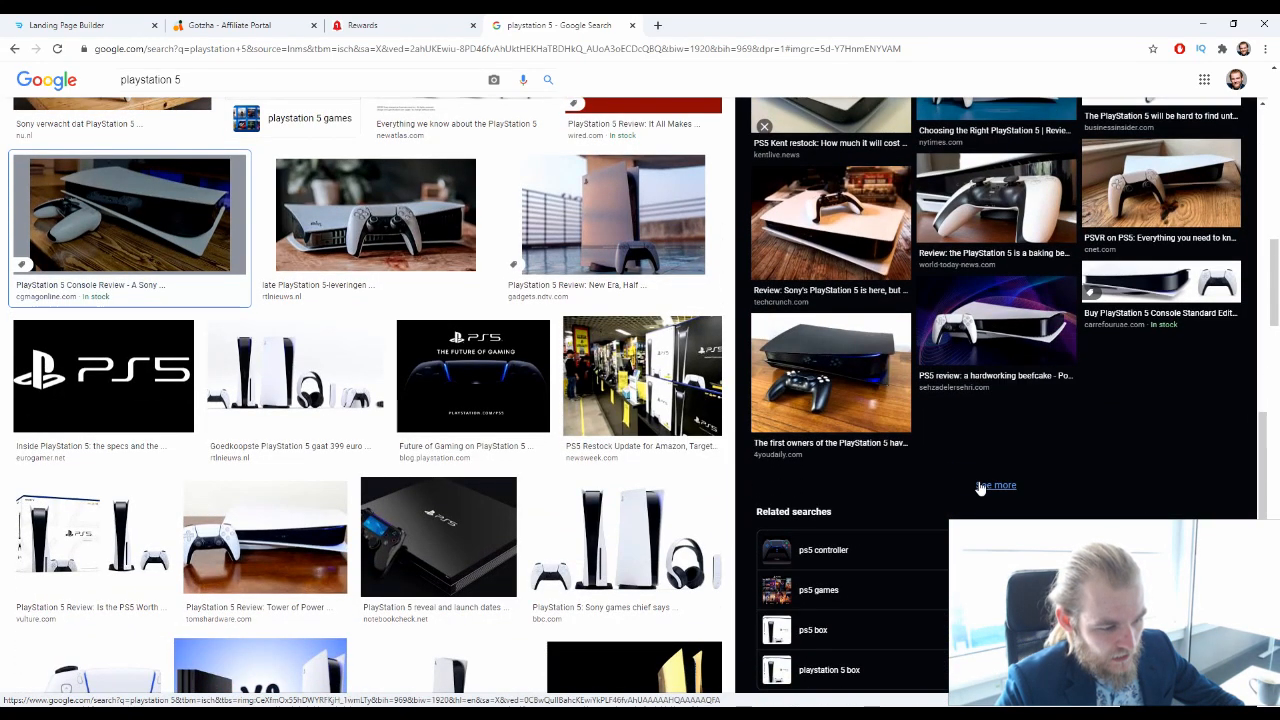
{"action": "left_click", "coordinate": [1000, 400]}
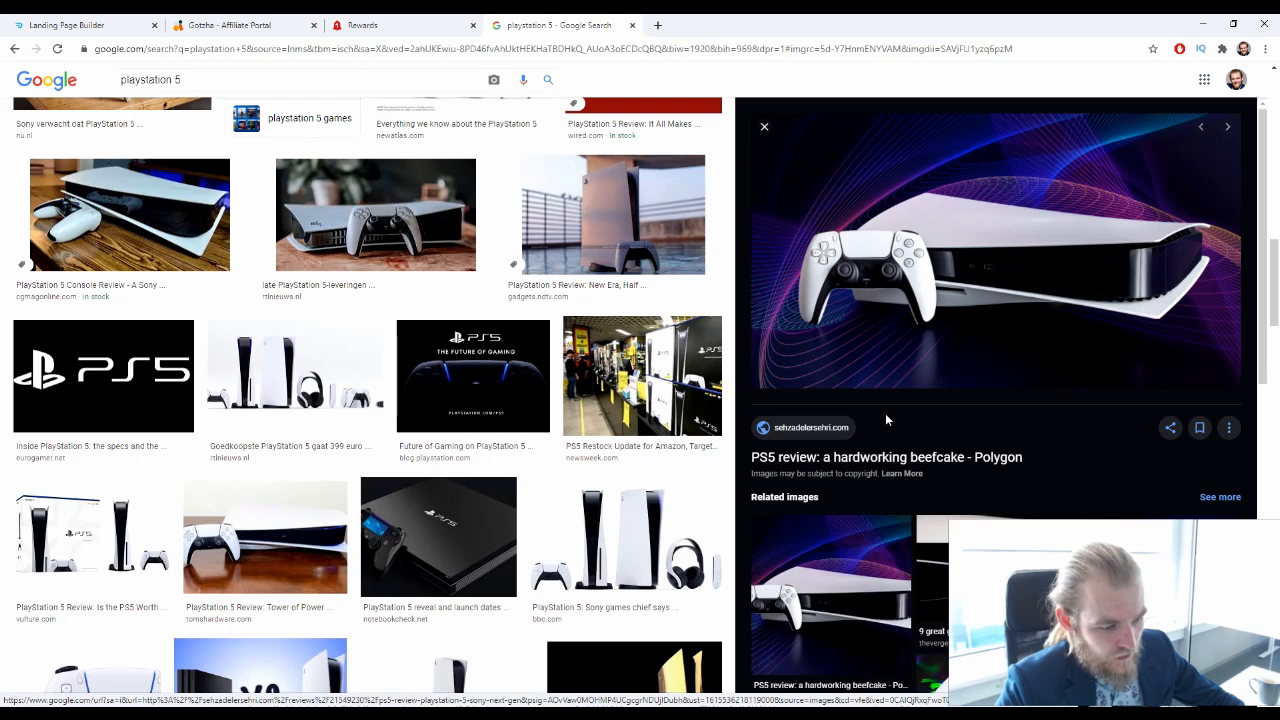
Look through the related images of the purple-background PS5 review picture for a suitable console picture
{"action": "scroll", "coordinate": [856, 377], "scroll_direction": "down", "scroll_amount": 5}
{"action": "scroll", "coordinate": [856, 377], "scroll_direction": "up", "scroll_amount": 5}
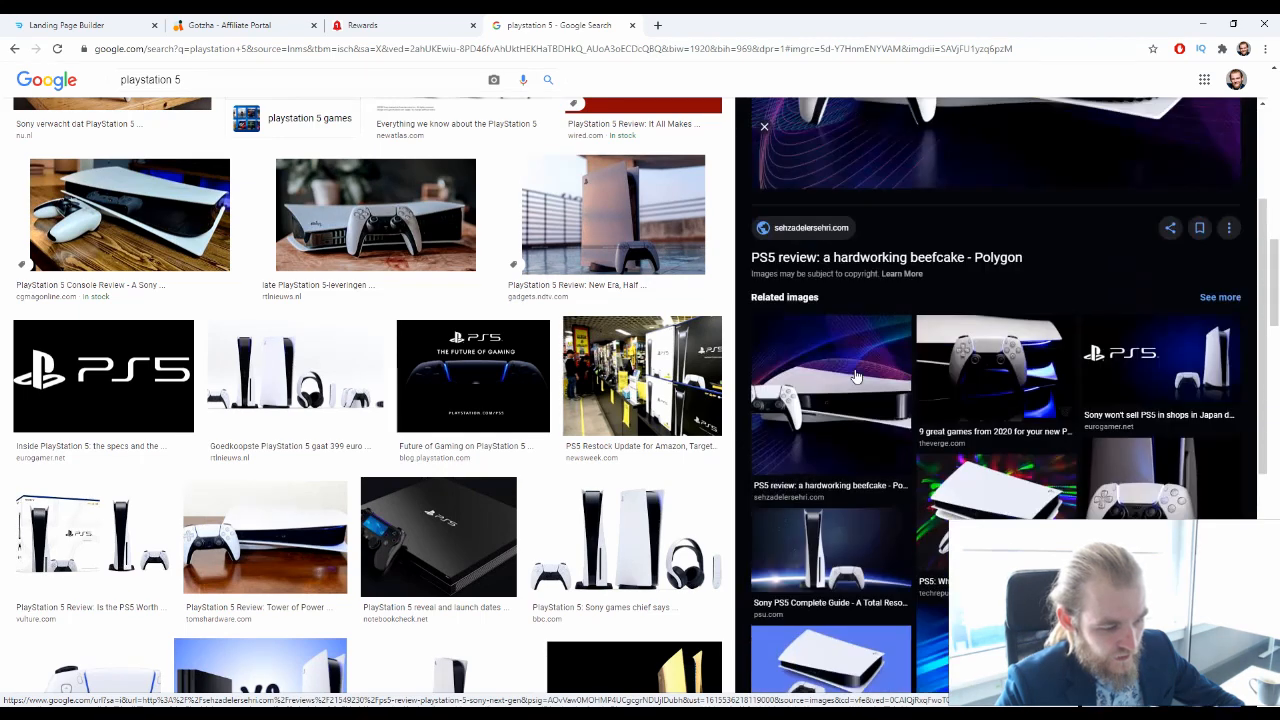
{"action": "scroll", "coordinate": [856, 377], "scroll_direction": "down", "scroll_amount": 2}
{"action": "scroll", "coordinate": [856, 377], "scroll_direction": "up", "scroll_amount": 1}
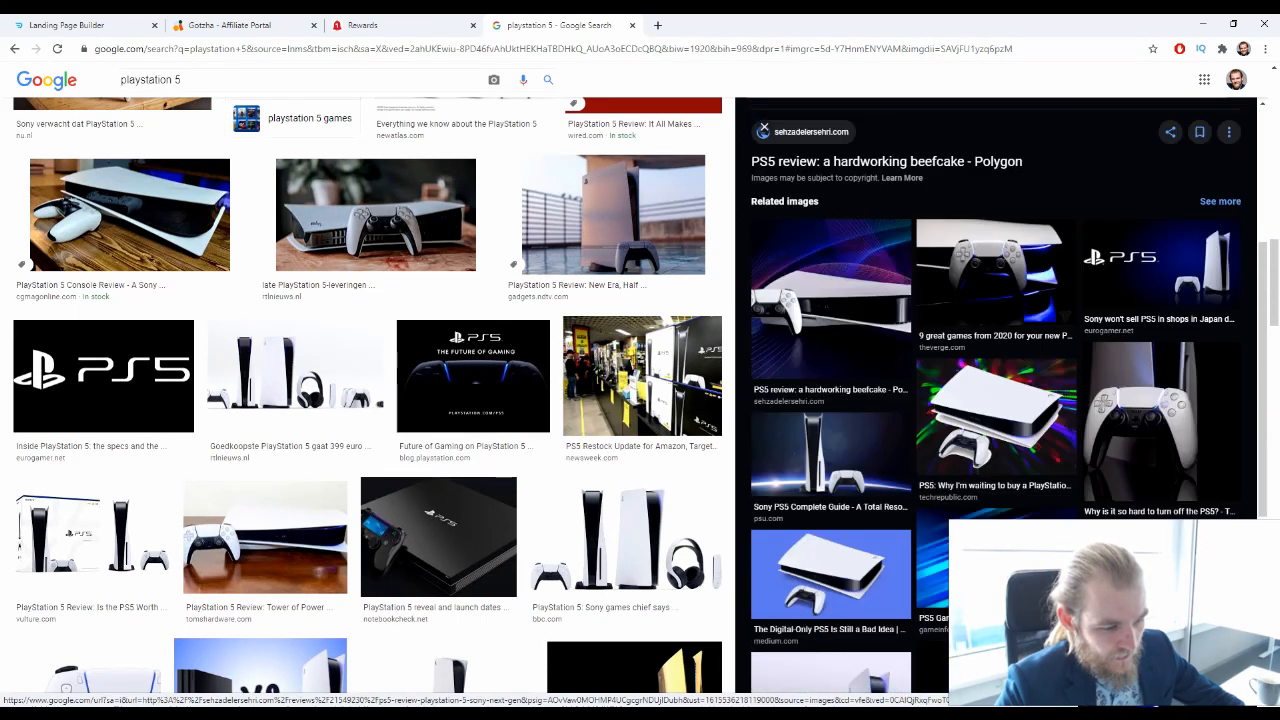
{"action": "scroll", "coordinate": [995, 390], "scroll_direction": "down", "scroll_amount": 4}
{"action": "scroll", "coordinate": [995, 390], "scroll_direction": "up", "scroll_amount": 1}
{"action": "scroll", "coordinate": [995, 390], "scroll_direction": "down", "scroll_amount": 1}
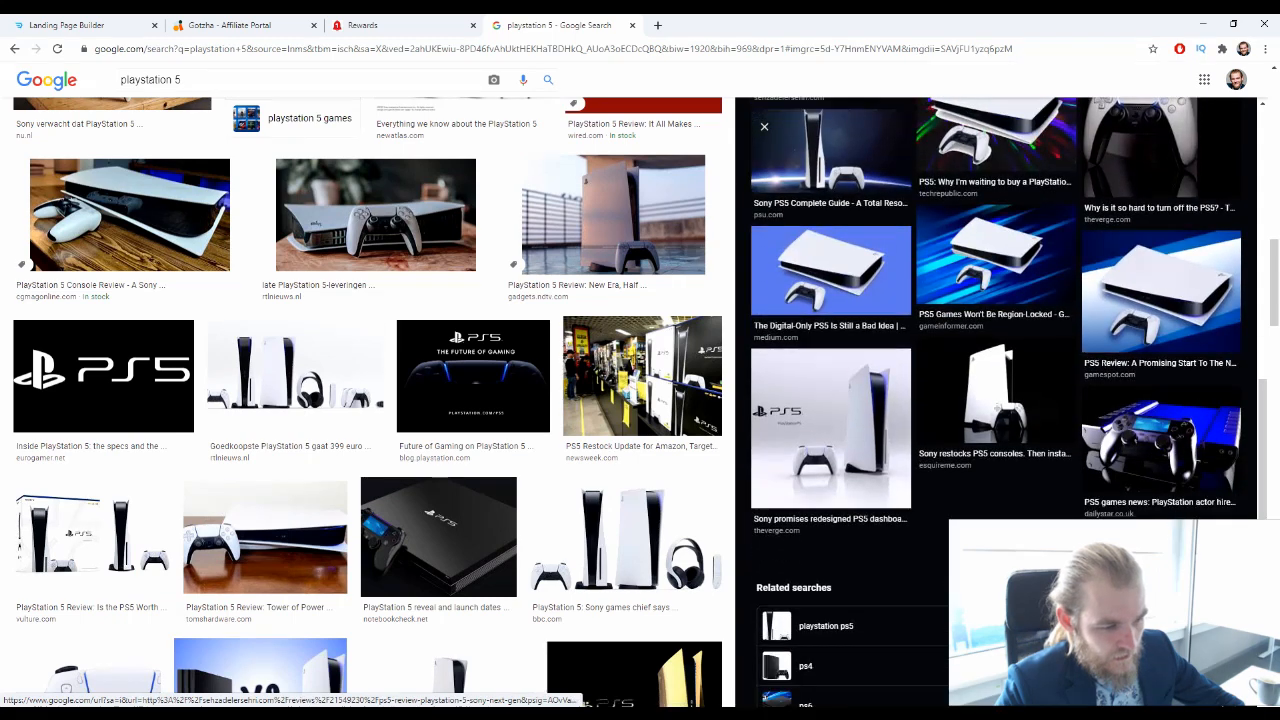
{"action": "scroll", "coordinate": [995, 390], "scroll_direction": "up", "scroll_amount": 4}
{"action": "scroll", "coordinate": [995, 390], "scroll_direction": "up", "scroll_amount": 2}
{"action": "scroll", "coordinate": [995, 390], "scroll_direction": "up", "scroll_amount": 2}
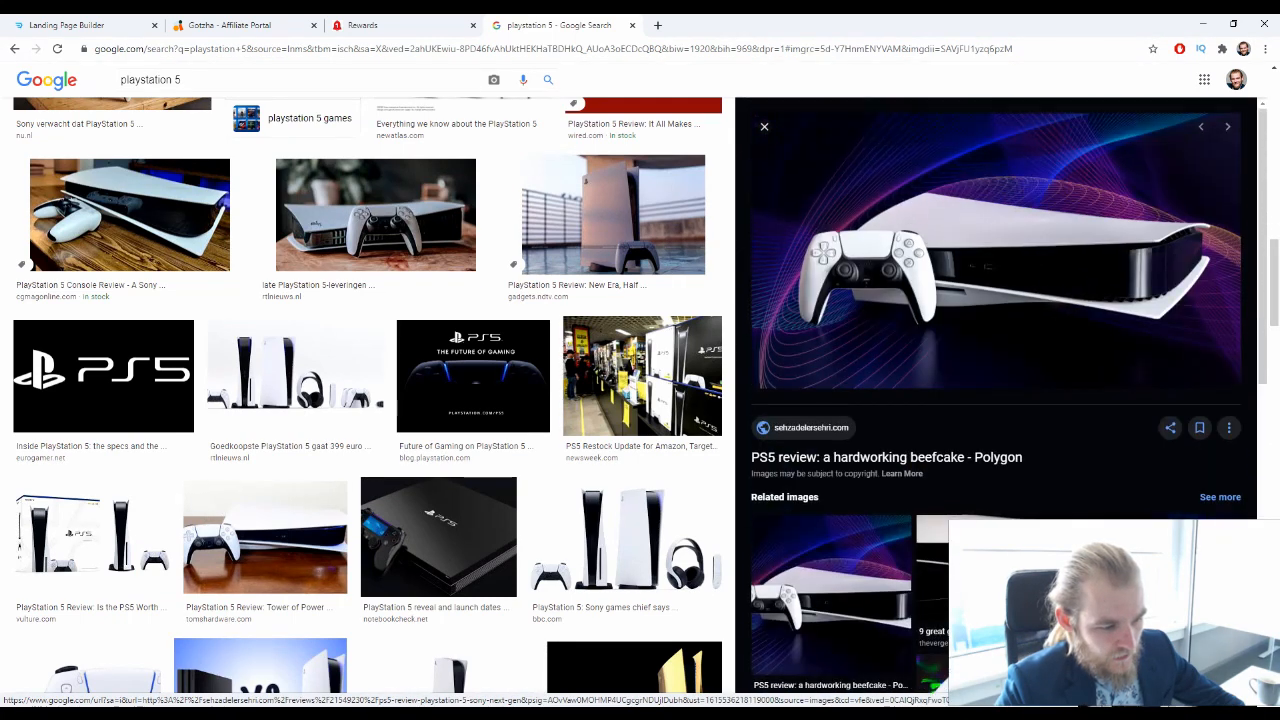
Preview the Eurogamer, AZ Recom and DE24 News pictures with the PS5 logo on blue, checking their related images
{"action": "left_click", "coordinate": [1160, 556]}
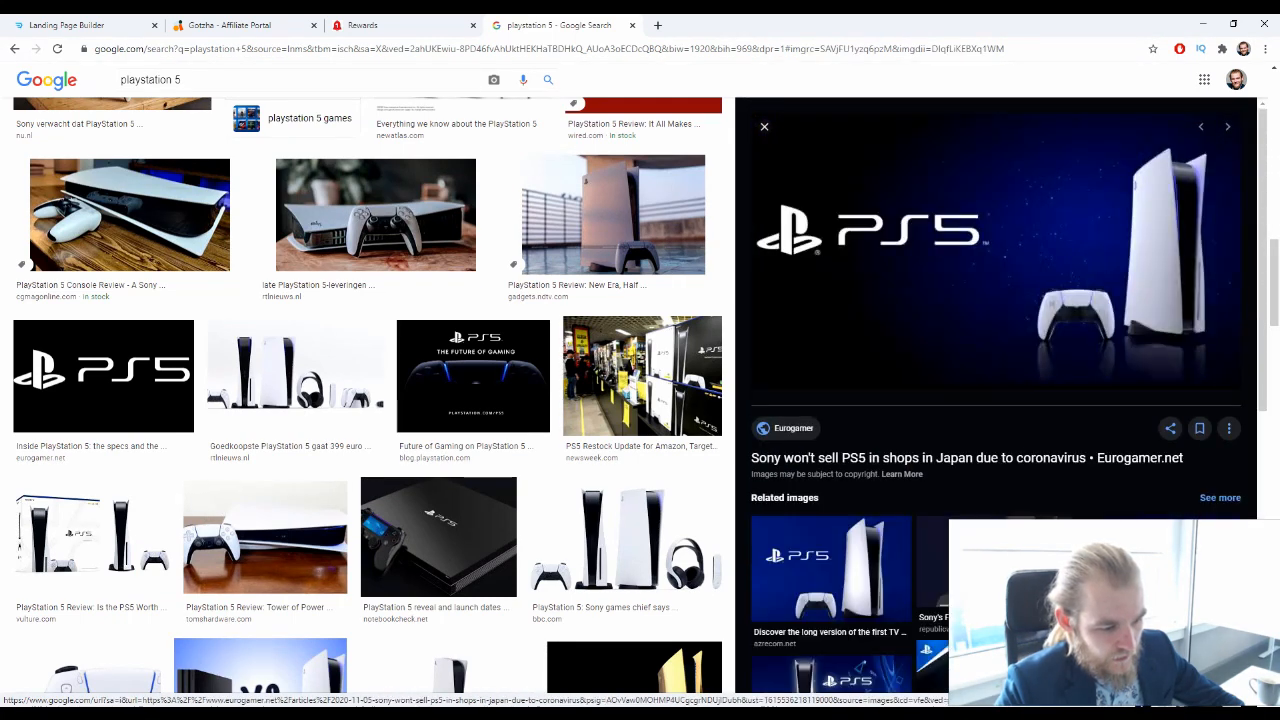
{"action": "scroll", "coordinate": [1050, 507], "scroll_direction": "down", "scroll_amount": 2}
{"action": "scroll", "coordinate": [900, 490], "scroll_direction": "up", "scroll_amount": 1}
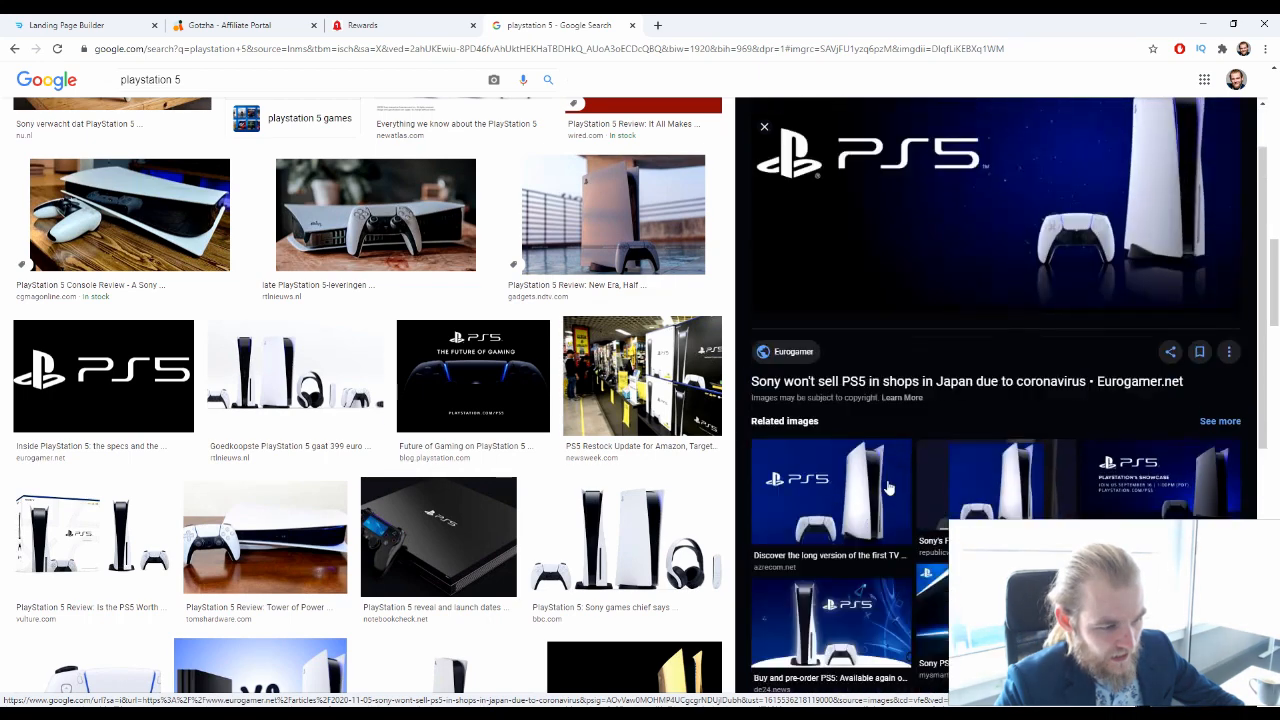
{"action": "left_click", "coordinate": [830, 480]}
{"action": "scroll", "coordinate": [830, 480], "scroll_direction": "up", "scroll_amount": 1}
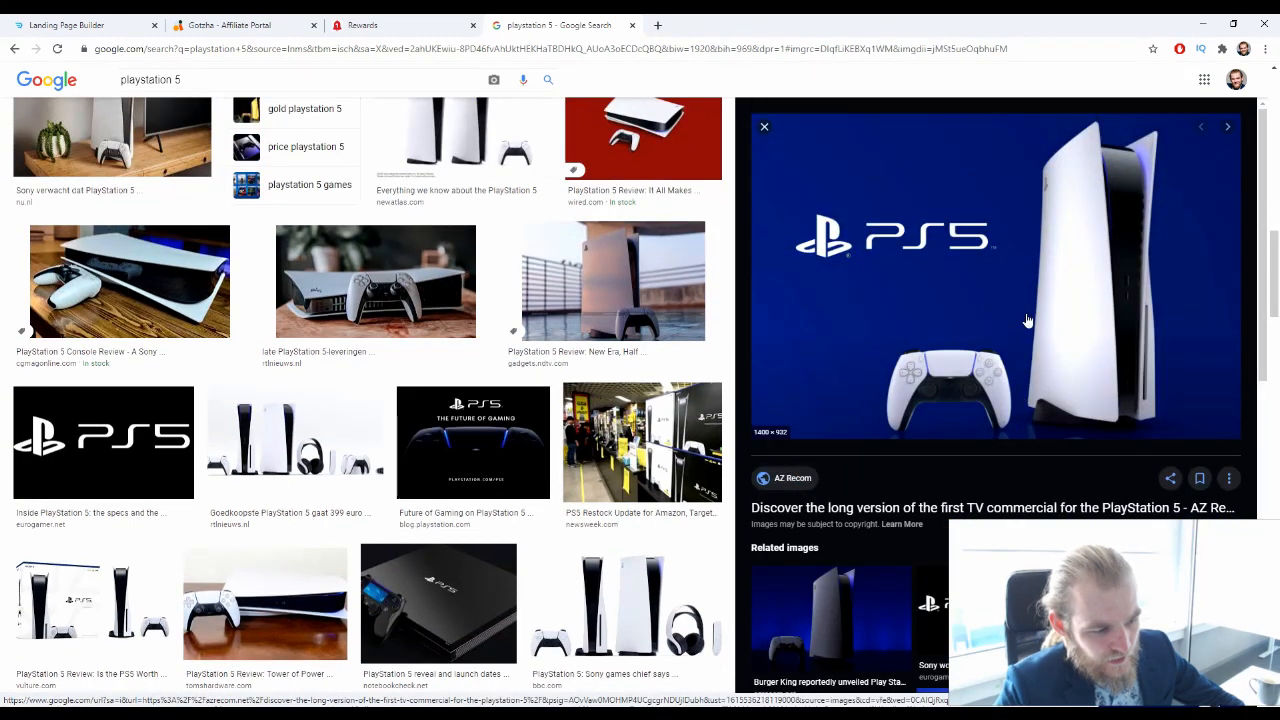
{"action": "scroll", "coordinate": [950, 400], "scroll_direction": "down", "scroll_amount": 2}
{"action": "scroll", "coordinate": [960, 420], "scroll_direction": "down", "scroll_amount": 2}
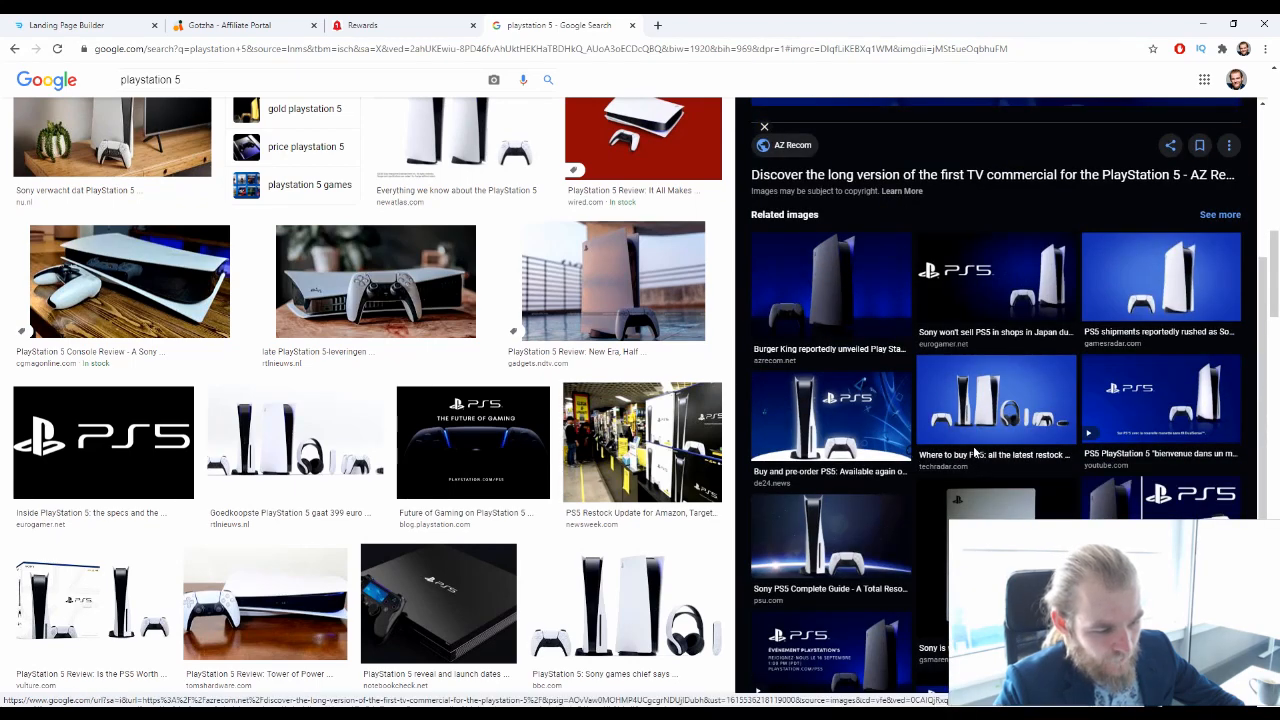
{"action": "left_click", "coordinate": [855, 445]}
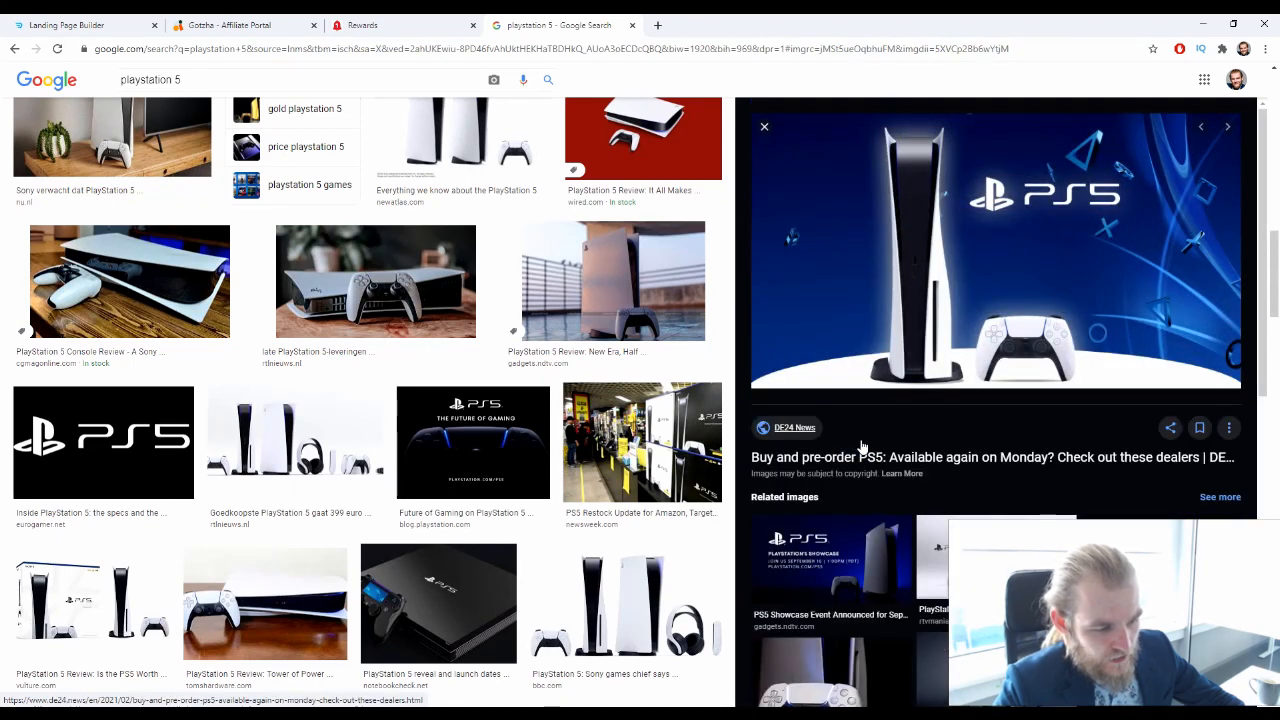
{"action": "right_click", "coordinate": [943, 251]}
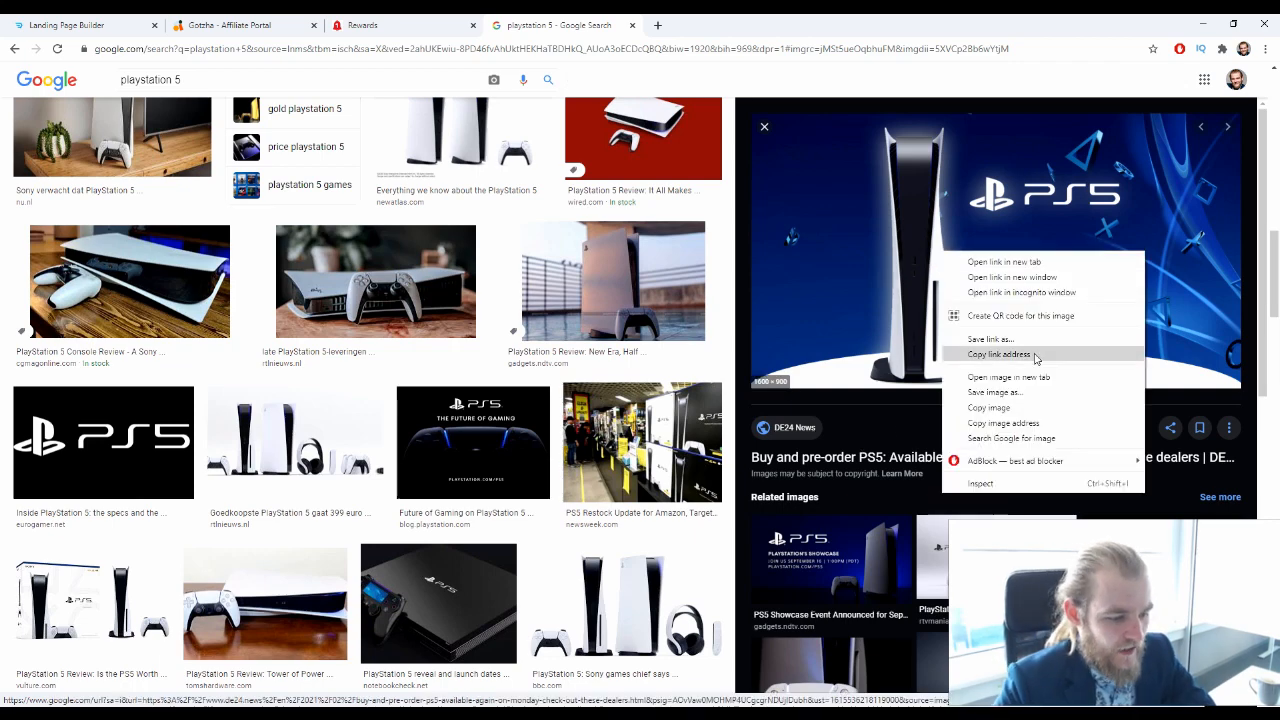
{"action": "left_click", "coordinate": [1050, 394]}
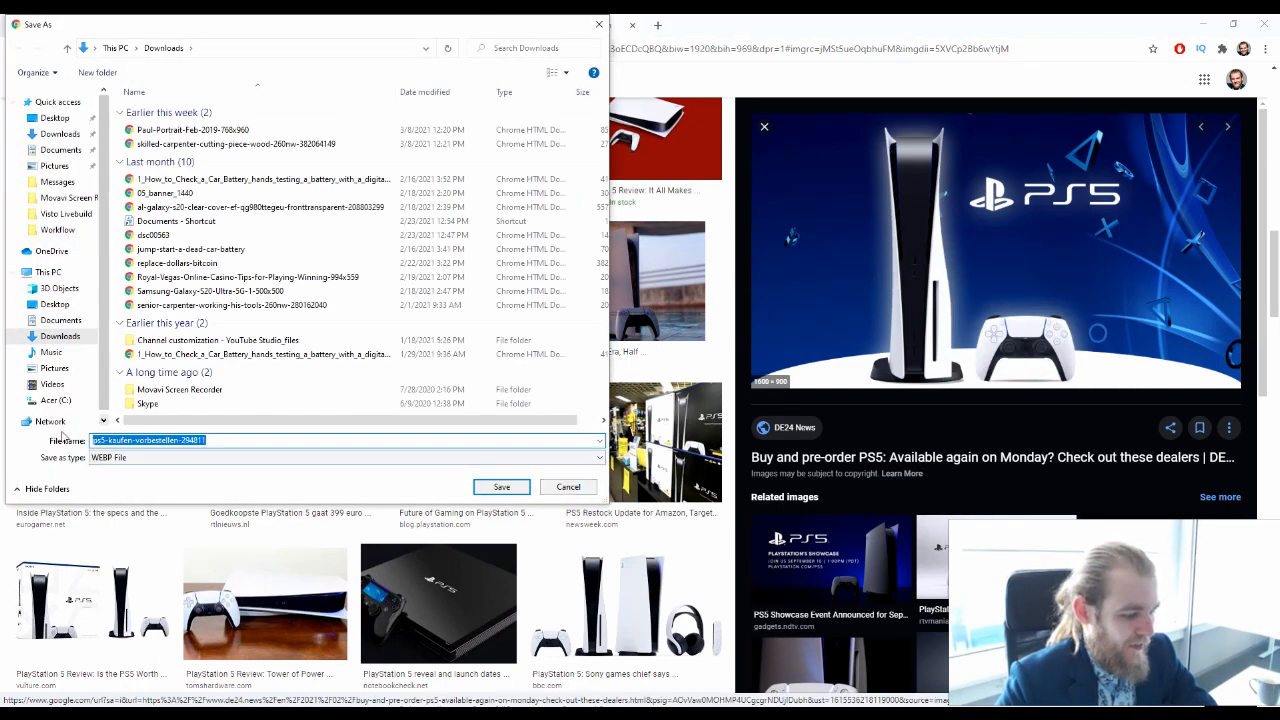
{"action": "left_click", "coordinate": [566, 487]}
Open the full set of images related to the DE24 News picture and look through them
{"action": "scroll", "coordinate": [1055, 410], "scroll_direction": "down", "scroll_amount": 2}
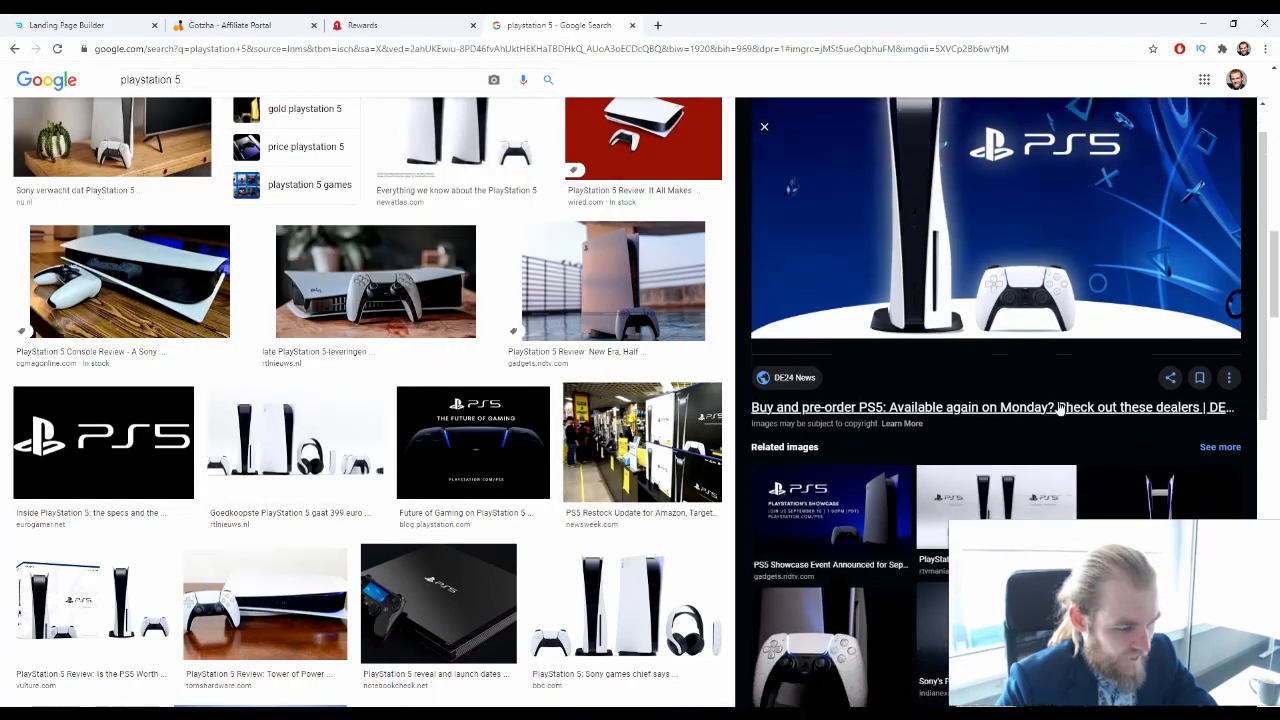
{"action": "scroll", "coordinate": [1037, 411], "scroll_direction": "down", "scroll_amount": 5}
{"action": "left_click", "coordinate": [1000, 465]}
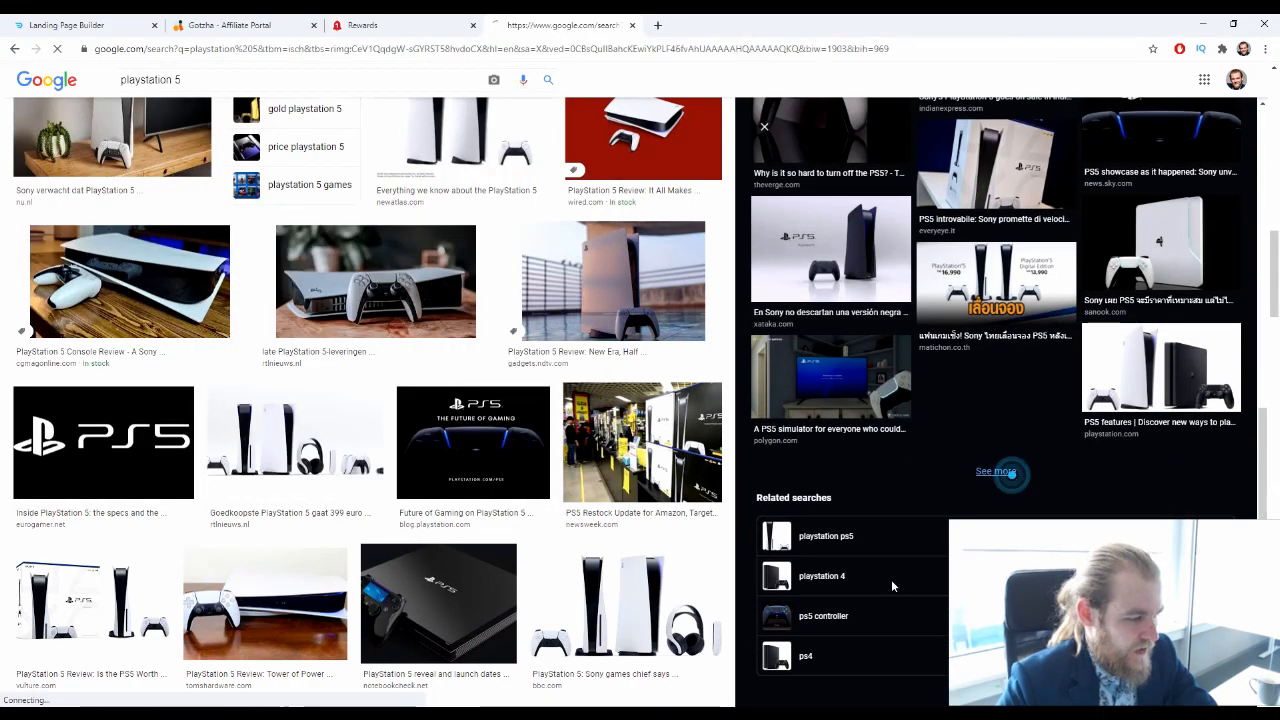
{"action": "scroll", "coordinate": [542, 422], "scroll_direction": "down", "scroll_amount": 3}
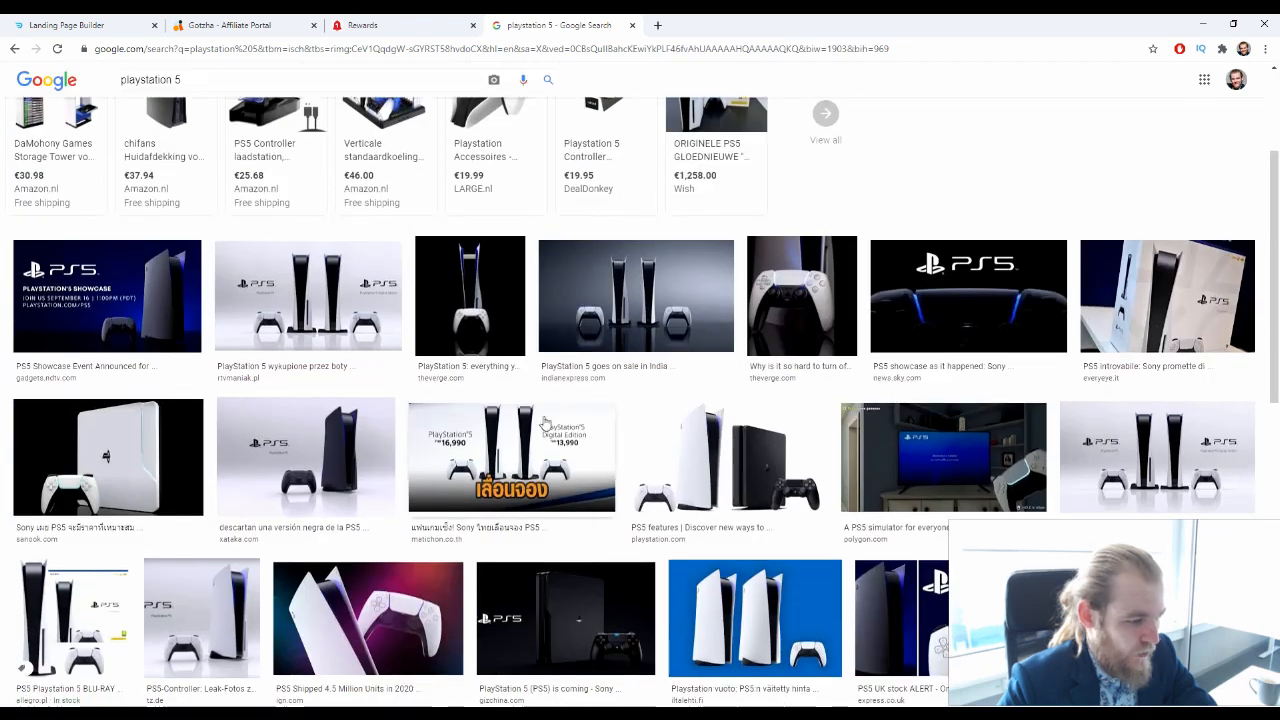
{"action": "scroll", "coordinate": [458, 468], "scroll_direction": "down", "scroll_amount": 1}
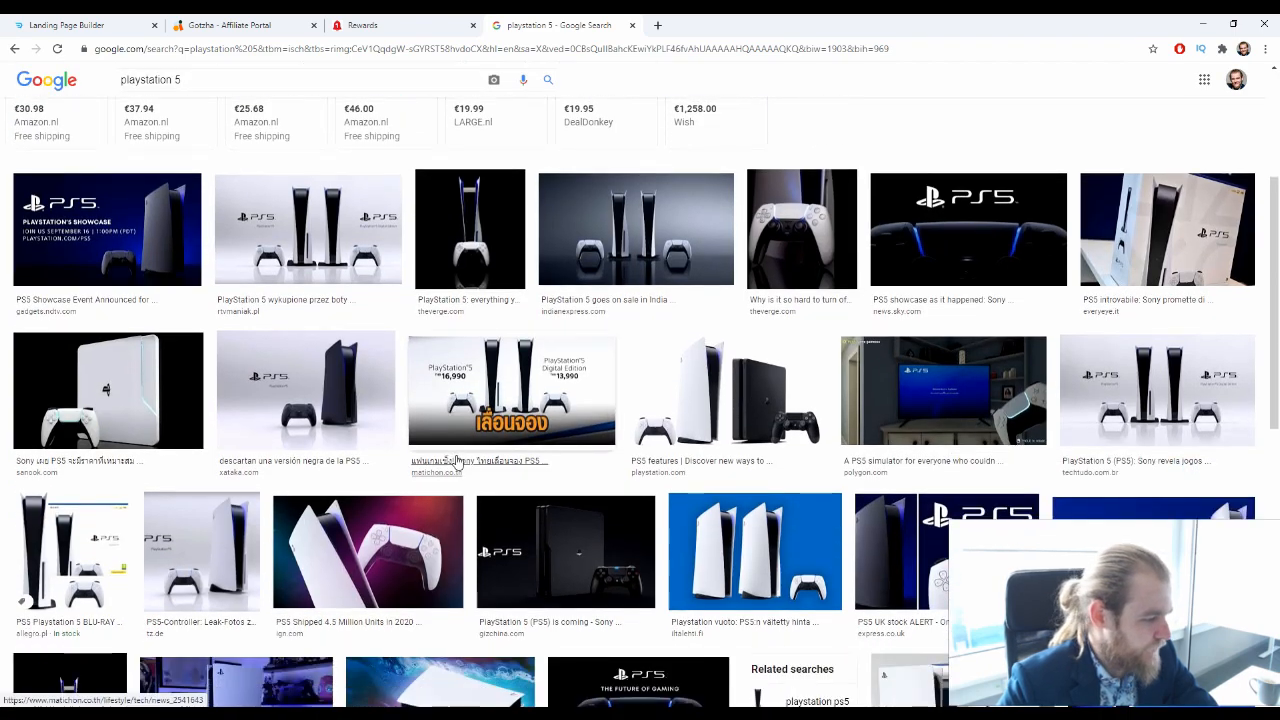
Change the image search to "win playstation 5"
{"action": "scroll", "coordinate": [455, 455], "scroll_direction": "up", "scroll_amount": 4}
{"action": "left_click", "coordinate": [121, 86]}
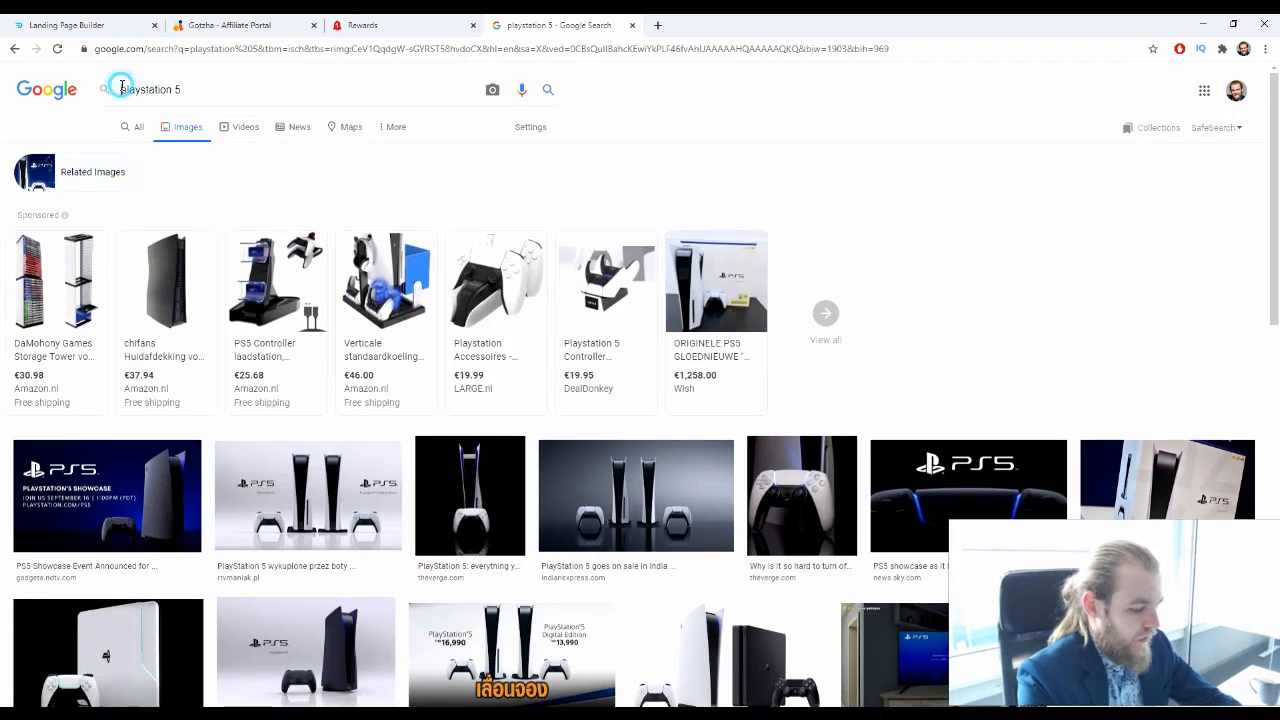
{"action": "type", "text": "win"}
{"action": "key", "text": "Return"}
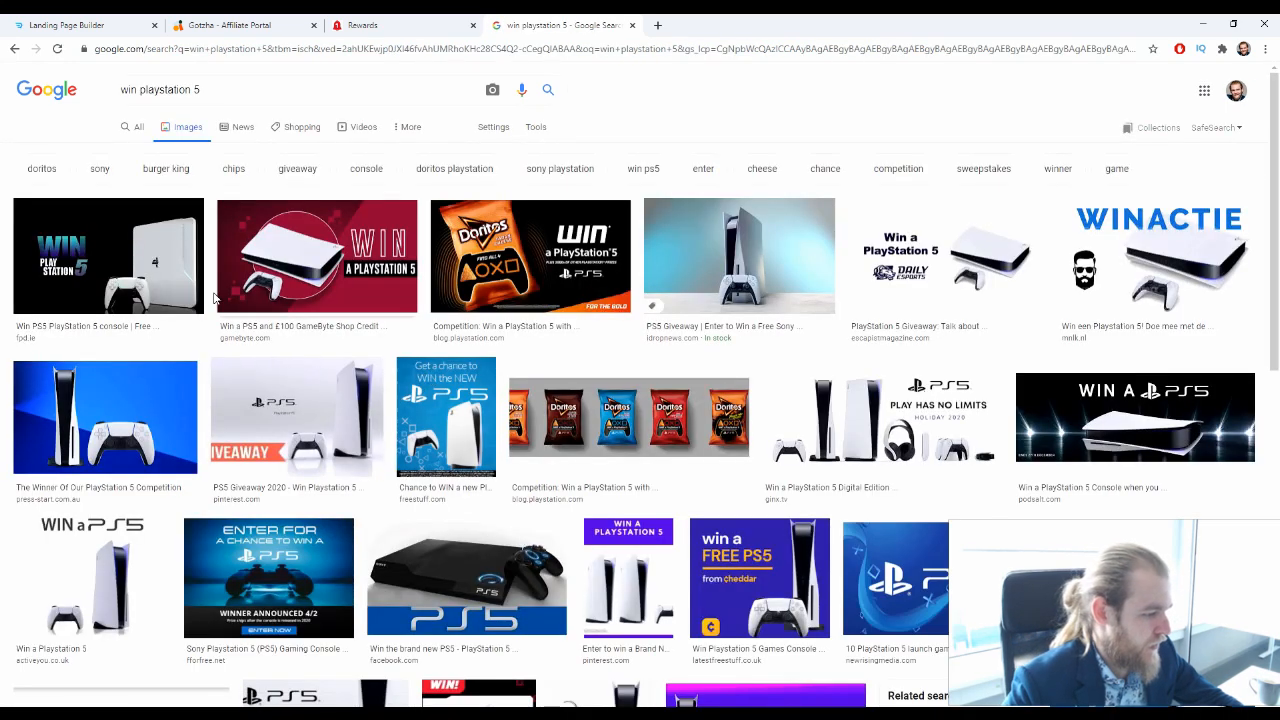
Preview the FPD.ie "Win PlayStation 5" picture on black and compare it with other giveaway pictures in the results
{"action": "left_click", "coordinate": [150, 268]}
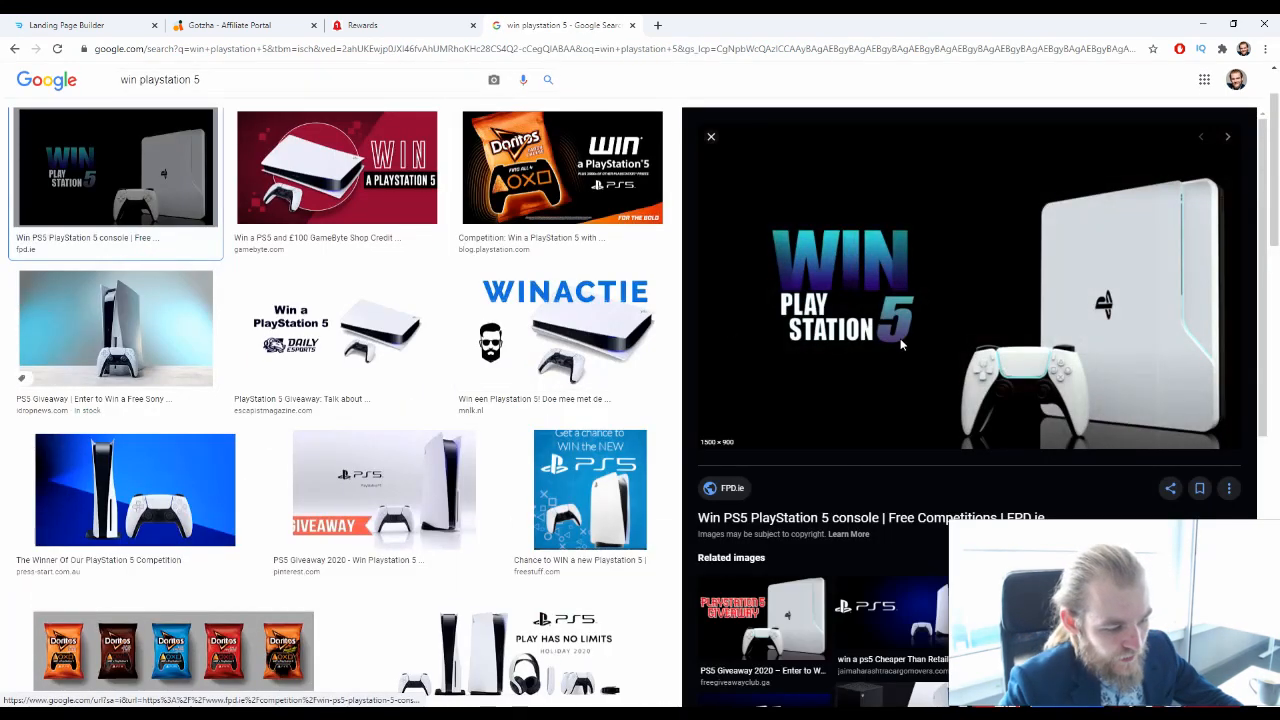
{"action": "scroll", "coordinate": [900, 345], "scroll_direction": "down", "scroll_amount": 2}
{"action": "scroll", "coordinate": [240, 365], "scroll_direction": "down", "scroll_amount": 5}
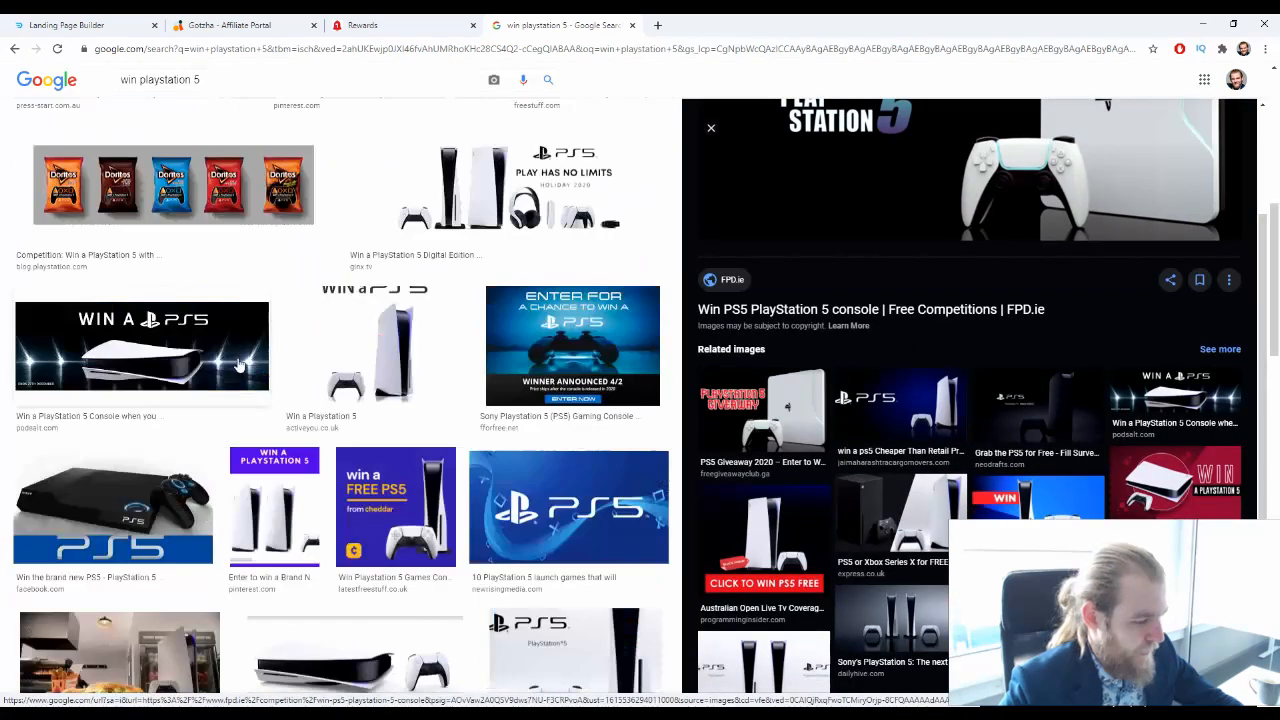
{"action": "scroll", "coordinate": [484, 375], "scroll_direction": "up", "scroll_amount": 2}
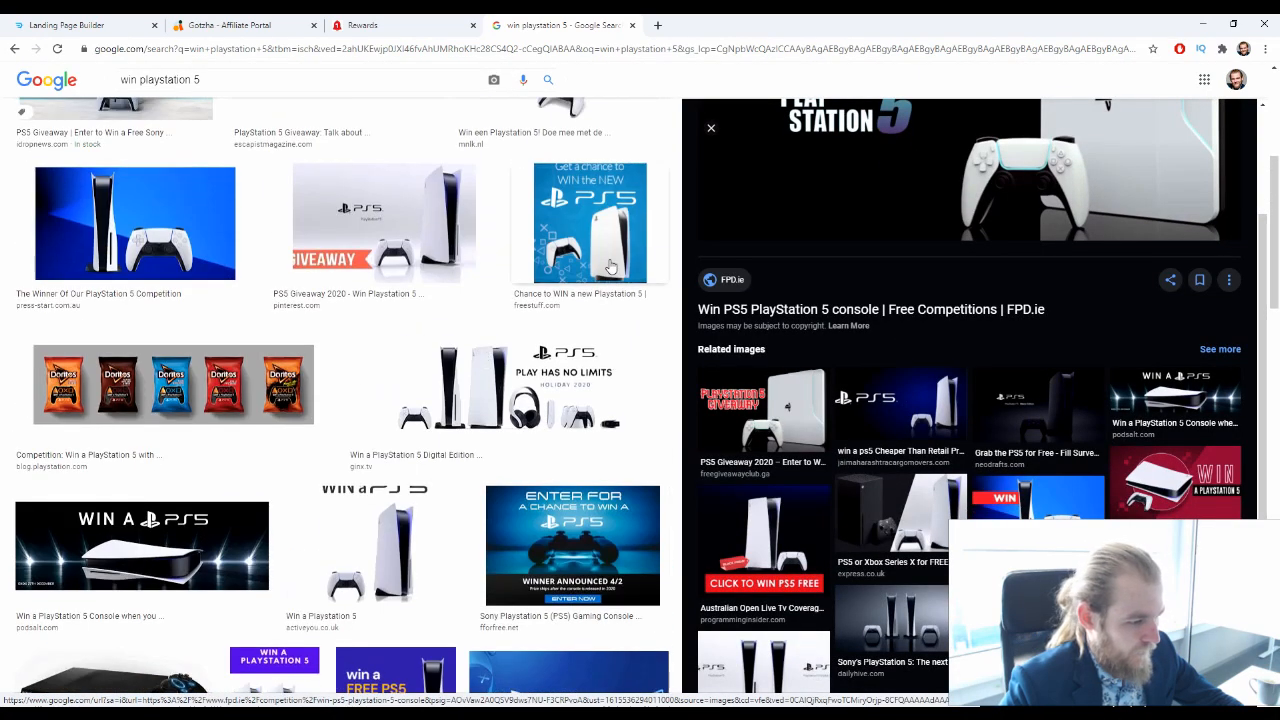
Preview the Free Stuff picture reading "Get a chance to WIN the NEW PS5" and check its image options
{"action": "left_click", "coordinate": [577, 226]}
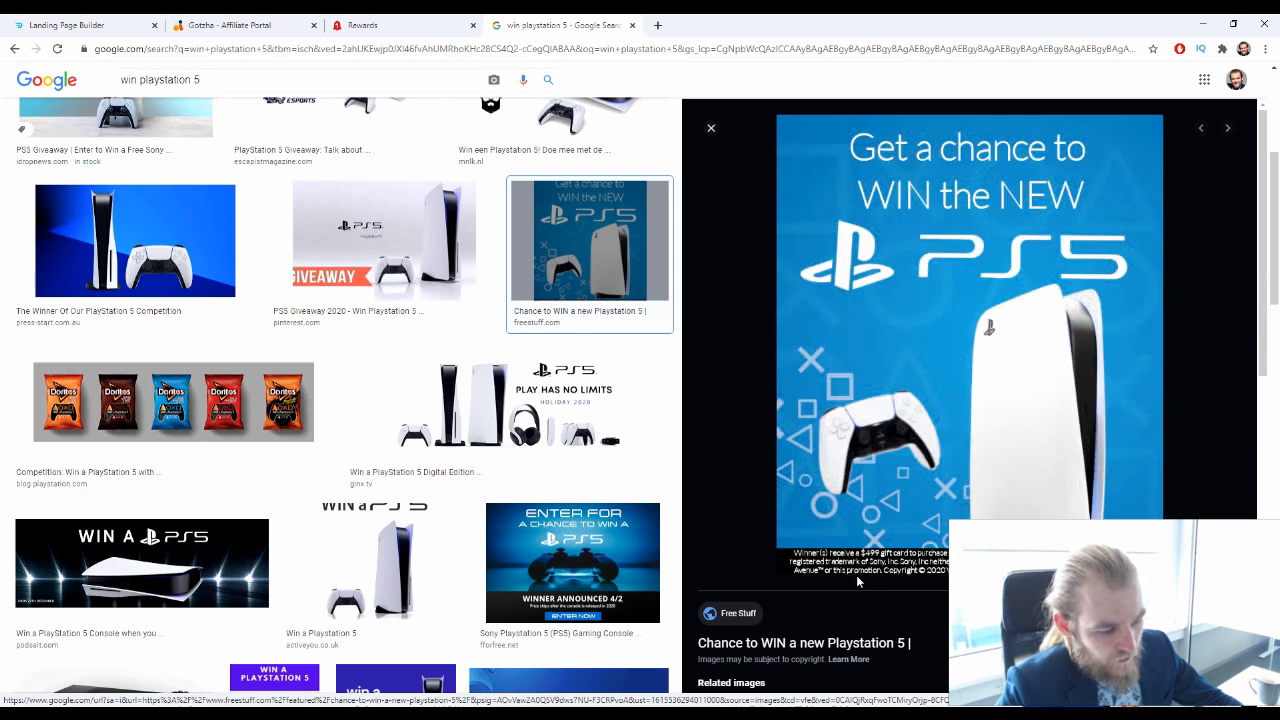
{"action": "right_click", "coordinate": [921, 298]}
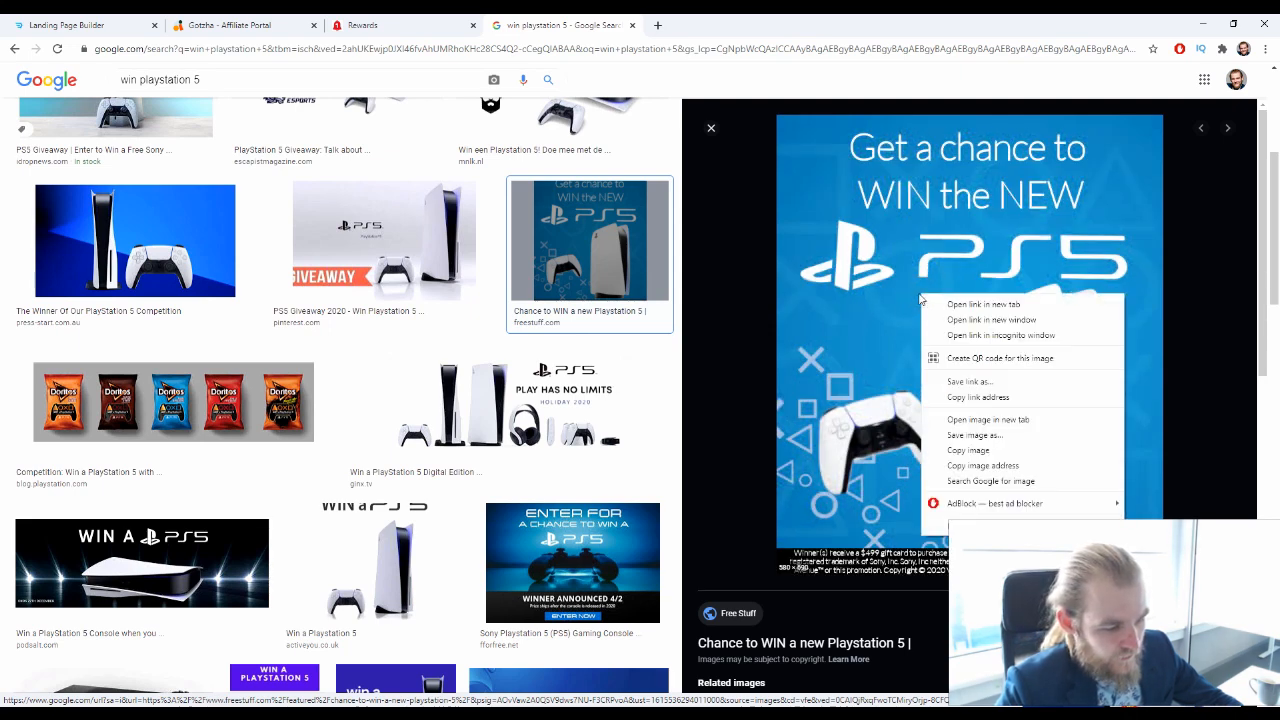
{"action": "left_click", "coordinate": [740, 476]}
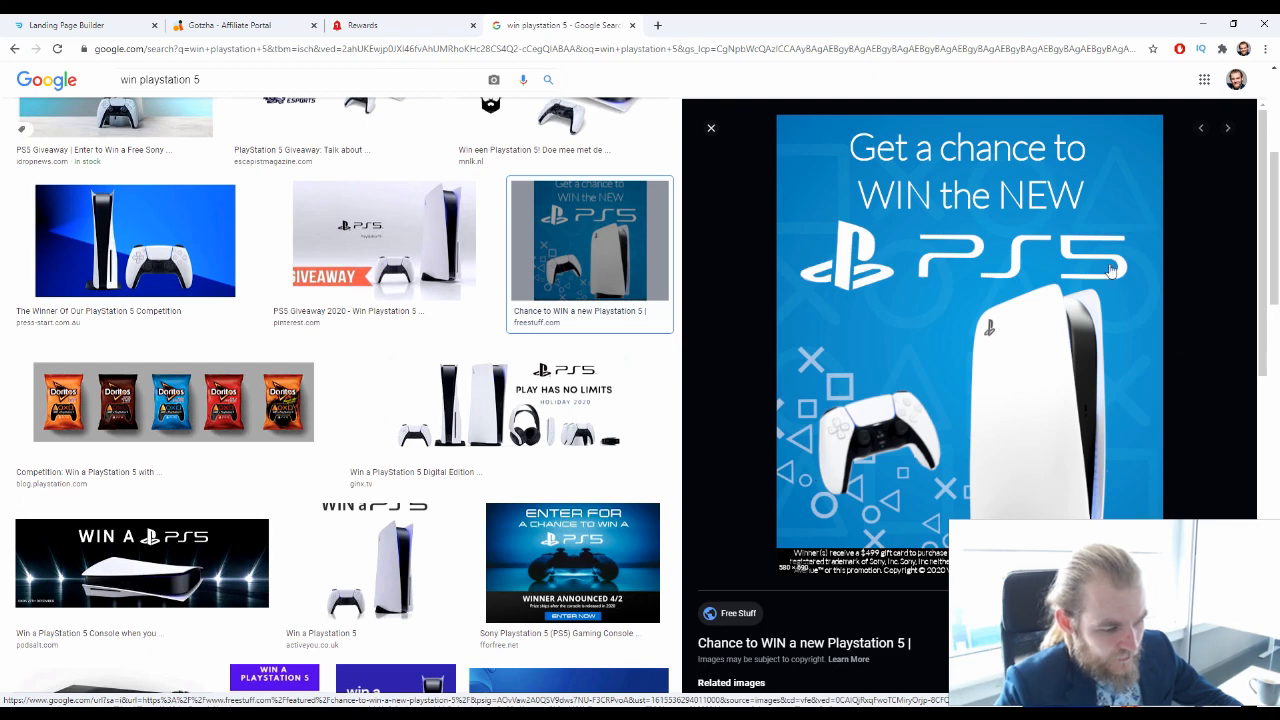
Look further down the "win playstation 5" results for a suitable giveaway picture
{"action": "scroll", "coordinate": [492, 520], "scroll_direction": "down", "scroll_amount": 8}
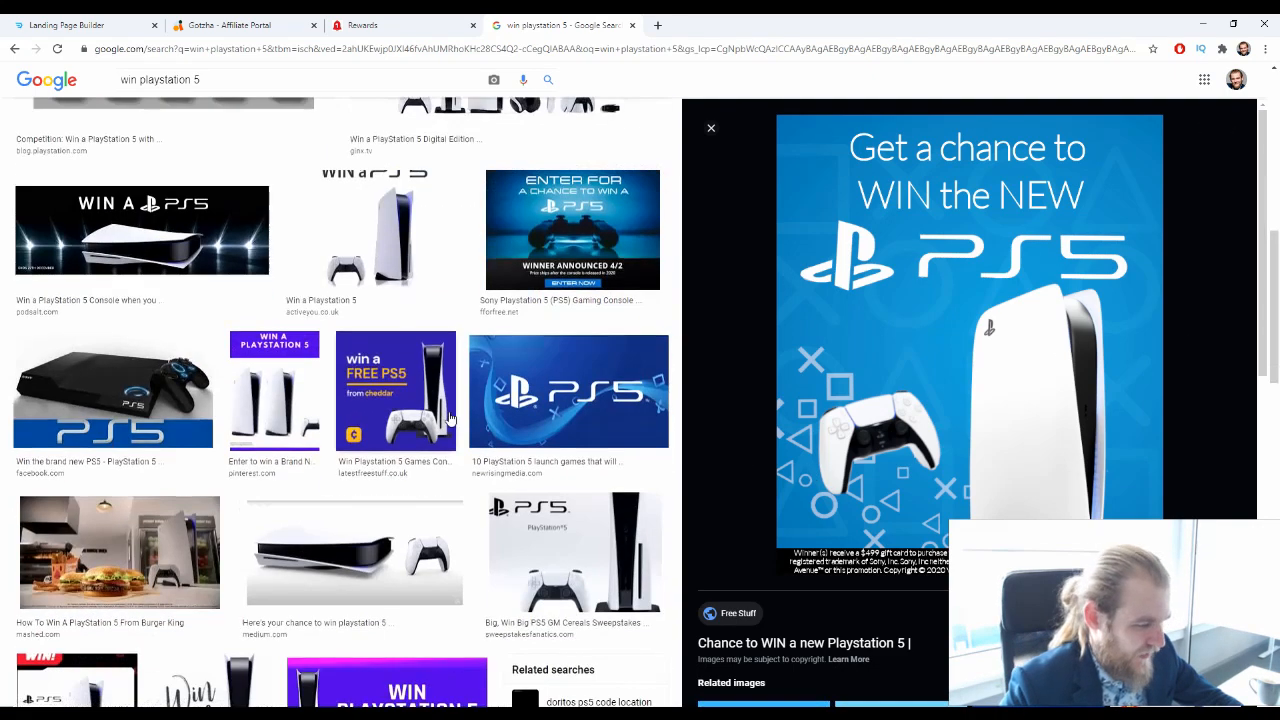
{"action": "scroll", "coordinate": [451, 417], "scroll_direction": "up", "scroll_amount": 3}
{"action": "scroll", "coordinate": [540, 428], "scroll_direction": "down", "scroll_amount": 3}
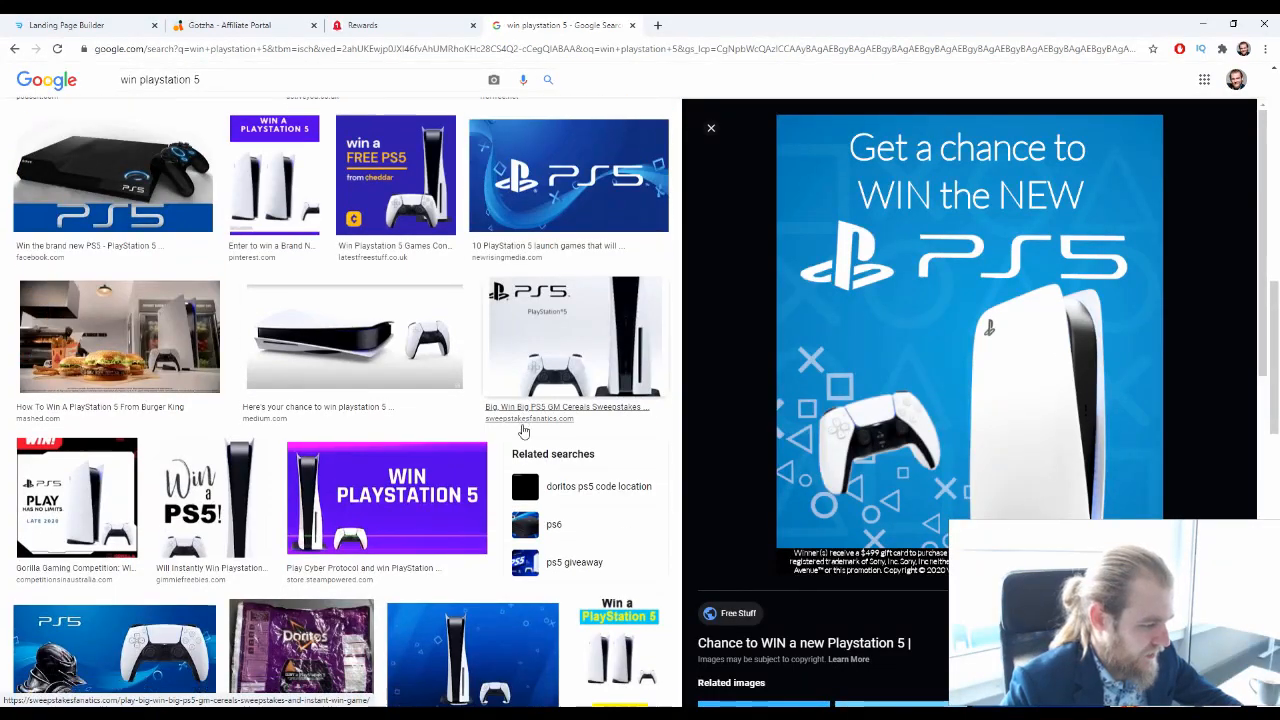
{"action": "scroll", "coordinate": [518, 432], "scroll_direction": "down", "scroll_amount": 8}
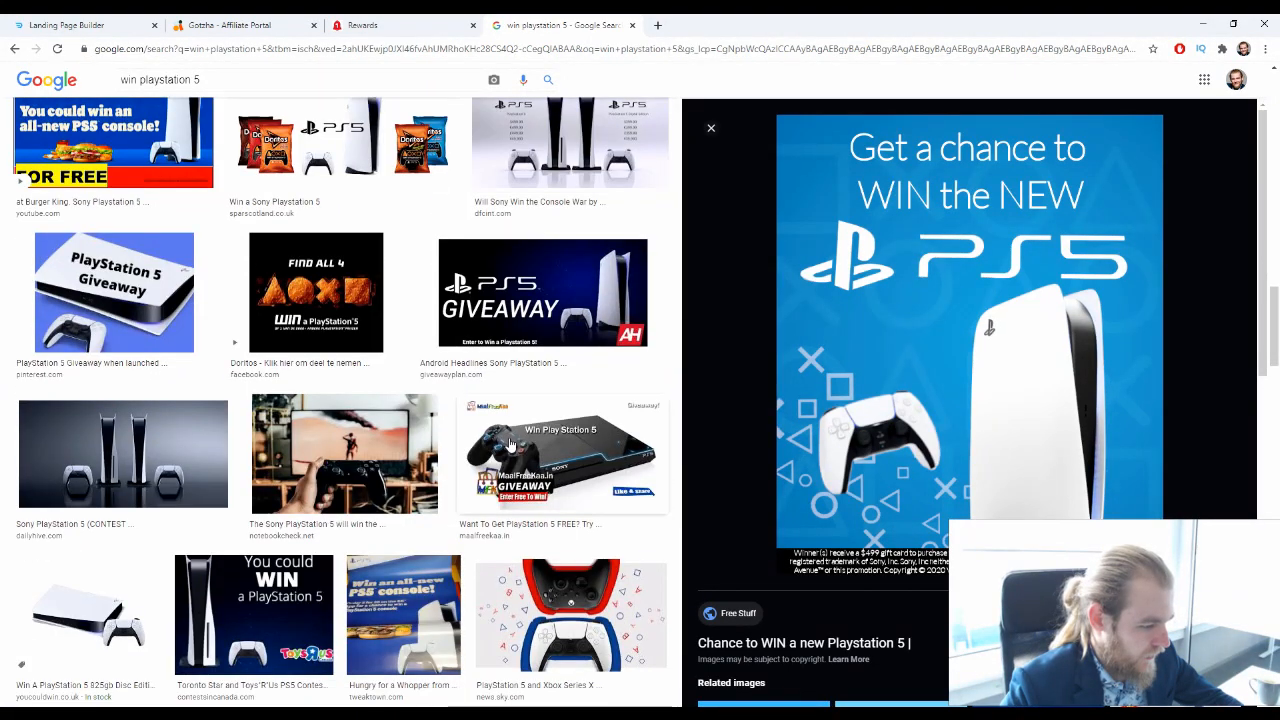
{"action": "scroll", "coordinate": [511, 443], "scroll_direction": "down", "scroll_amount": 4}
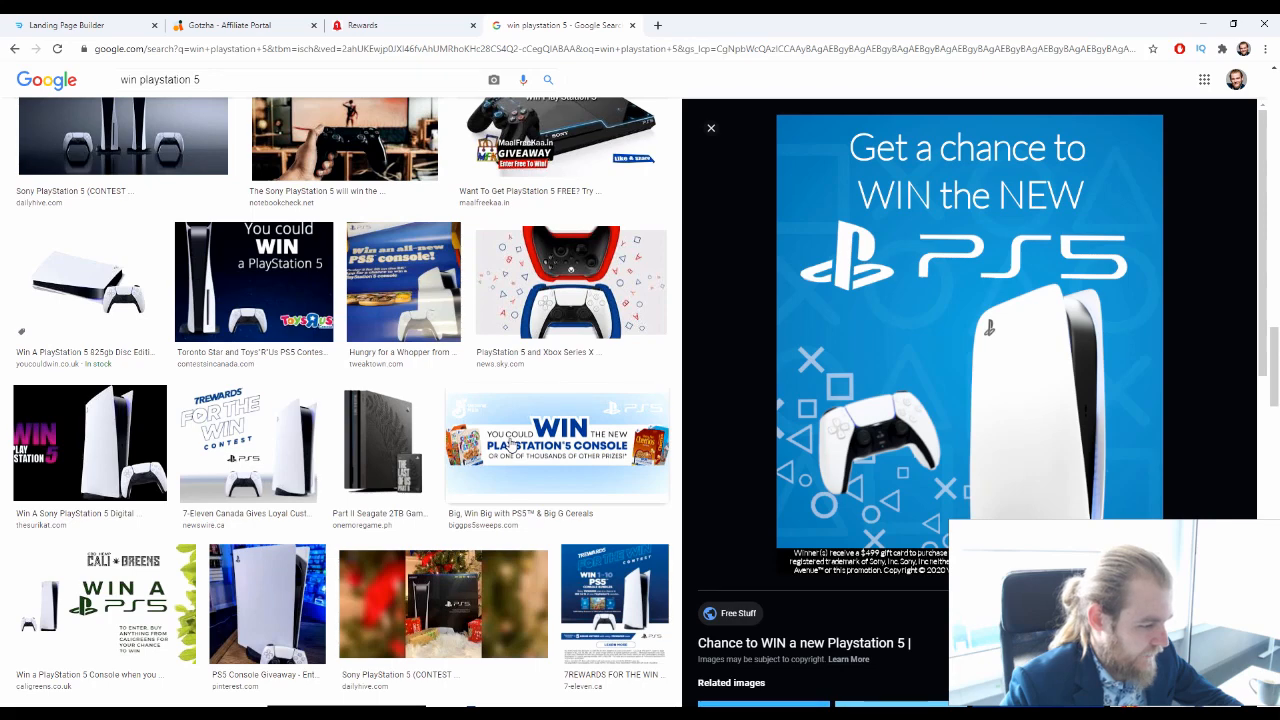
{"action": "scroll", "coordinate": [510, 443], "scroll_direction": "down", "scroll_amount": 2}
{"action": "scroll", "coordinate": [510, 443], "scroll_direction": "down", "scroll_amount": 5}
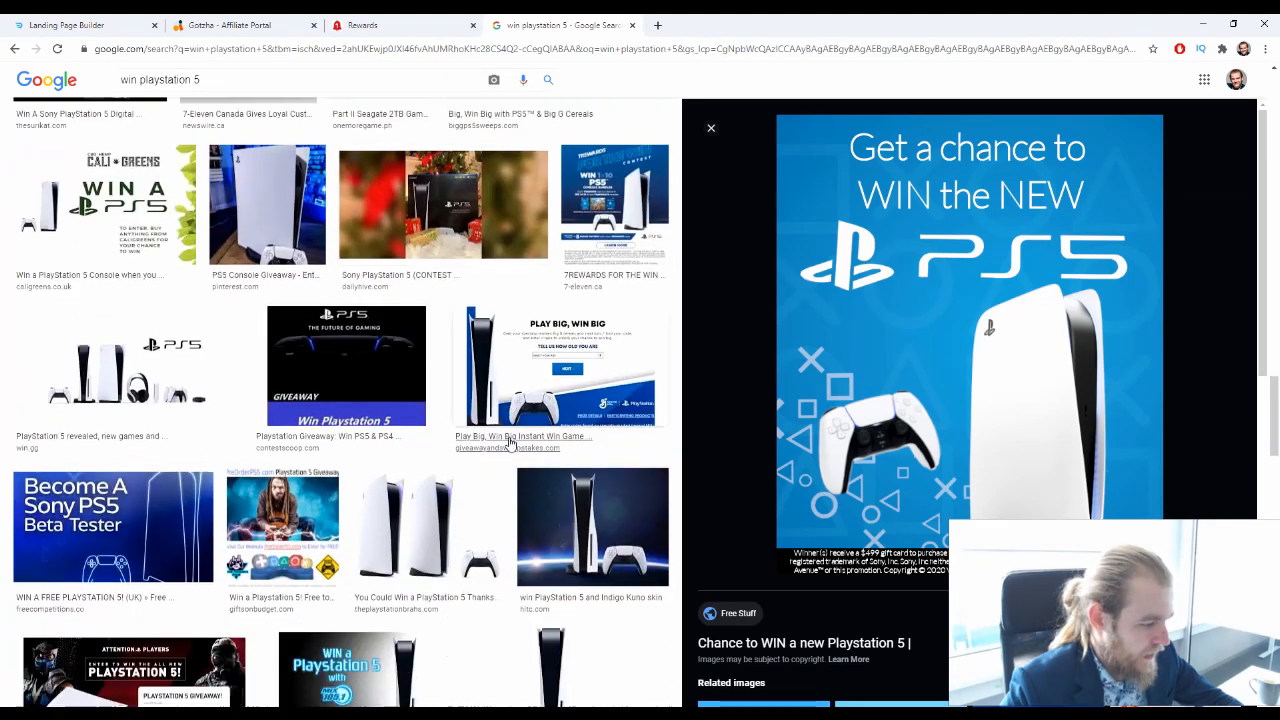
{"action": "scroll", "coordinate": [510, 443], "scroll_direction": "down", "scroll_amount": 1}
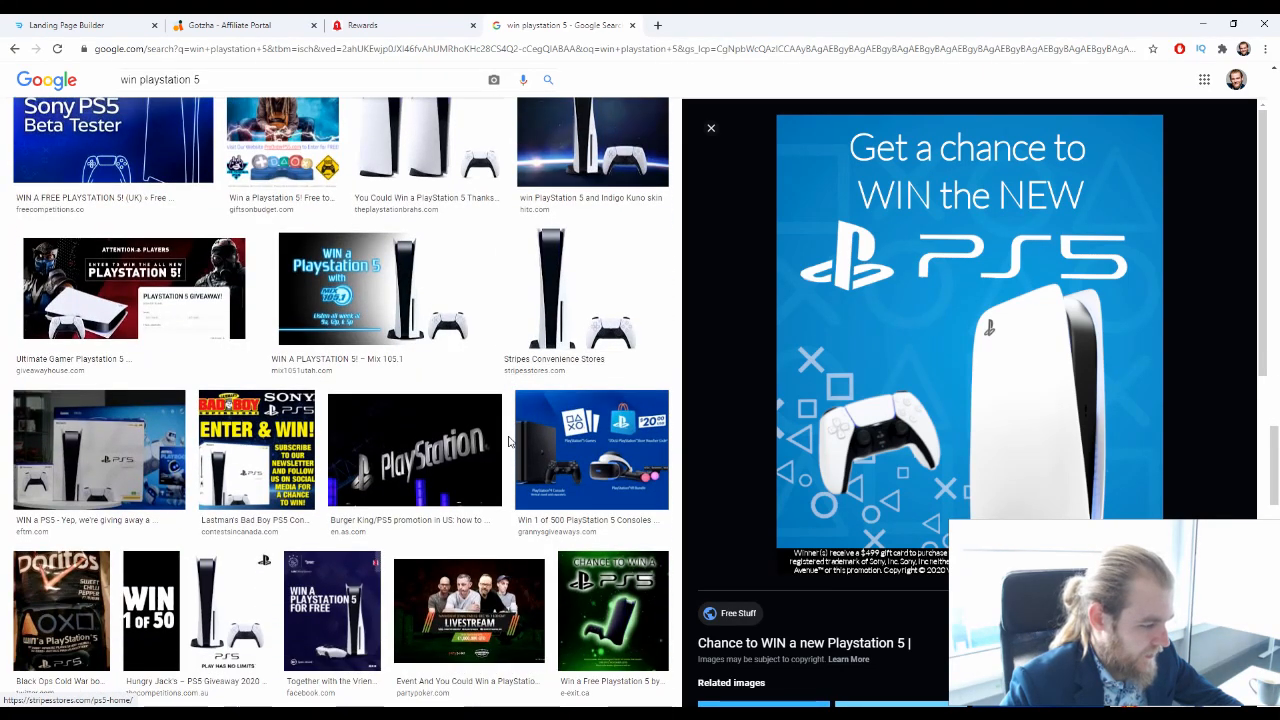
{"action": "scroll", "coordinate": [510, 443], "scroll_direction": "down", "scroll_amount": 2}
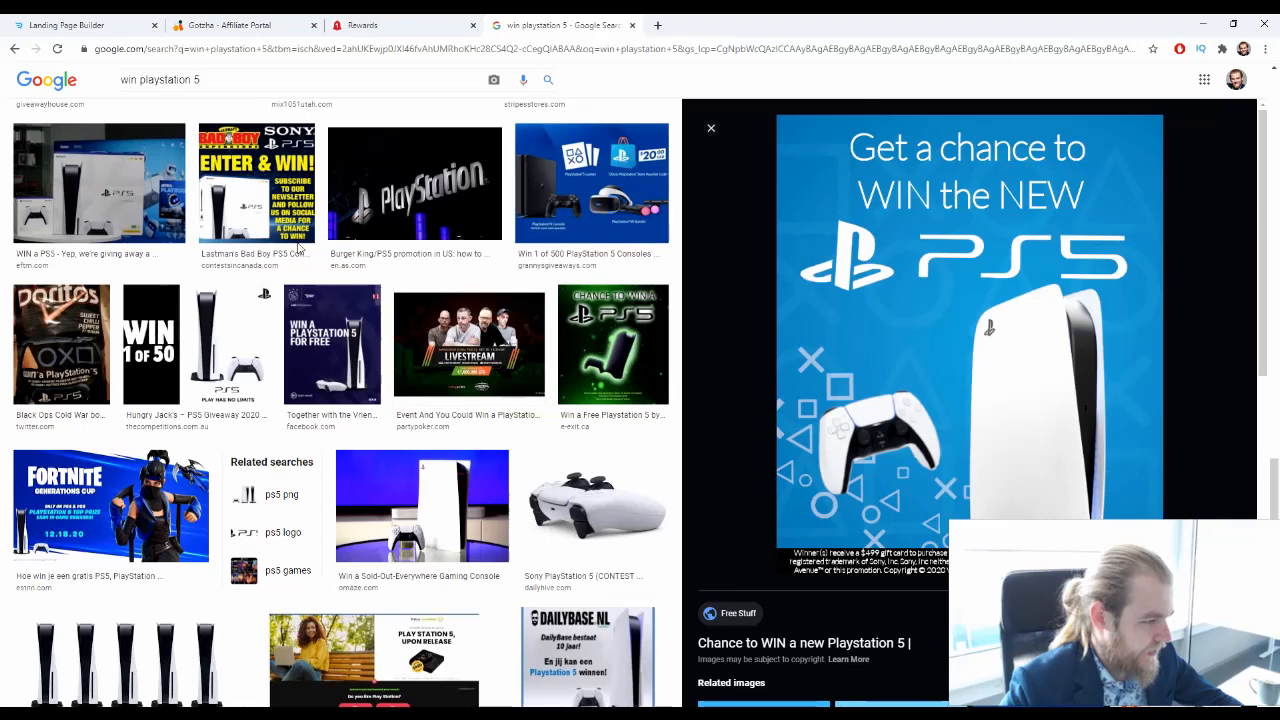
Return to the earlier results, preview the Pod Salt "Win a PS5" banner and check its related images
{"action": "left_click", "coordinate": [12, 49]}
{"action": "scroll", "coordinate": [405, 430], "scroll_direction": "down", "scroll_amount": 4}
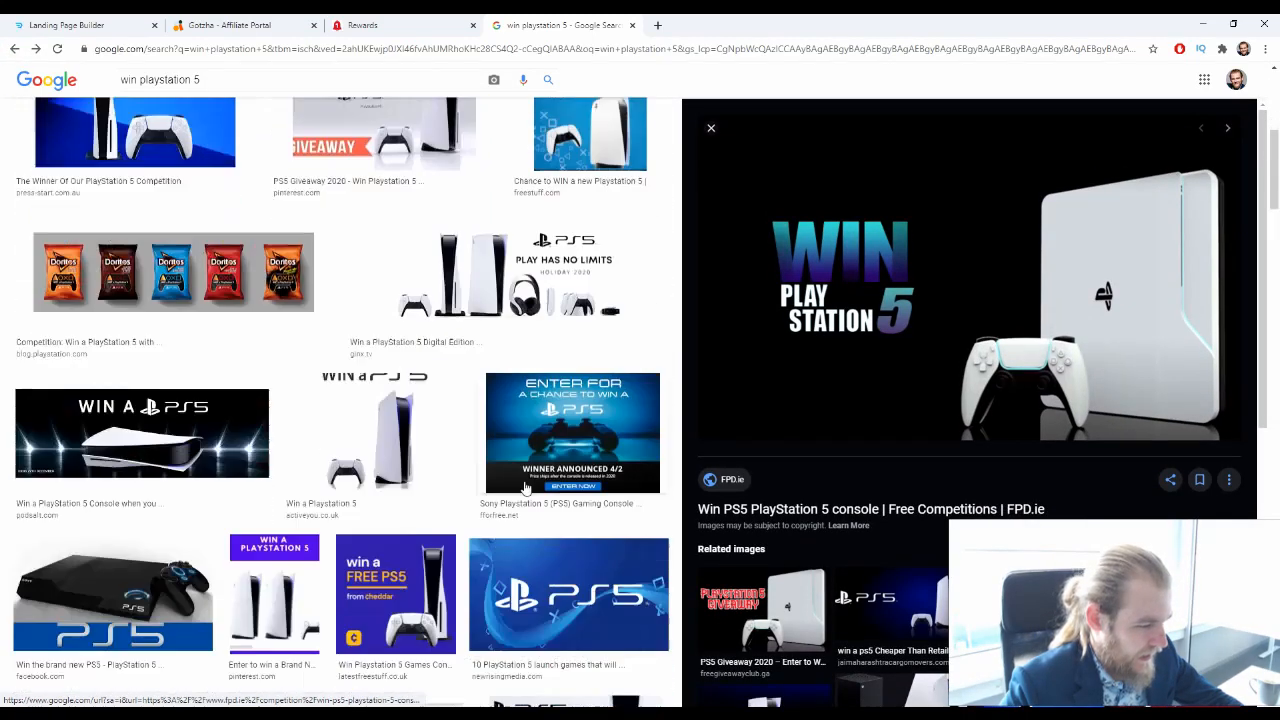
{"action": "scroll", "coordinate": [526, 487], "scroll_direction": "down", "scroll_amount": 1}
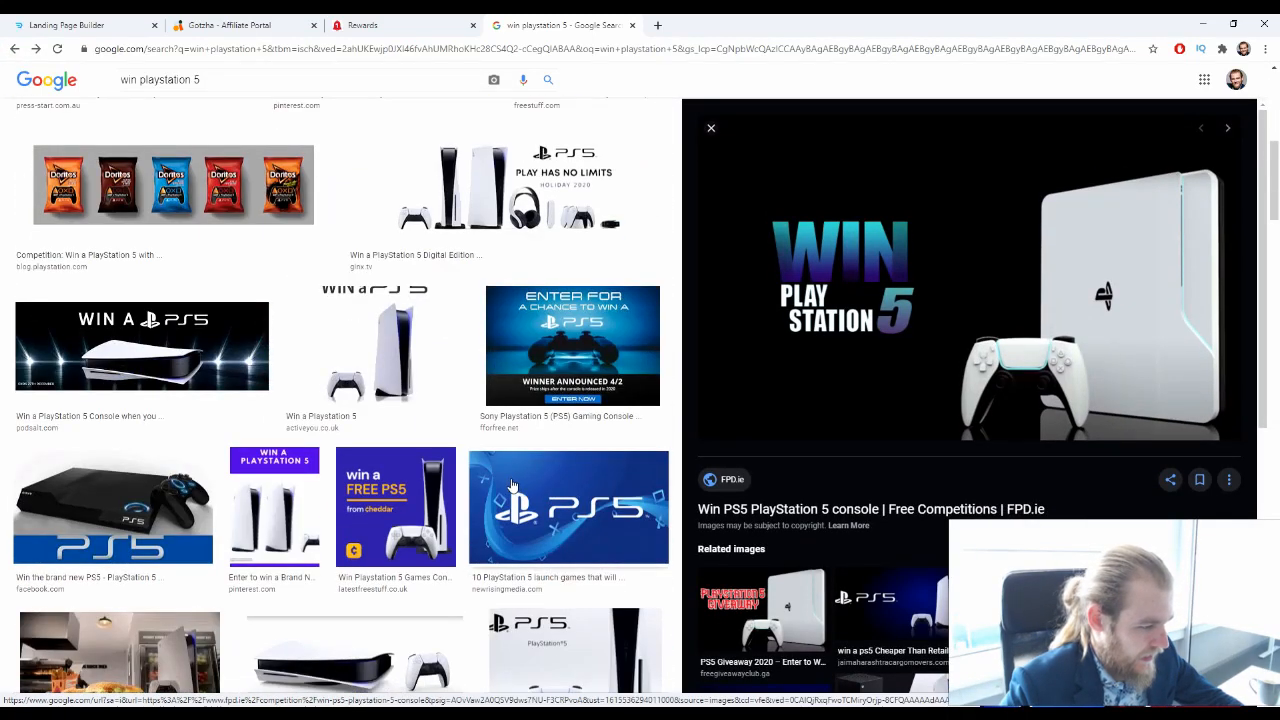
{"action": "left_click", "coordinate": [220, 360]}
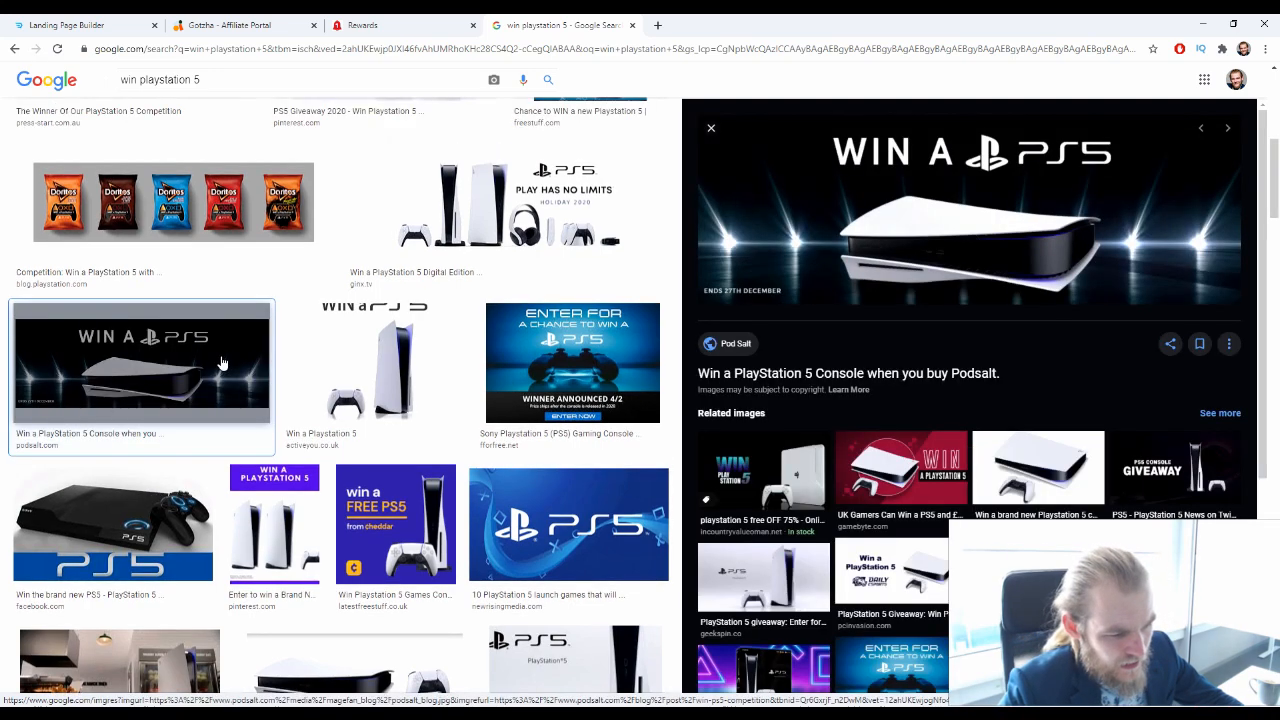
{"action": "scroll", "coordinate": [1039, 236], "scroll_direction": "down", "scroll_amount": 2}
{"action": "scroll", "coordinate": [465, 390], "scroll_direction": "down", "scroll_amount": 3}
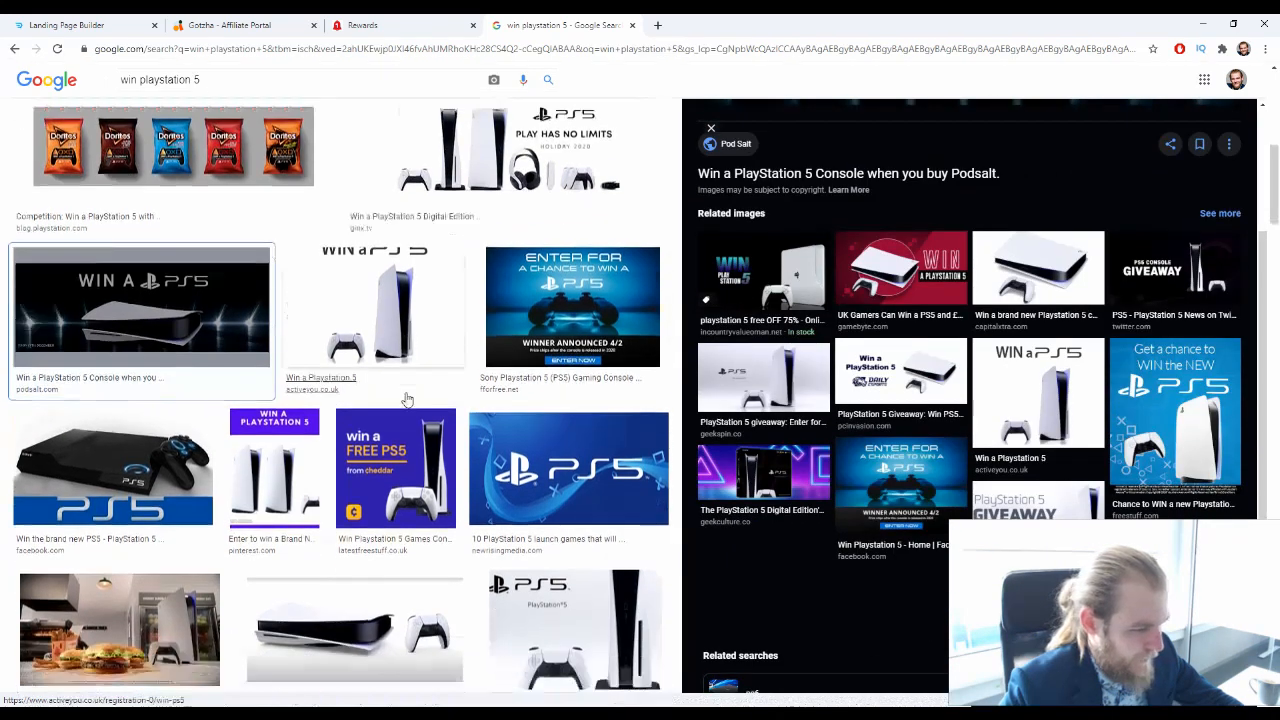
{"action": "scroll", "coordinate": [465, 390], "scroll_direction": "up", "scroll_amount": 4}
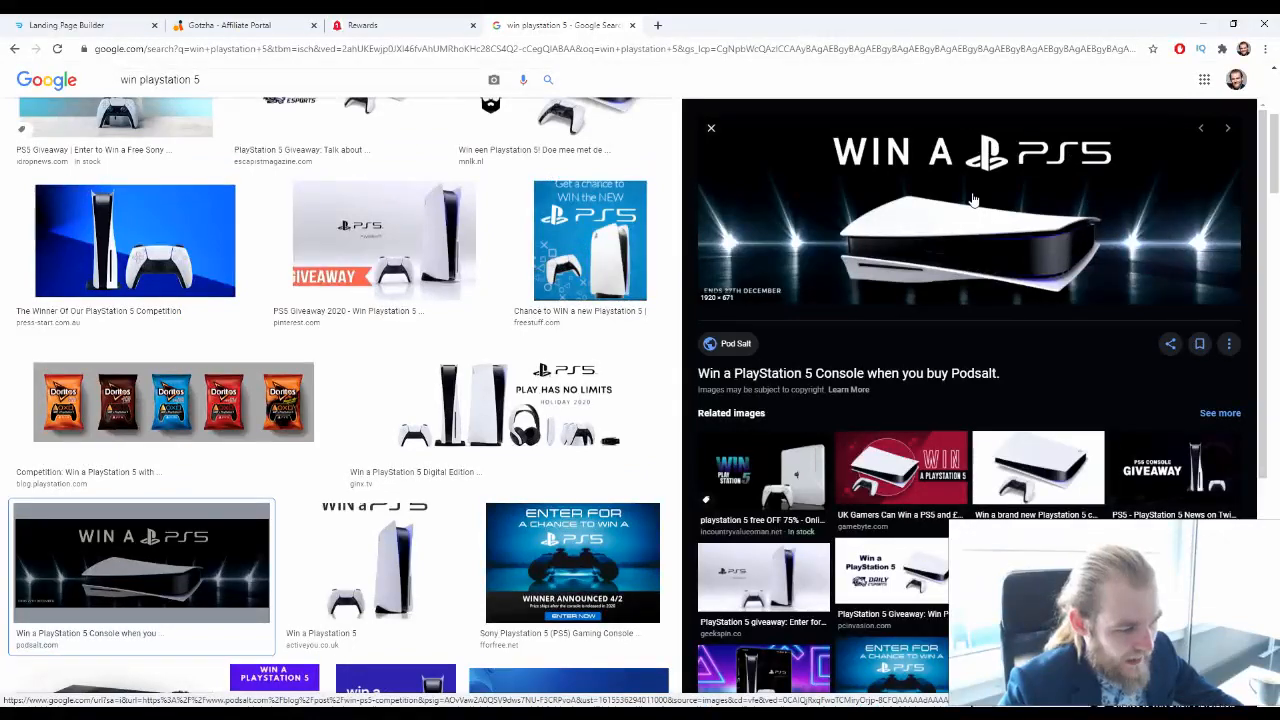
Look further down the "win playstation 5" image results for a more suitable giveaway picture
{"action": "scroll", "coordinate": [465, 525], "scroll_direction": "down", "scroll_amount": 1}
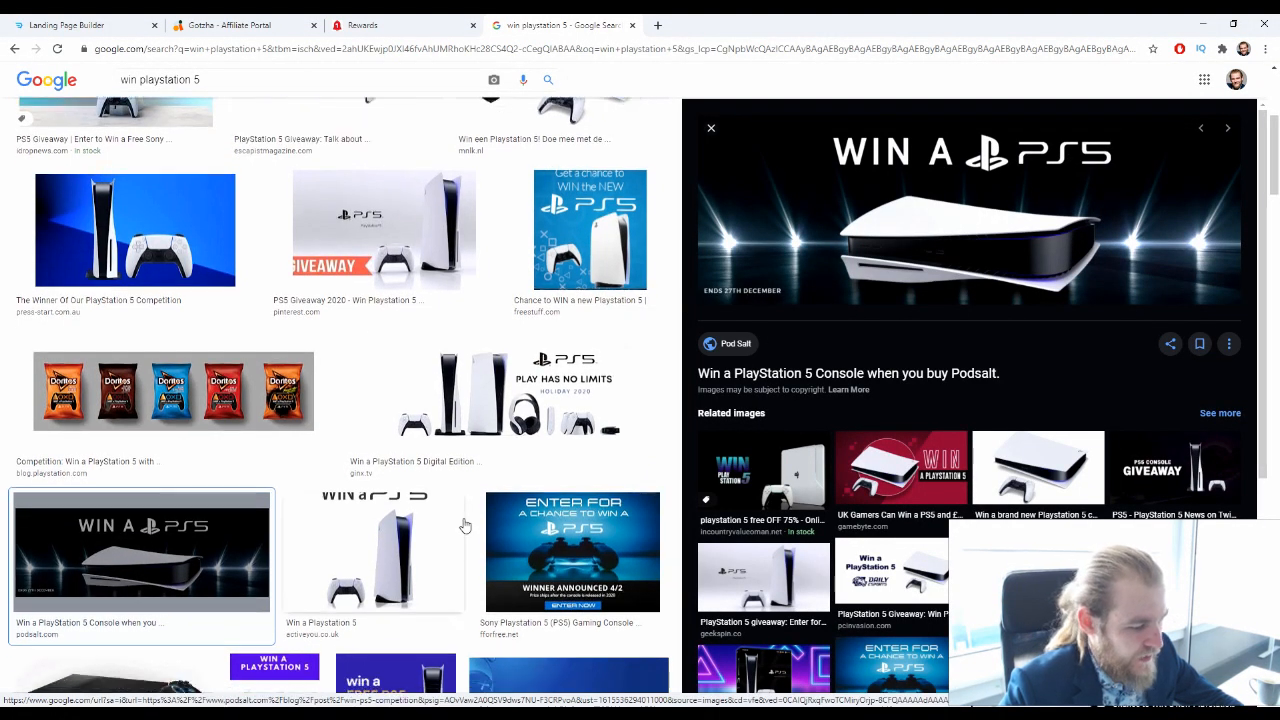
{"action": "scroll", "coordinate": [465, 525], "scroll_direction": "down", "scroll_amount": 8}
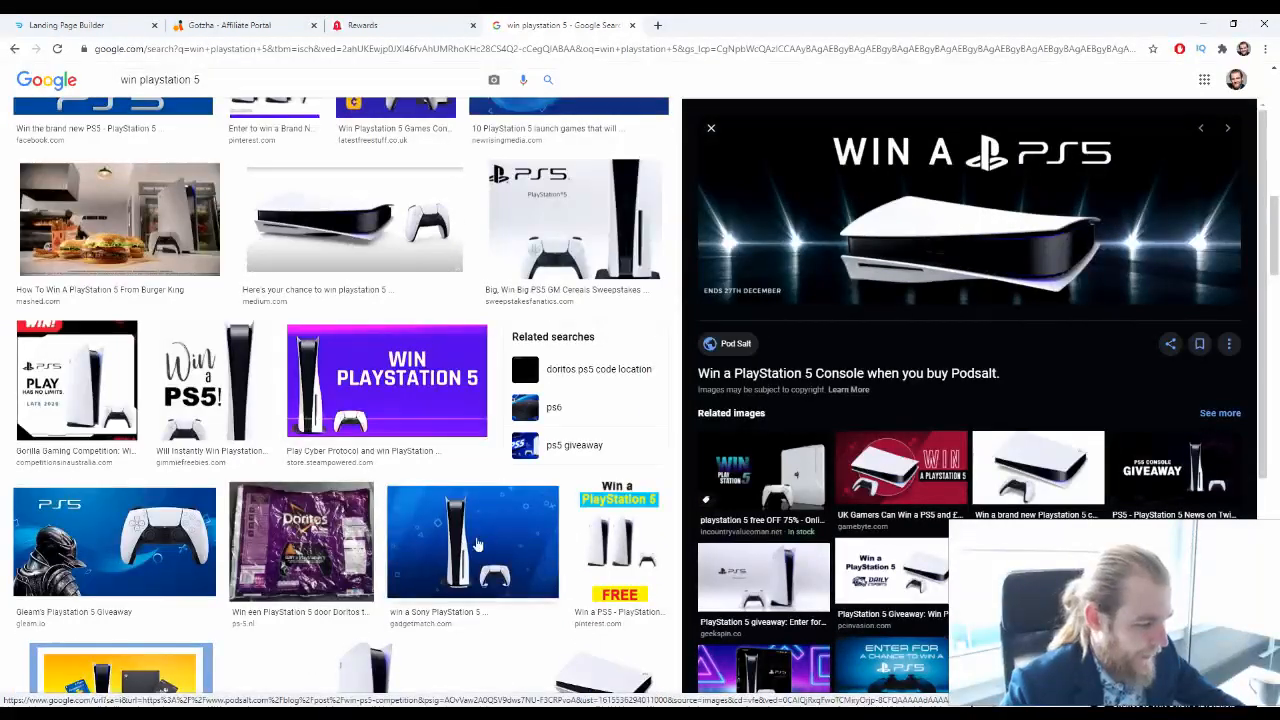
{"action": "scroll", "coordinate": [481, 540], "scroll_direction": "down", "scroll_amount": 3}
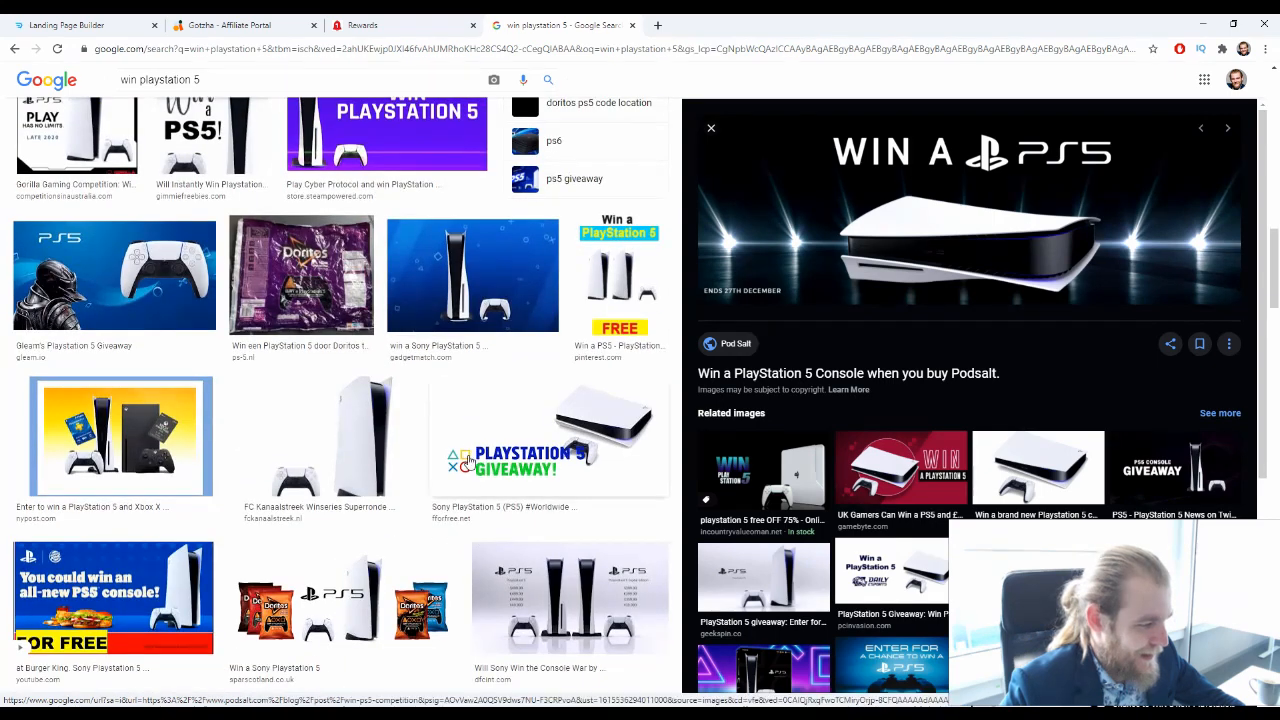
{"action": "scroll", "coordinate": [460, 453], "scroll_direction": "down", "scroll_amount": 2}
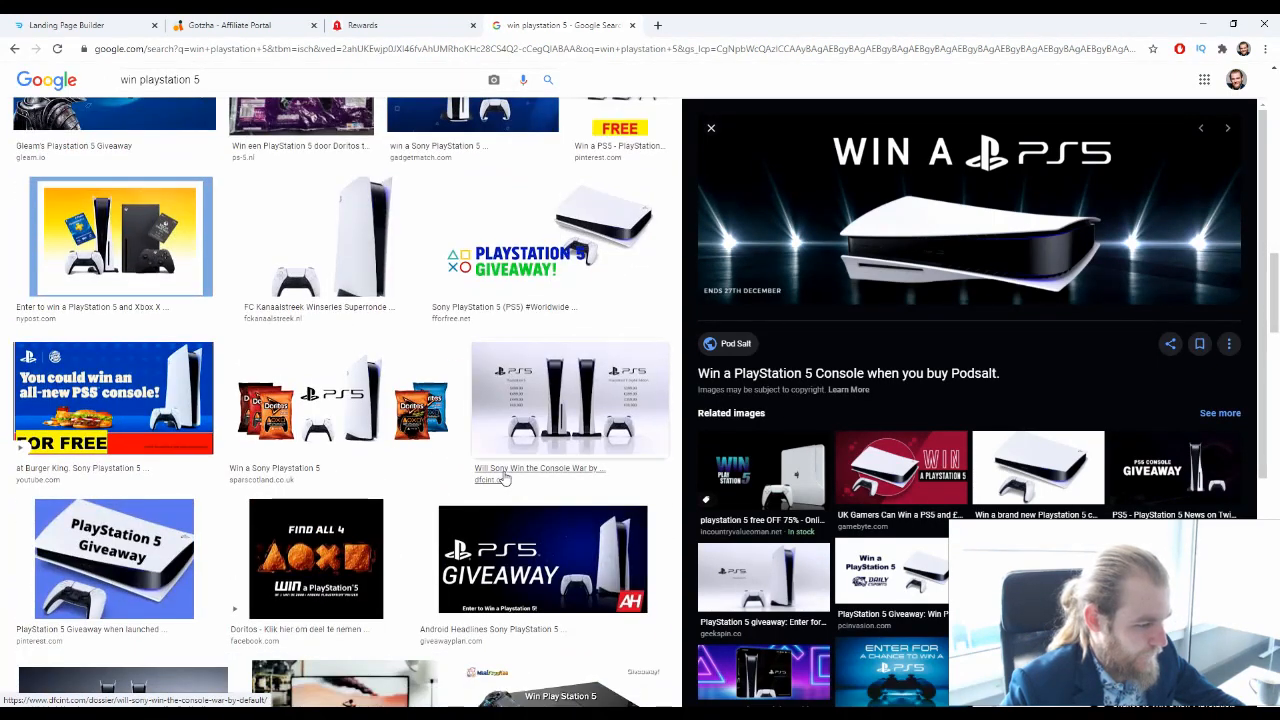
{"action": "scroll", "coordinate": [563, 318], "scroll_direction": "down", "scroll_amount": 3}
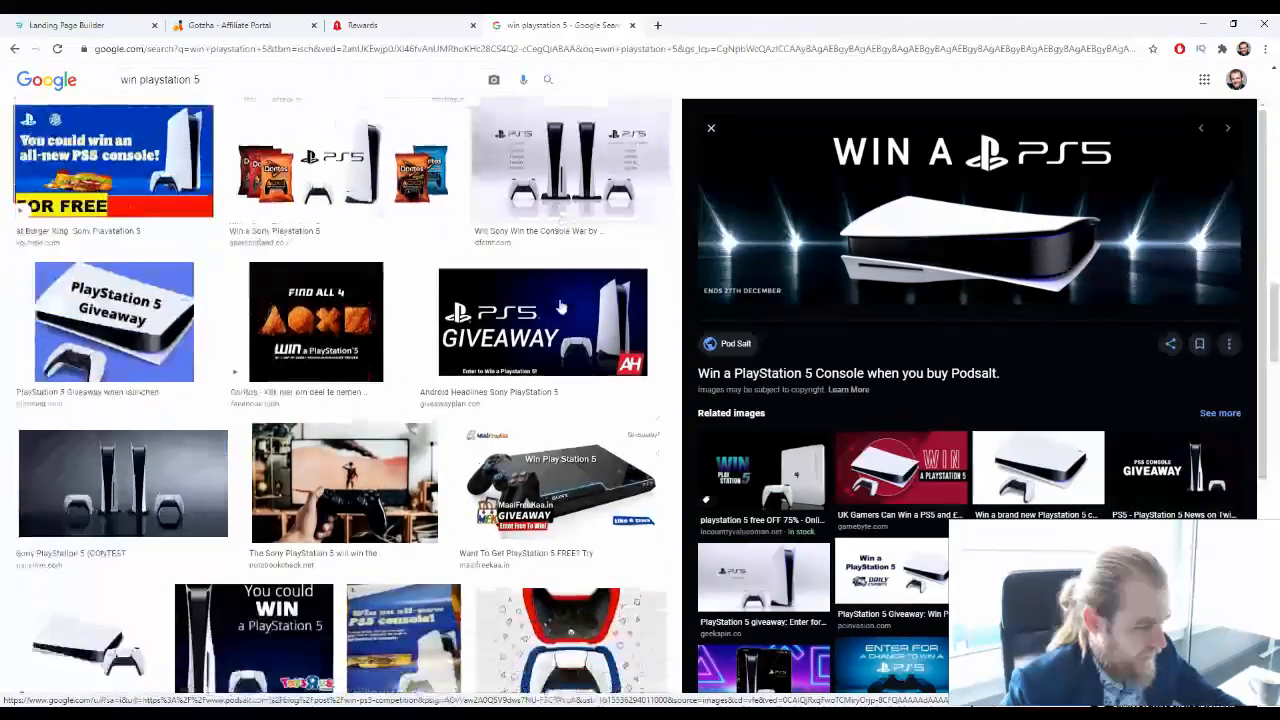
{"action": "scroll", "coordinate": [563, 308], "scroll_direction": "down", "scroll_amount": 8}
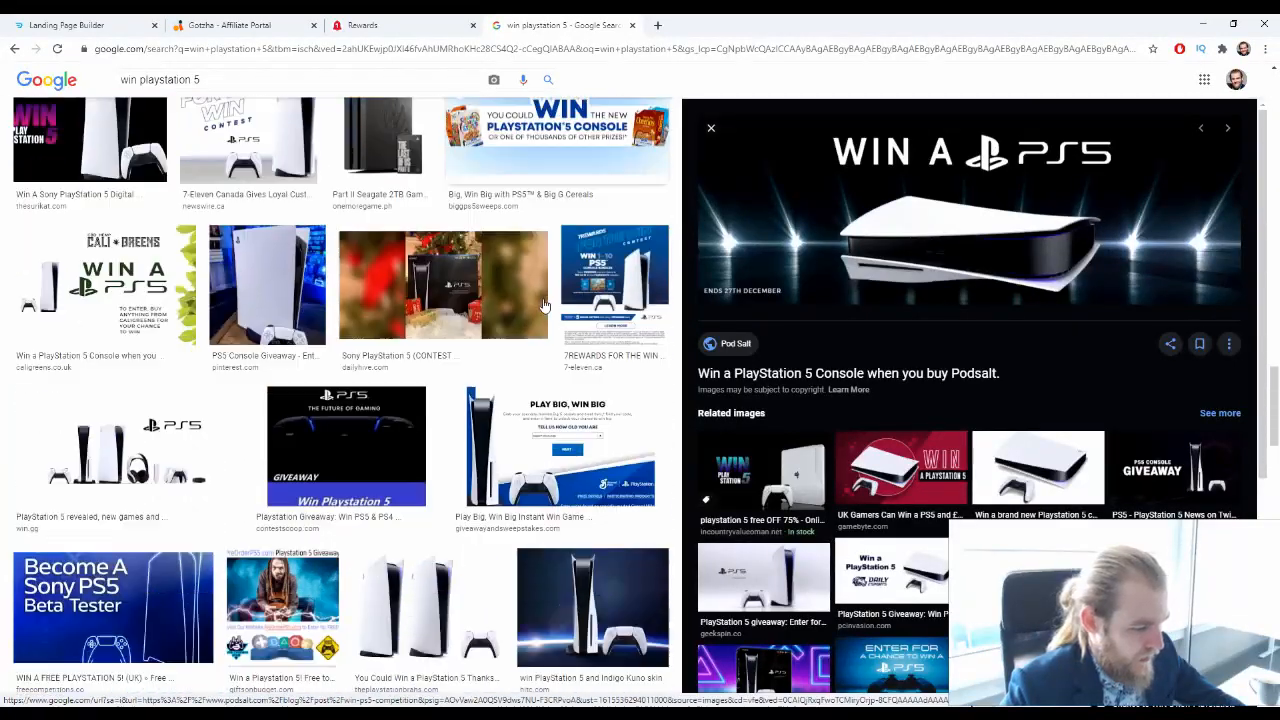
{"action": "scroll", "coordinate": [545, 305], "scroll_direction": "down", "scroll_amount": 1}
Preview the red GameByte "Win a PlayStation 5" related image and save it to Downloads as win-a-playstation-5
{"action": "left_click", "coordinate": [901, 466]}
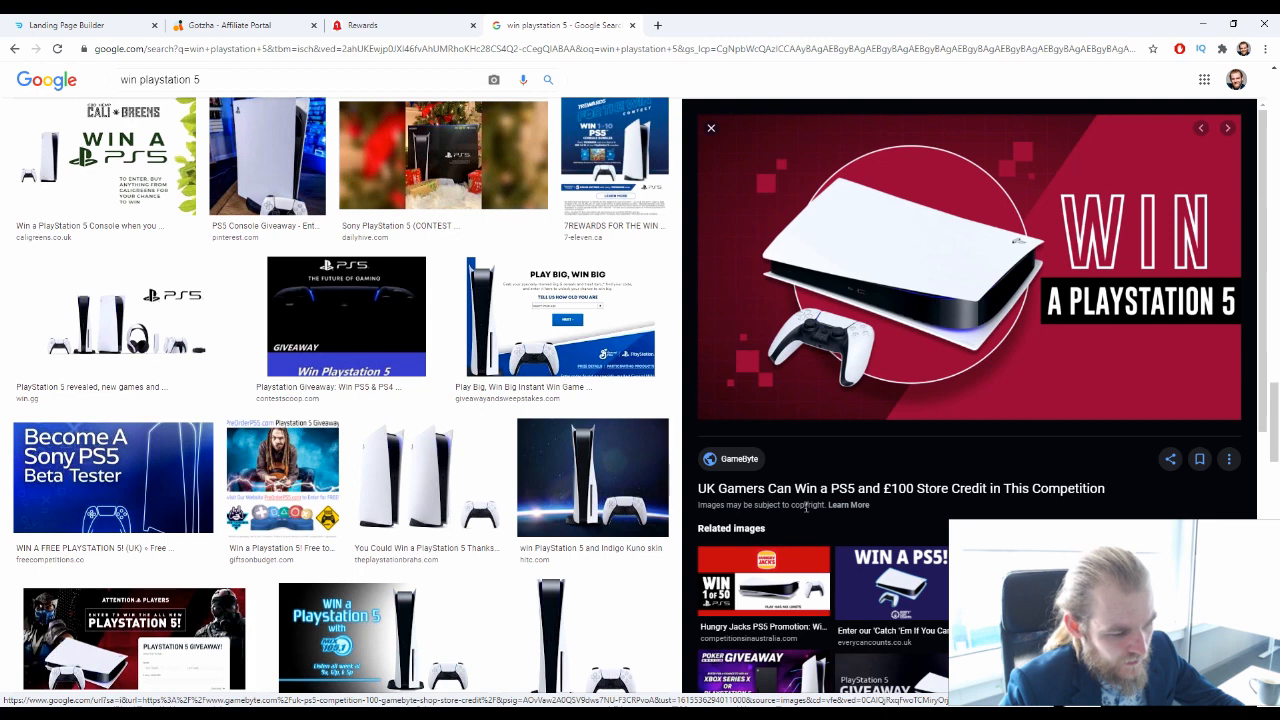
{"action": "scroll", "coordinate": [806, 508], "scroll_direction": "down", "scroll_amount": 2}
{"action": "scroll", "coordinate": [807, 514], "scroll_direction": "up", "scroll_amount": 2}
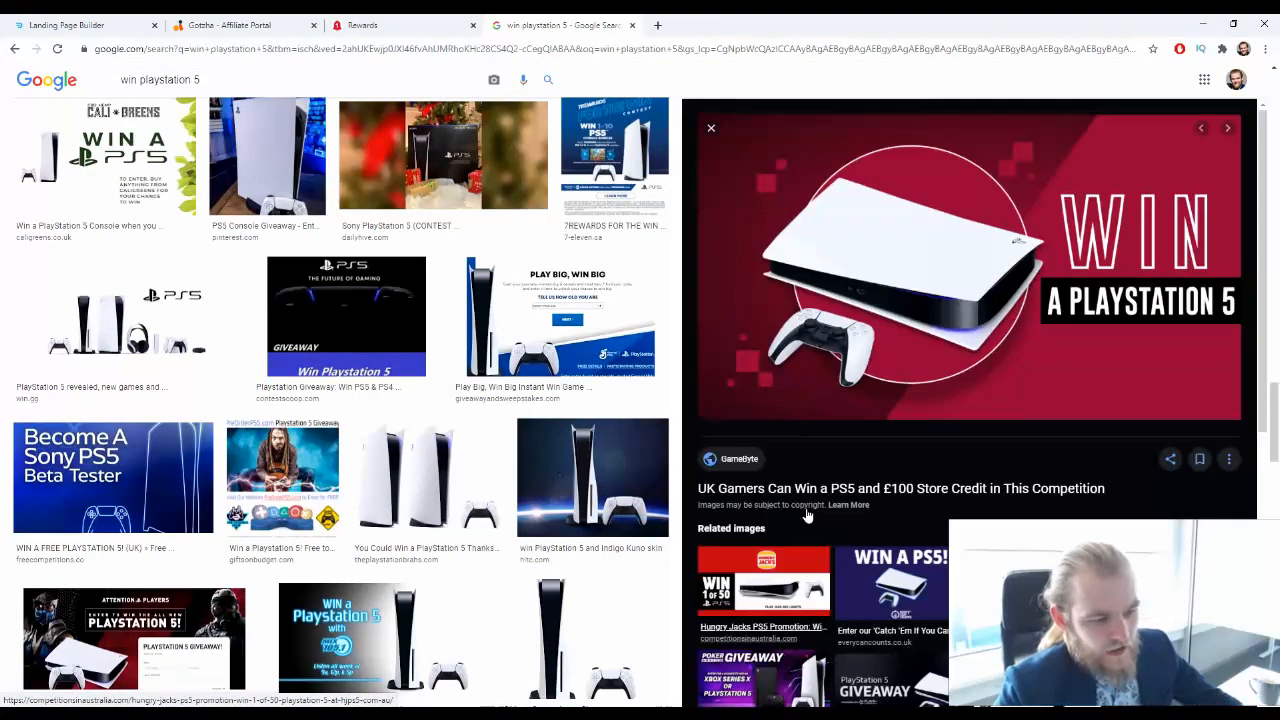
{"action": "right_click", "coordinate": [990, 247]}
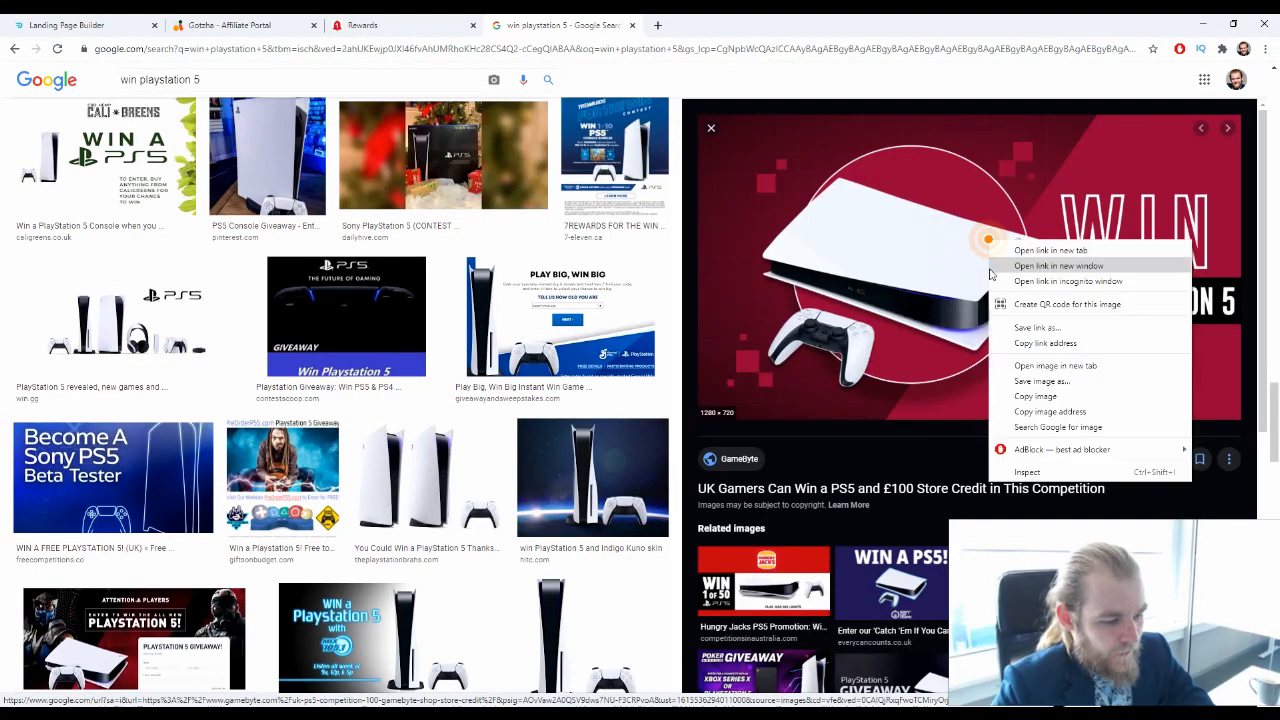
{"action": "left_click", "coordinate": [1050, 378]}
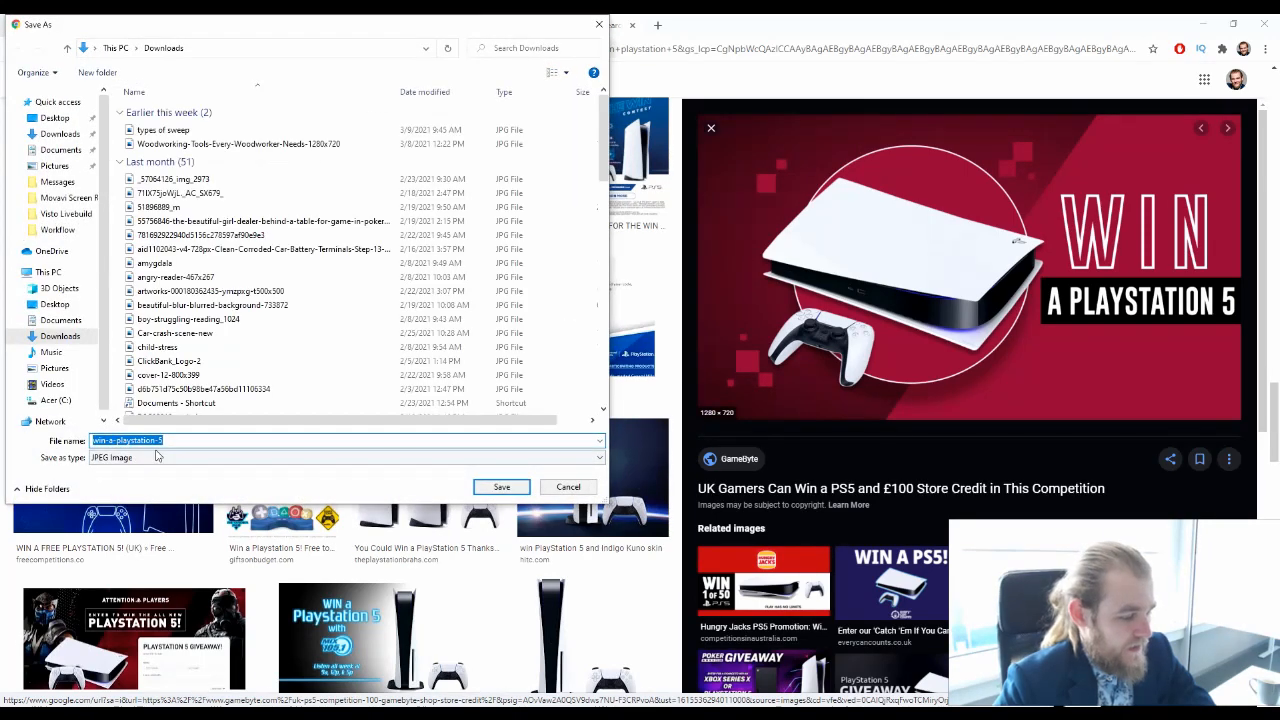
{"action": "left_click", "coordinate": [500, 488]}
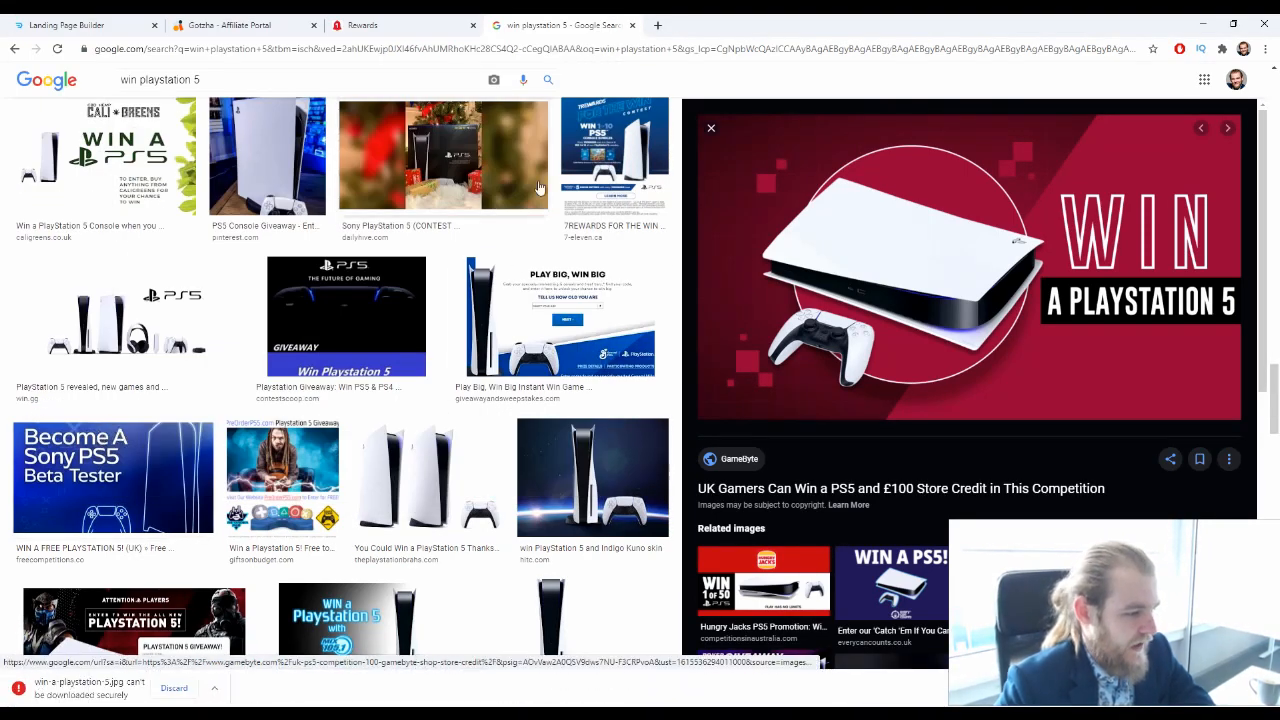
Open Canva in a new tab and keep the blocked win-a-playstation-5.jpg download
{"action": "left_click", "coordinate": [660, 25]}
{"action": "type", "text": "canva"}
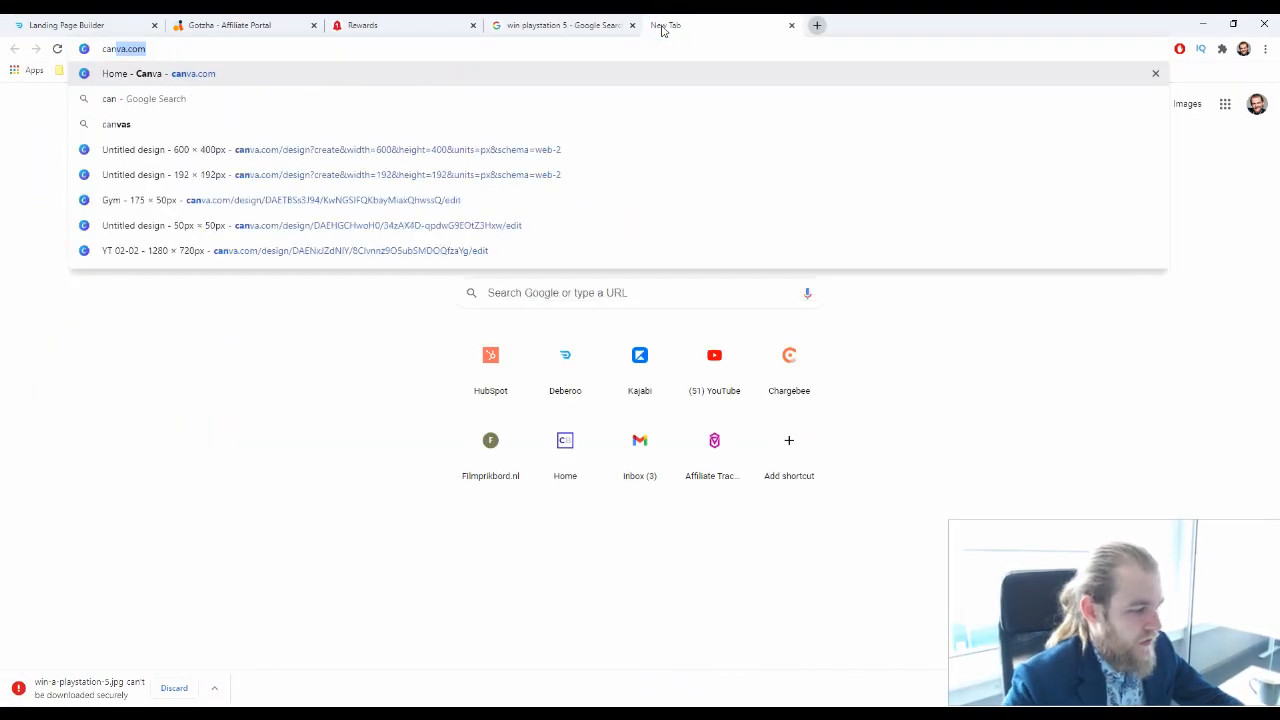
{"action": "key", "text": "Return"}
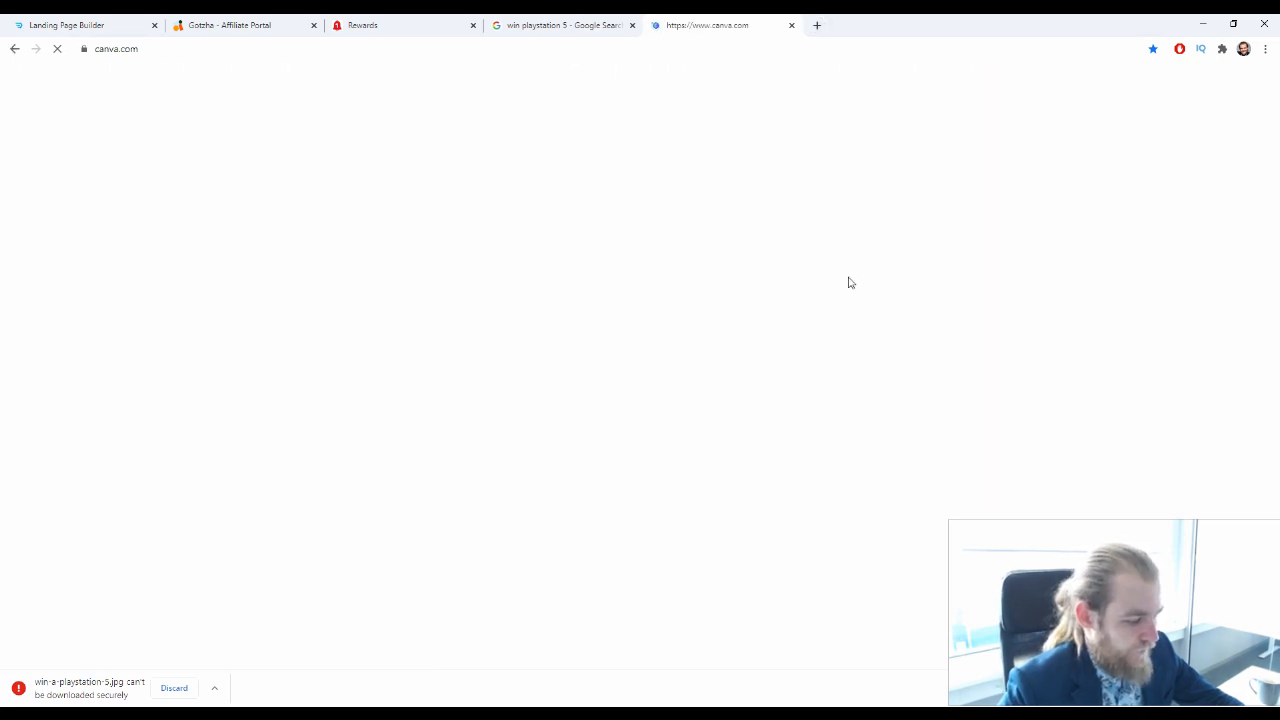
{"action": "left_click", "coordinate": [215, 688]}
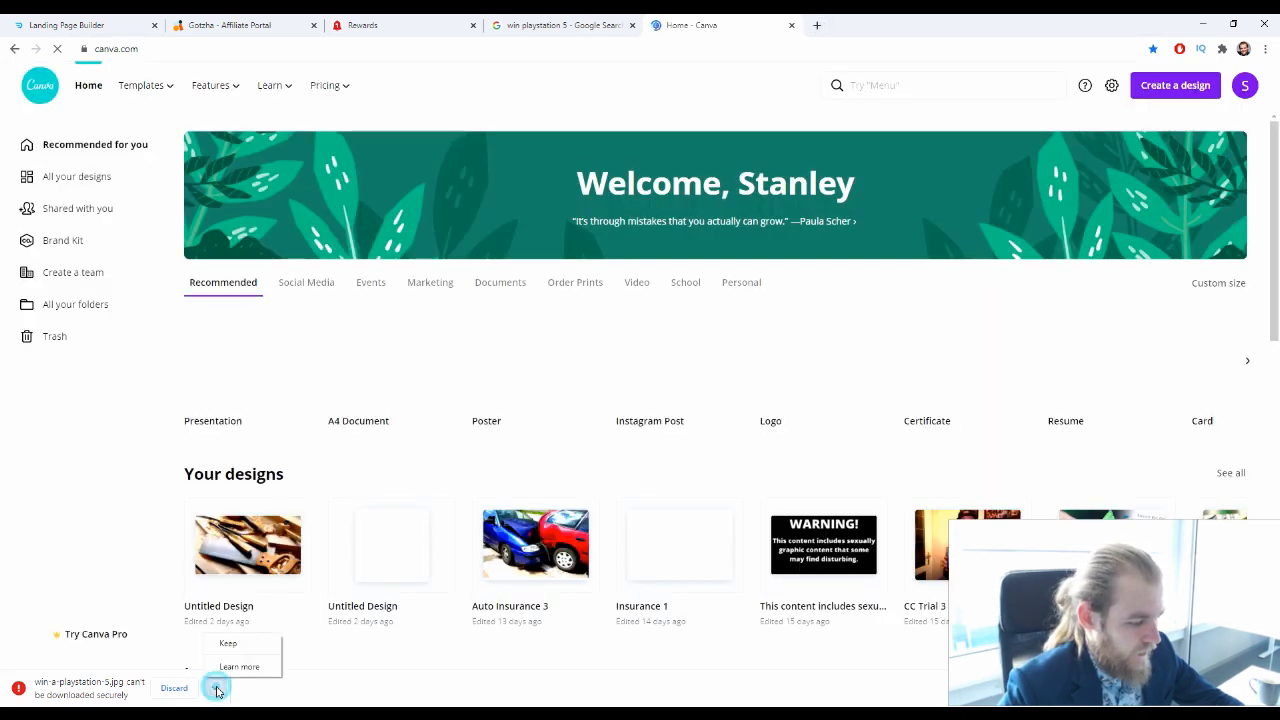
Create a Canva photo-editing design from win-a-playstation-5 in the Downloads folder
{"action": "left_click", "coordinate": [1181, 95]}
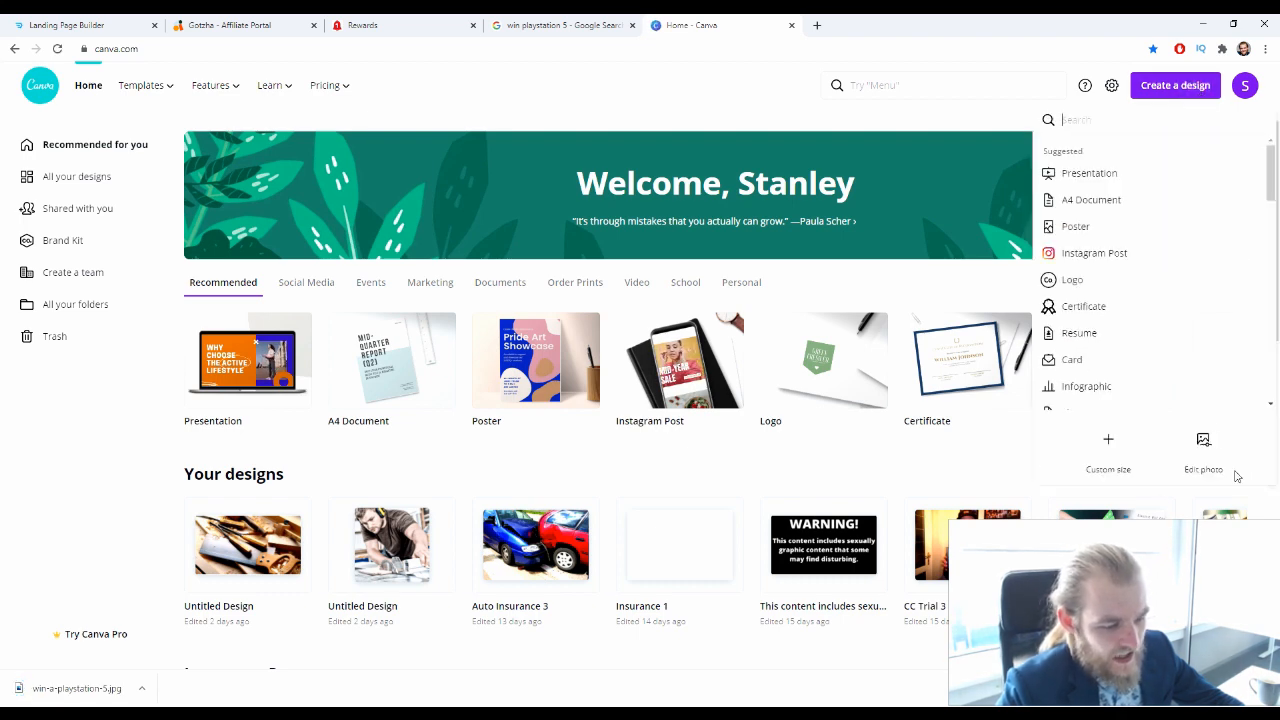
{"action": "left_click", "coordinate": [1207, 444]}
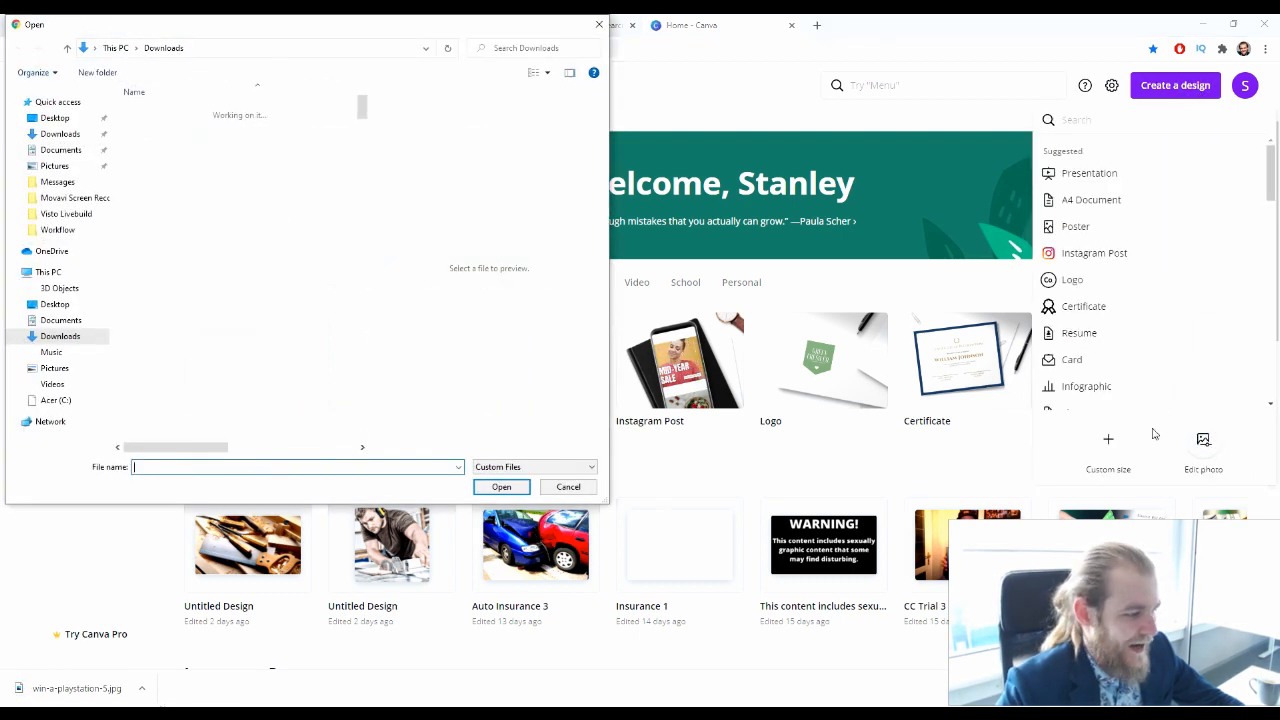
{"action": "left_click", "coordinate": [200, 131]}
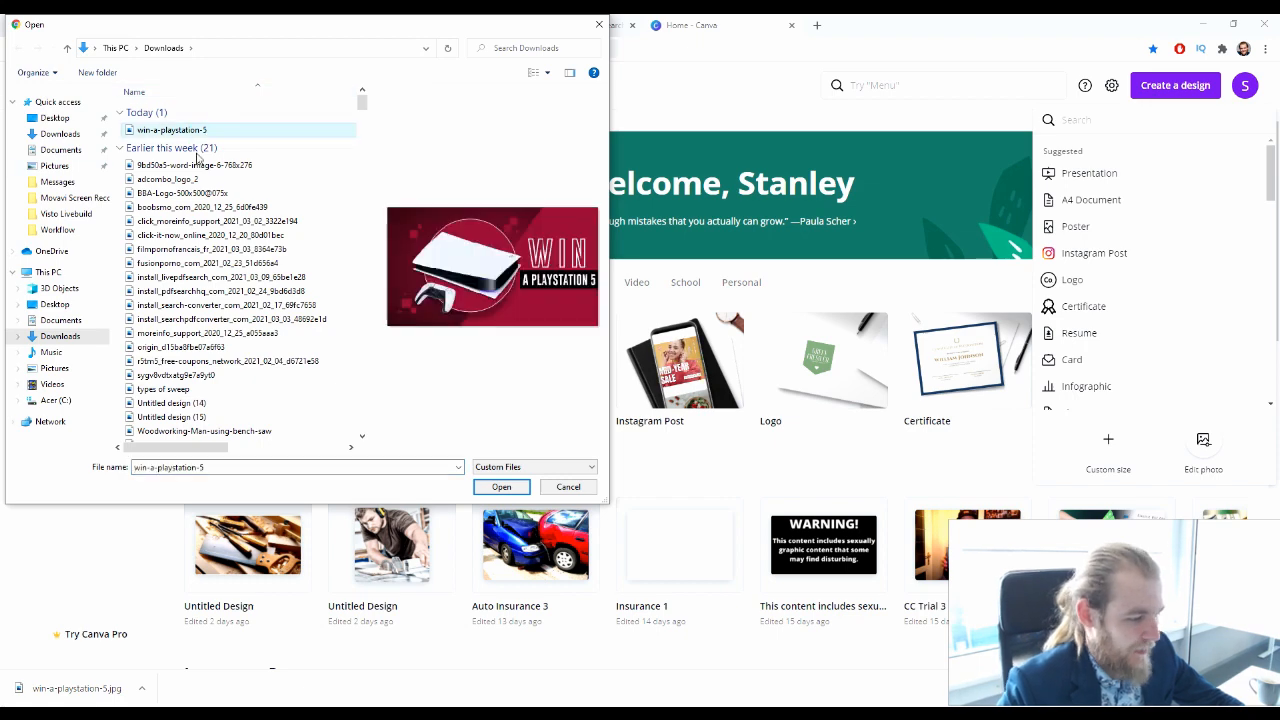
{"action": "left_click", "coordinate": [494, 487]}
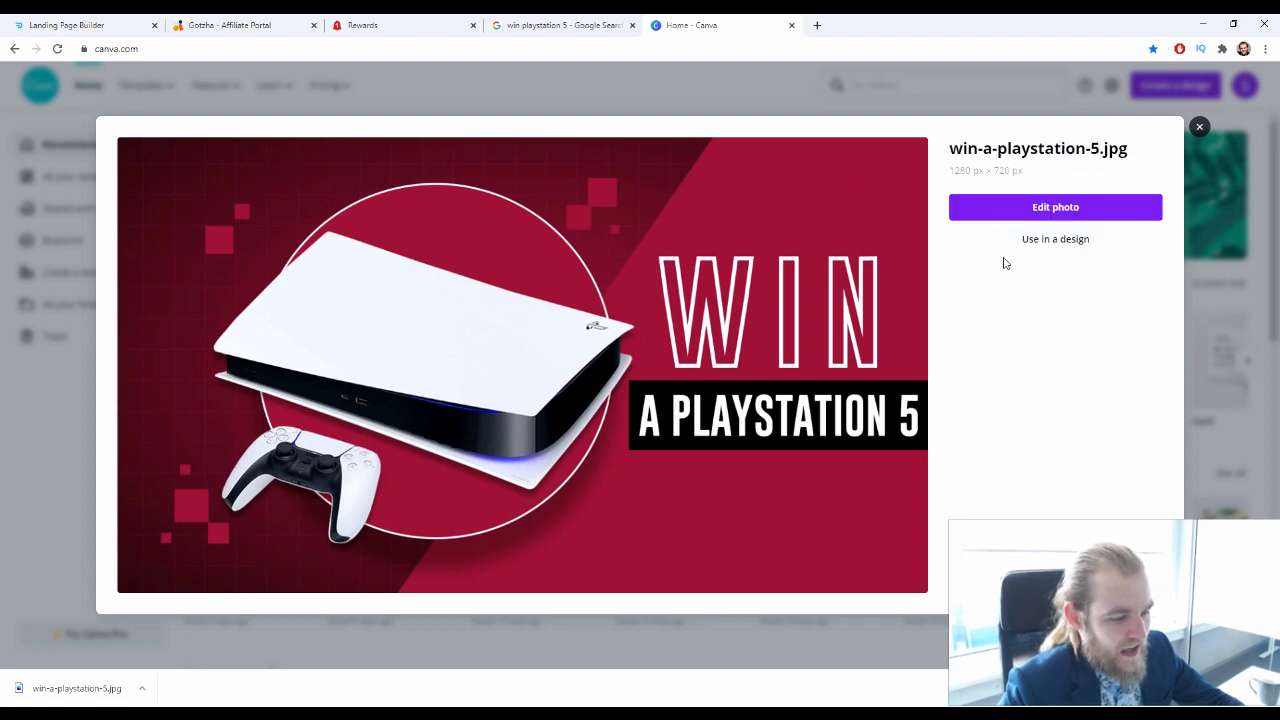
{"action": "left_click", "coordinate": [1055, 206]}
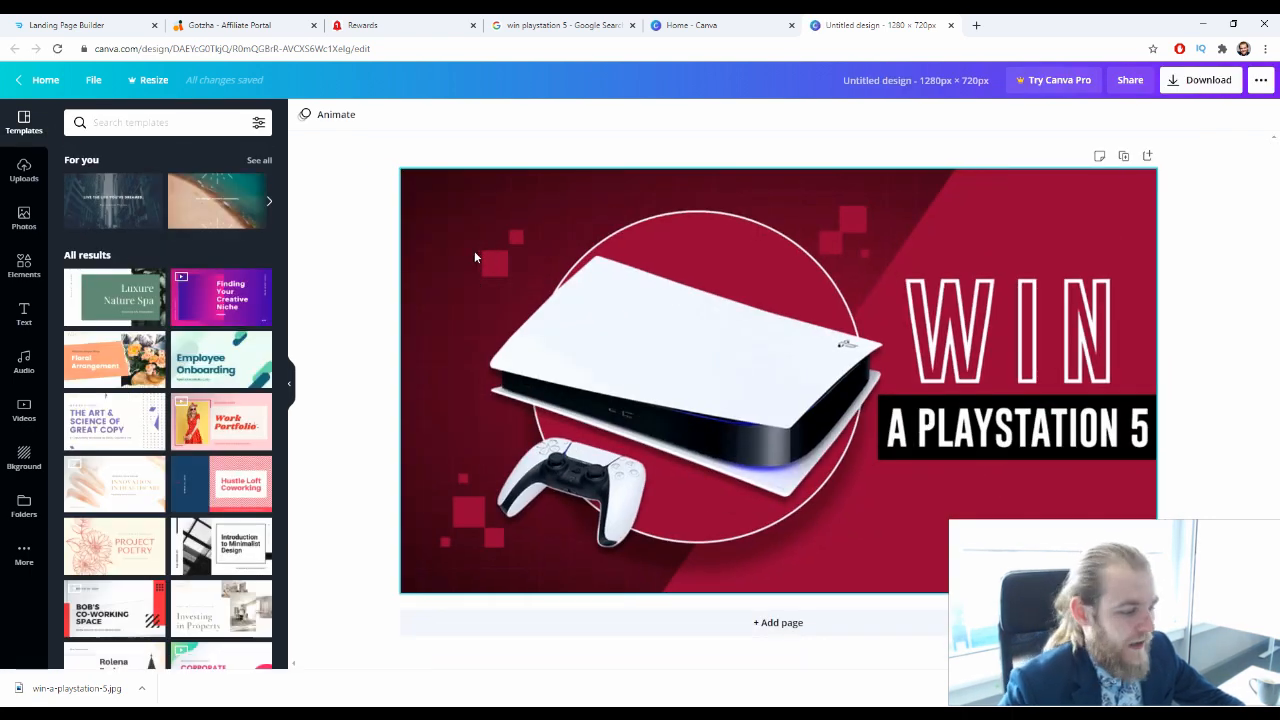
Adjust the PlayStation picture's brightness to -8, contrast to 39 and saturation to 97
{"action": "left_click", "coordinate": [452, 250]}
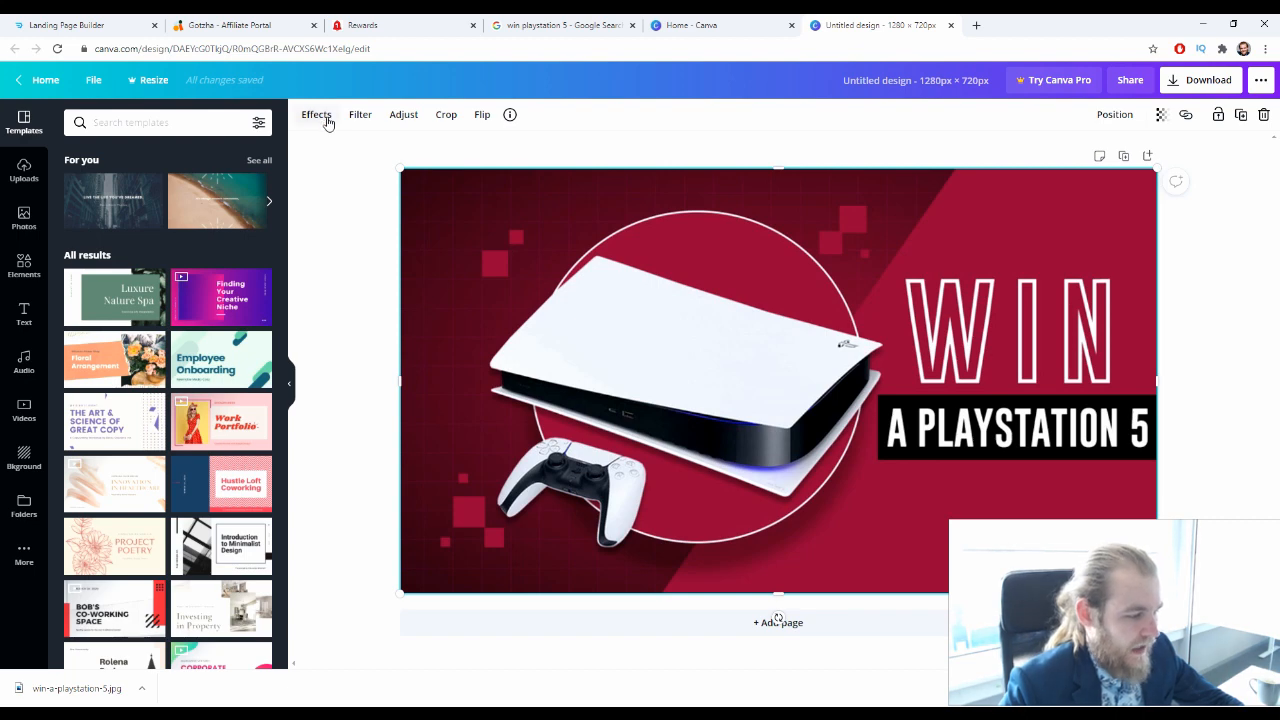
{"action": "left_click", "coordinate": [401, 116]}
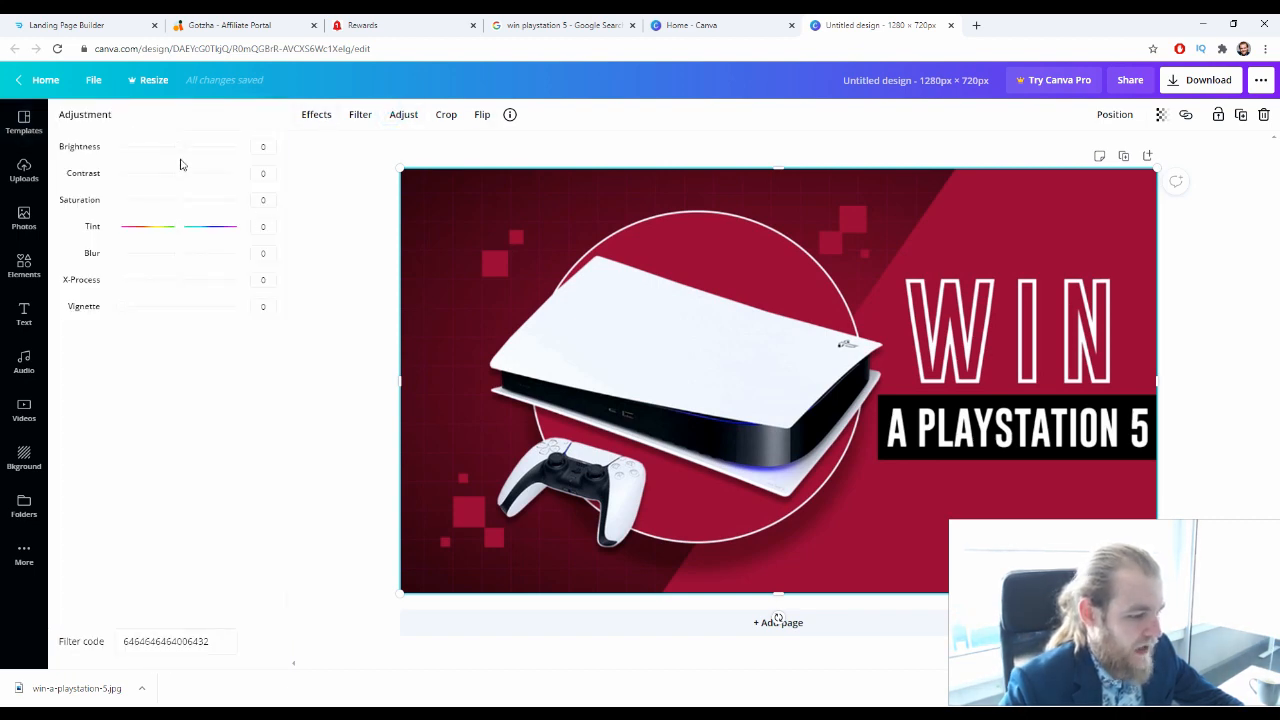
{"action": "left_click_drag", "start_coordinate": [181, 150], "coordinate": [236, 212]}
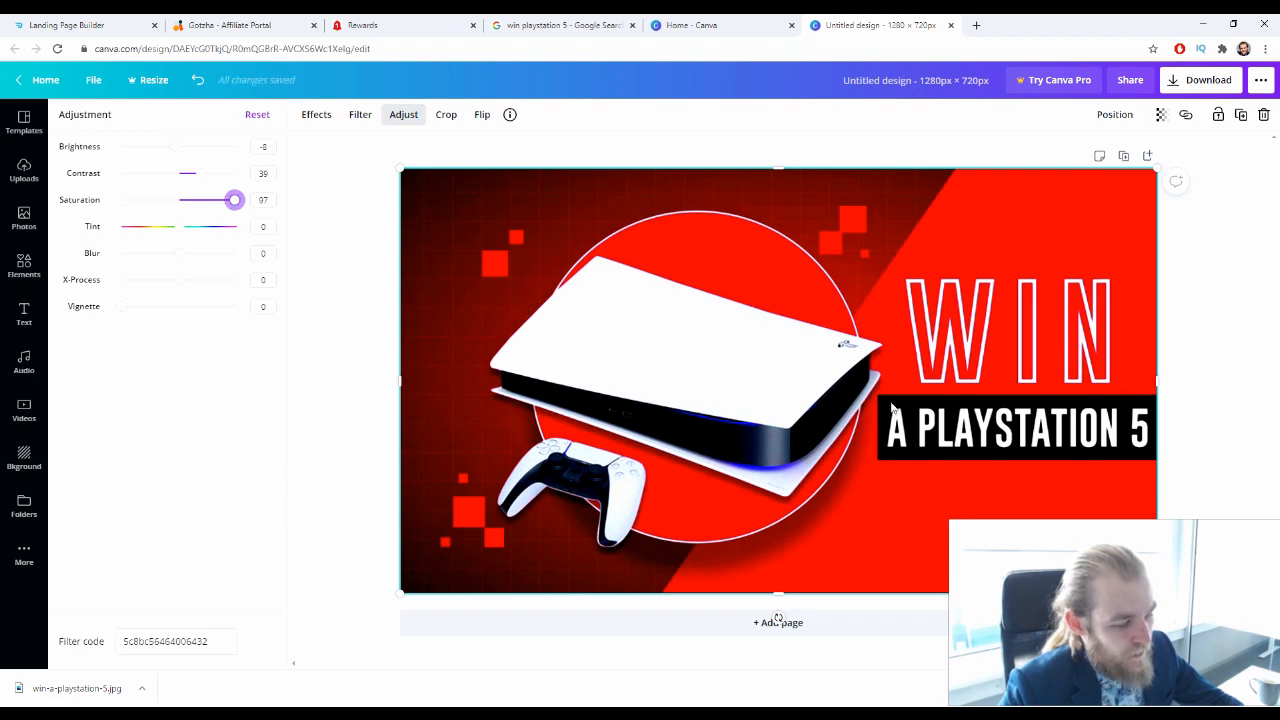
{"action": "left_click", "coordinate": [186, 151]}
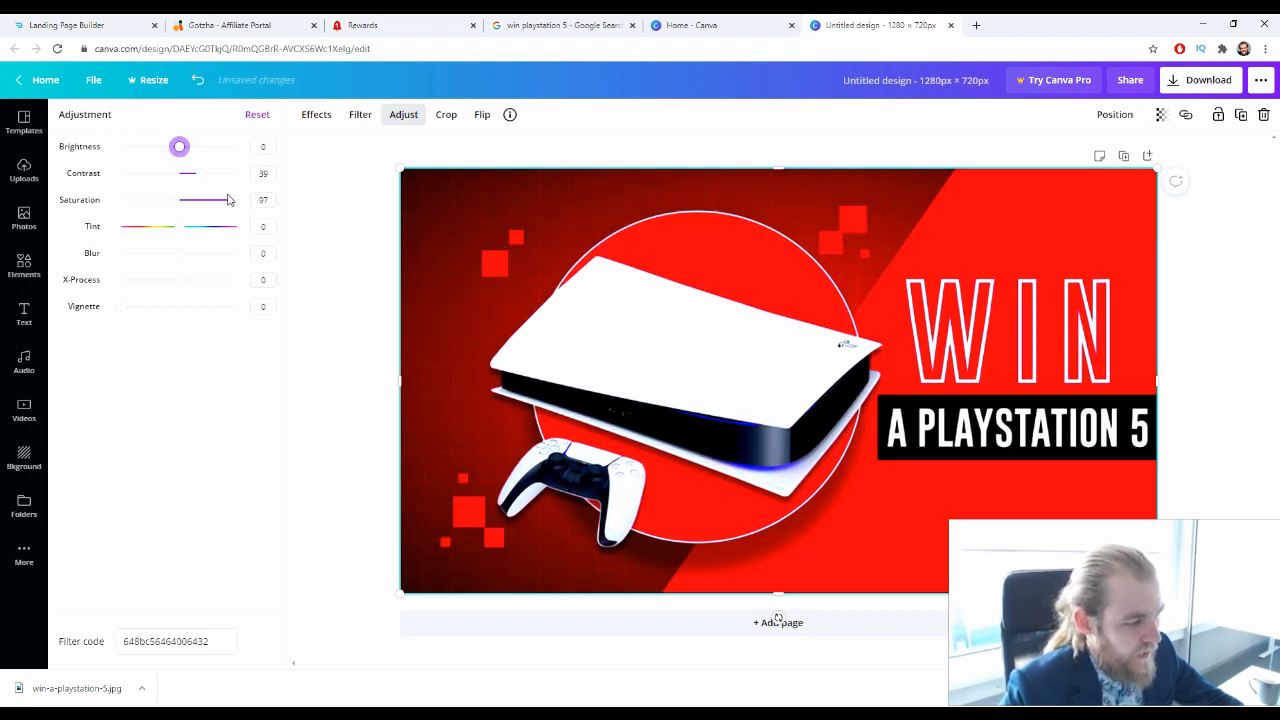
{"action": "left_click_drag", "start_coordinate": [181, 150], "coordinate": [175, 150]}
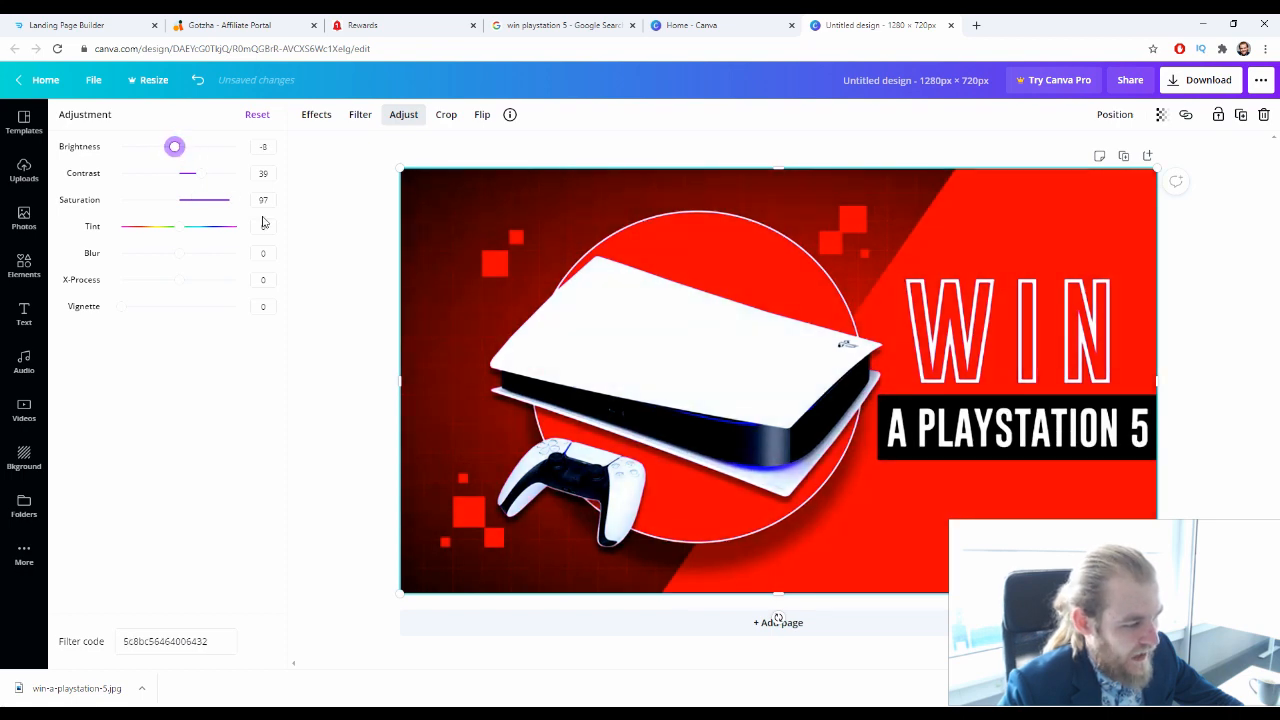
Refine the picture's adjustments to saturation 100, contrast 54, blur -18 and brightness 9
{"action": "left_click_drag", "start_coordinate": [238, 205], "coordinate": [205, 190]}
{"action": "left_click_drag", "start_coordinate": [175, 258], "coordinate": [163, 258]}
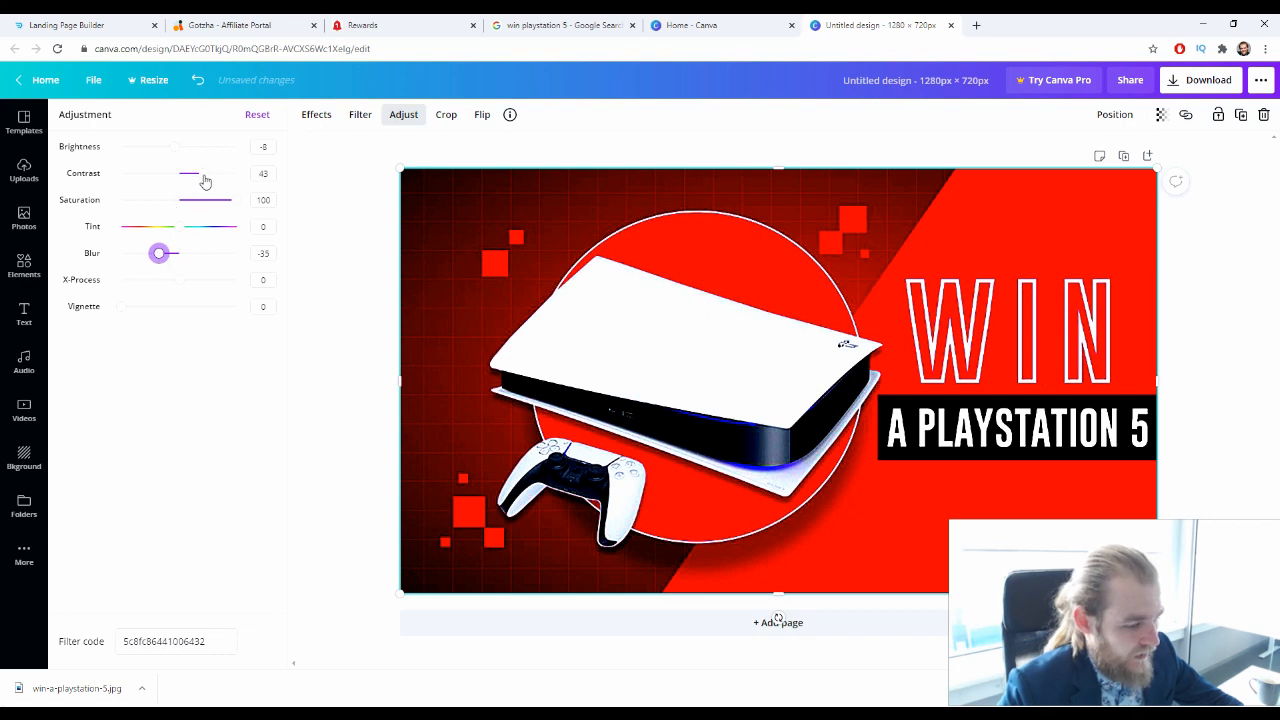
{"action": "left_click_drag", "start_coordinate": [204, 181], "coordinate": [213, 184]}
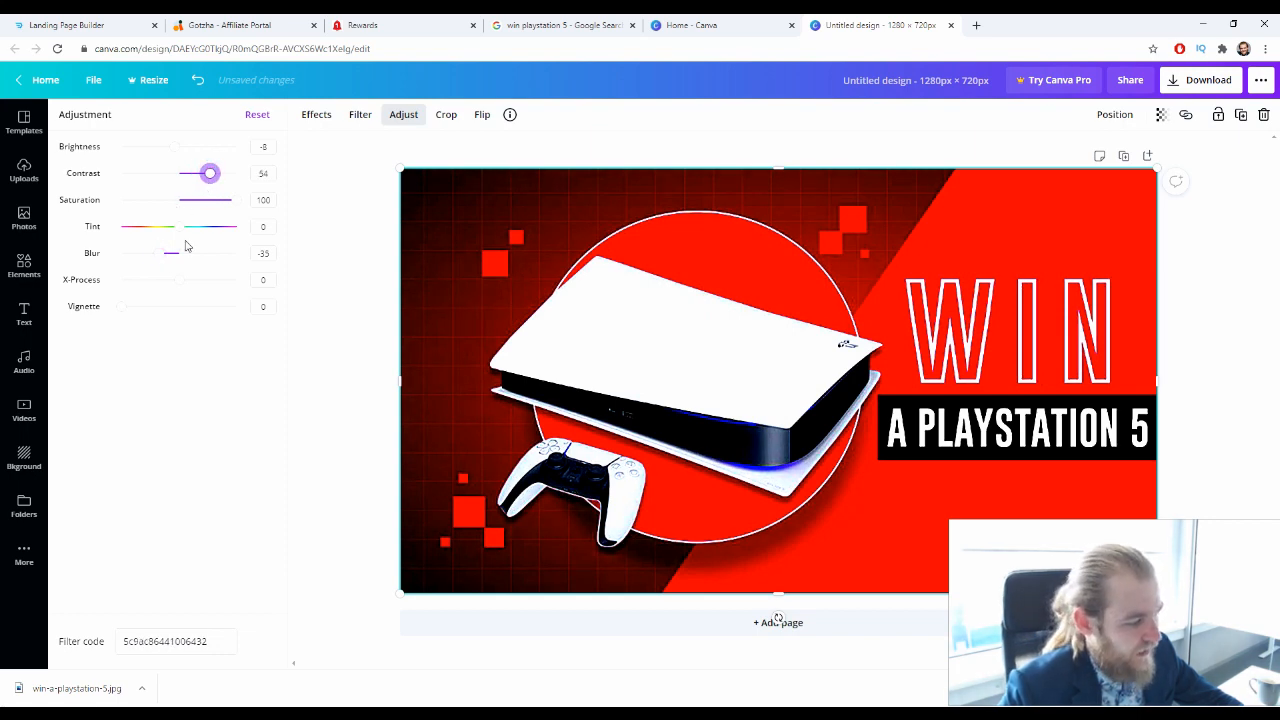
{"action": "left_click_drag", "start_coordinate": [164, 249], "coordinate": [167, 255]}
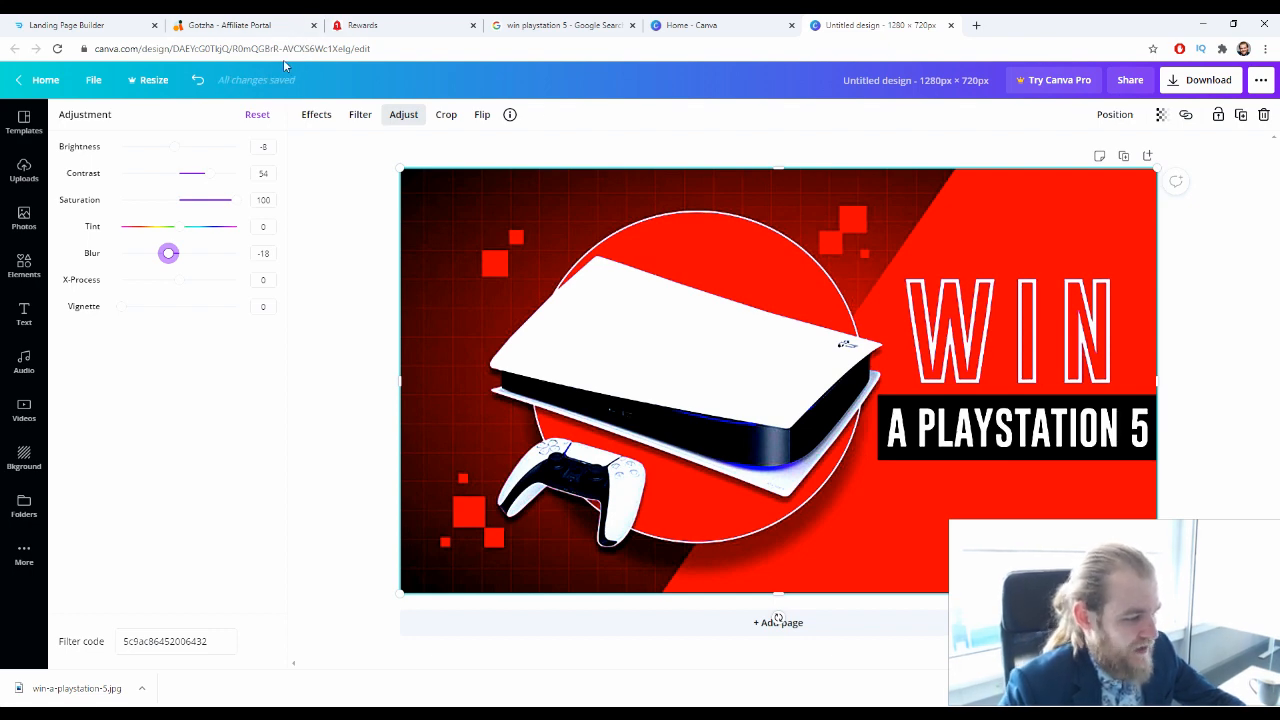
{"action": "left_click_drag", "start_coordinate": [170, 147], "coordinate": [185, 151]}
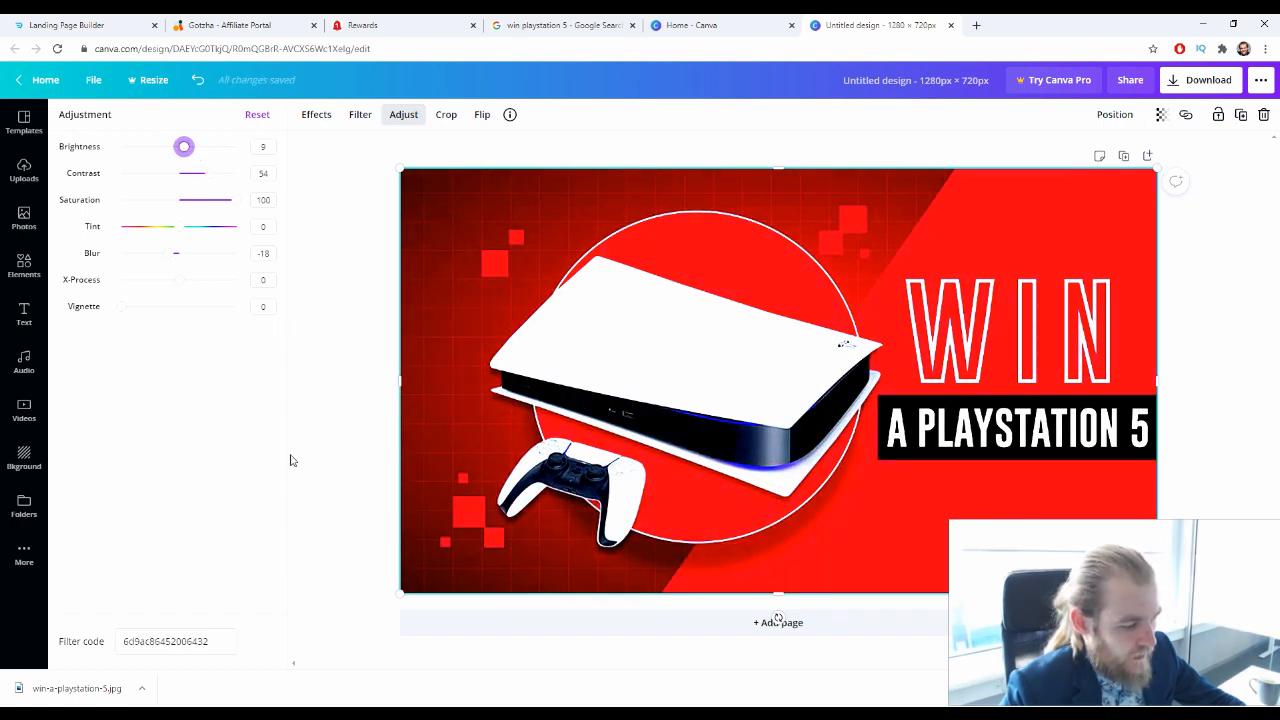
{"action": "left_click", "coordinate": [314, 423]}
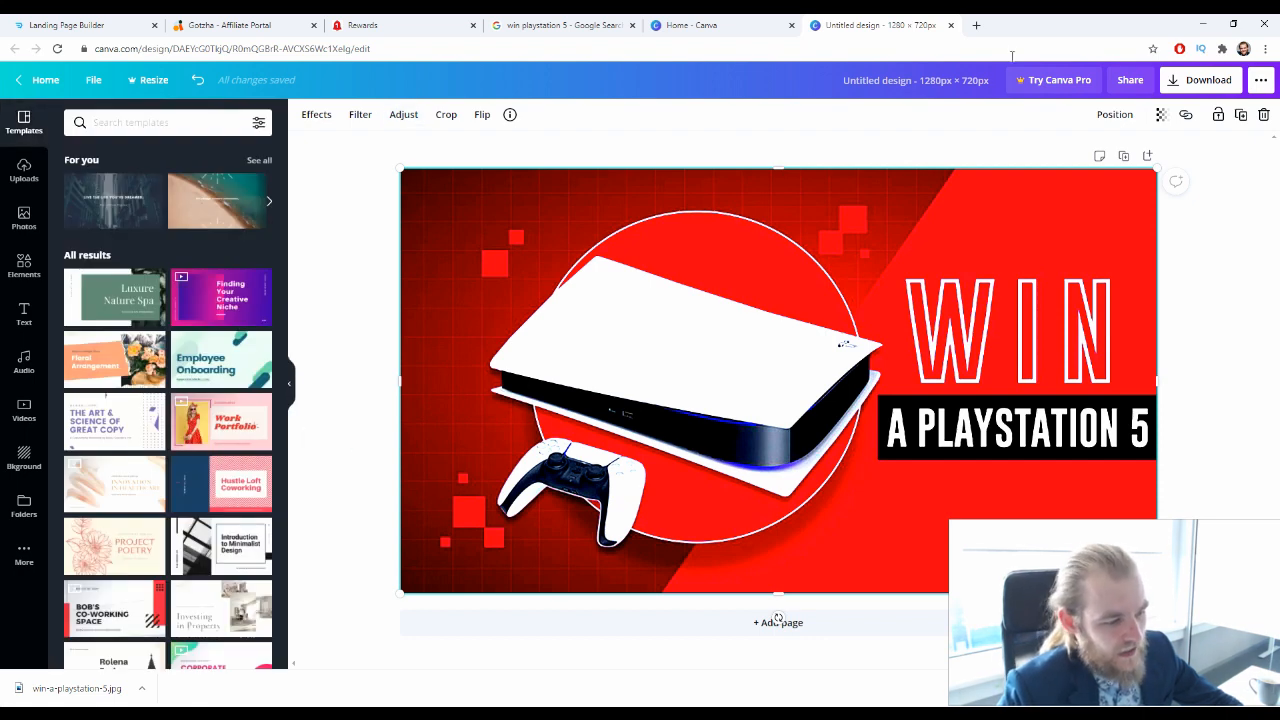
Rename the design as PS5 Sweep and download it as a PNG
{"action": "left_click", "coordinate": [952, 85]}
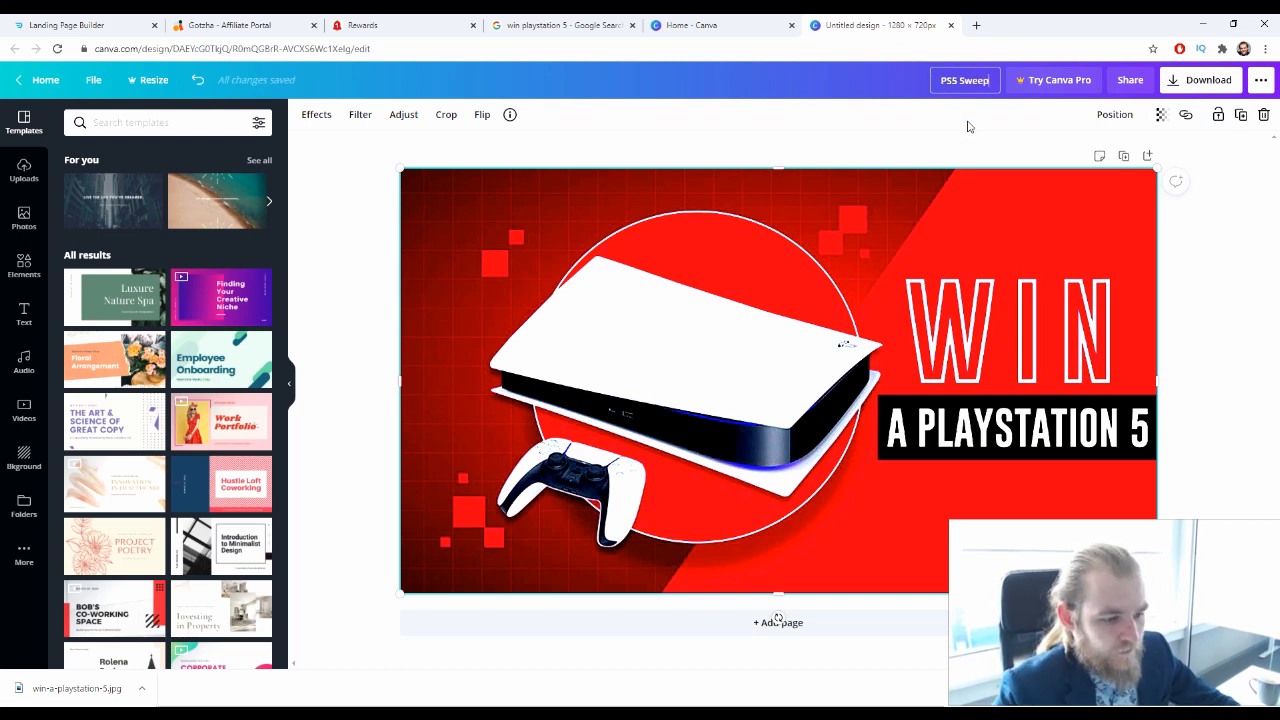
{"action": "left_click", "coordinate": [1205, 82]}
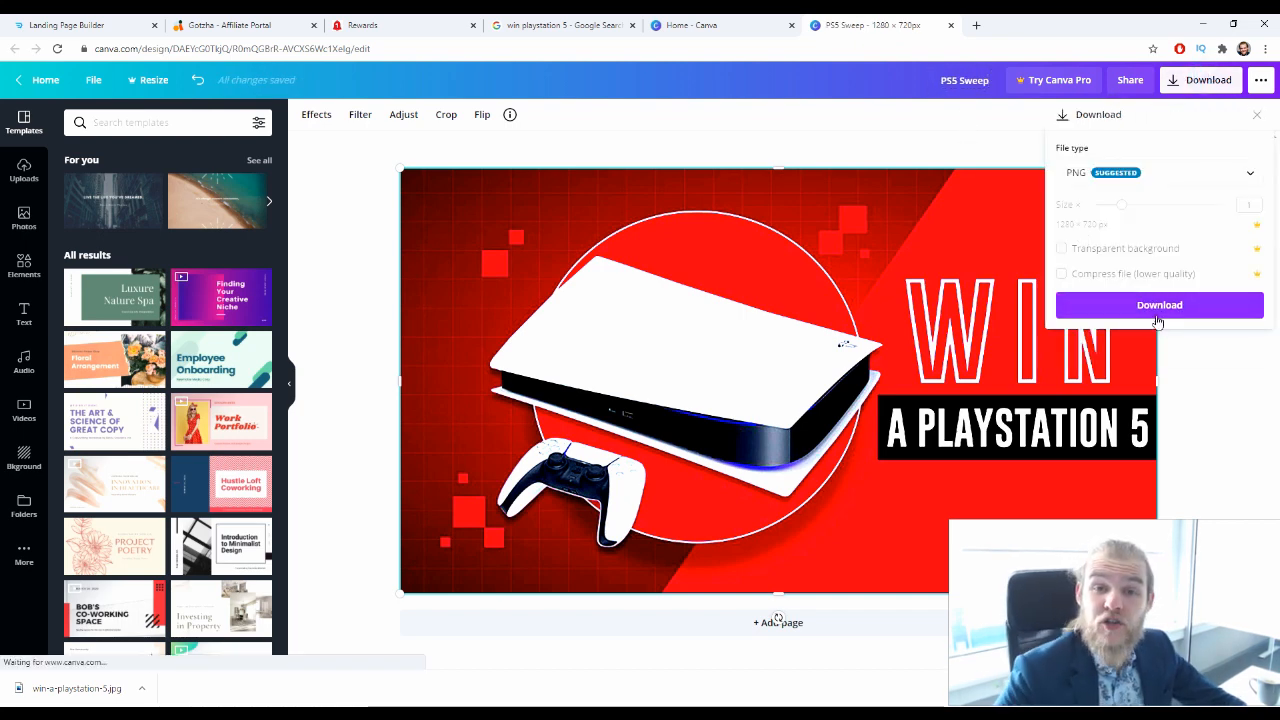
{"action": "left_click", "coordinate": [1157, 316]}
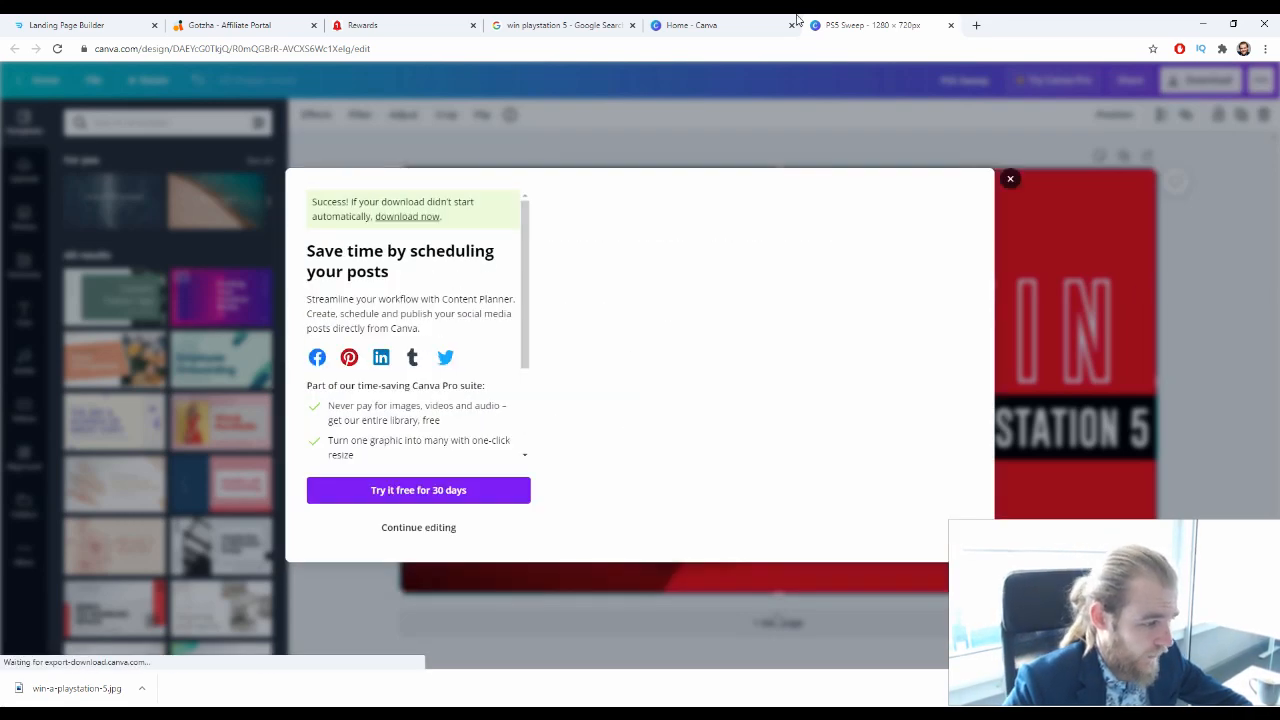
Switch to the landing page builder and replace the iPhone picture with the downloaded PS5 Sweep.png
{"action": "left_click", "coordinate": [80, 24]}
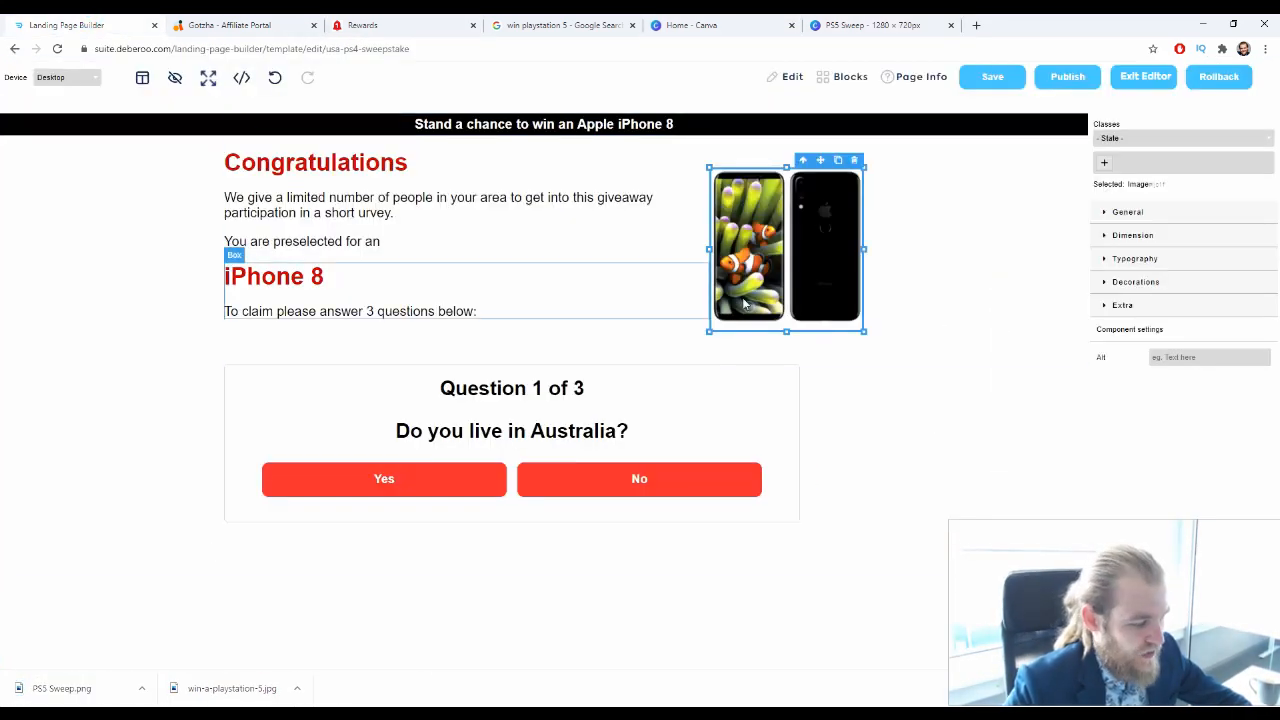
{"action": "double_click", "coordinate": [797, 263]}
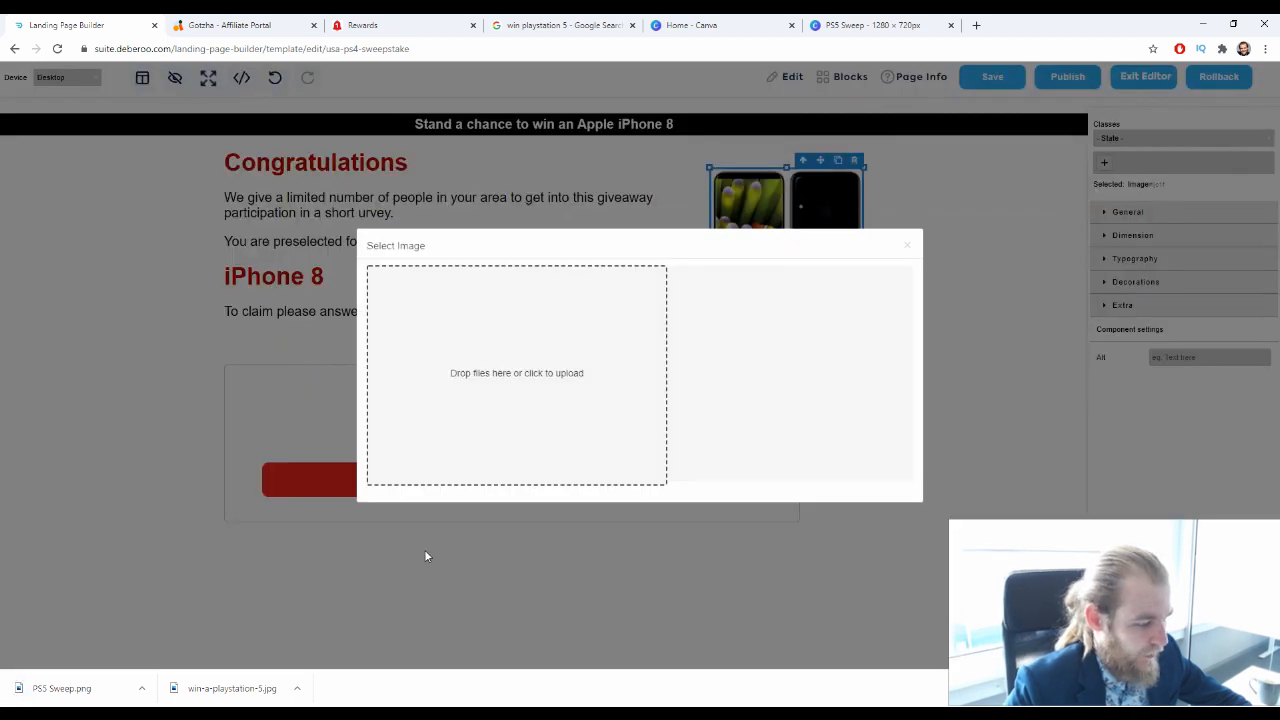
{"action": "left_click_drag", "start_coordinate": [35, 688], "coordinate": [525, 375]}
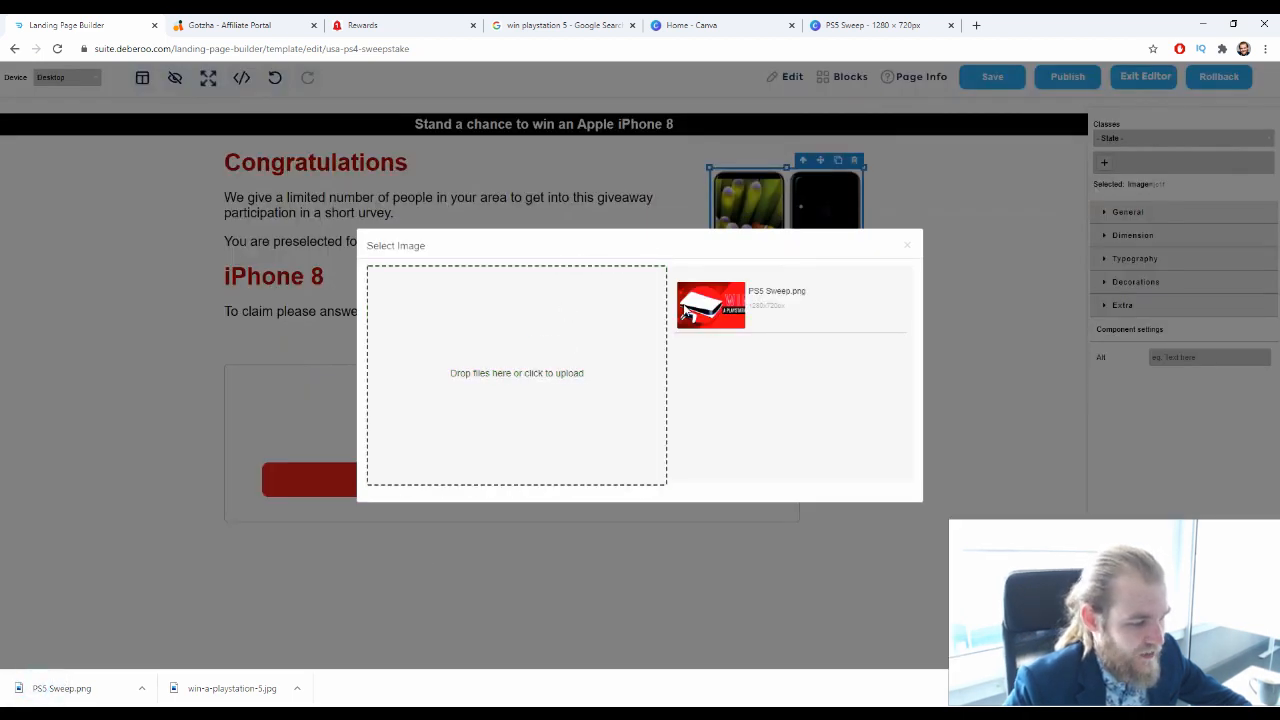
{"action": "left_click", "coordinate": [733, 303]}
{"action": "left_click", "coordinate": [907, 245]}
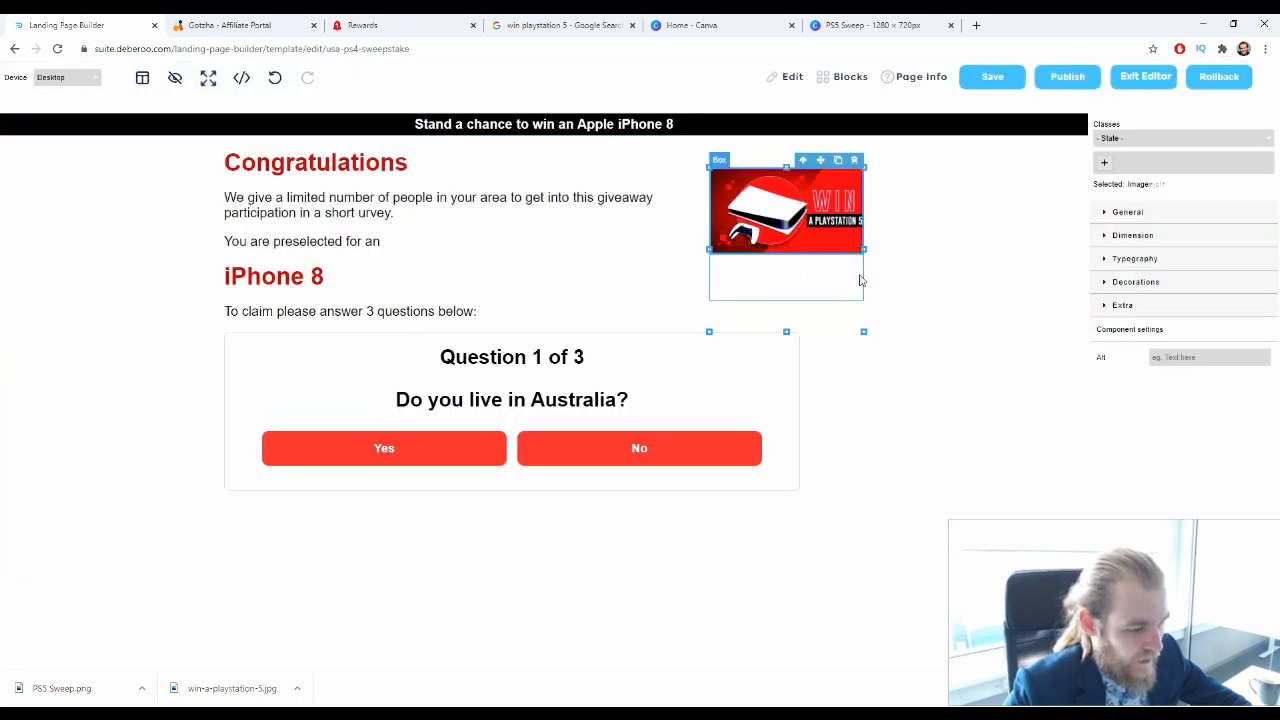
Try to resize the new PlayStation picture, and undo the picture replacement
{"action": "left_click", "coordinate": [920, 271]}
{"action": "left_click", "coordinate": [838, 220]}
{"action": "mouse_move", "coordinate": [858, 248]}
{"action": "left_mouse_down"}
{"action": "mouse_move", "coordinate": [923, 300]}
{"action": "mouse_move", "coordinate": [897, 256]}
{"action": "mouse_move", "coordinate": [872, 230]}
{"action": "mouse_move", "coordinate": [937, 349]}
{"action": "mouse_move", "coordinate": [897, 248]}
{"action": "mouse_move", "coordinate": [862, 240]}
{"action": "left_mouse_up"}
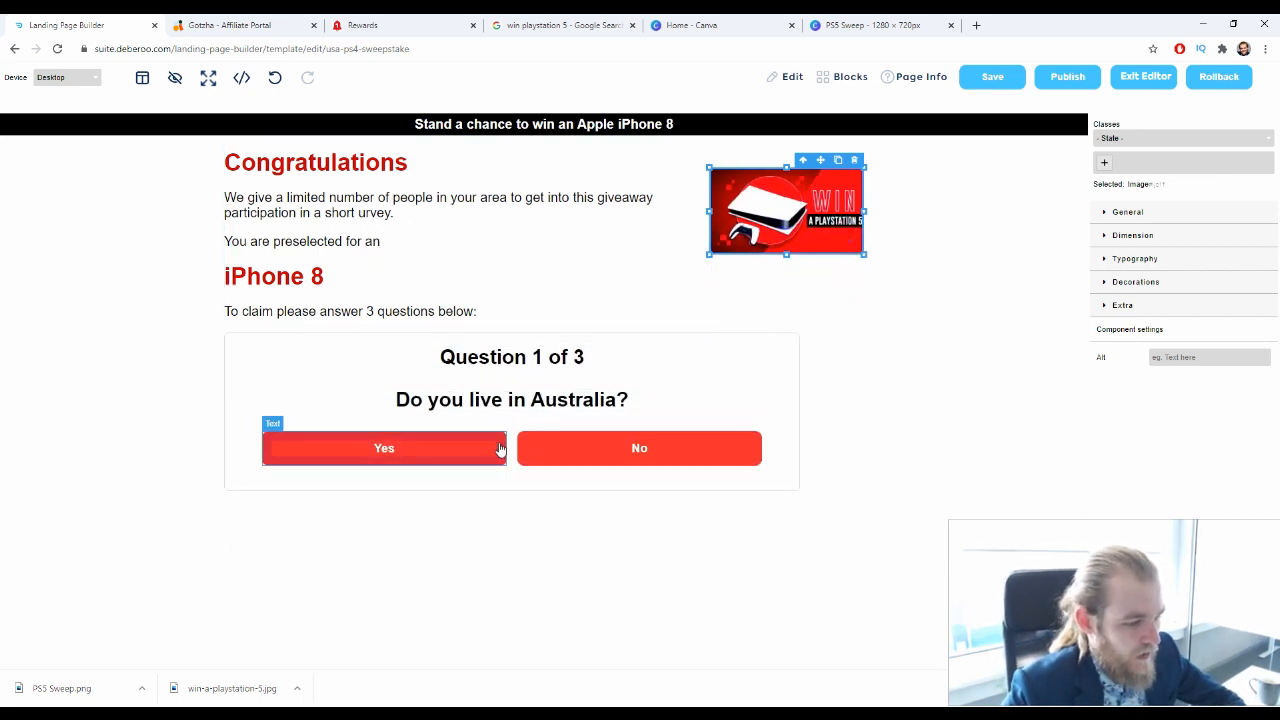
{"action": "key", "text": "ctrl+z"}
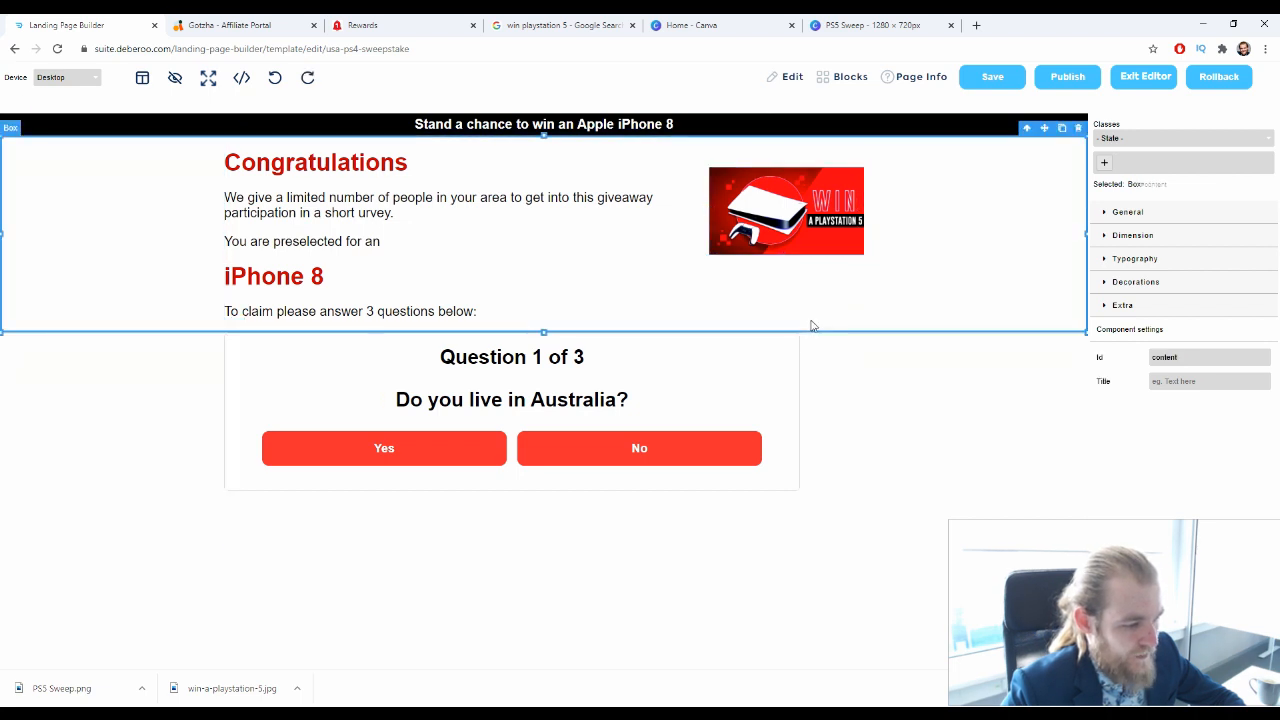
{"action": "key", "text": "ctrl+z"}
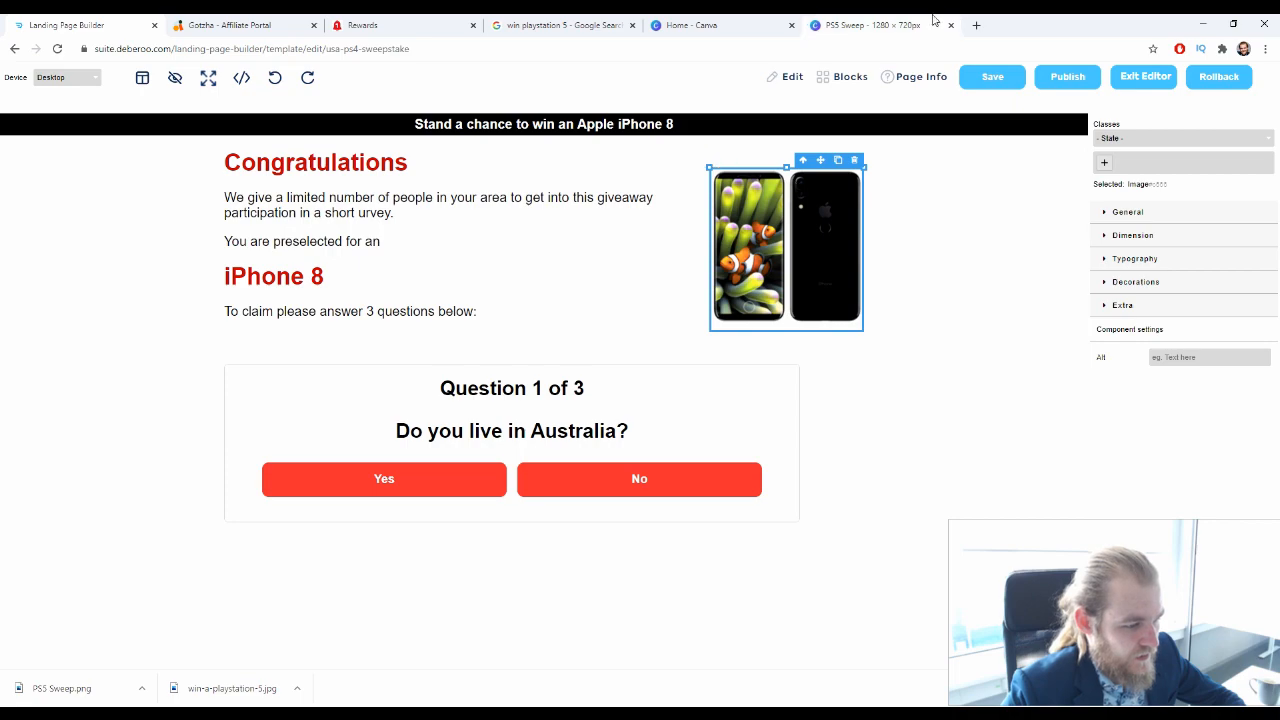
Dismiss Canva's download message and search Google Images for playstation 5
{"action": "left_click", "coordinate": [870, 25]}
{"action": "left_click", "coordinate": [1010, 179]}
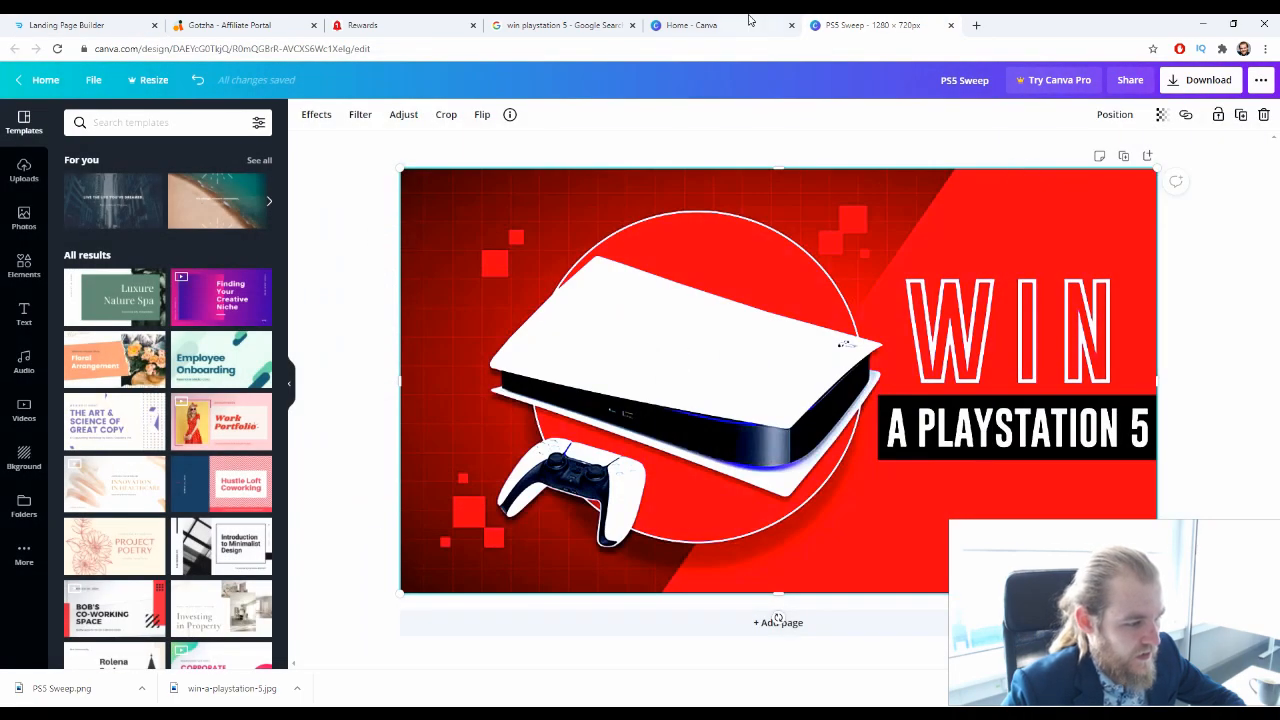
{"action": "left_click", "coordinate": [560, 25]}
{"action": "scroll", "coordinate": [343, 303], "scroll_direction": "down", "scroll_amount": 5}
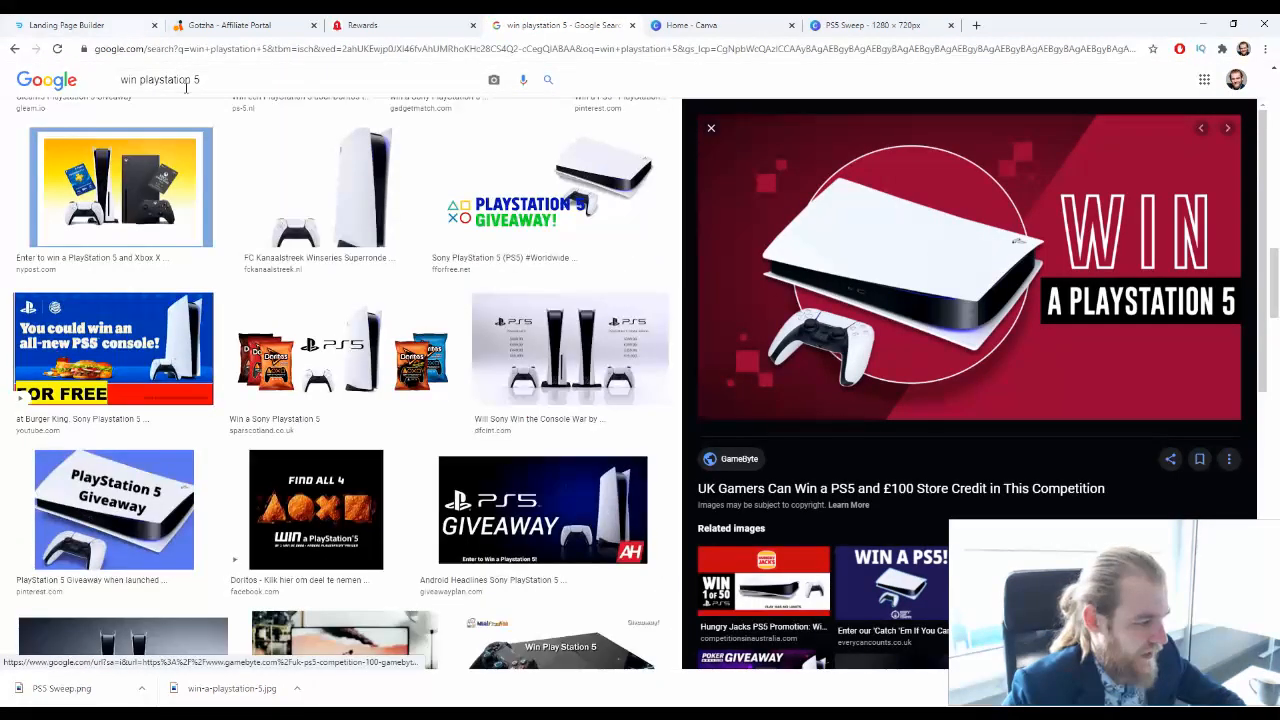
{"action": "double_click", "coordinate": [128, 79]}
{"action": "key", "text": "BackSpace"}
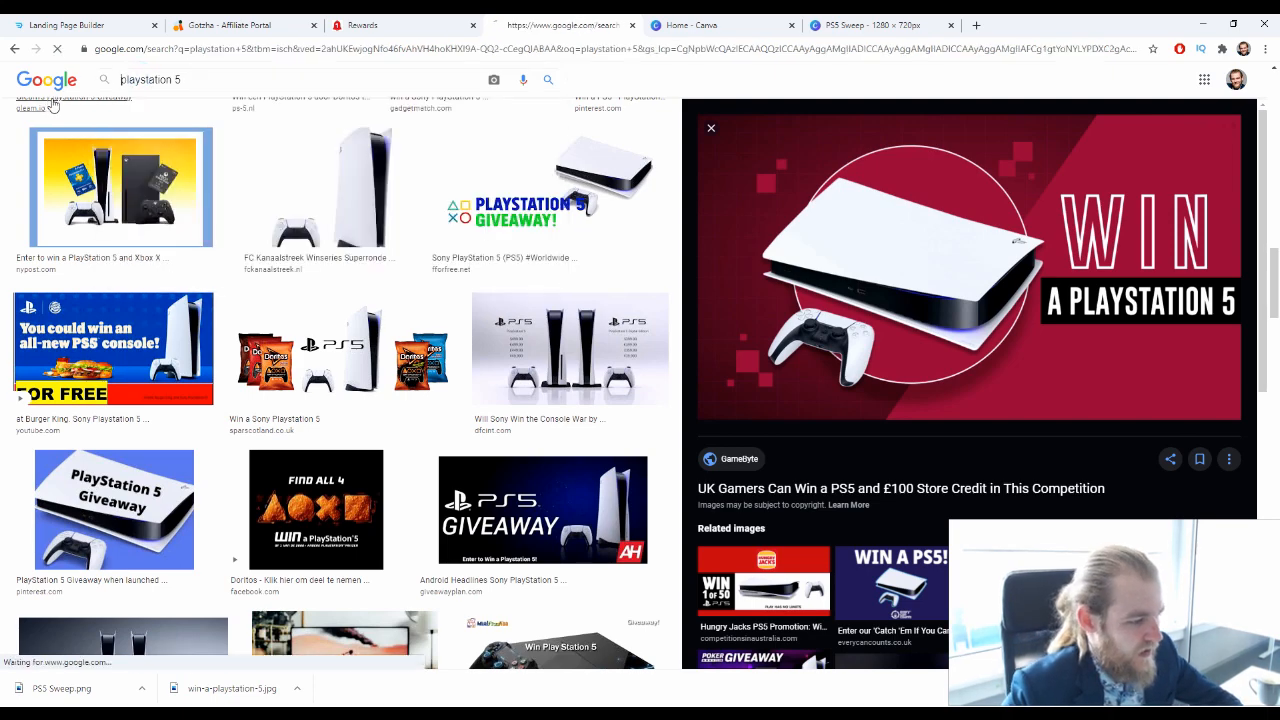
{"action": "key", "text": "Return"}
Look through the first playstation 5 image results and preview The Verge's console picture on a black background
{"action": "scroll", "coordinate": [660, 250], "scroll_direction": "down", "scroll_amount": 8}
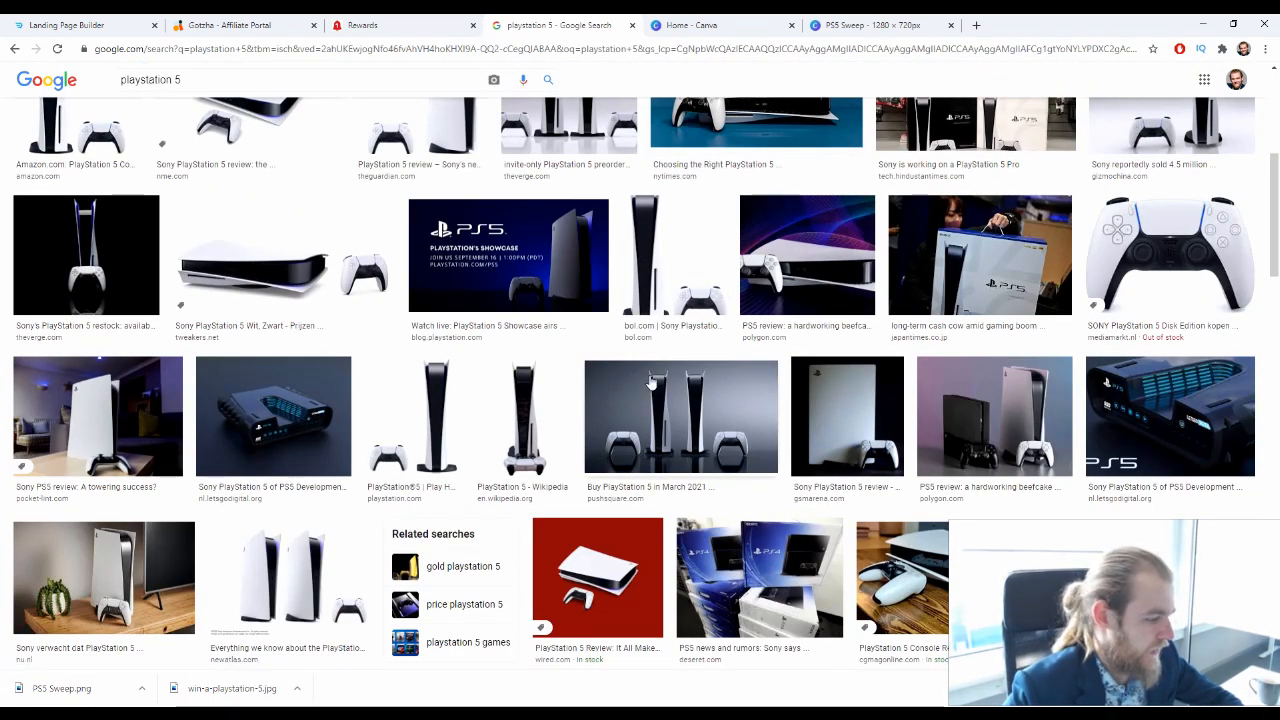
{"action": "scroll", "coordinate": [527, 390], "scroll_direction": "up", "scroll_amount": 1}
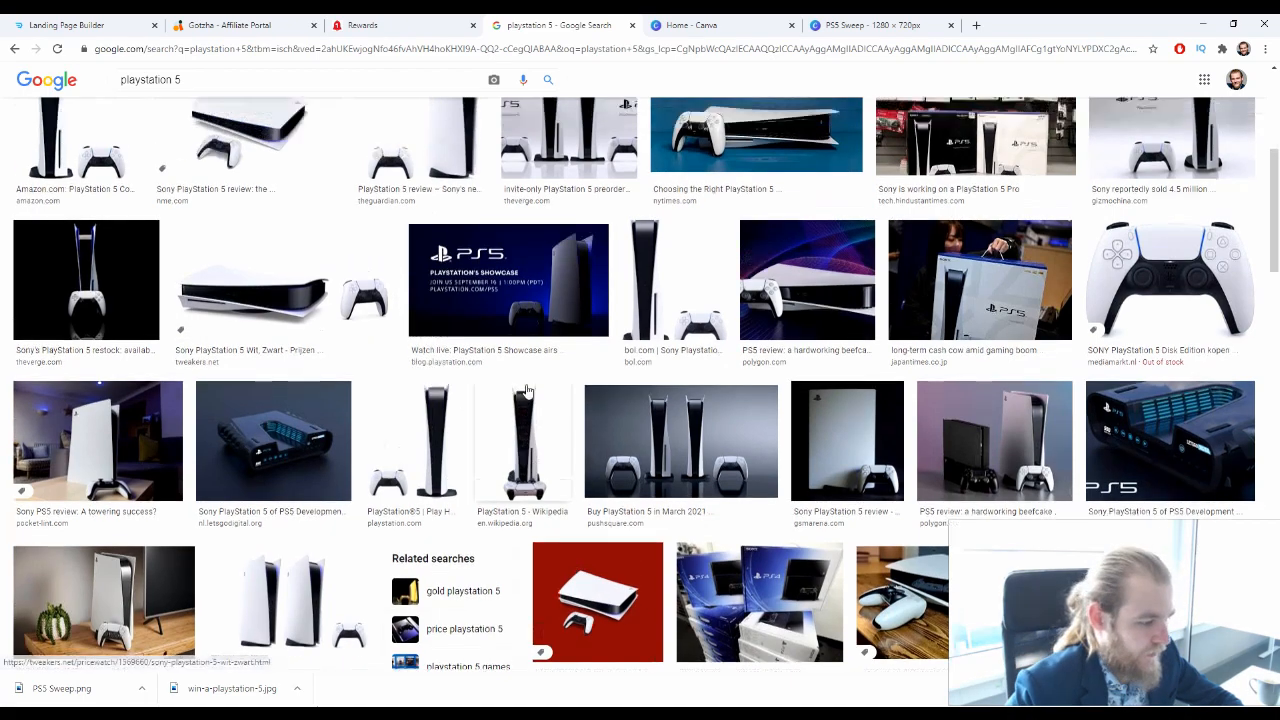
{"action": "scroll", "coordinate": [527, 390], "scroll_direction": "up", "scroll_amount": 4}
{"action": "scroll", "coordinate": [191, 205], "scroll_direction": "down", "scroll_amount": 6}
{"action": "scroll", "coordinate": [191, 205], "scroll_direction": "up", "scroll_amount": 4}
{"action": "left_click", "coordinate": [108, 384]}
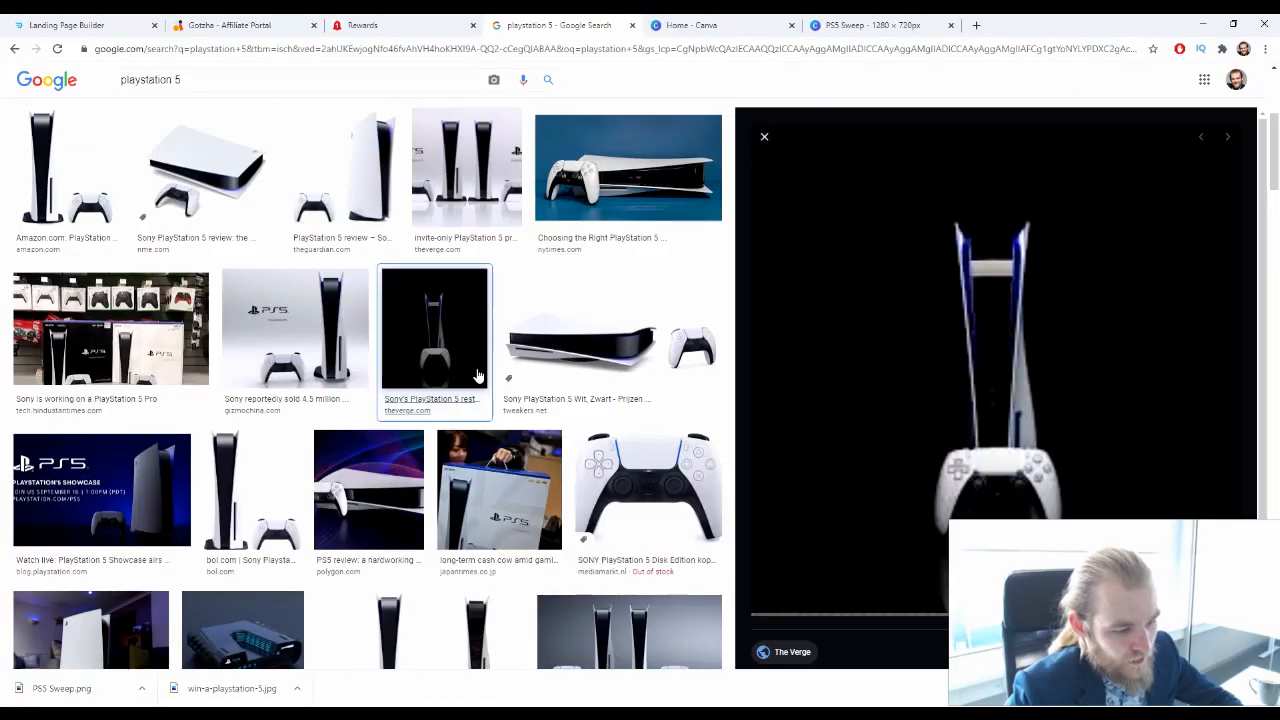
{"action": "scroll", "coordinate": [478, 375], "scroll_direction": "down", "scroll_amount": 2}
{"action": "left_click", "coordinate": [764, 136]}
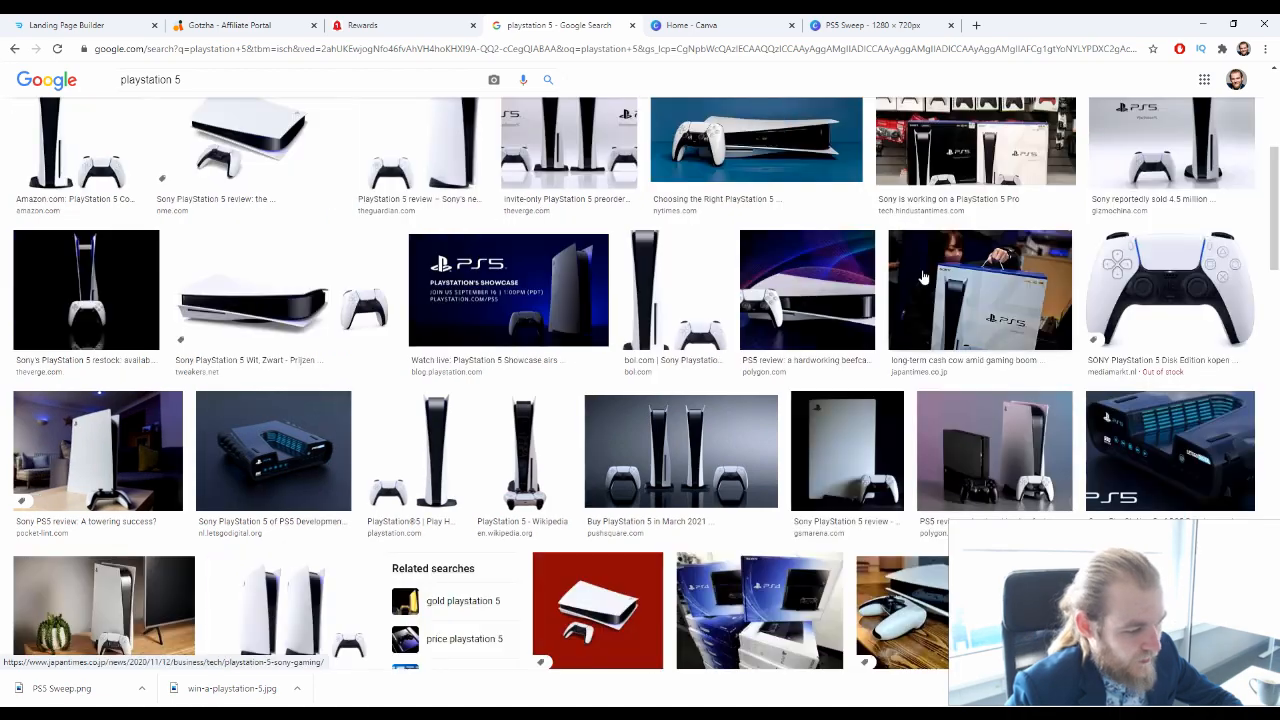
Examine the remaining playstation 5 image results for a picture that suits the giveaway page
{"action": "scroll", "coordinate": [924, 277], "scroll_direction": "down", "scroll_amount": 2}
{"action": "scroll", "coordinate": [771, 334], "scroll_direction": "down", "scroll_amount": 4}
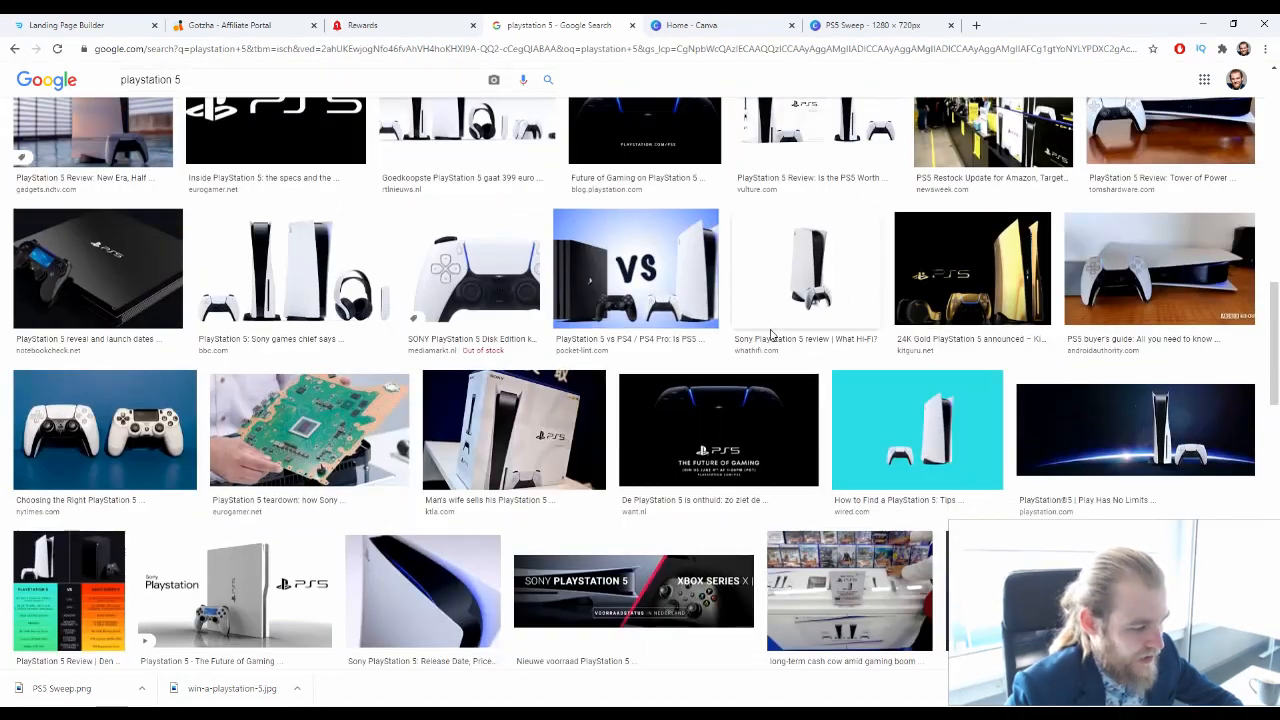
{"action": "scroll", "coordinate": [771, 334], "scroll_direction": "down", "scroll_amount": 2}
{"action": "scroll", "coordinate": [700, 350], "scroll_direction": "down", "scroll_amount": 3}
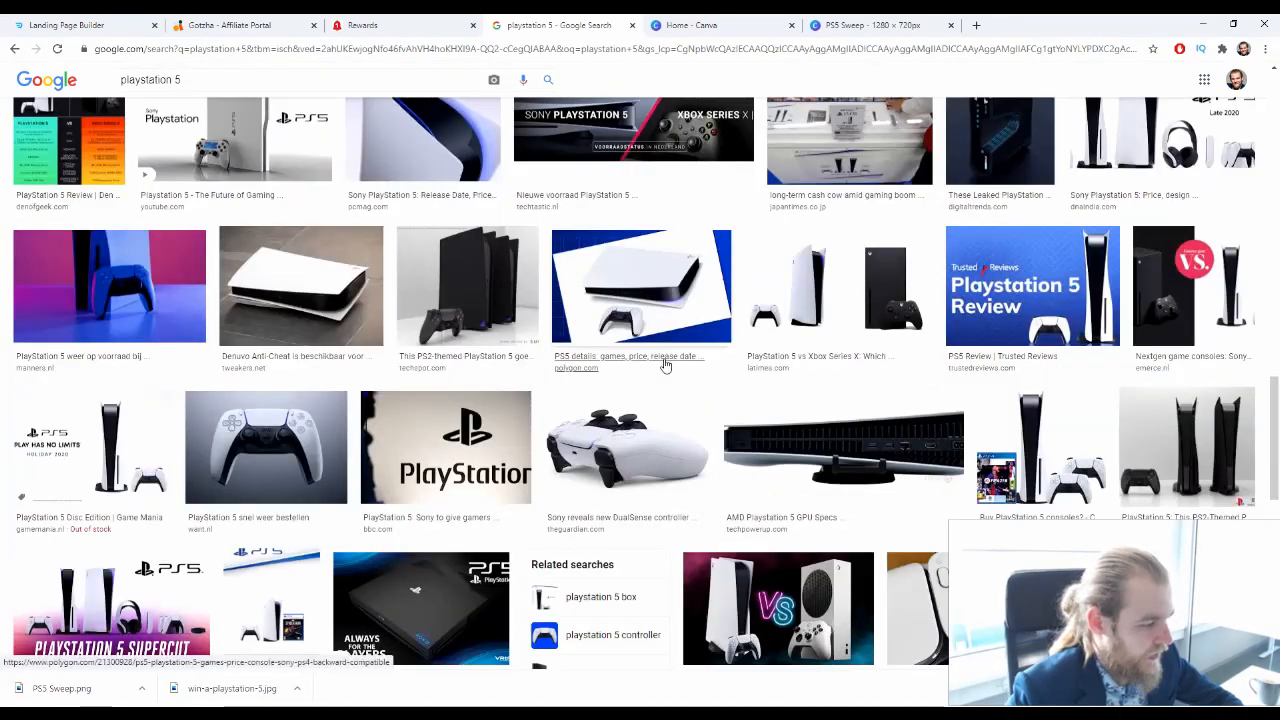
{"action": "scroll", "coordinate": [665, 367], "scroll_direction": "up", "scroll_amount": 2}
{"action": "scroll", "coordinate": [650, 370], "scroll_direction": "down", "scroll_amount": 3}
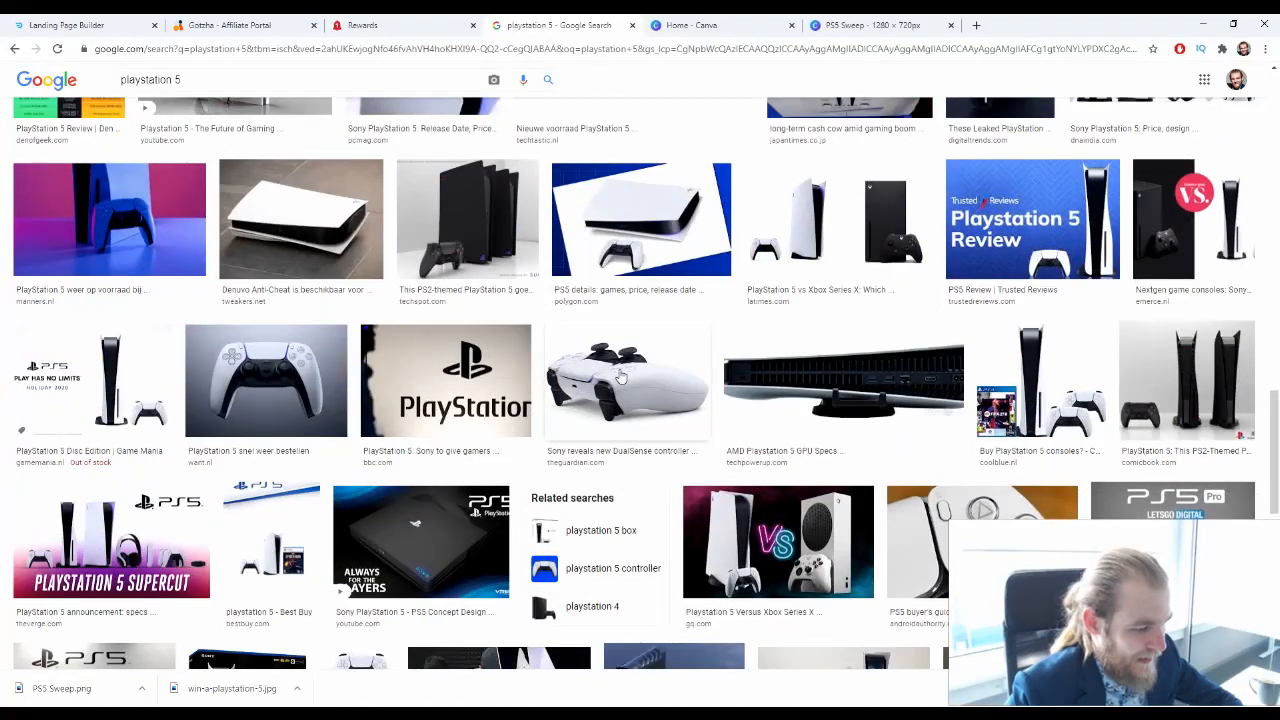
{"action": "scroll", "coordinate": [620, 380], "scroll_direction": "down", "scroll_amount": 3}
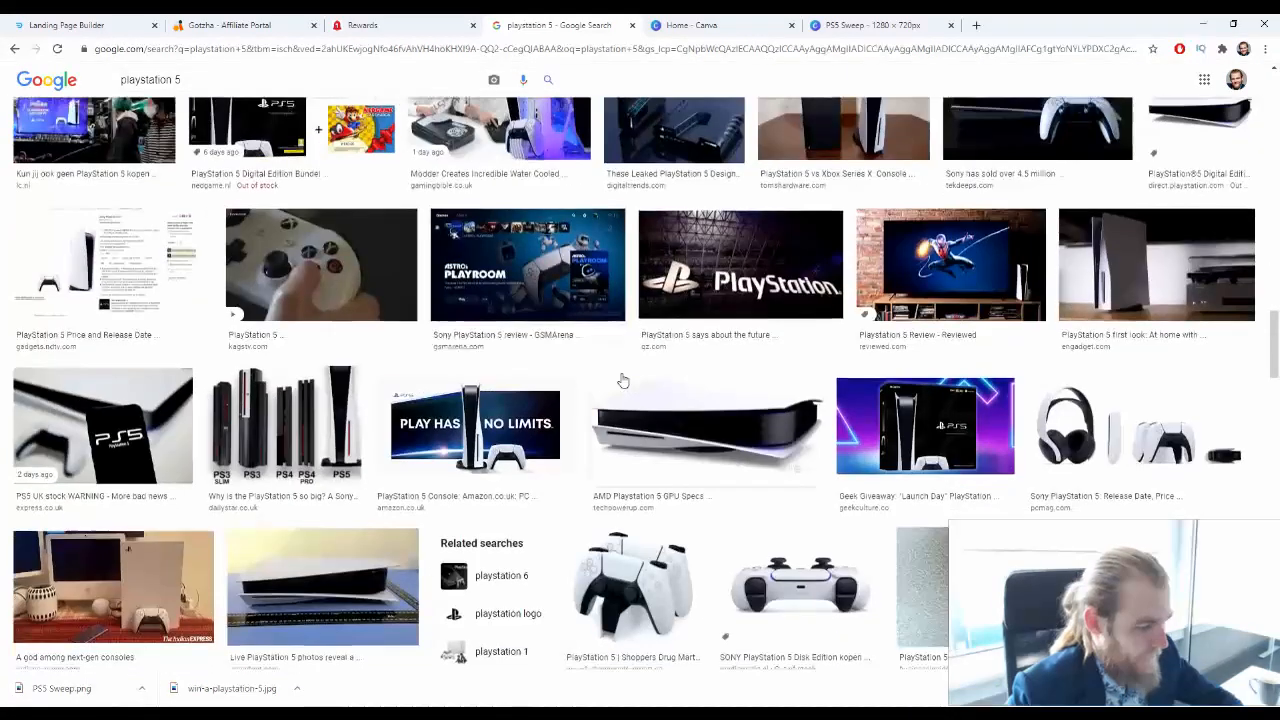
{"action": "scroll", "coordinate": [625, 380], "scroll_direction": "down", "scroll_amount": 1}
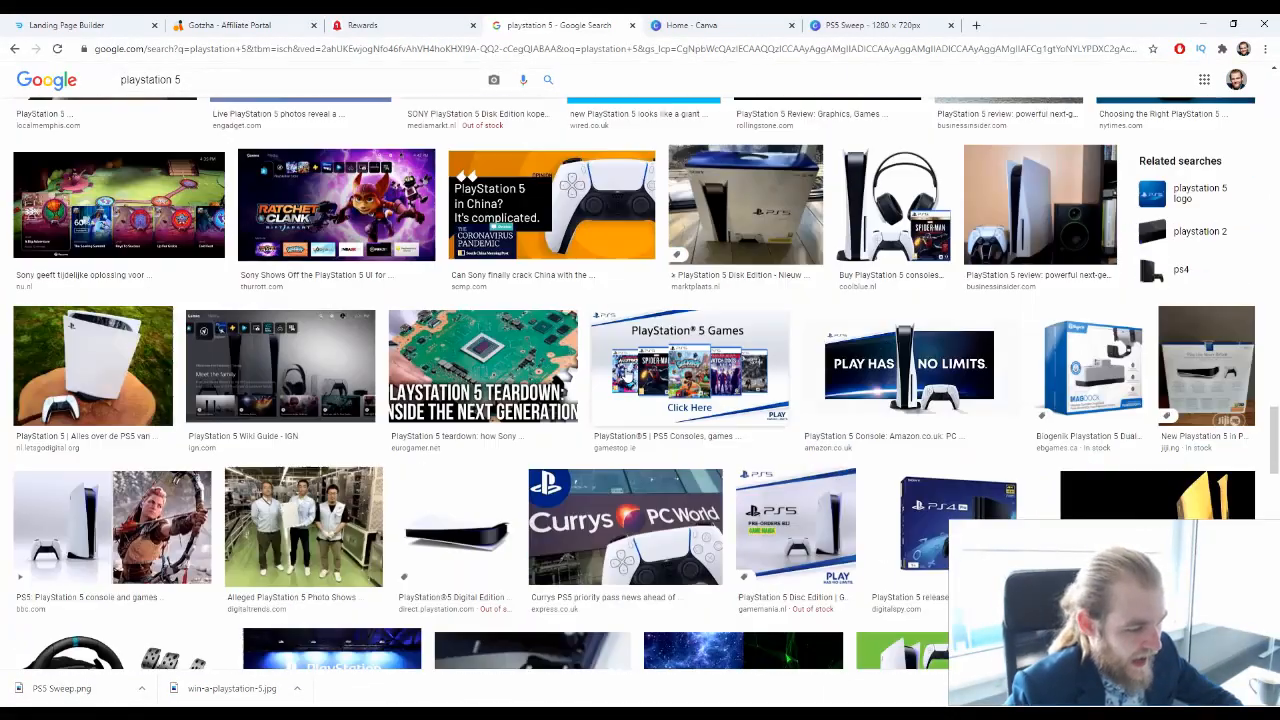
{"action": "scroll", "coordinate": [631, 373], "scroll_direction": "down", "scroll_amount": 3}
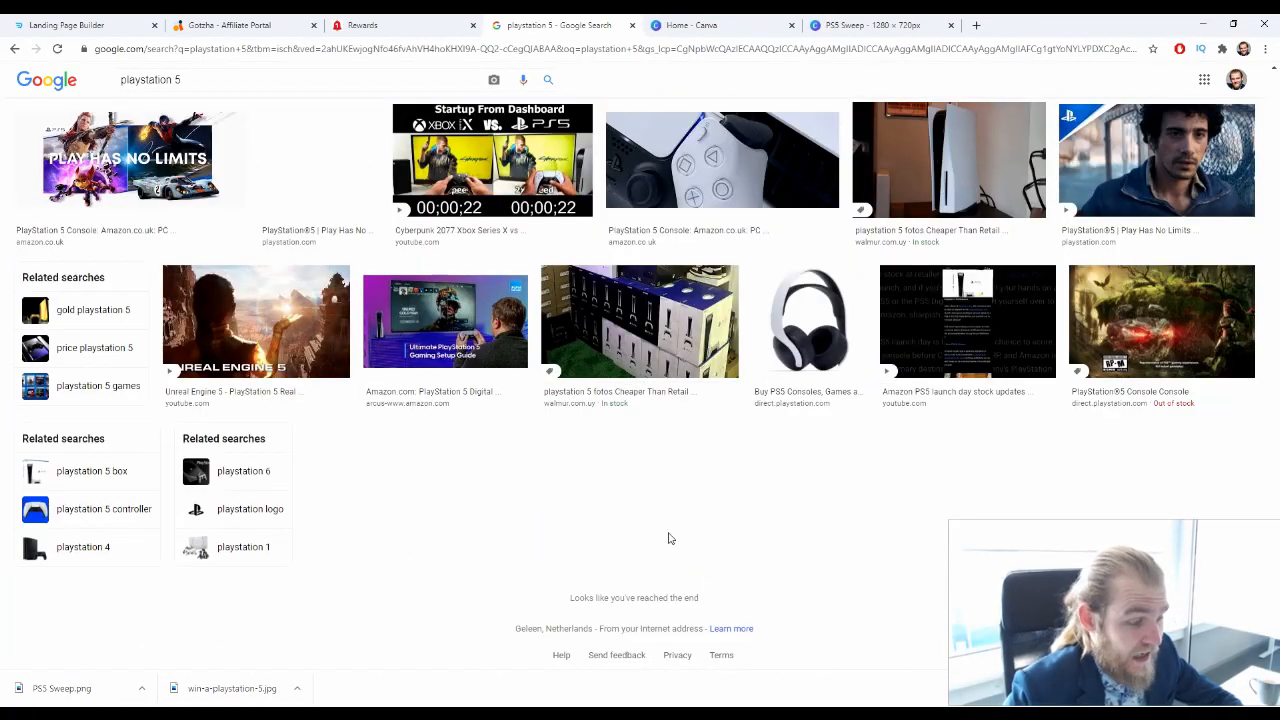
{"action": "scroll", "coordinate": [712, 523], "scroll_direction": "down", "scroll_amount": 10}
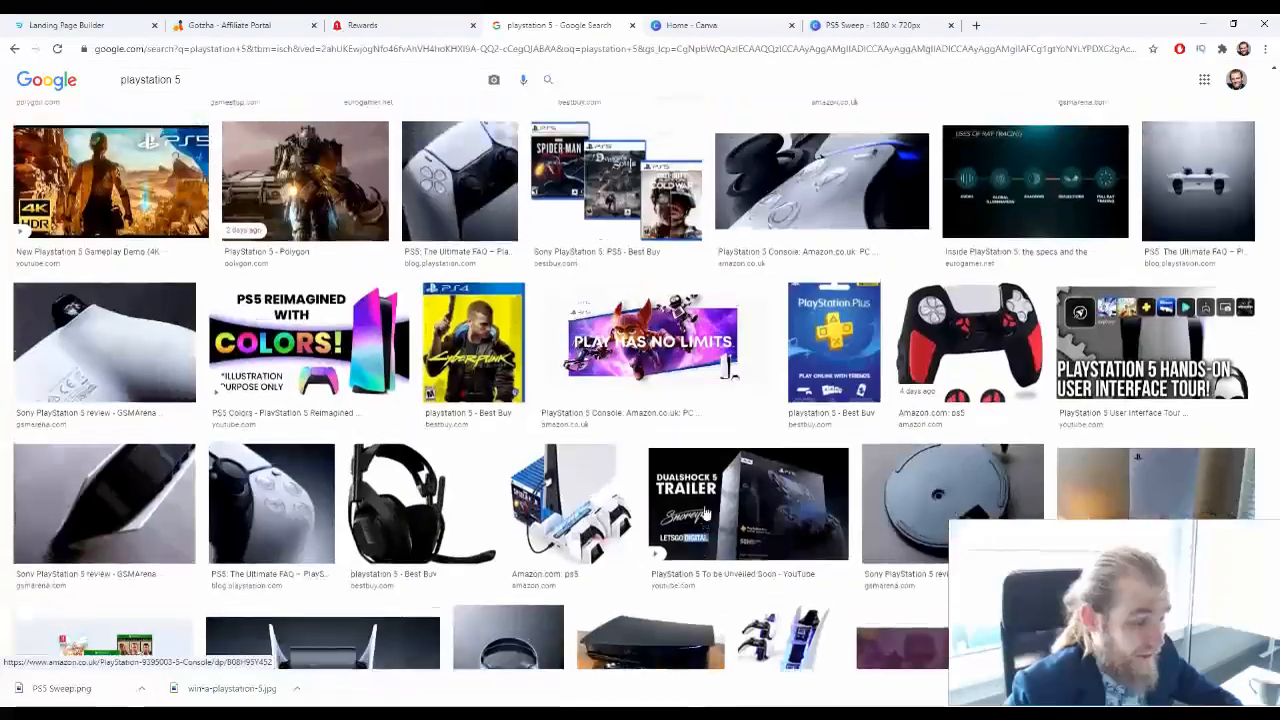
{"action": "scroll", "coordinate": [712, 503], "scroll_direction": "down", "scroll_amount": 15}
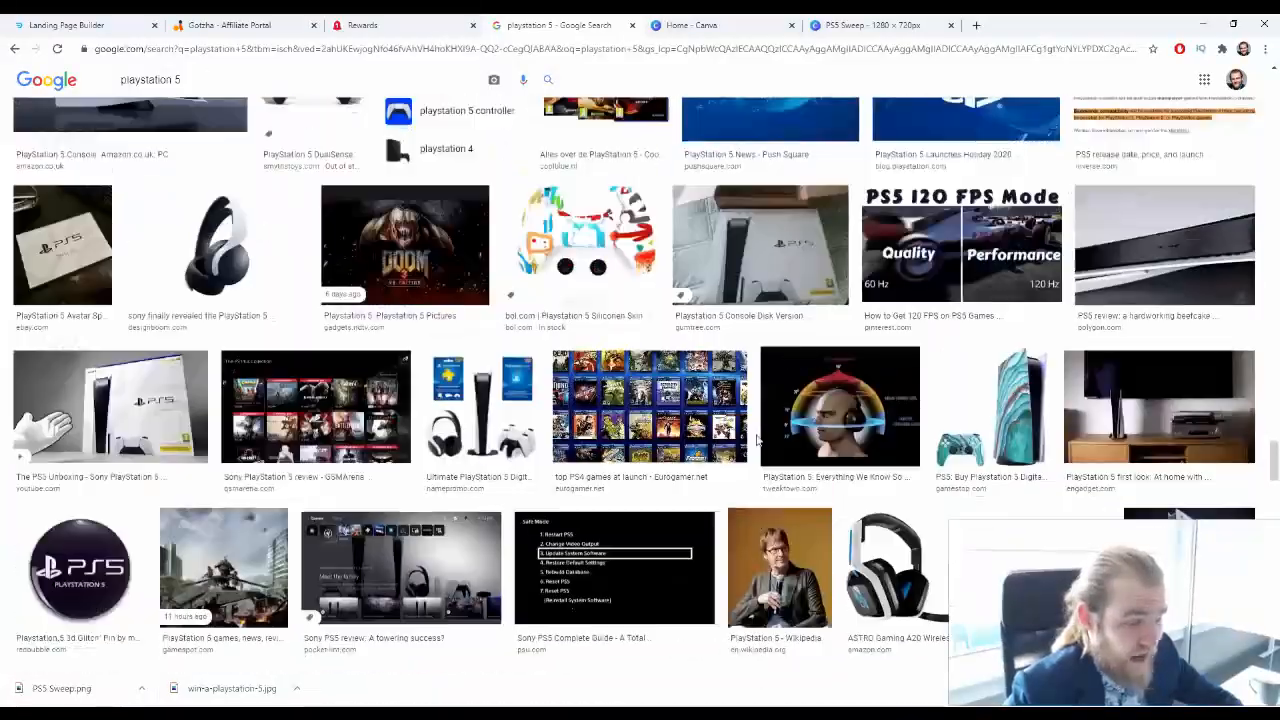
{"action": "scroll", "coordinate": [752, 438], "scroll_direction": "down", "scroll_amount": 15}
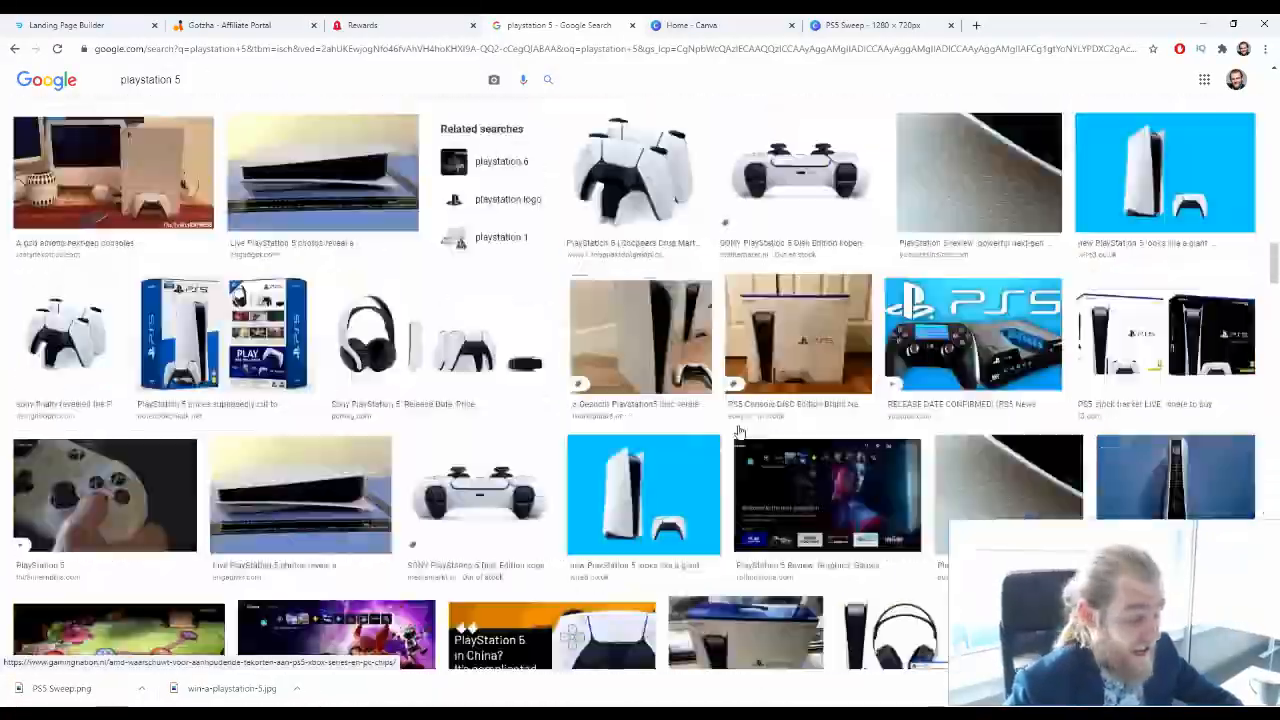
{"action": "scroll", "coordinate": [557, 361], "scroll_direction": "up", "scroll_amount": 20}
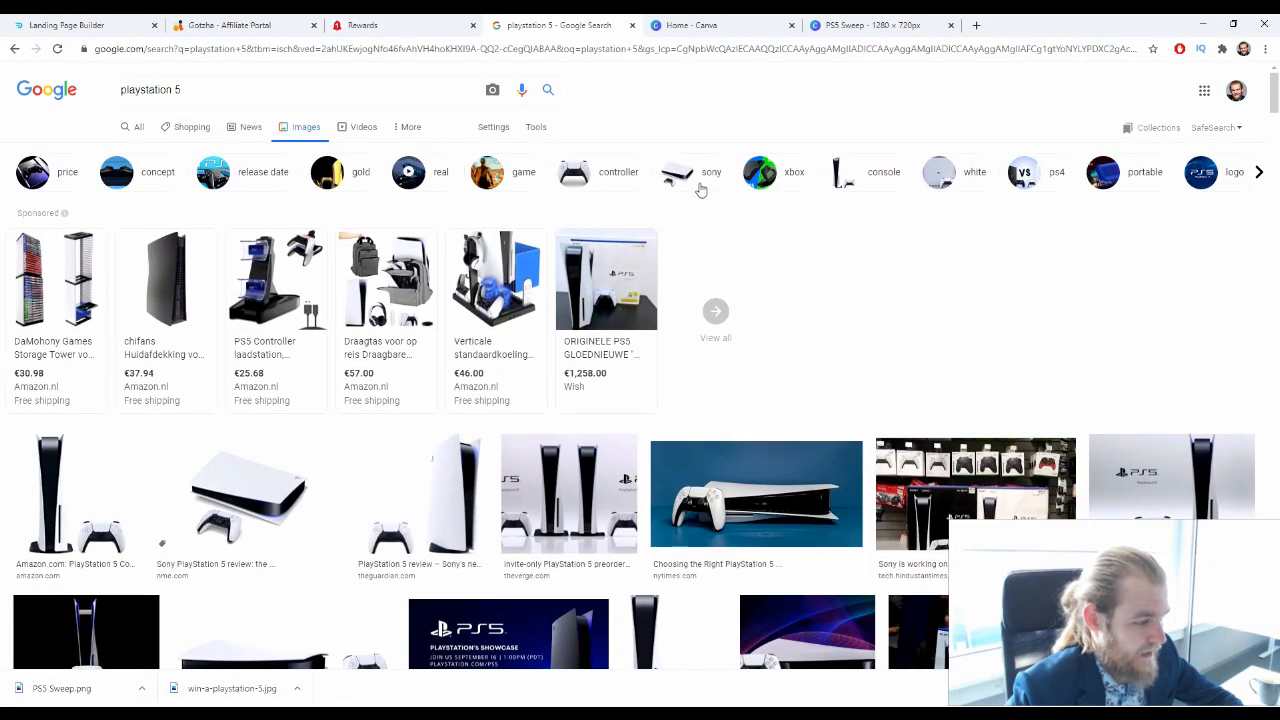
Narrow the image results to sony and preview The Financial Express console picture with its related images
{"action": "left_click", "coordinate": [700, 188]}
{"action": "scroll", "coordinate": [390, 458], "scroll_direction": "down", "scroll_amount": 2}
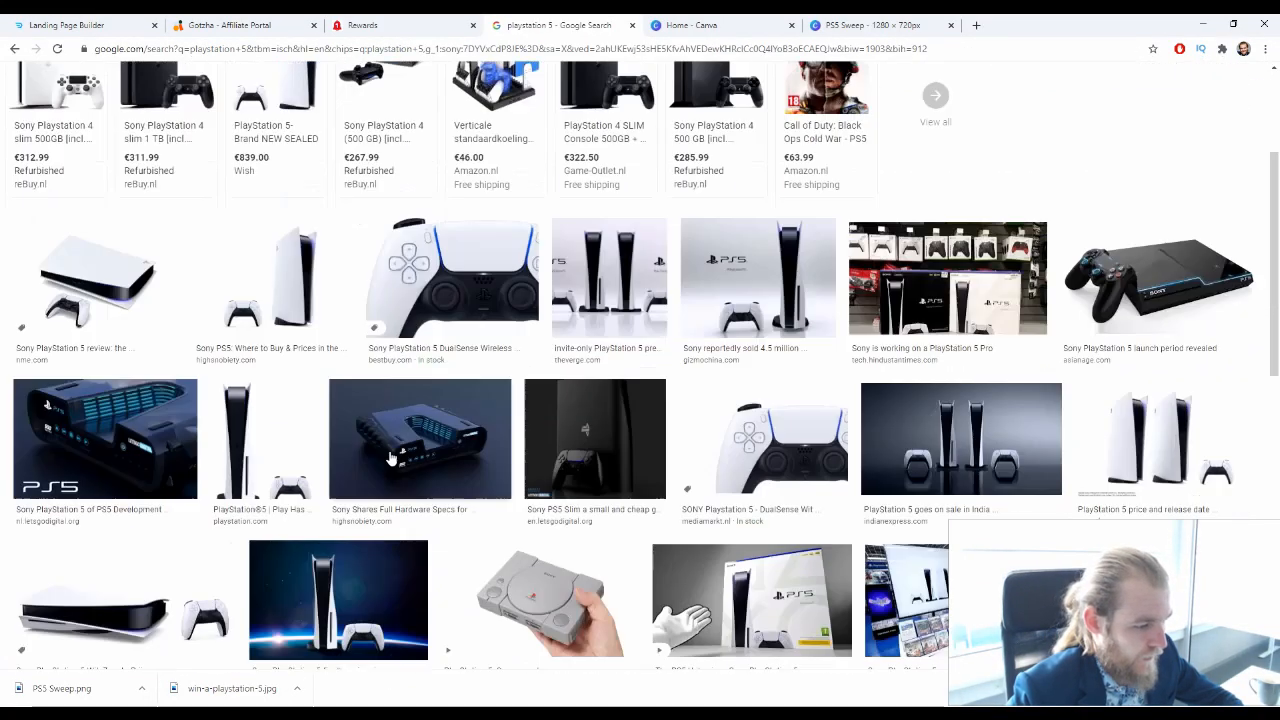
{"action": "scroll", "coordinate": [446, 451], "scroll_direction": "down", "scroll_amount": 2}
{"action": "scroll", "coordinate": [446, 451], "scroll_direction": "up", "scroll_amount": 2}
{"action": "scroll", "coordinate": [755, 313], "scroll_direction": "down", "scroll_amount": 2}
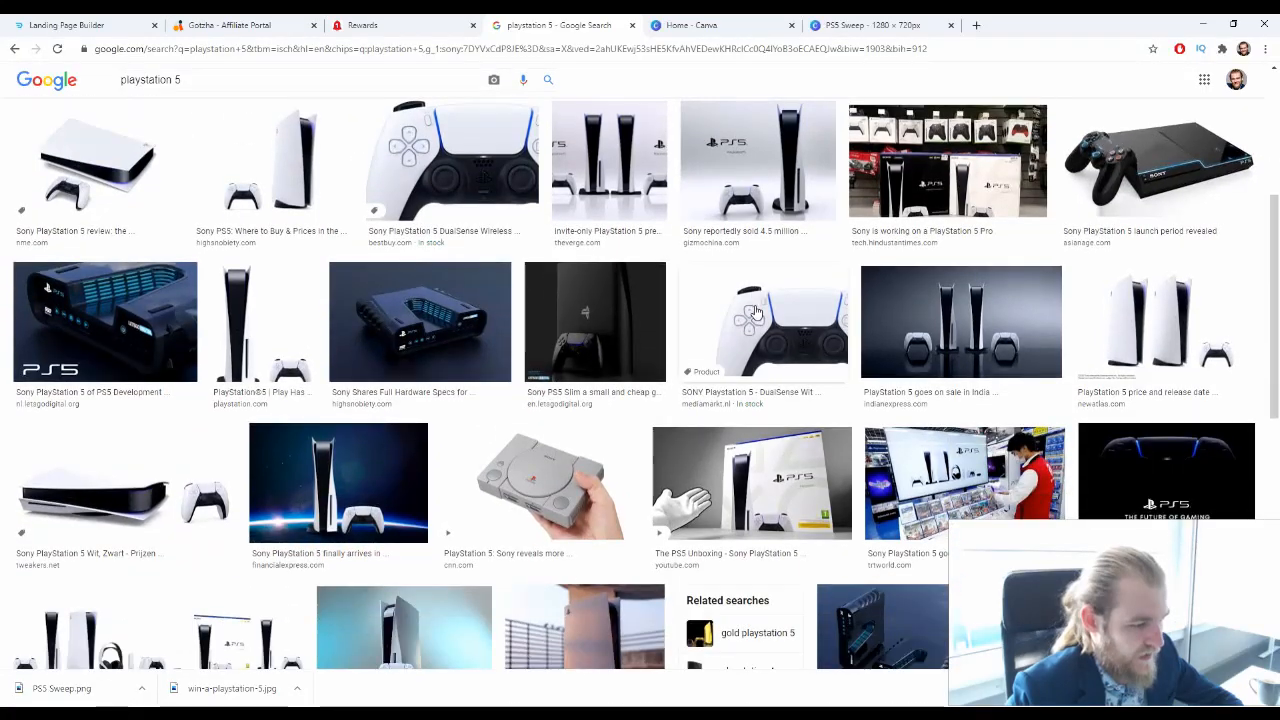
{"action": "scroll", "coordinate": [755, 313], "scroll_direction": "down", "scroll_amount": 1}
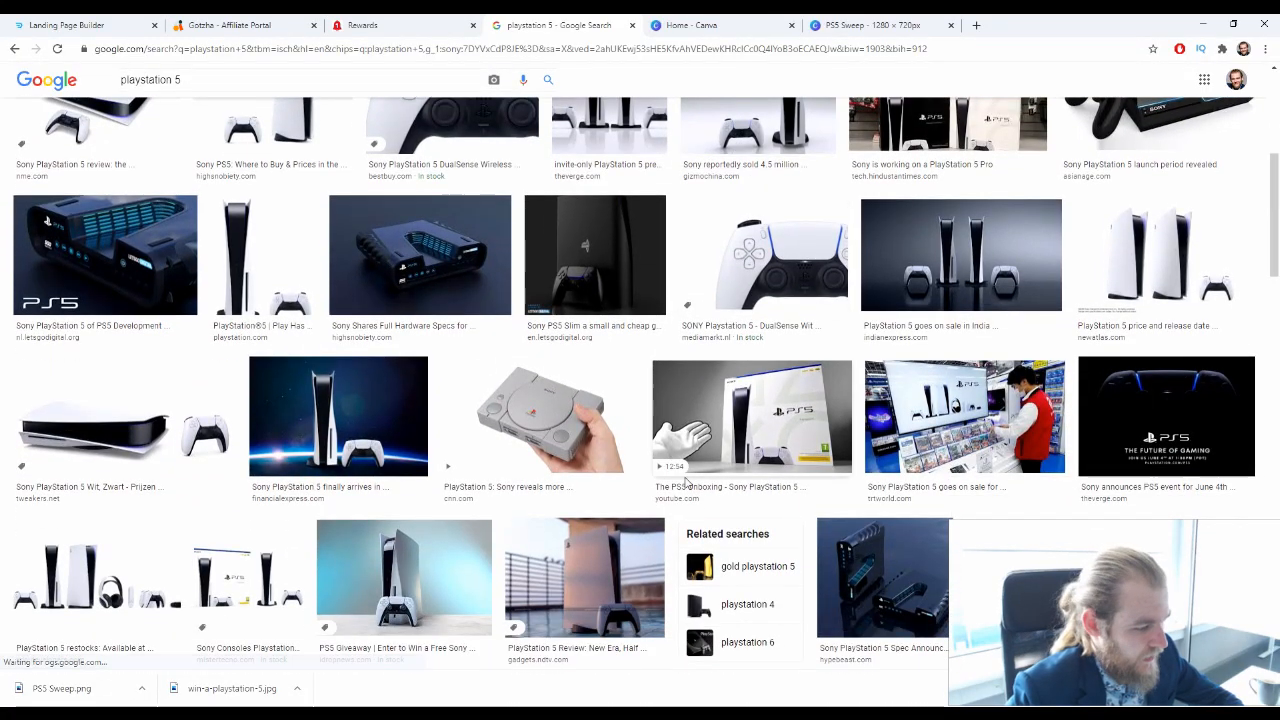
{"action": "left_click", "coordinate": [380, 437]}
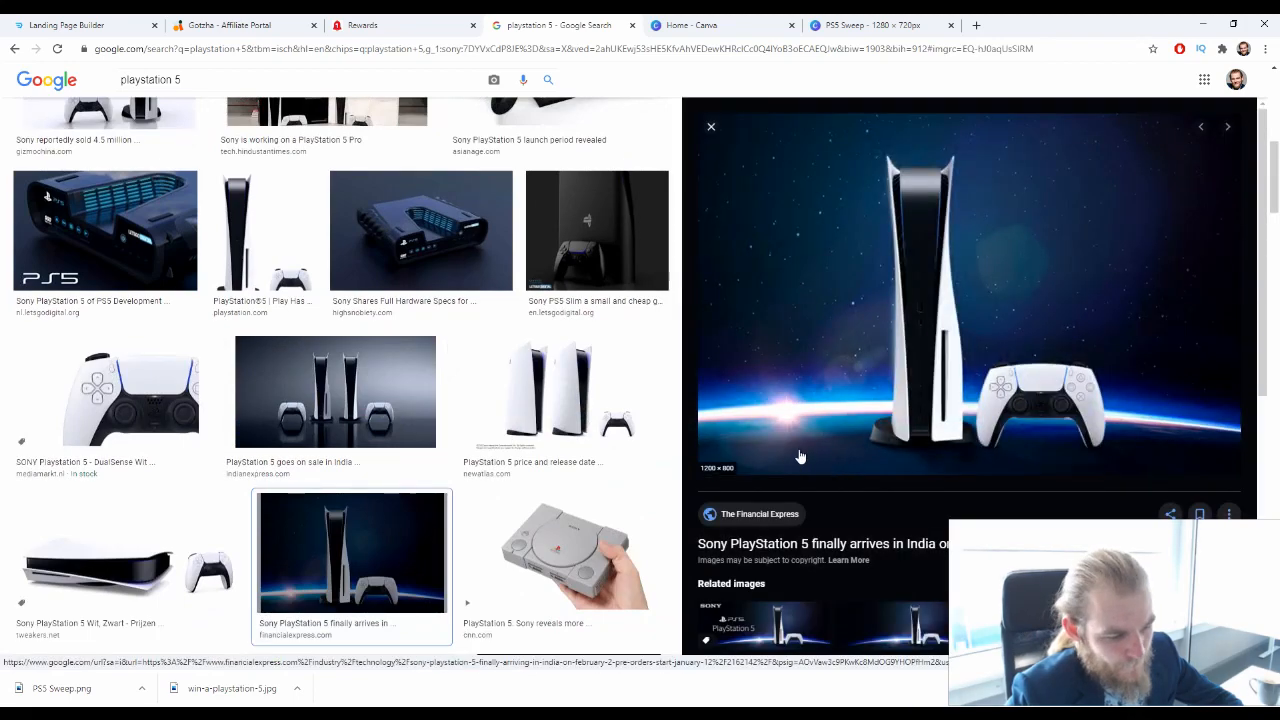
{"action": "scroll", "coordinate": [800, 451], "scroll_direction": "down", "scroll_amount": 4}
{"action": "scroll", "coordinate": [918, 332], "scroll_direction": "up", "scroll_amount": 2}
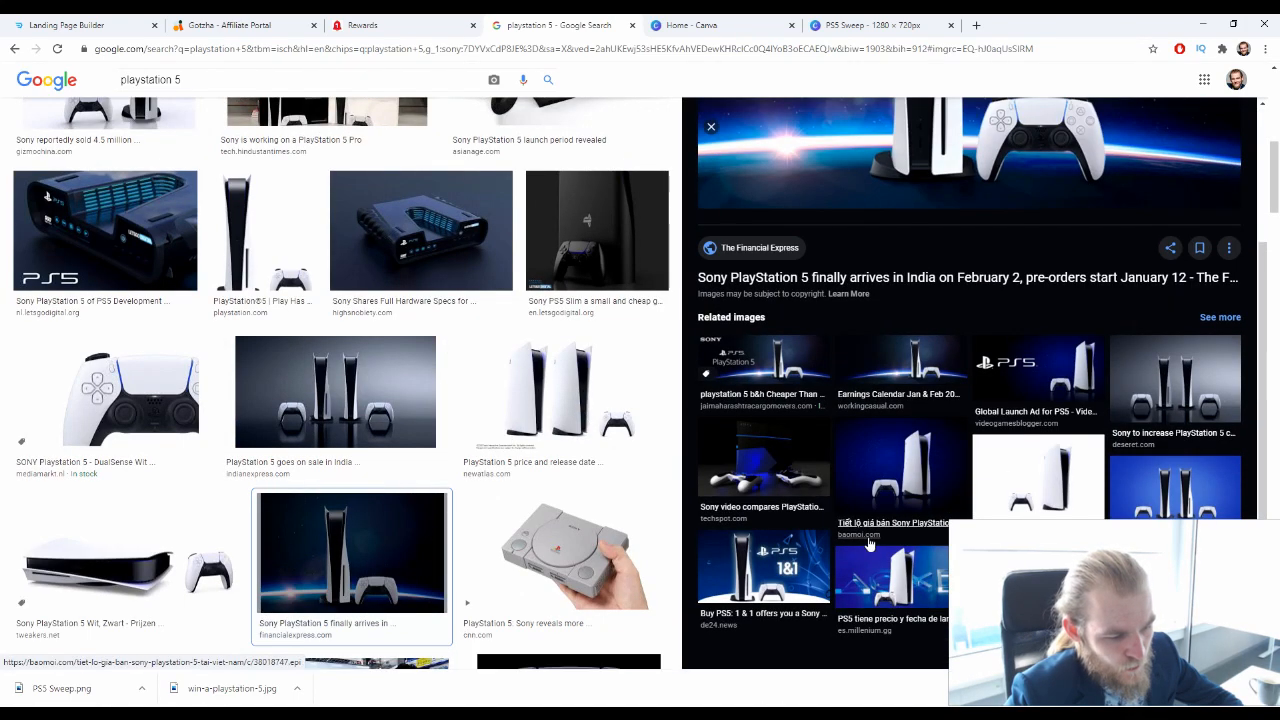
Look further through the sony-filtered image results and preview Best Buy's PlayStation 5 Digital Edition console picture
{"action": "scroll", "coordinate": [603, 463], "scroll_direction": "down", "scroll_amount": 3}
{"action": "scroll", "coordinate": [603, 463], "scroll_direction": "down", "scroll_amount": 10}
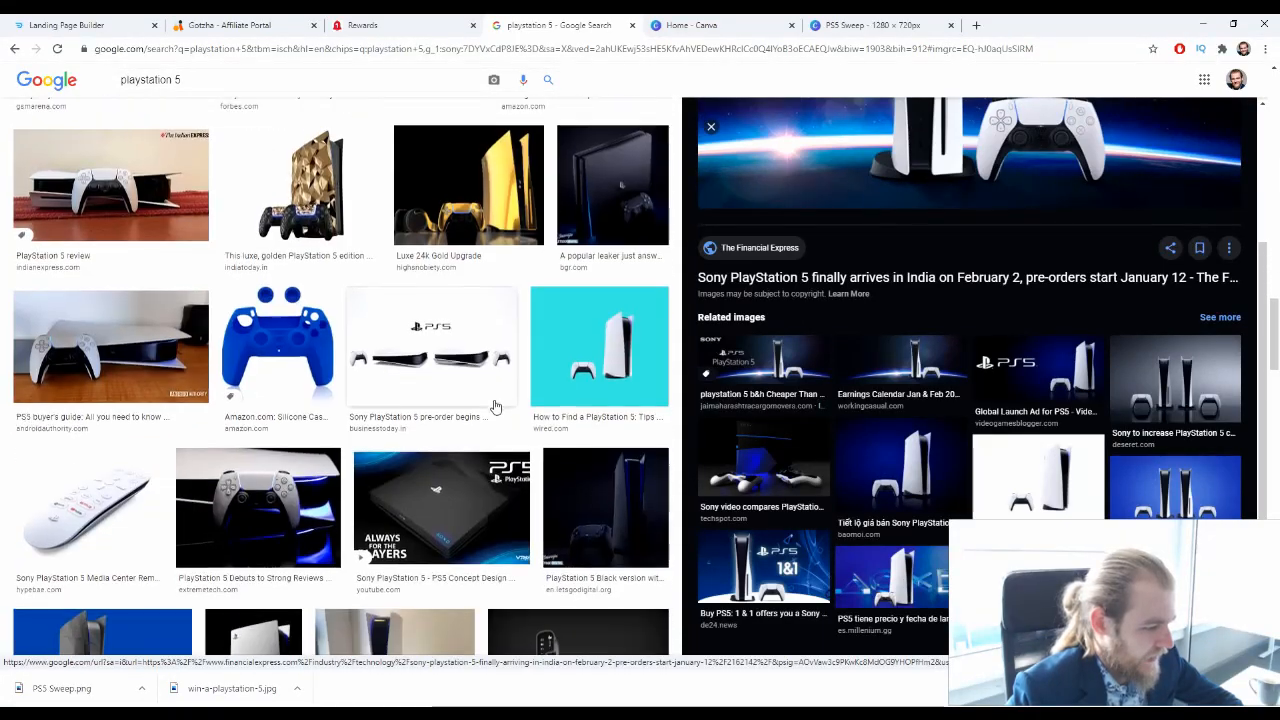
{"action": "scroll", "coordinate": [494, 405], "scroll_direction": "down", "scroll_amount": 8}
{"action": "scroll", "coordinate": [494, 405], "scroll_direction": "up", "scroll_amount": 3}
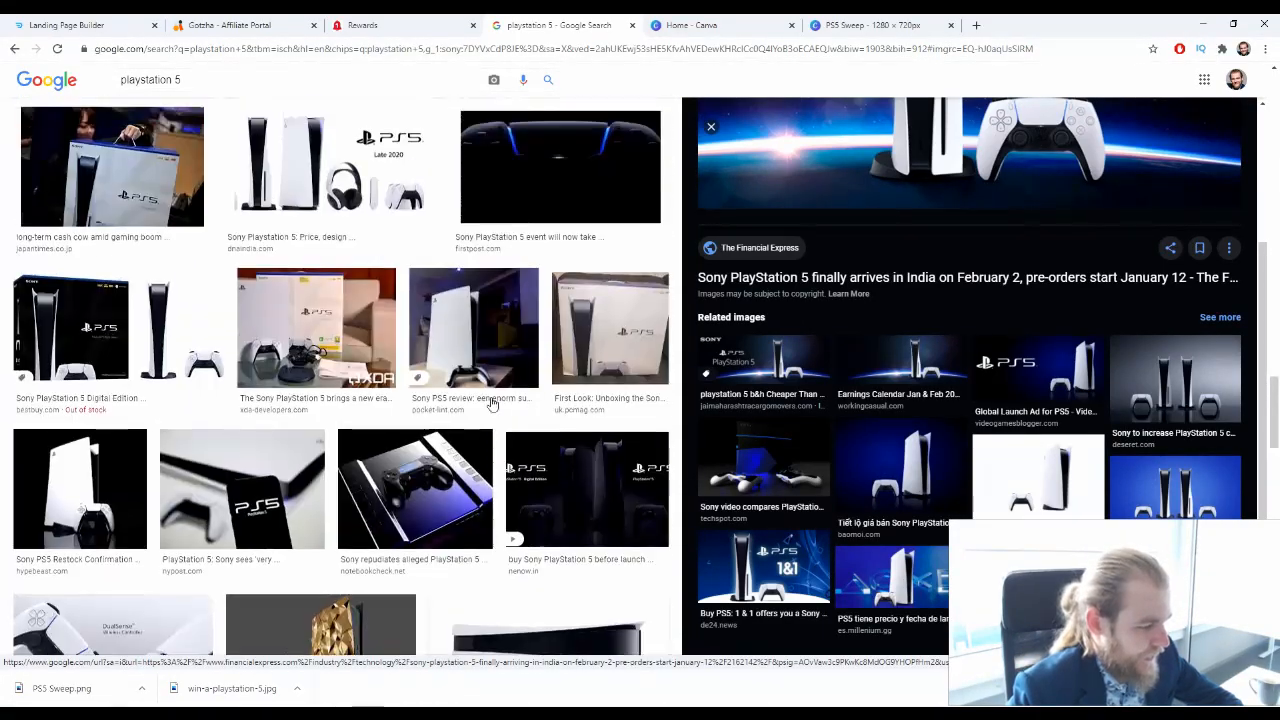
{"action": "left_click", "coordinate": [190, 206]}
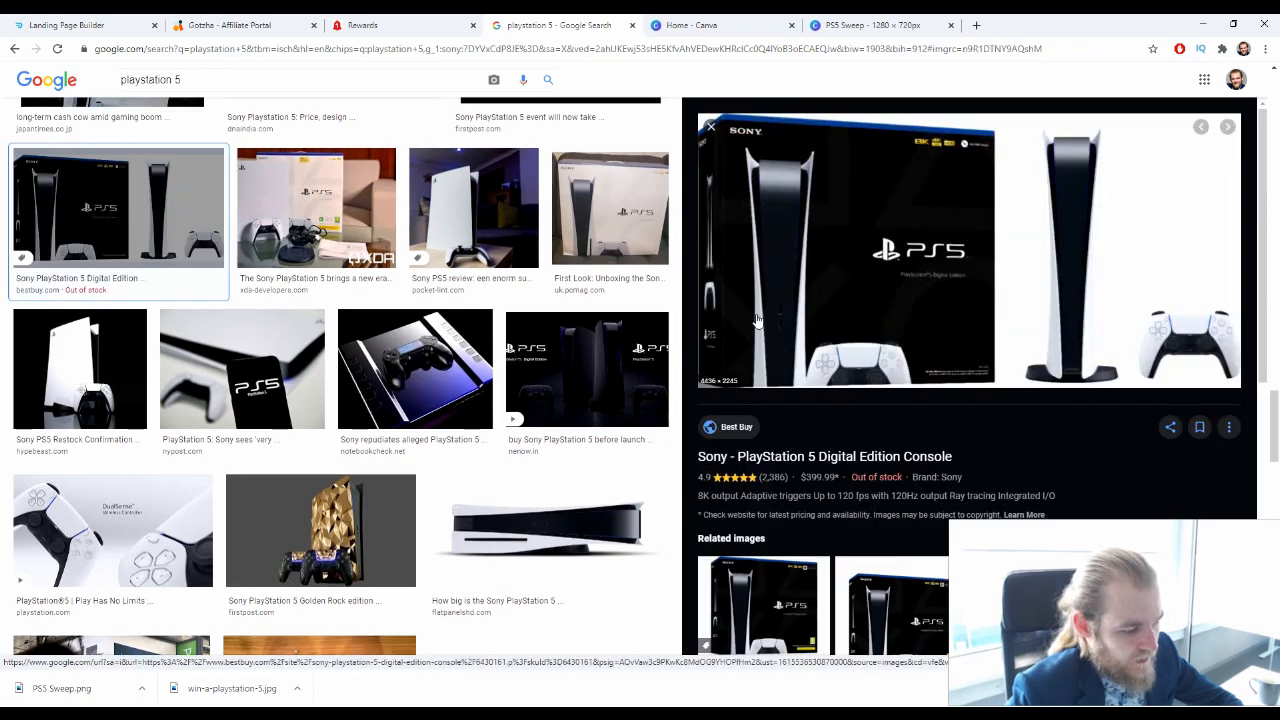
Examine the rest of the sony-filtered PlayStation 5 images for a picture that suits the giveaway page
{"action": "scroll", "coordinate": [560, 312], "scroll_direction": "down", "scroll_amount": 5}
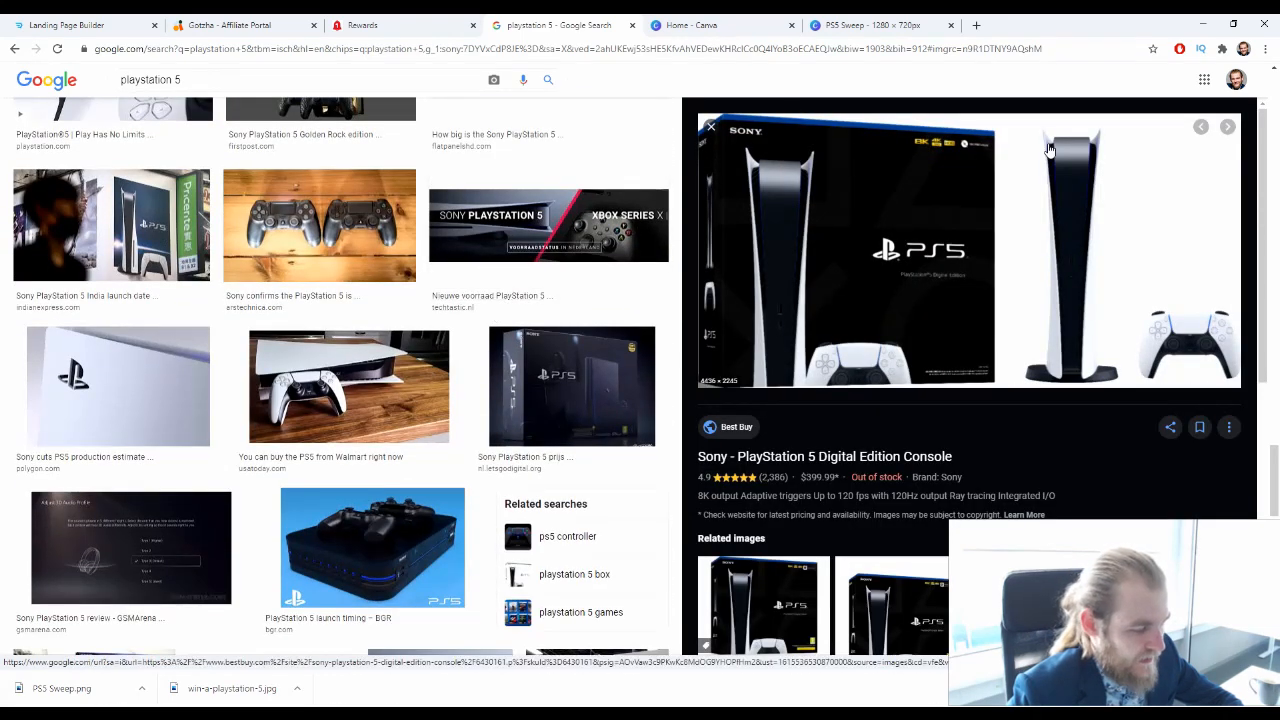
{"action": "scroll", "coordinate": [482, 400], "scroll_direction": "down", "scroll_amount": 8}
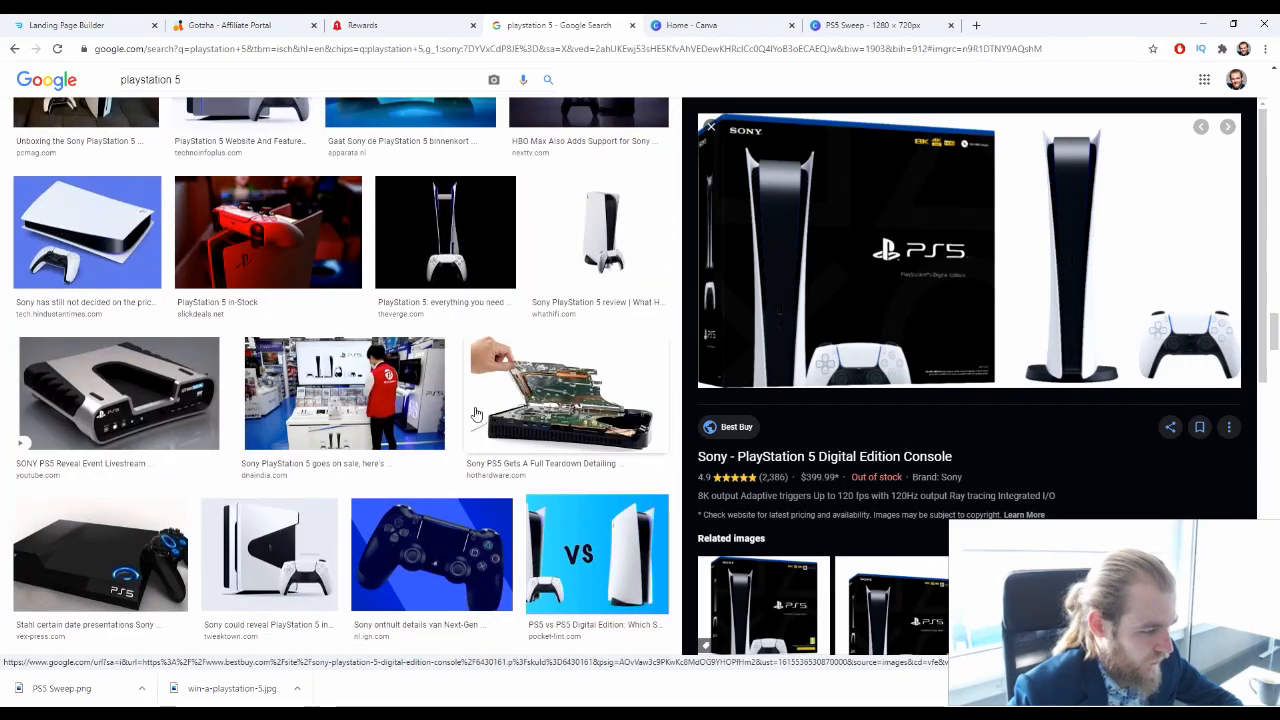
{"action": "scroll", "coordinate": [472, 413], "scroll_direction": "down", "scroll_amount": 6}
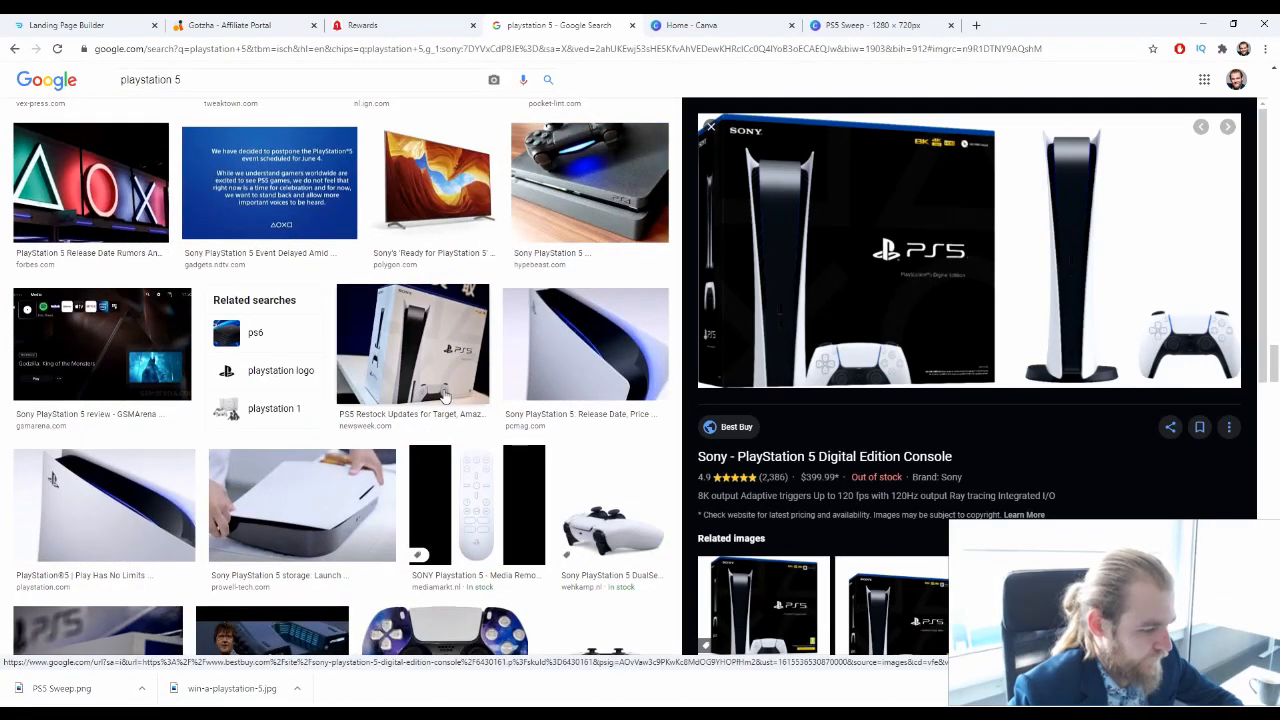
{"action": "scroll", "coordinate": [438, 396], "scroll_direction": "down", "scroll_amount": 2}
{"action": "scroll", "coordinate": [420, 390], "scroll_direction": "down", "scroll_amount": 1}
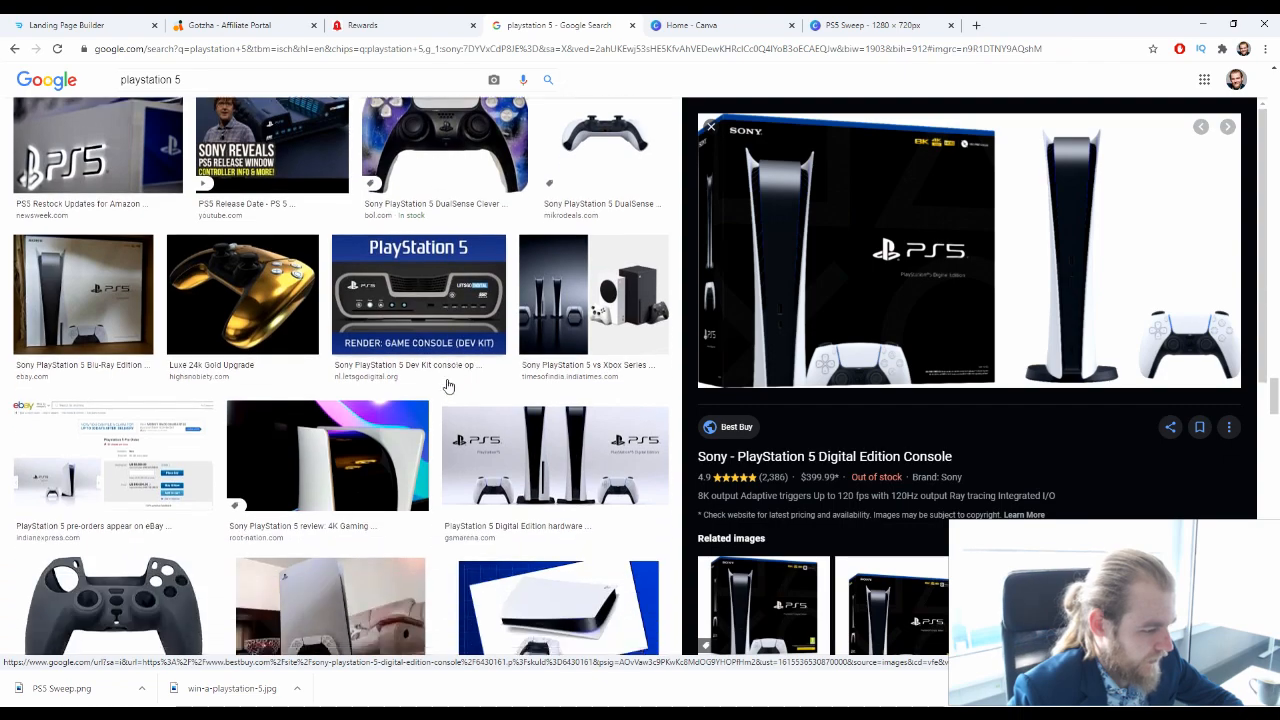
{"action": "scroll", "coordinate": [420, 390], "scroll_direction": "down", "scroll_amount": 10}
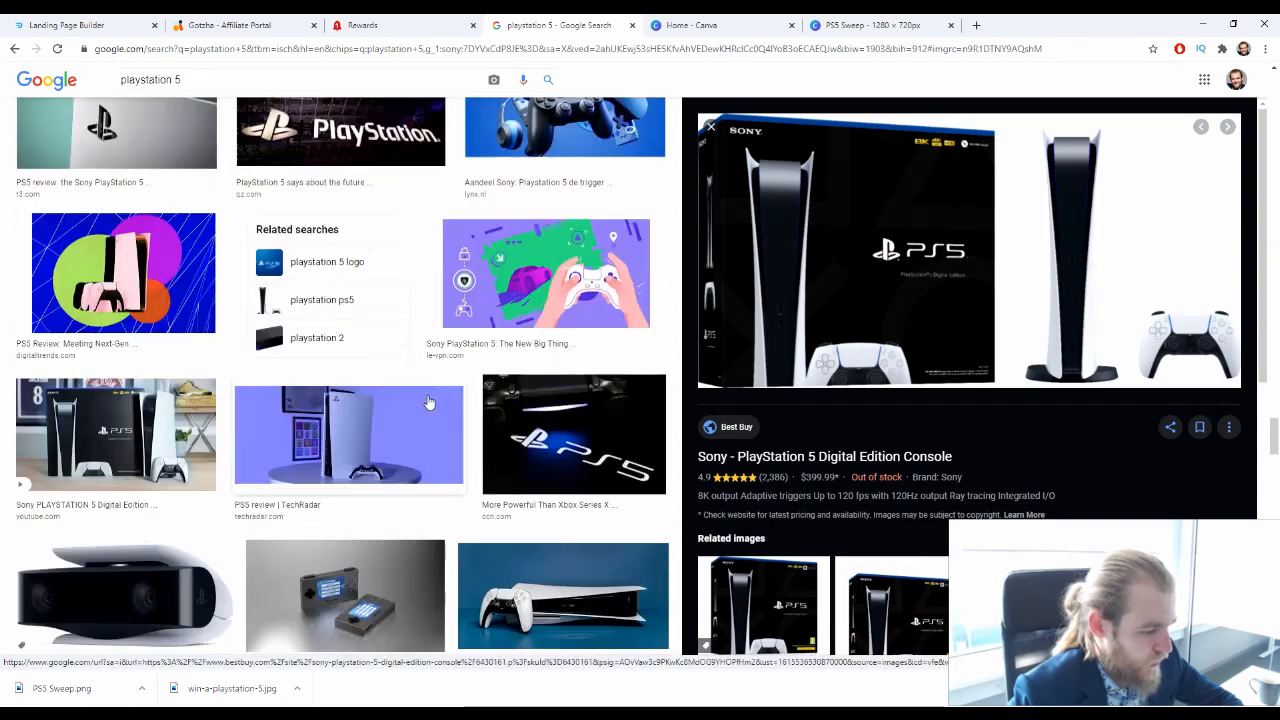
{"action": "scroll", "coordinate": [435, 400], "scroll_direction": "down", "scroll_amount": 10}
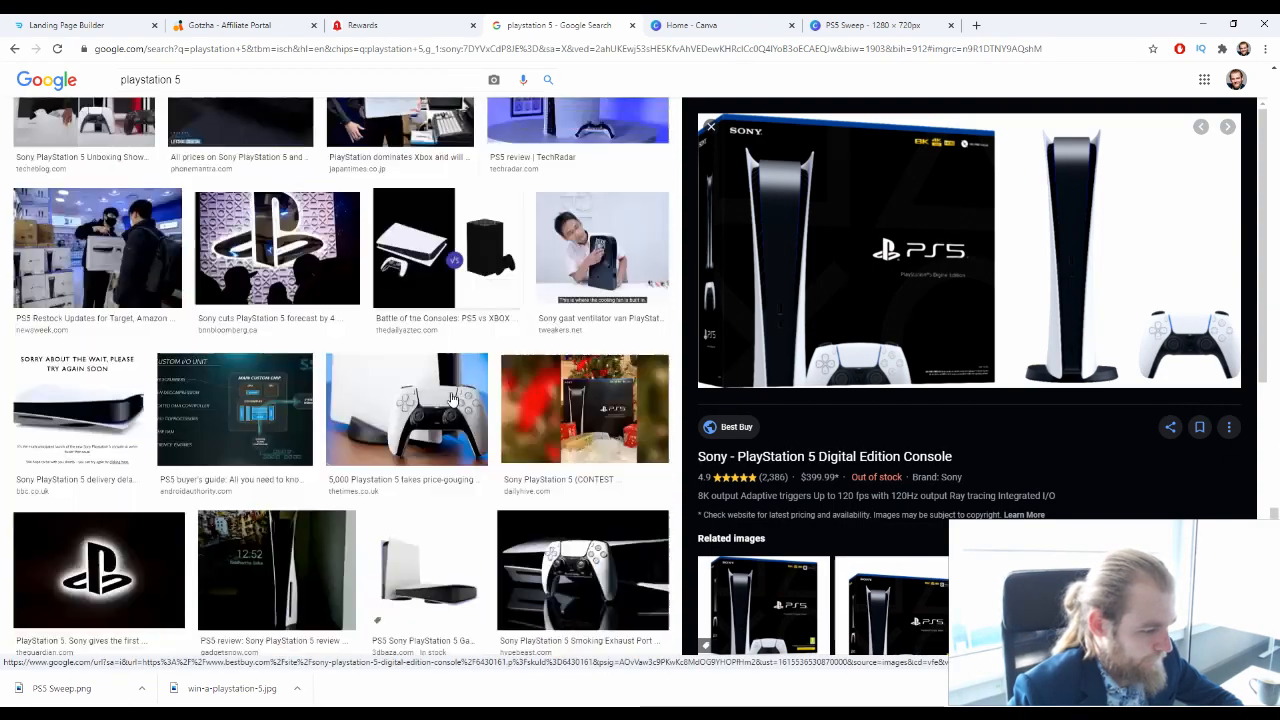
{"action": "scroll", "coordinate": [449, 398], "scroll_direction": "down", "scroll_amount": 10}
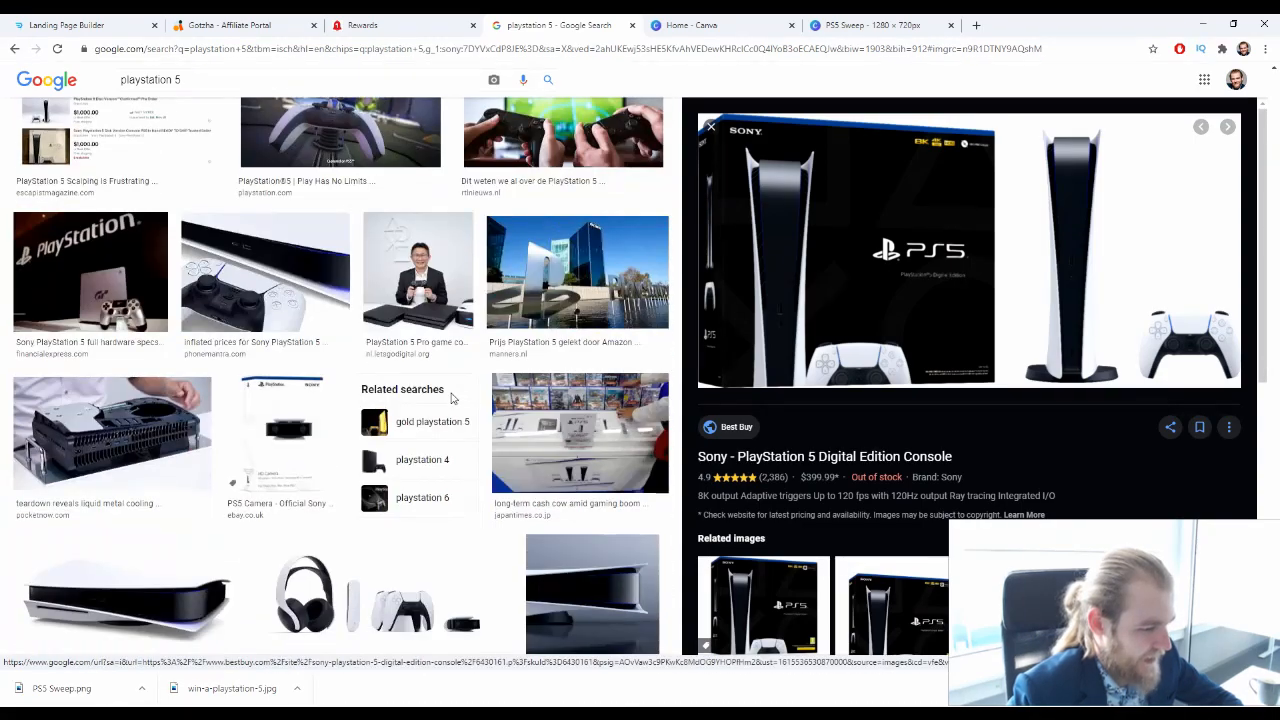
{"action": "scroll", "coordinate": [451, 400], "scroll_direction": "down", "scroll_amount": 3}
{"action": "scroll", "coordinate": [452, 400], "scroll_direction": "down", "scroll_amount": 5}
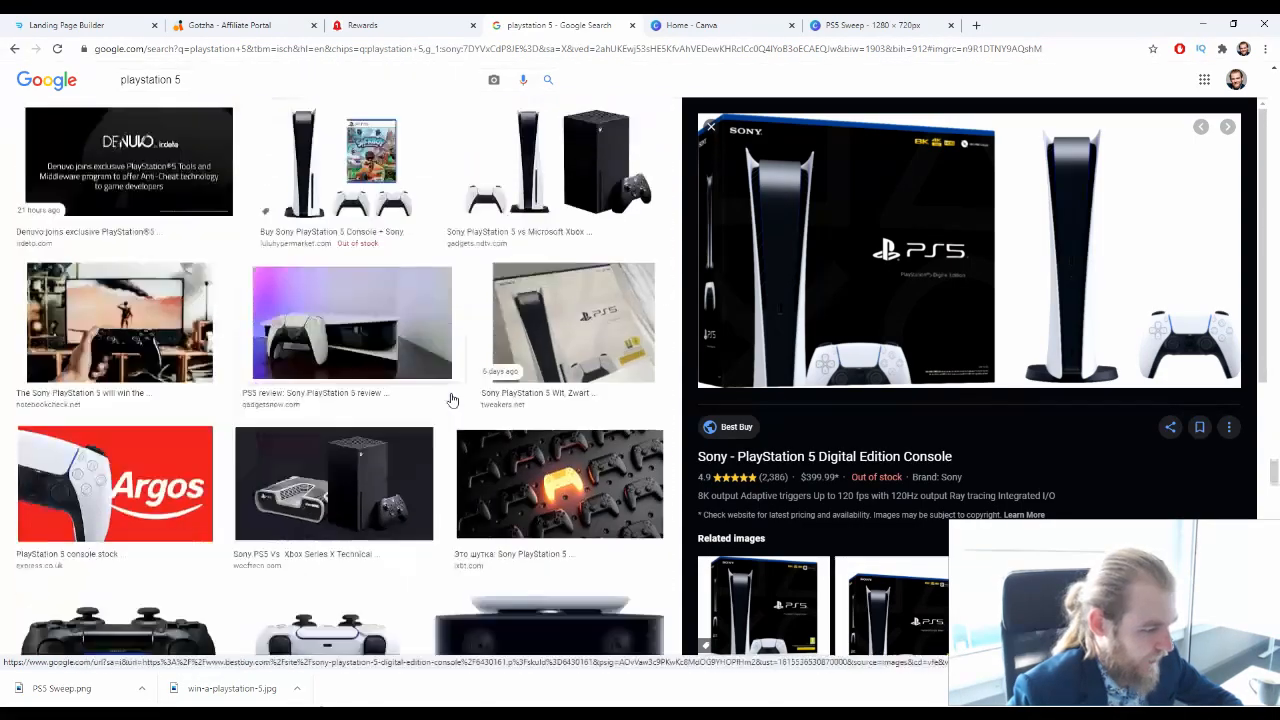
{"action": "scroll", "coordinate": [447, 400], "scroll_direction": "down", "scroll_amount": 5}
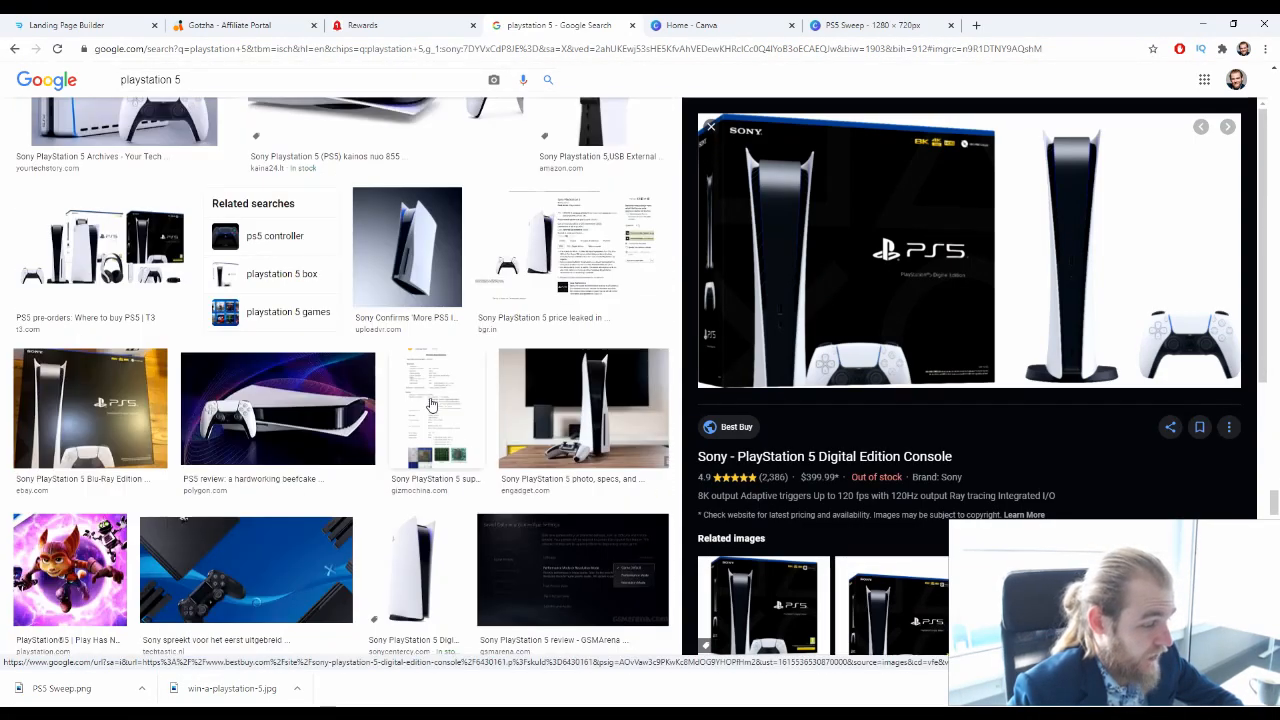
{"action": "scroll", "coordinate": [430, 392], "scroll_direction": "down", "scroll_amount": 5}
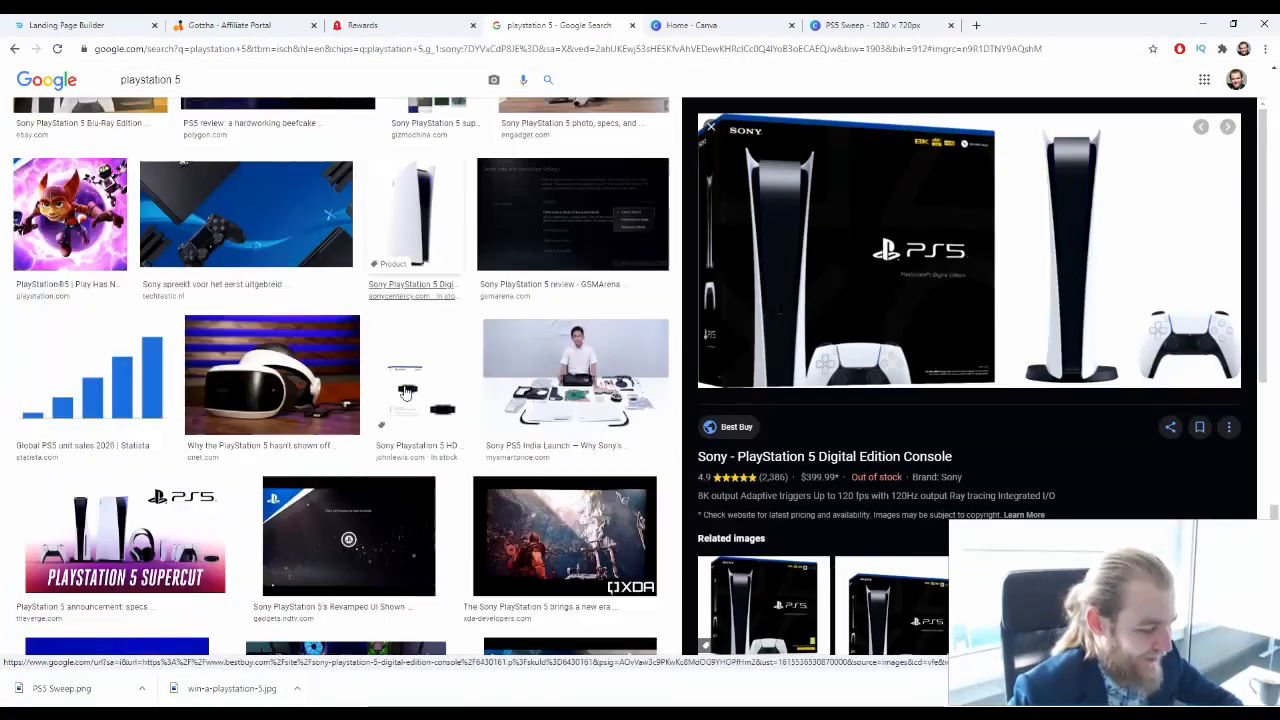
{"action": "scroll", "coordinate": [423, 388], "scroll_direction": "down", "scroll_amount": 10}
{"action": "scroll", "coordinate": [420, 390], "scroll_direction": "down", "scroll_amount": 10}
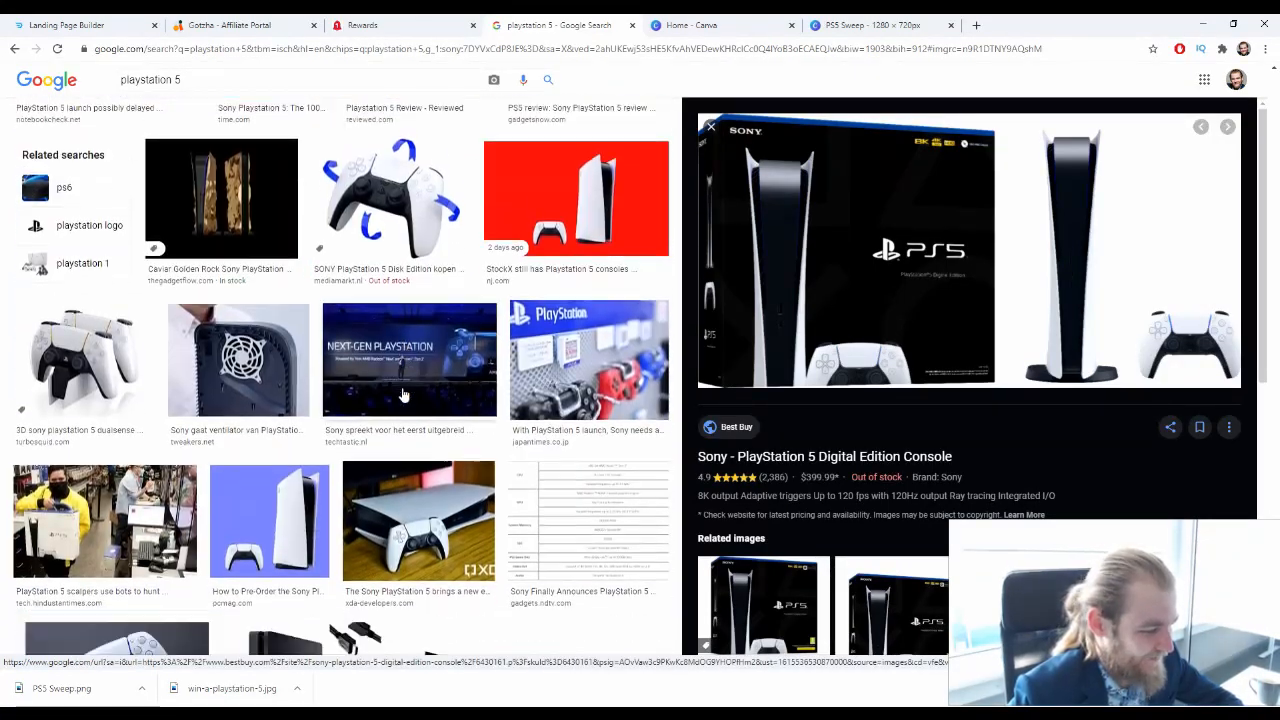
{"action": "scroll", "coordinate": [435, 385], "scroll_direction": "down", "scroll_amount": 10}
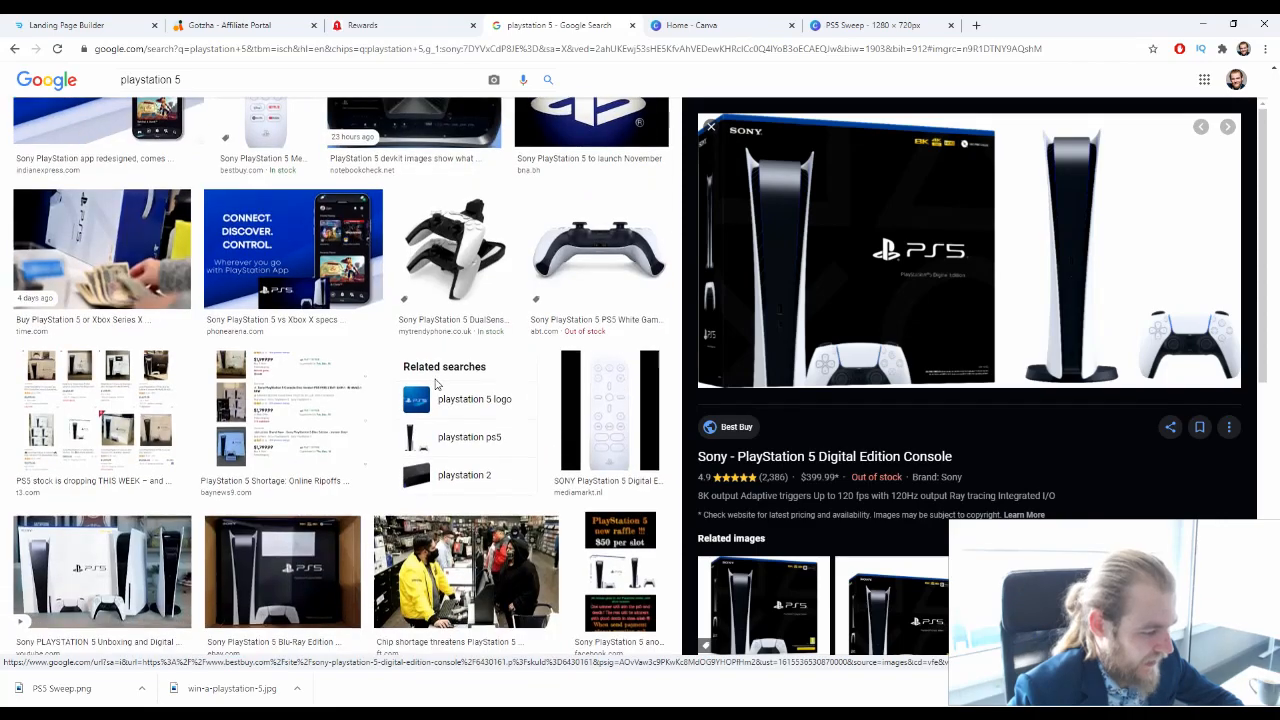
Open the full set of images related to the Best Buy console picture and look through them
{"action": "scroll", "coordinate": [1020, 440], "scroll_direction": "down", "scroll_amount": 5}
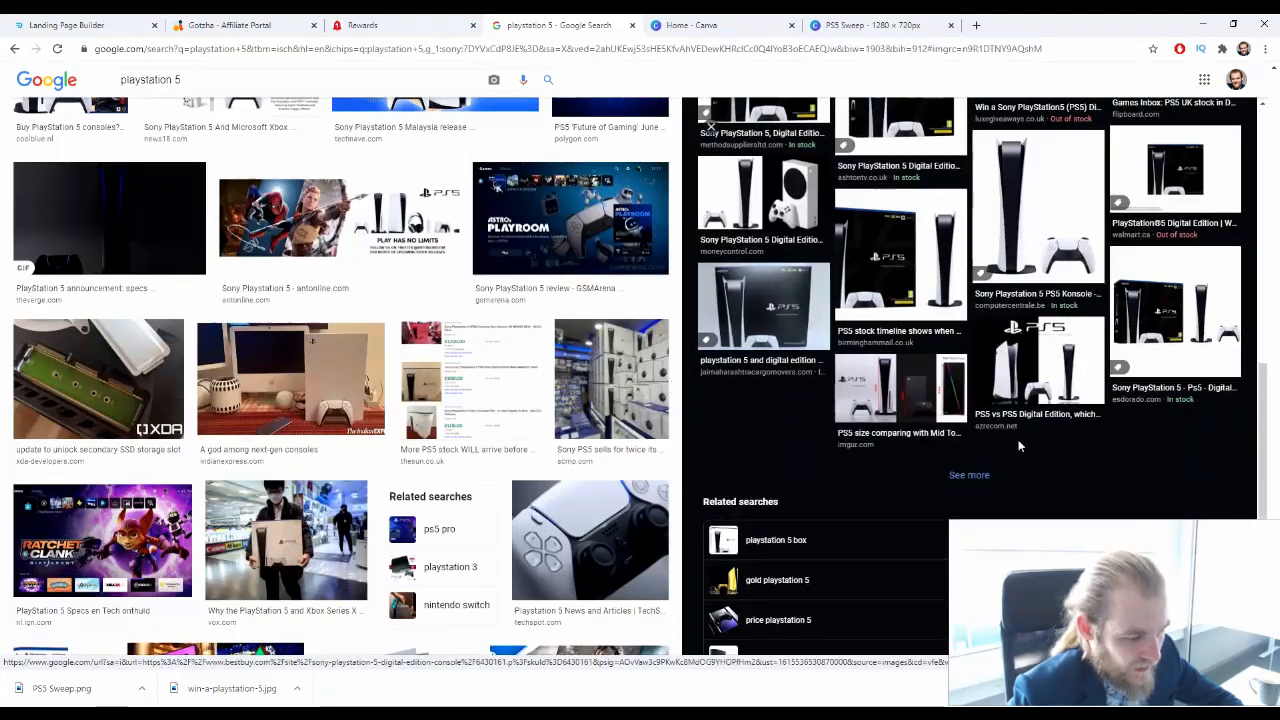
{"action": "left_click", "coordinate": [966, 476]}
{"action": "scroll", "coordinate": [416, 540], "scroll_direction": "down", "scroll_amount": 3}
{"action": "scroll", "coordinate": [418, 533], "scroll_direction": "down", "scroll_amount": 10}
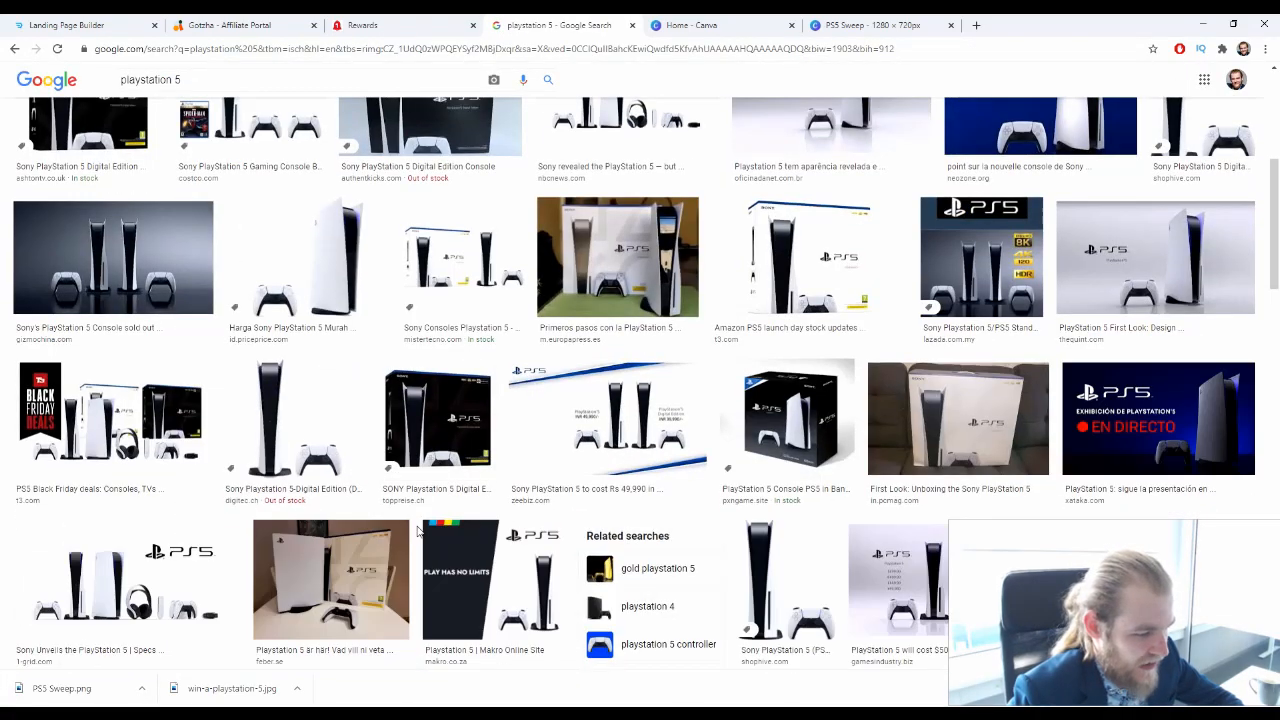
{"action": "scroll", "coordinate": [420, 530], "scroll_direction": "up", "scroll_amount": 3}
{"action": "scroll", "coordinate": [420, 530], "scroll_direction": "down", "scroll_amount": 3}
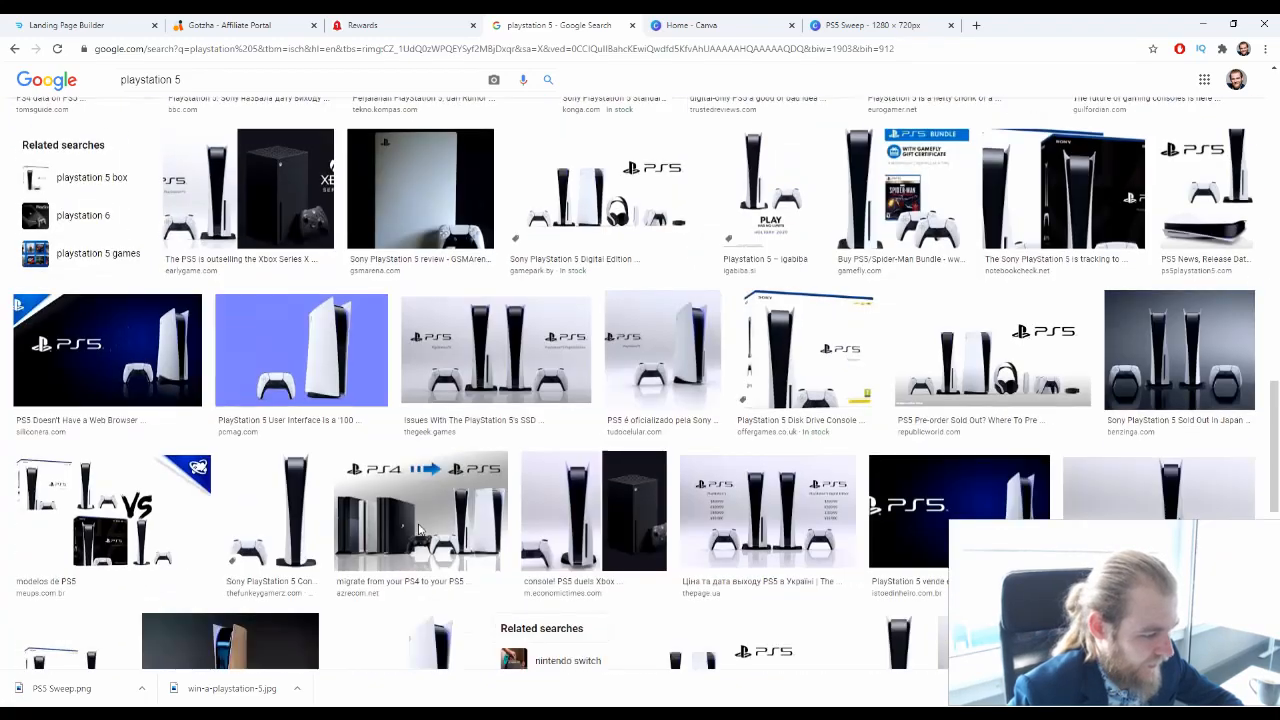
{"action": "scroll", "coordinate": [420, 530], "scroll_direction": "down", "scroll_amount": 2}
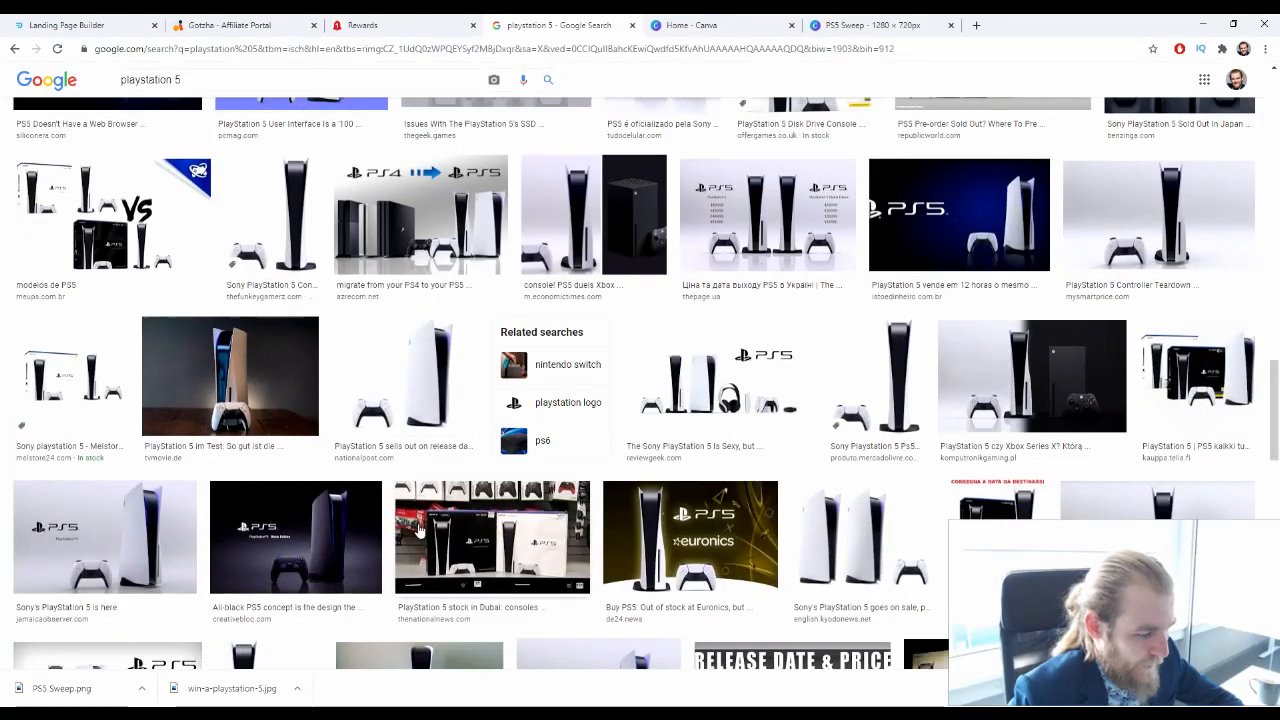
{"action": "scroll", "coordinate": [419, 532], "scroll_direction": "down", "scroll_amount": 2}
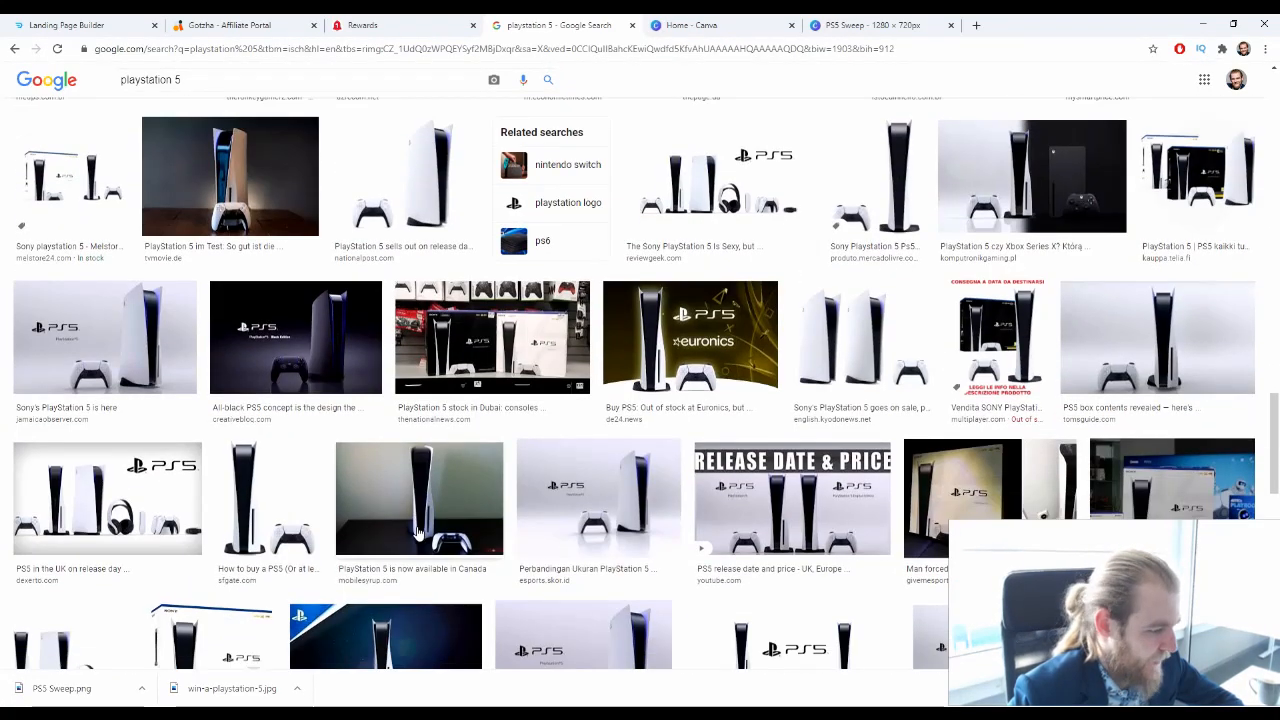
{"action": "scroll", "coordinate": [416, 532], "scroll_direction": "down", "scroll_amount": 2}
Preview Creative Bloq's all-black PS5 concept picture and MobileSyrup's picture of the console on a dark table
{"action": "scroll", "coordinate": [414, 532], "scroll_direction": "up", "scroll_amount": 2}
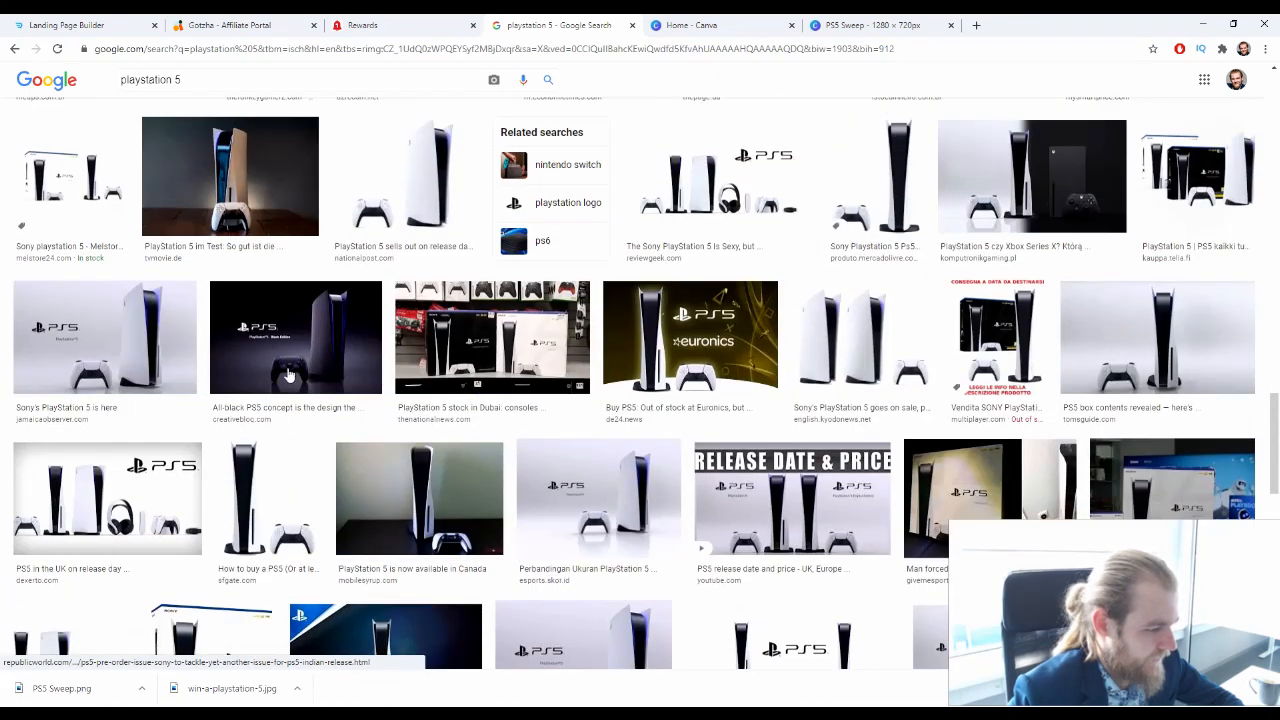
{"action": "left_click", "coordinate": [288, 375]}
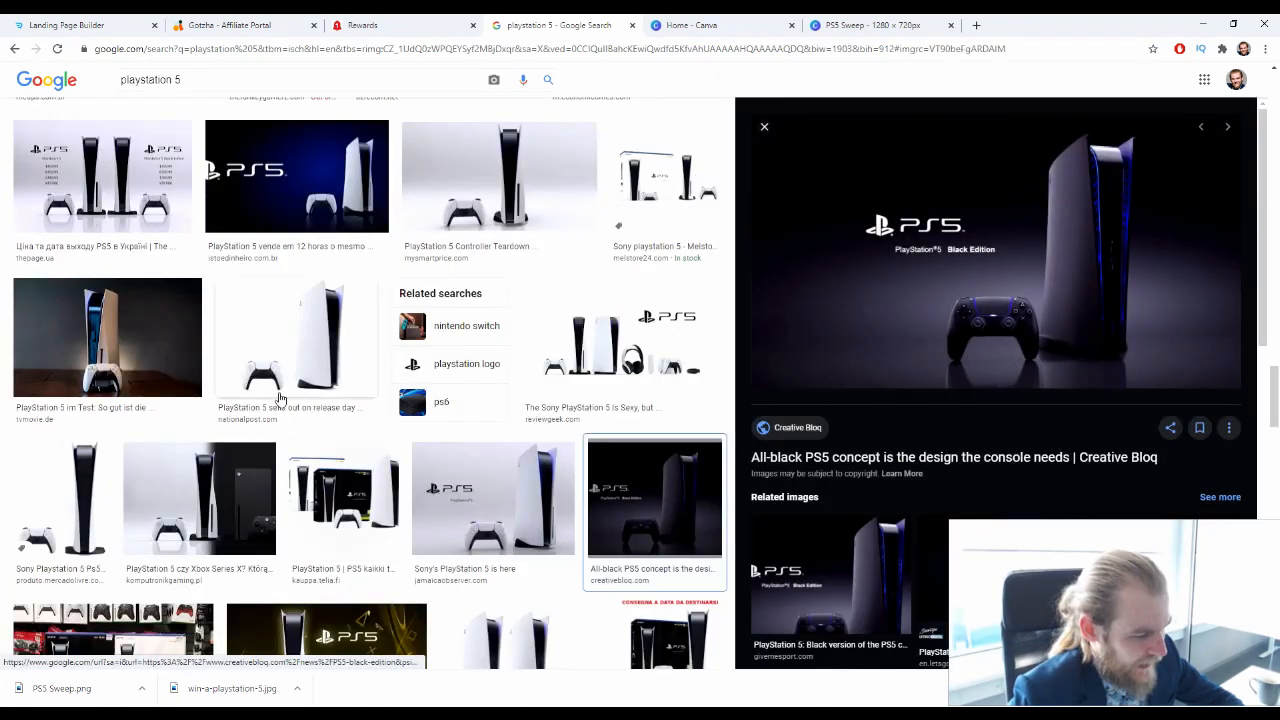
{"action": "scroll", "coordinate": [282, 399], "scroll_direction": "down", "scroll_amount": 4}
{"action": "scroll", "coordinate": [292, 402], "scroll_direction": "down", "scroll_amount": 2}
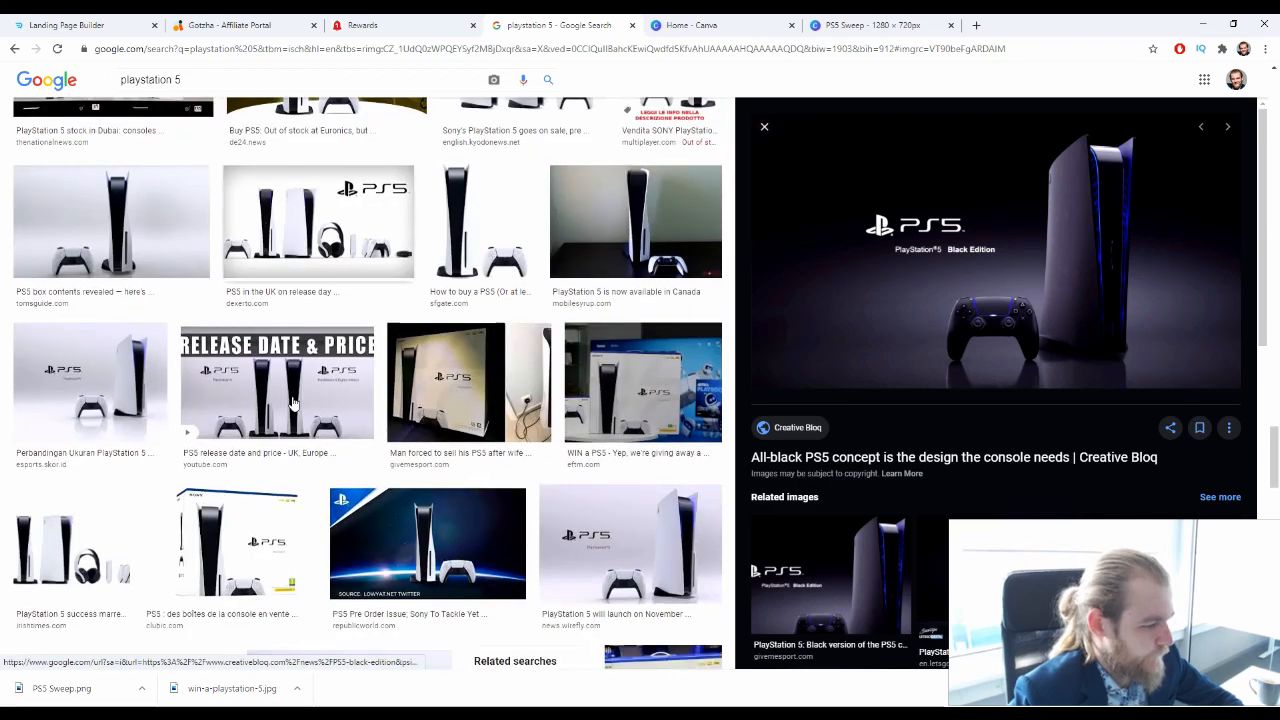
{"action": "left_click", "coordinate": [615, 250]}
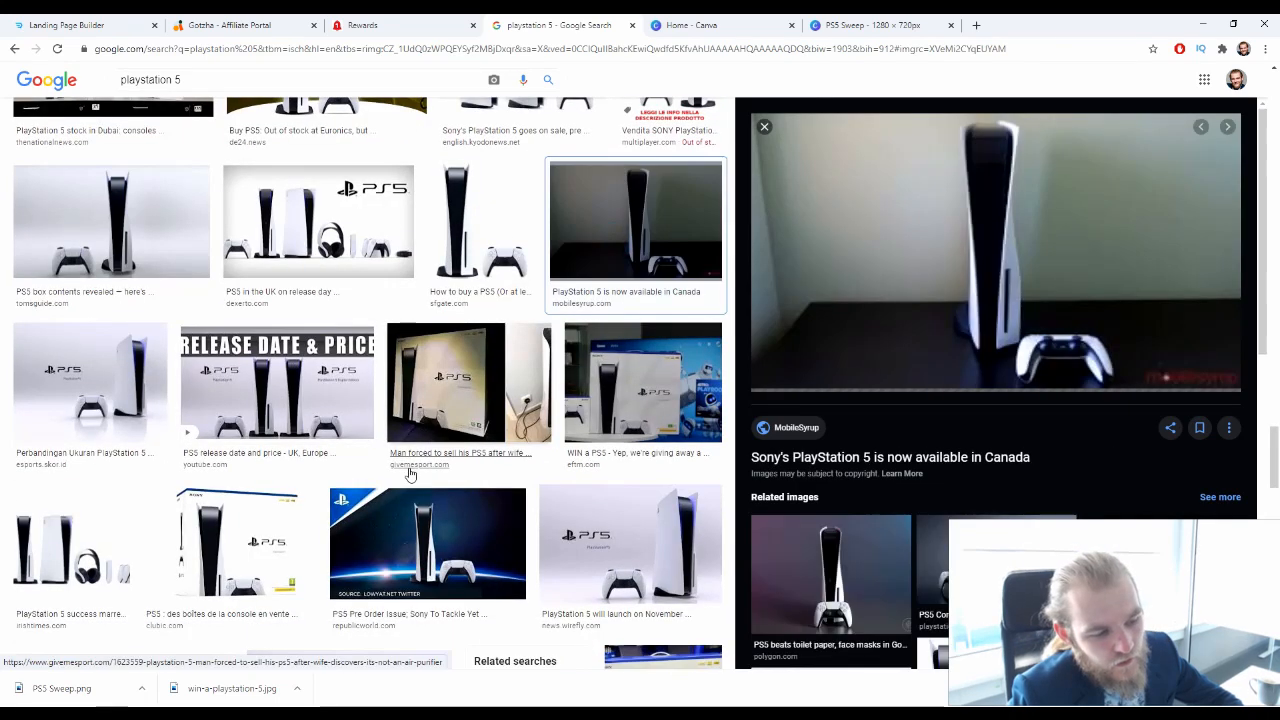
Look through the remaining results and open the full set of images related to the MobileSyrup picture
{"action": "scroll", "coordinate": [412, 468], "scroll_direction": "down", "scroll_amount": 4}
{"action": "scroll", "coordinate": [418, 459], "scroll_direction": "down", "scroll_amount": 2}
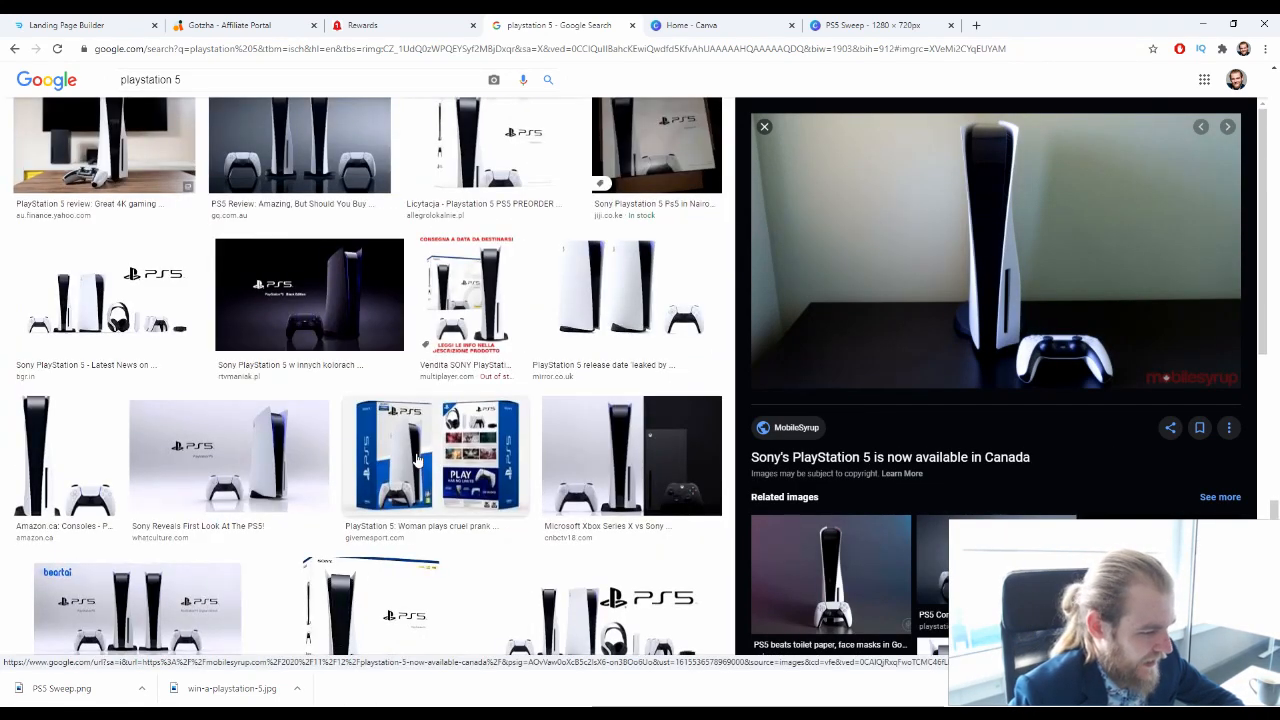
{"action": "scroll", "coordinate": [414, 458], "scroll_direction": "down", "scroll_amount": 3}
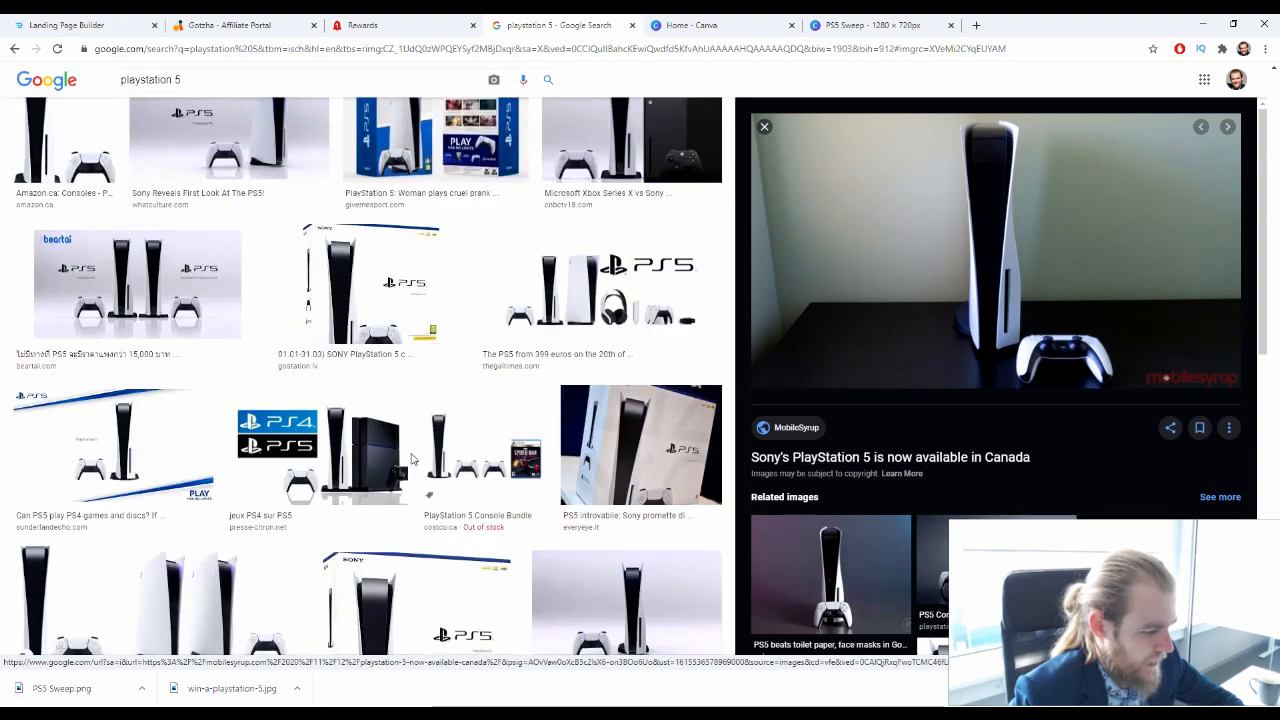
{"action": "scroll", "coordinate": [410, 462], "scroll_direction": "down", "scroll_amount": 5}
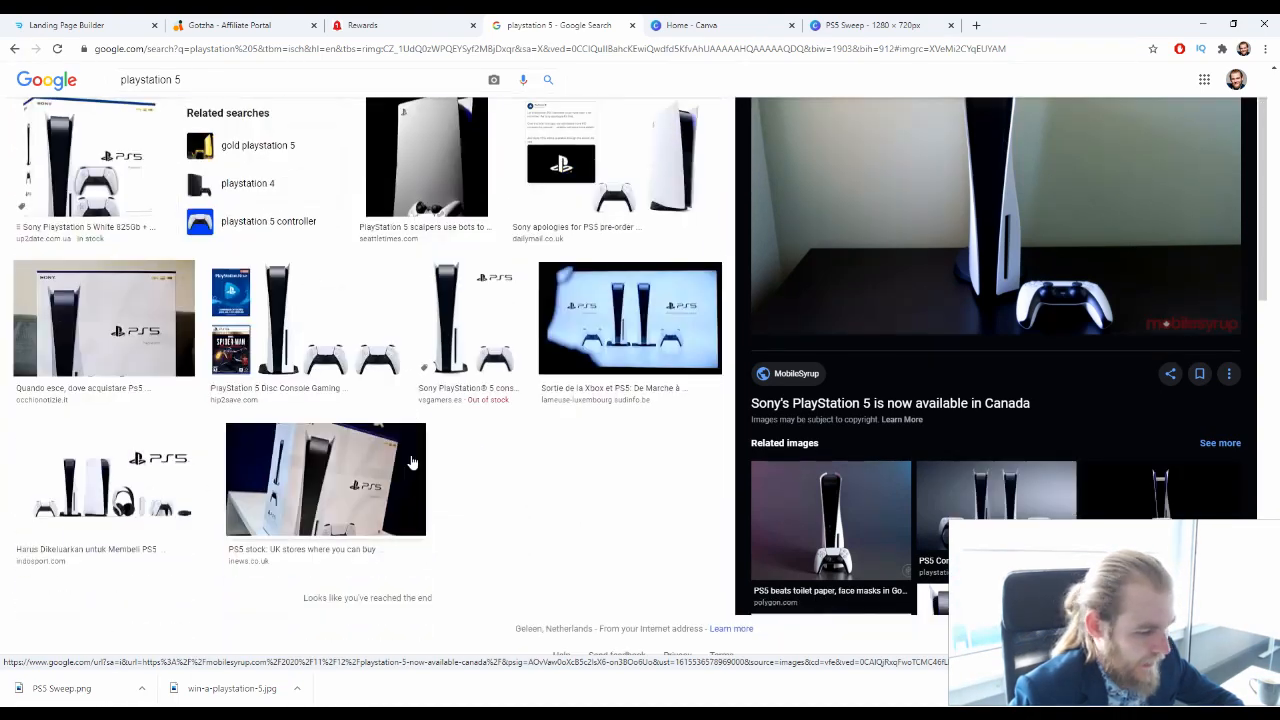
{"action": "scroll", "coordinate": [890, 454], "scroll_direction": "down", "scroll_amount": 5}
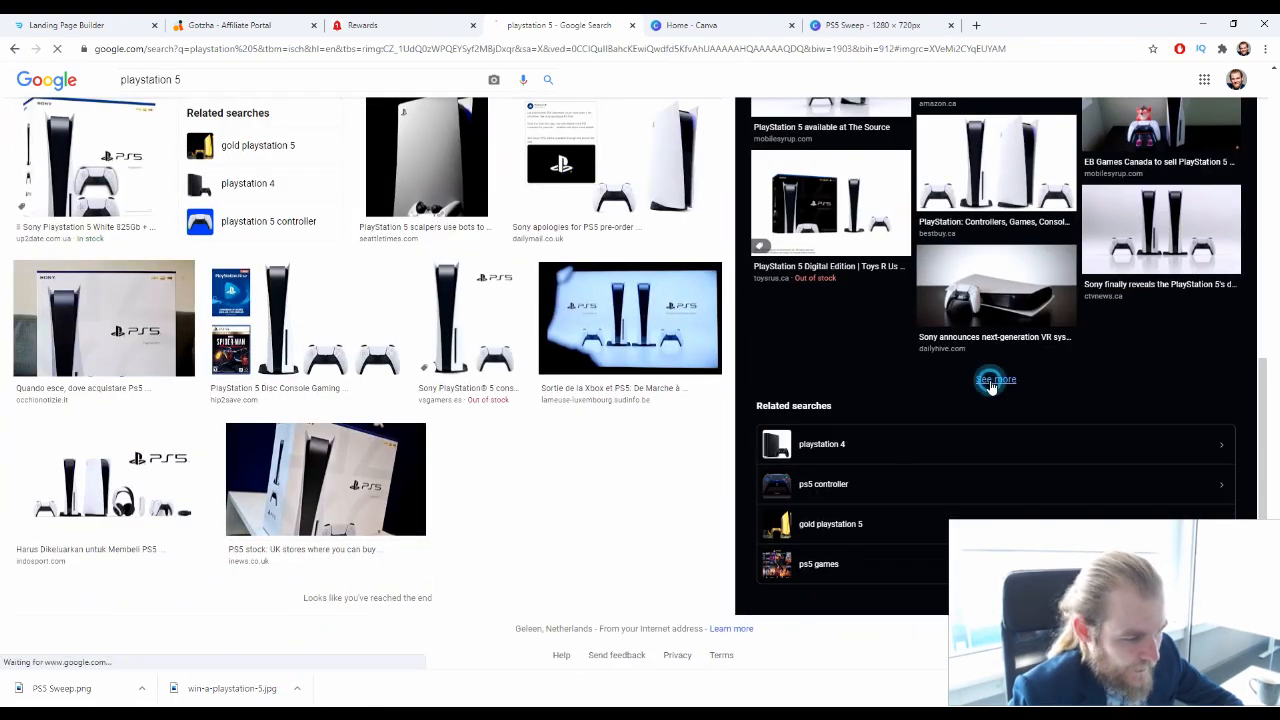
{"action": "left_click", "coordinate": [916, 374]}
Look through the images related to the MobileSyrup picture and preview Yahoo Finance's PlayStation 5 review picture with its related images
{"action": "scroll", "coordinate": [397, 332], "scroll_direction": "down", "scroll_amount": 5}
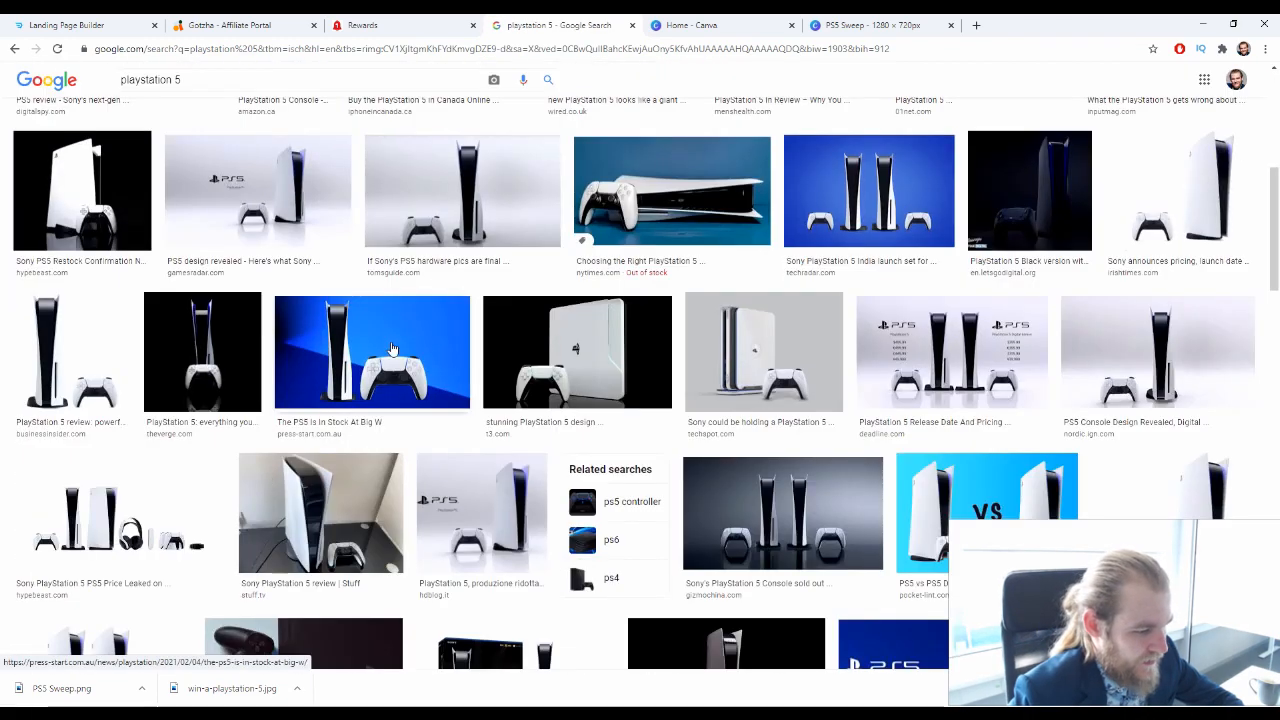
{"action": "scroll", "coordinate": [398, 330], "scroll_direction": "down", "scroll_amount": 5}
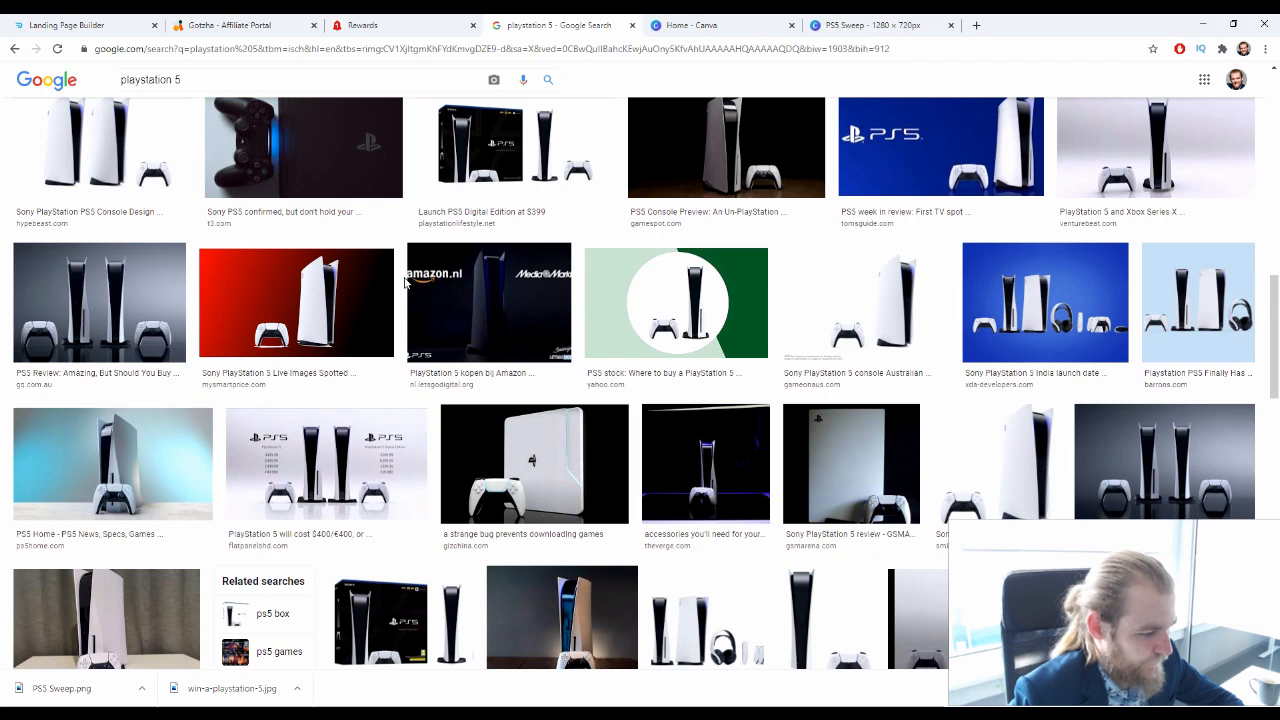
{"action": "scroll", "coordinate": [405, 282], "scroll_direction": "down", "scroll_amount": 3}
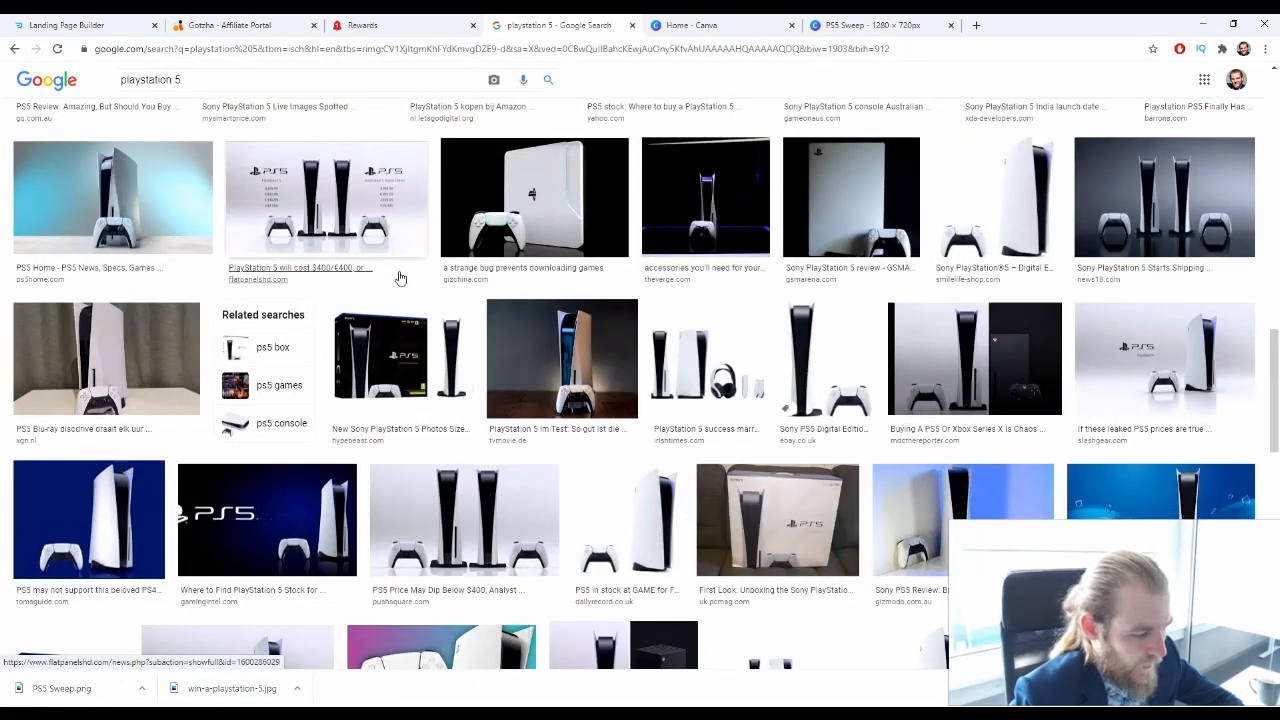
{"action": "scroll", "coordinate": [402, 277], "scroll_direction": "down", "scroll_amount": 5}
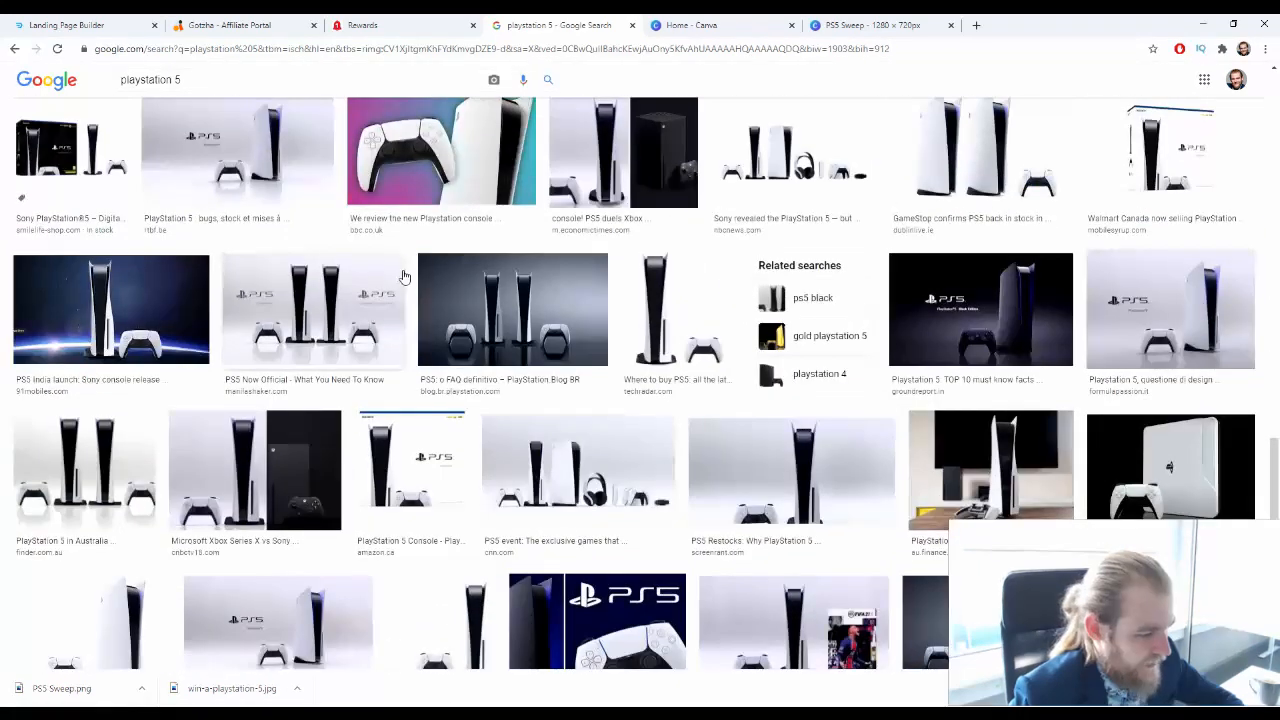
{"action": "scroll", "coordinate": [443, 326], "scroll_direction": "down", "scroll_amount": 2}
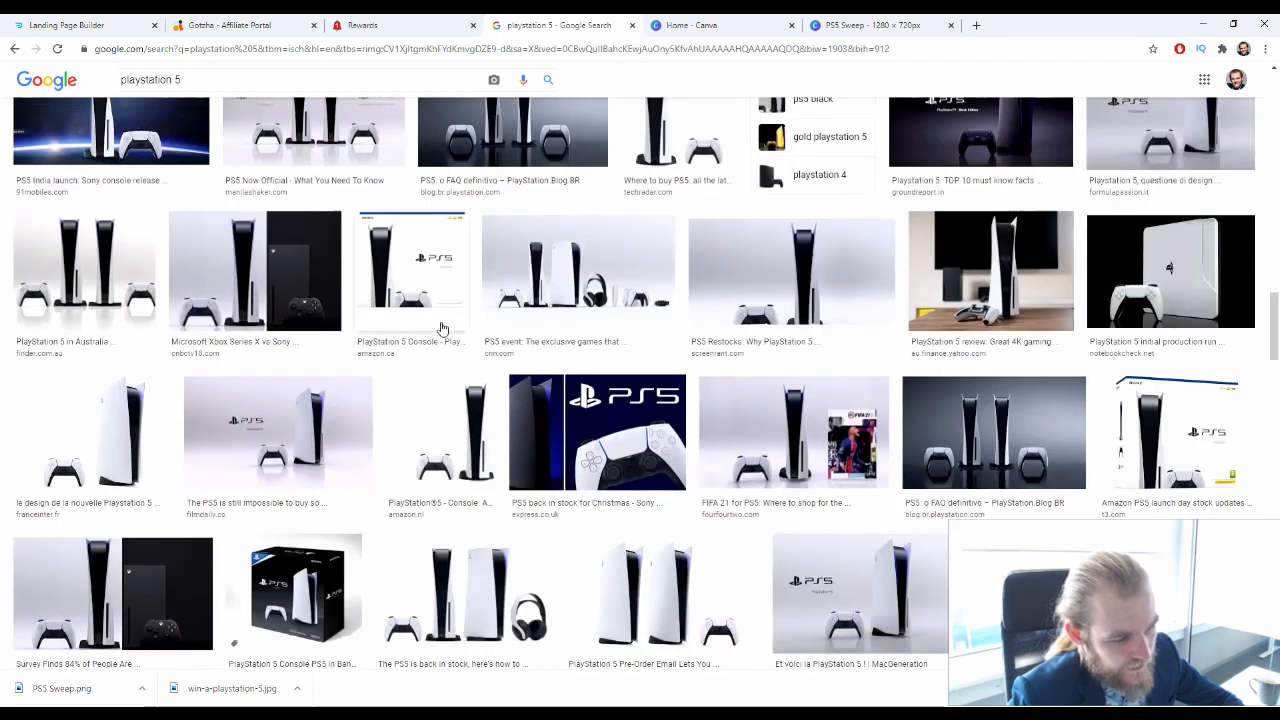
{"action": "left_click", "coordinate": [988, 290]}
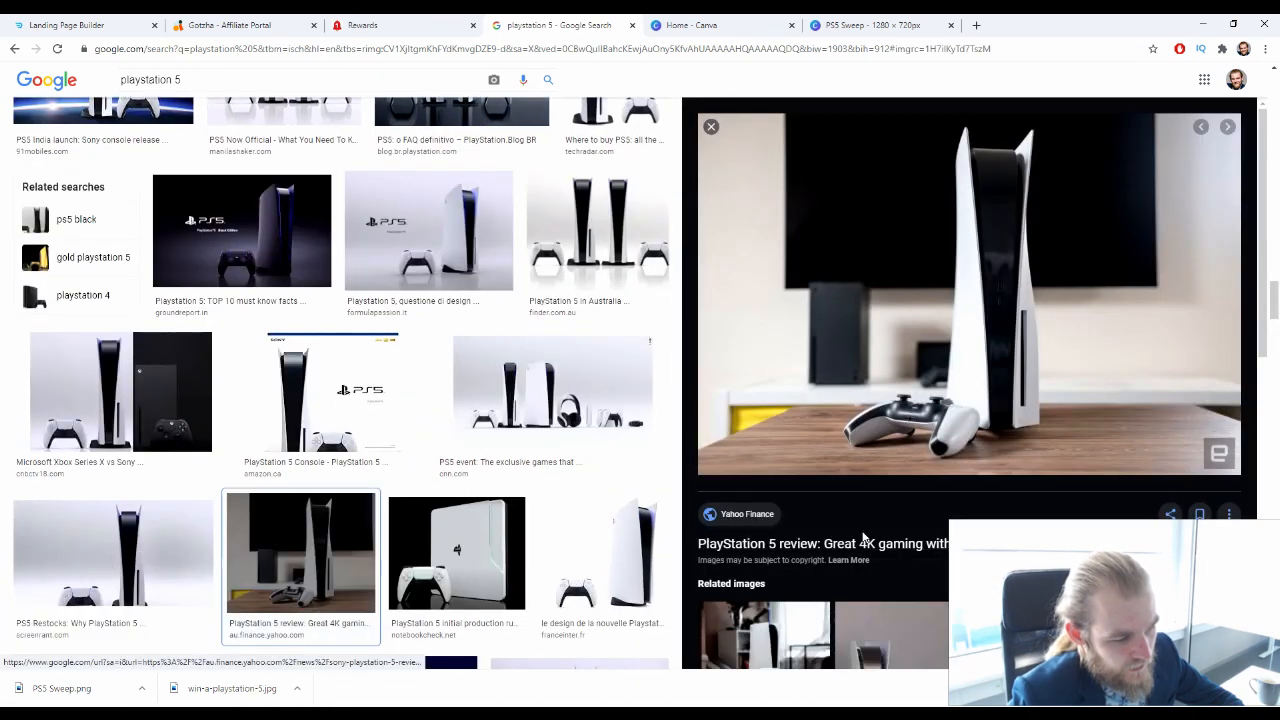
{"action": "scroll", "coordinate": [862, 537], "scroll_direction": "down", "scroll_amount": 3}
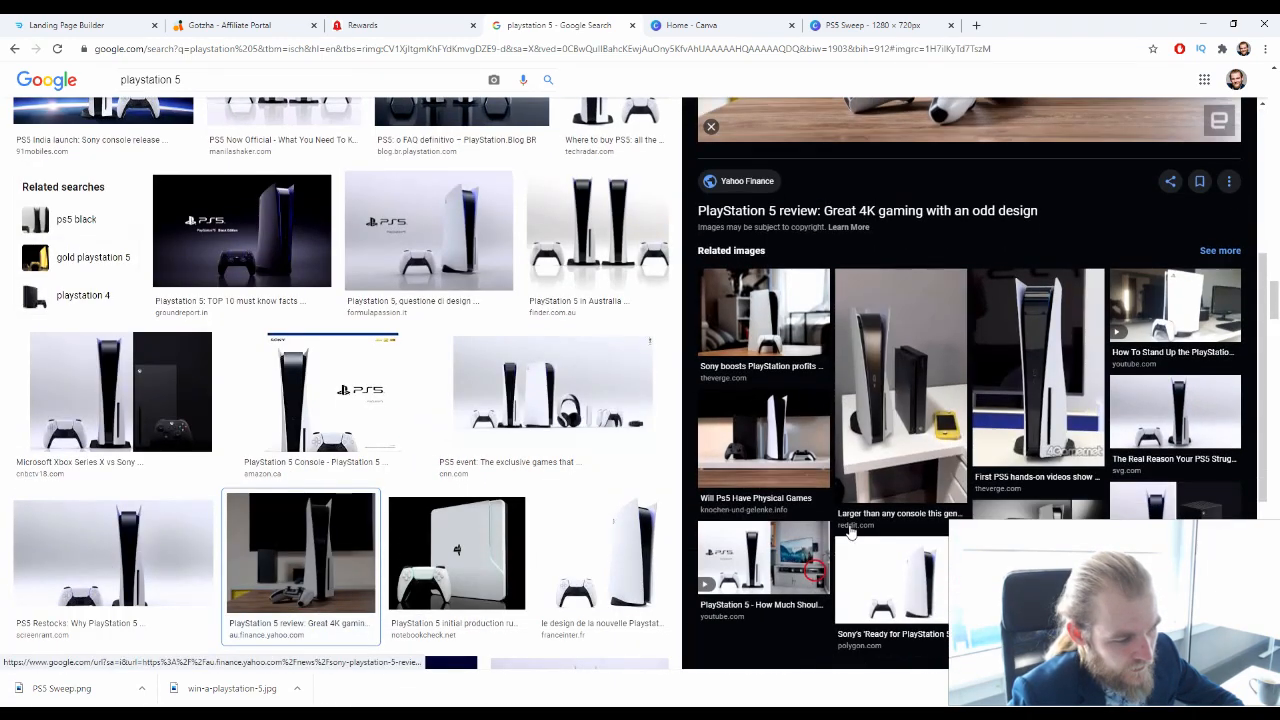
Open The Verge's related picture of the white console with its controller on a wooden table and save the image
{"action": "left_click", "coordinate": [800, 370]}
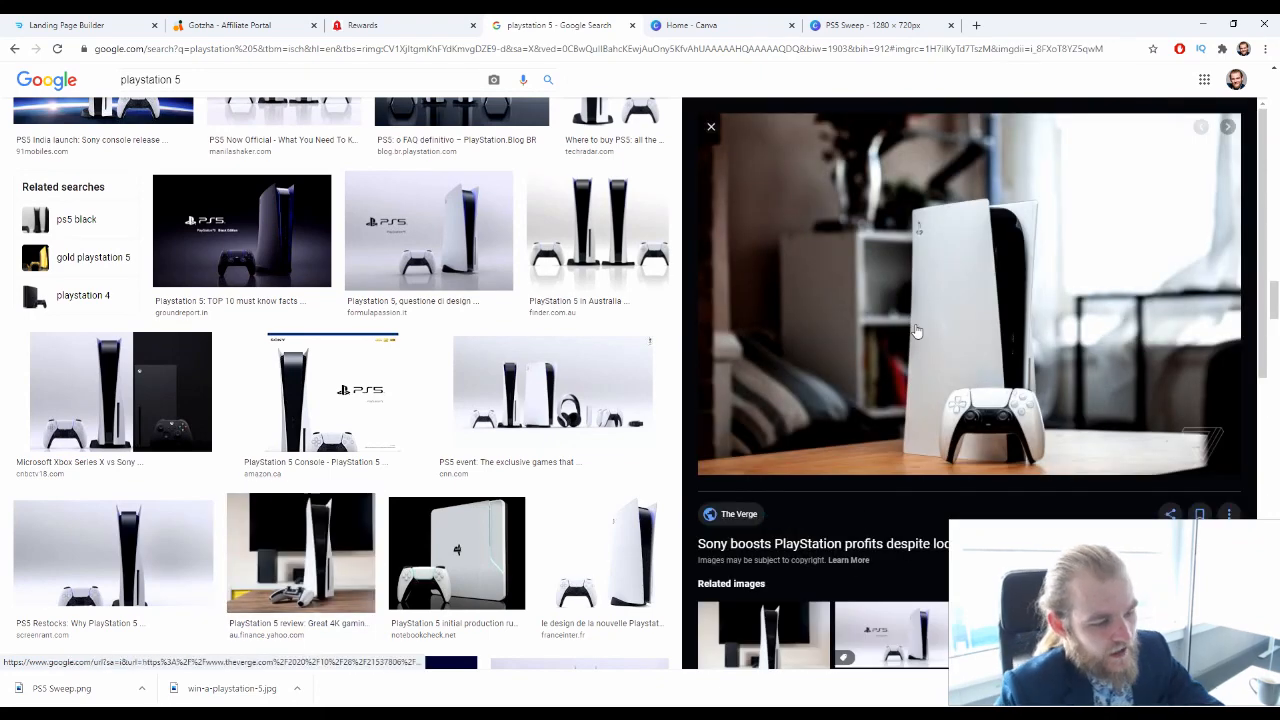
{"action": "right_click", "coordinate": [890, 297]}
{"action": "left_click", "coordinate": [980, 430]}
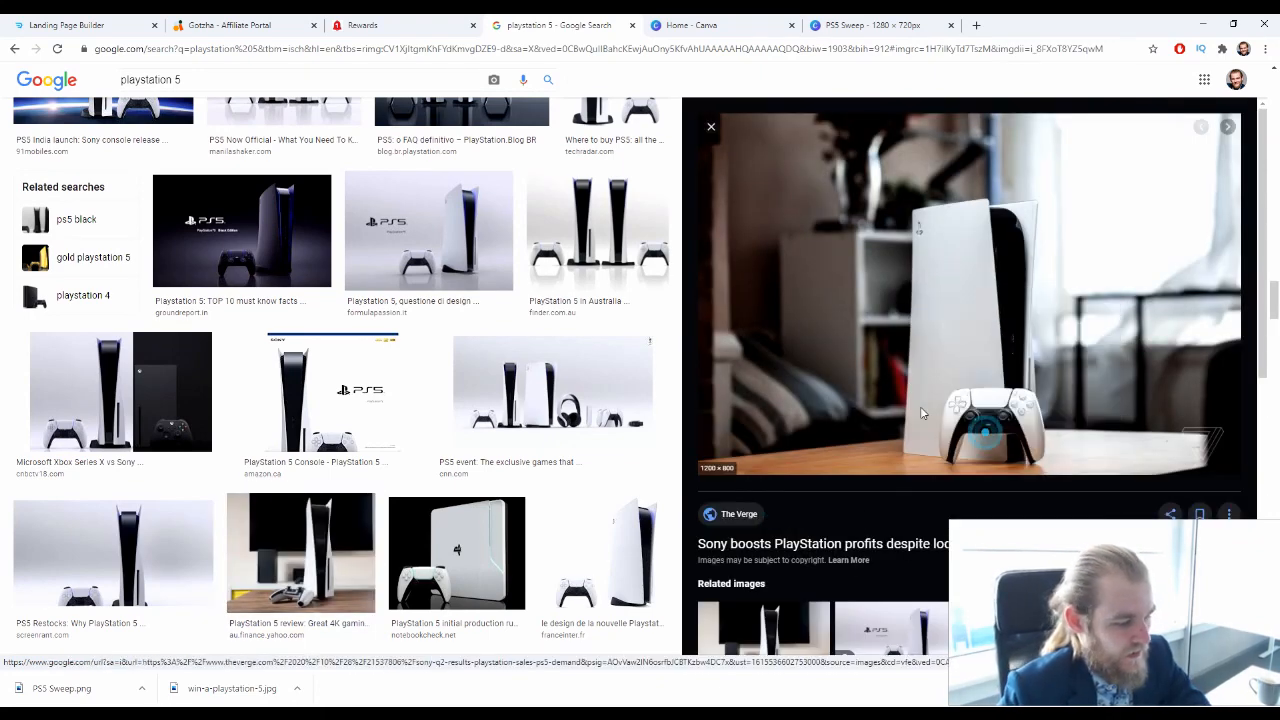
{"action": "key", "text": "Return"}
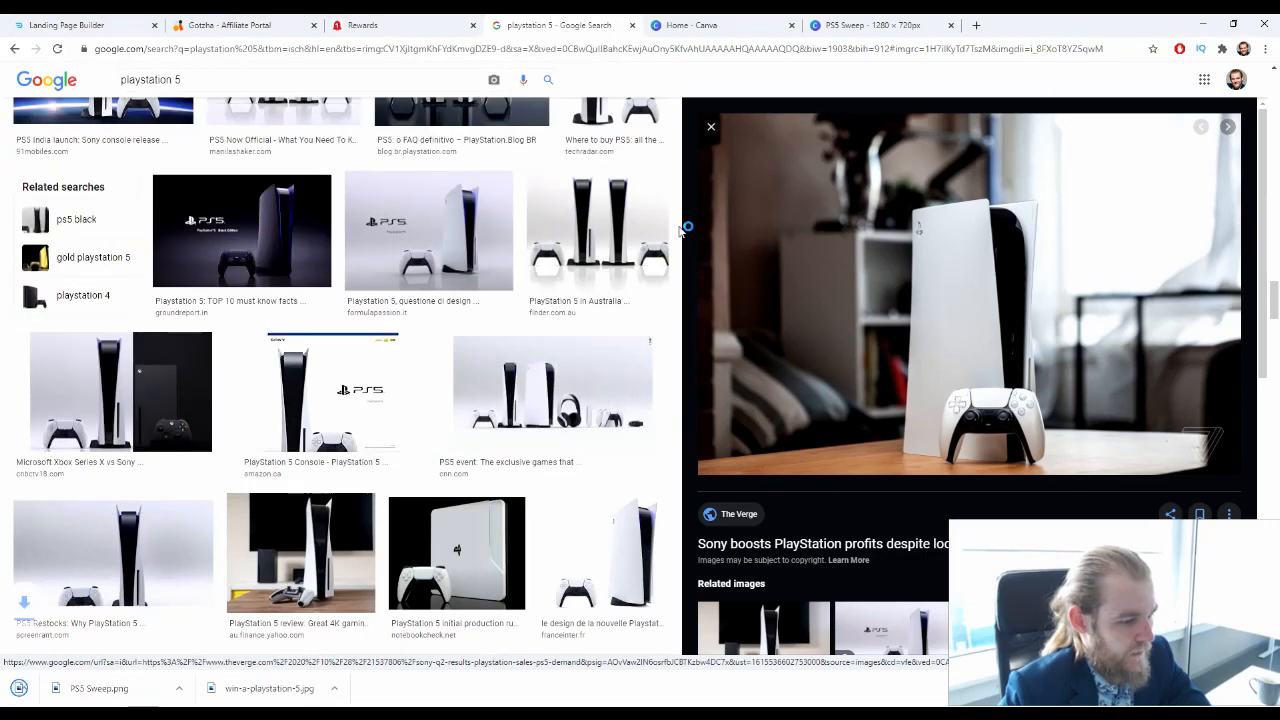
Switch to Canva, close the PS5 Sweep design and open the downloaded Verge console picture as a new photo-editing design
{"action": "left_click", "coordinate": [887, 30]}
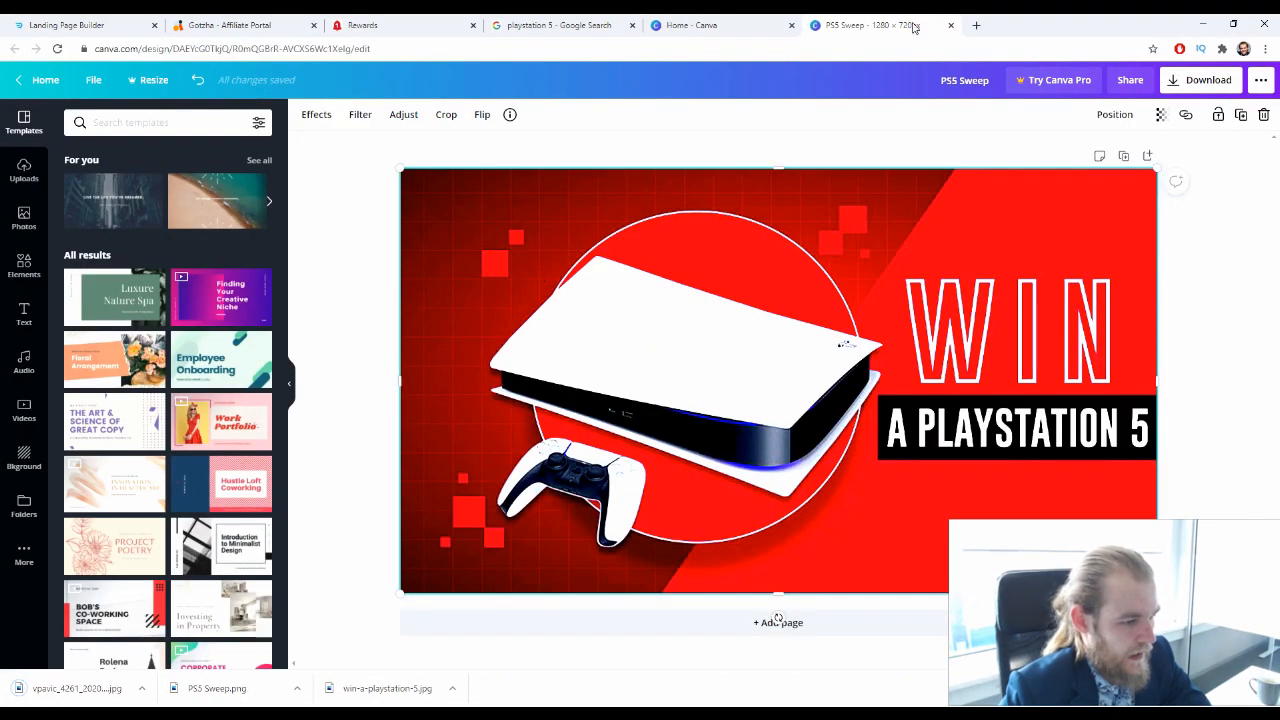
{"action": "left_click", "coordinate": [953, 28]}
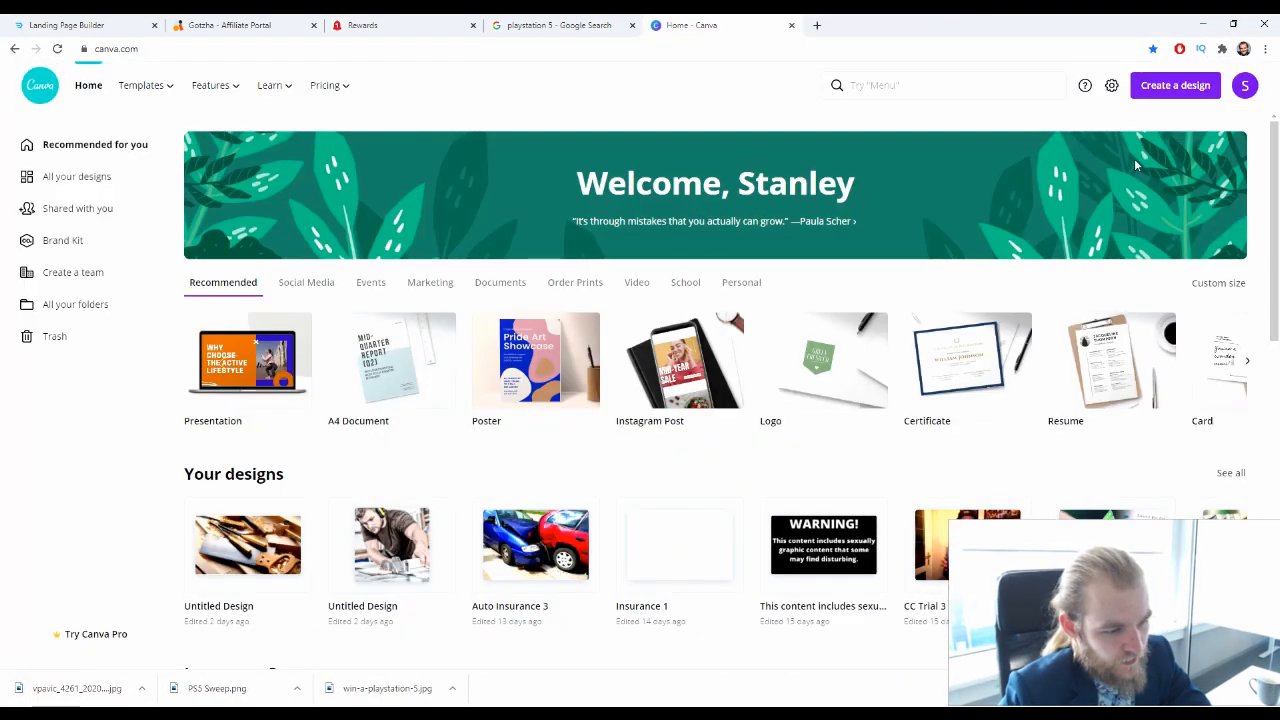
{"action": "left_click", "coordinate": [1176, 85]}
{"action": "left_click", "coordinate": [1205, 447]}
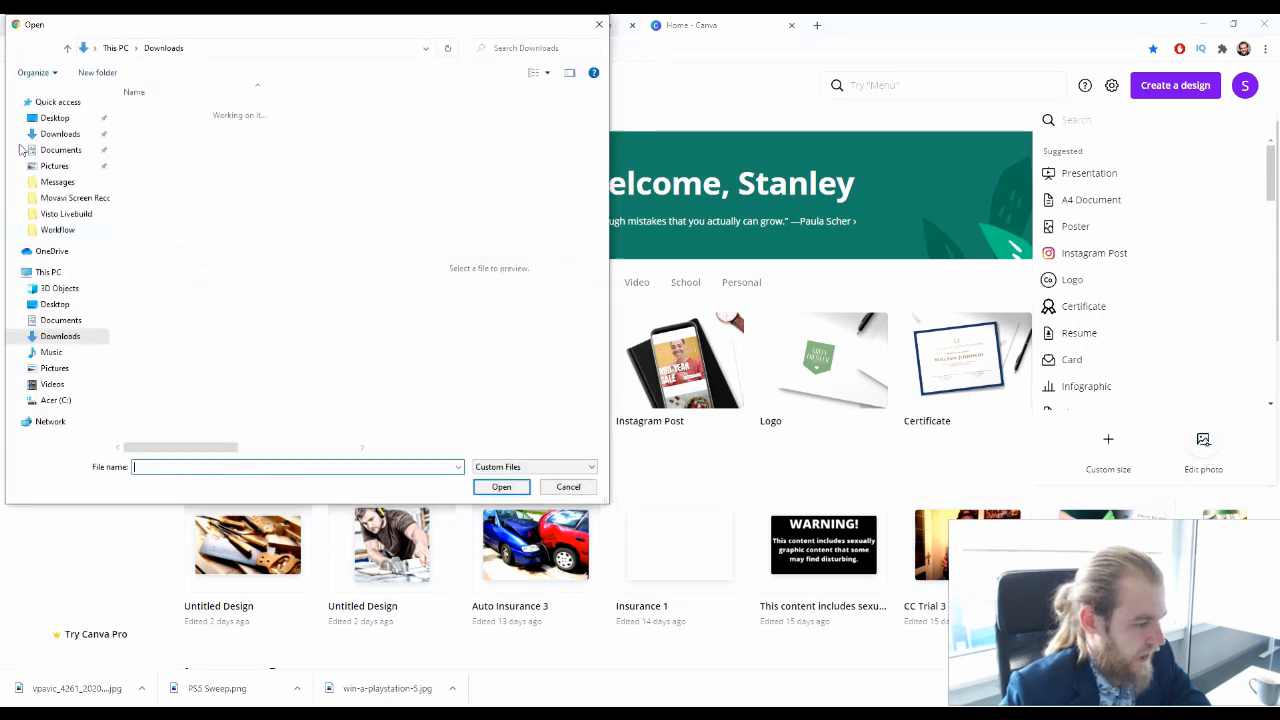
{"action": "left_click", "coordinate": [190, 144]}
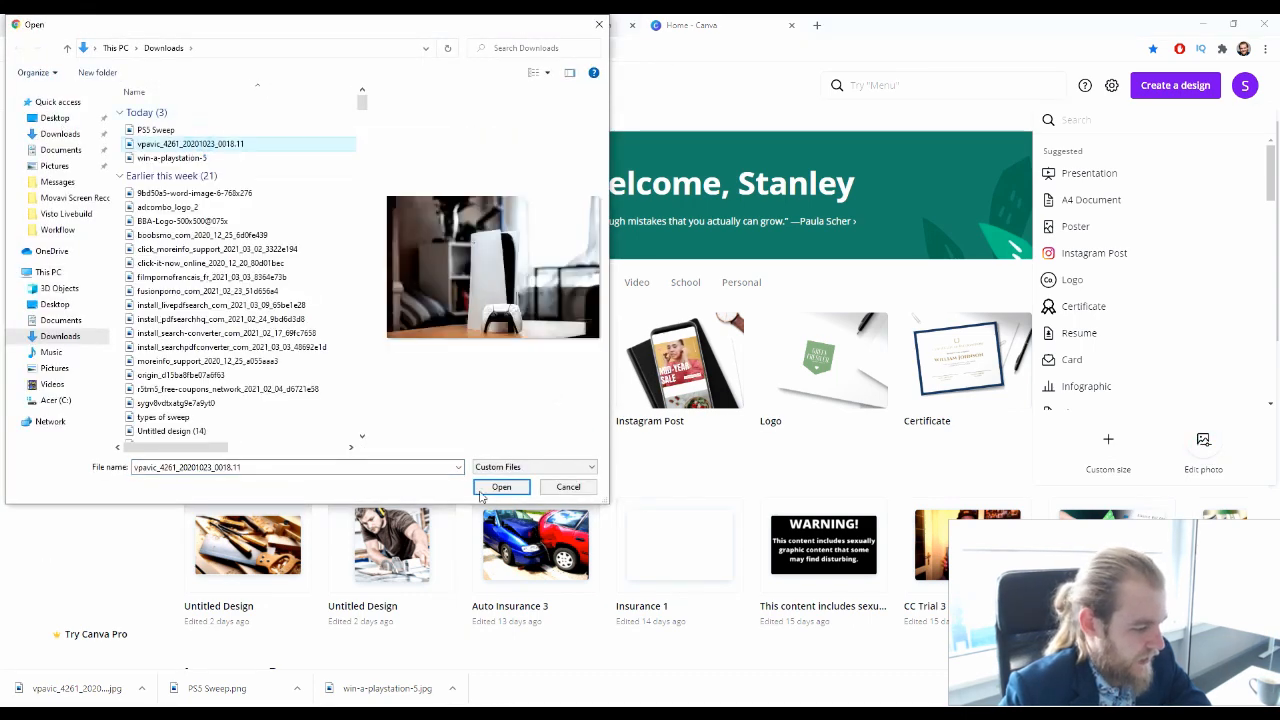
{"action": "left_click", "coordinate": [501, 487]}
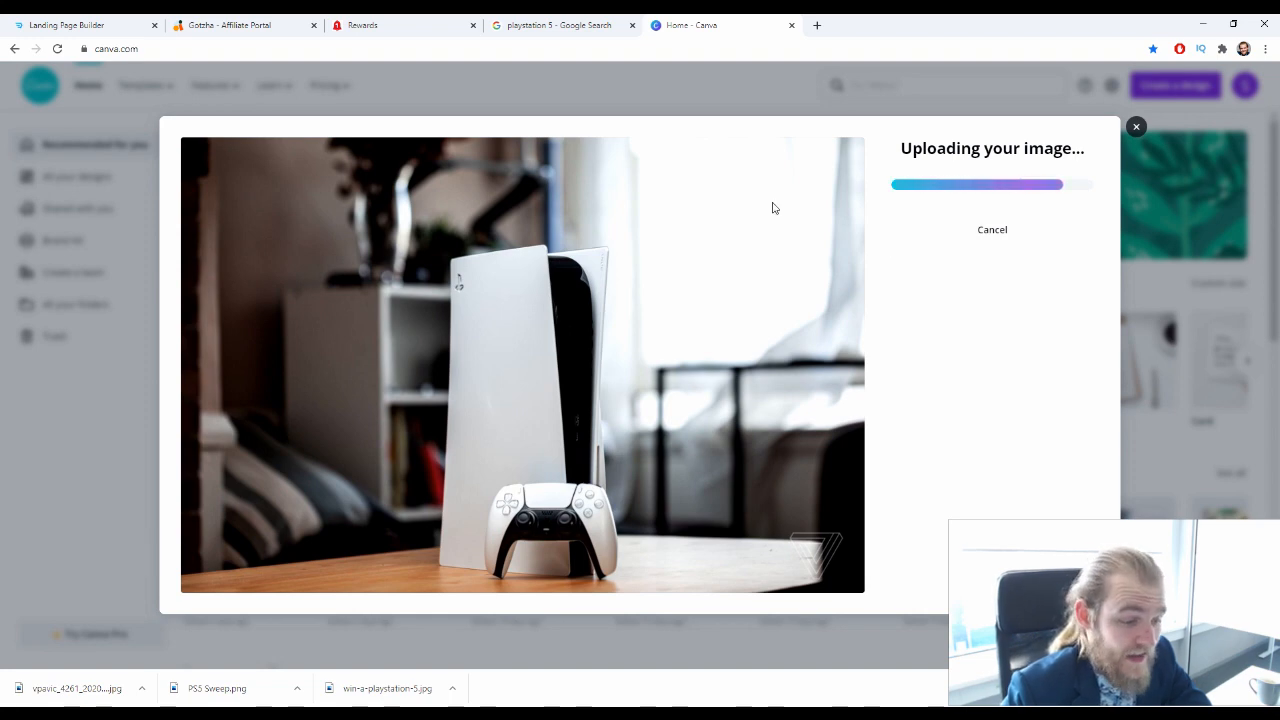
{"action": "left_click", "coordinate": [1000, 210]}
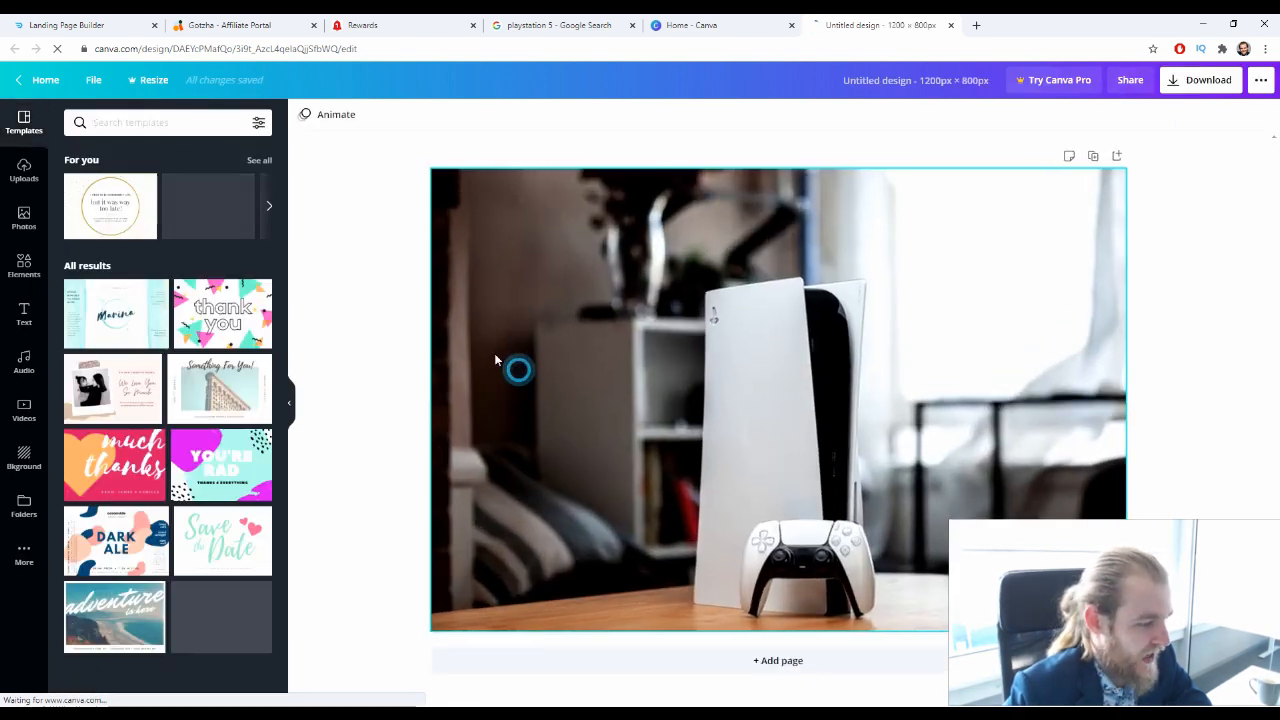
Adjust the console picture to brightness 2, contrast 49, saturation 100 and blur -10
{"action": "left_click", "coordinate": [403, 114]}
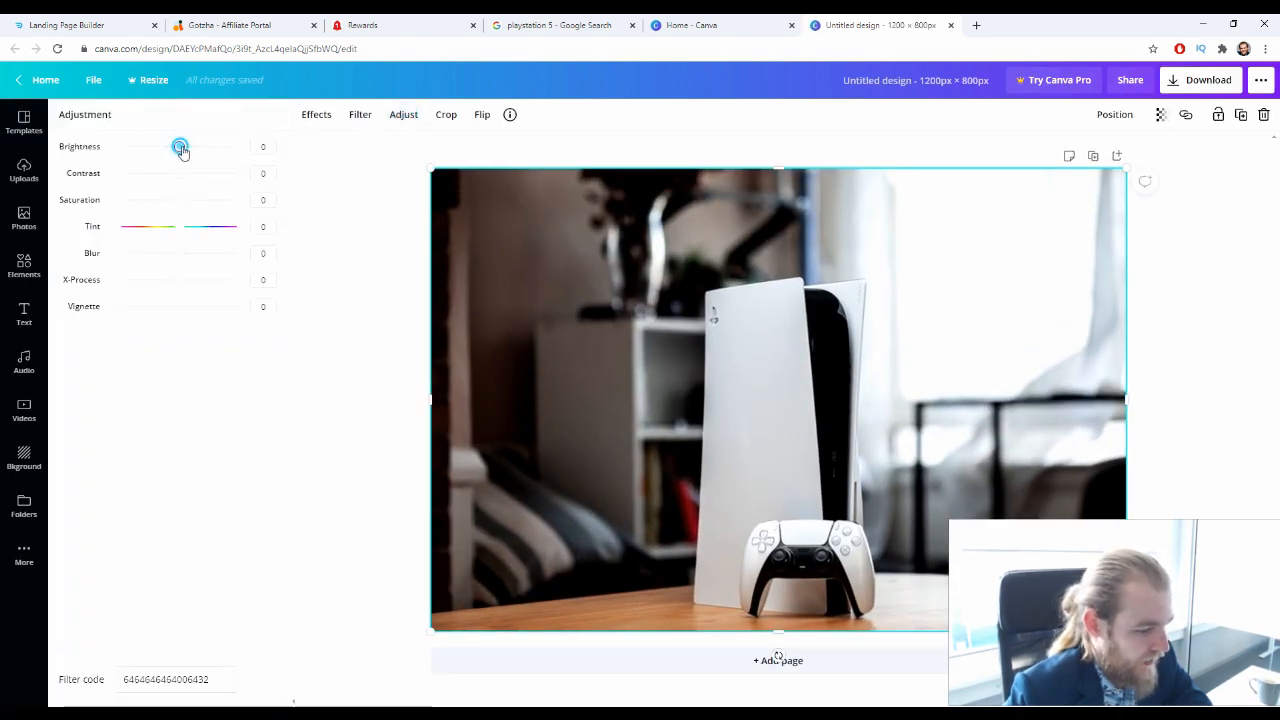
{"action": "mouse_move", "coordinate": [181, 150]}
{"action": "left_mouse_down"}
{"action": "mouse_move", "coordinate": [200, 149]}
{"action": "mouse_move", "coordinate": [169, 155]}
{"action": "mouse_move", "coordinate": [213, 182]}
{"action": "mouse_move", "coordinate": [178, 201]}
{"action": "mouse_move", "coordinate": [239, 215]}
{"action": "mouse_move", "coordinate": [210, 175]}
{"action": "mouse_move", "coordinate": [163, 147]}
{"action": "mouse_move", "coordinate": [177, 155]}
{"action": "left_mouse_up"}
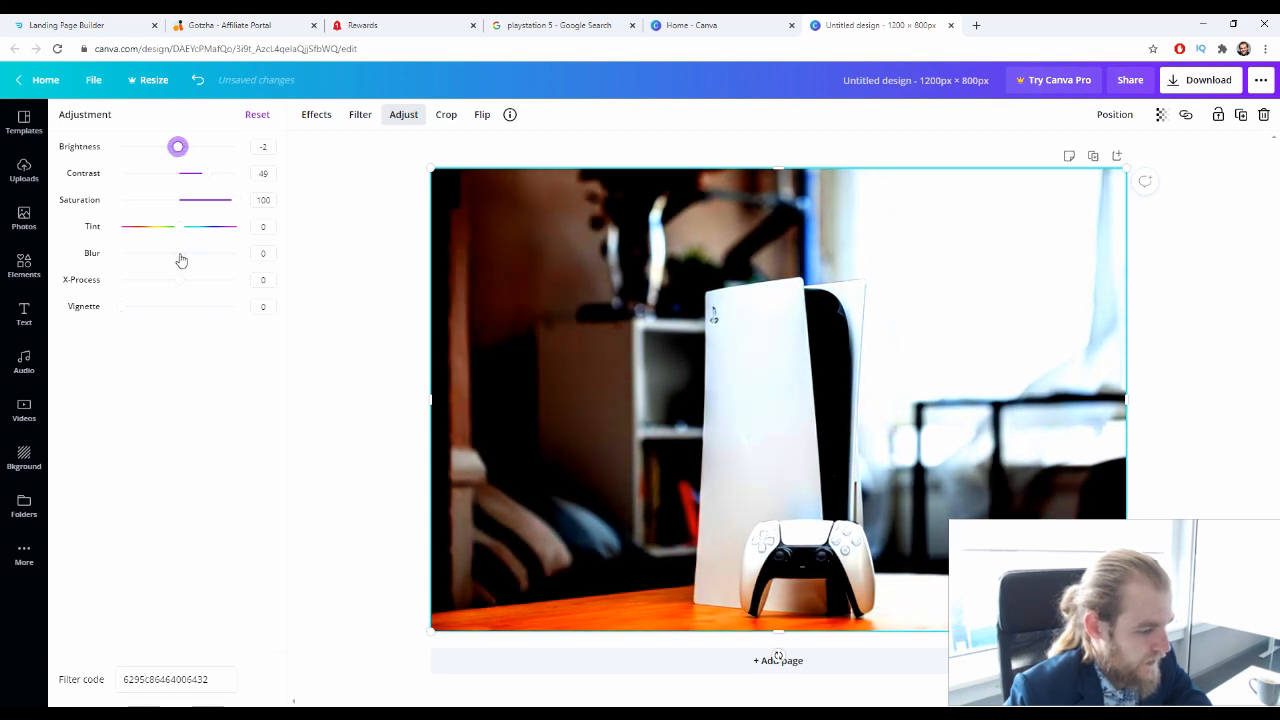
{"action": "left_click_drag", "start_coordinate": [178, 254], "coordinate": [174, 256]}
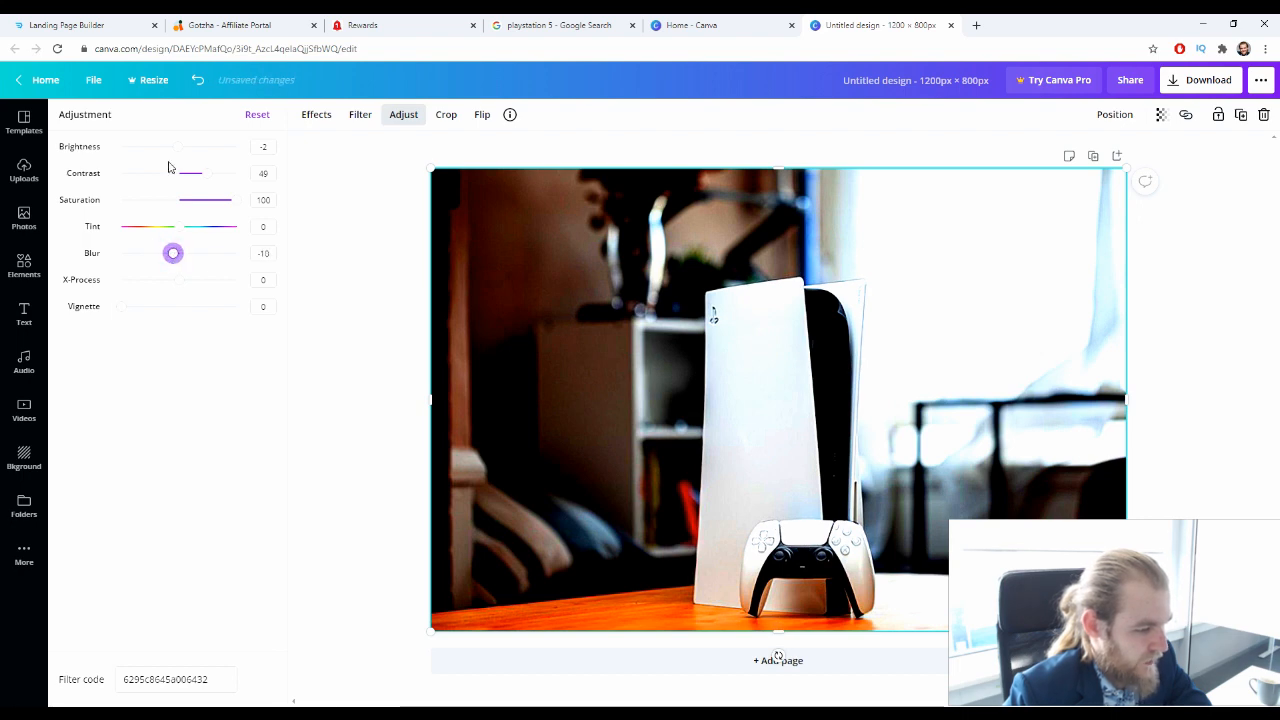
{"action": "left_click_drag", "start_coordinate": [177, 154], "coordinate": [182, 157]}
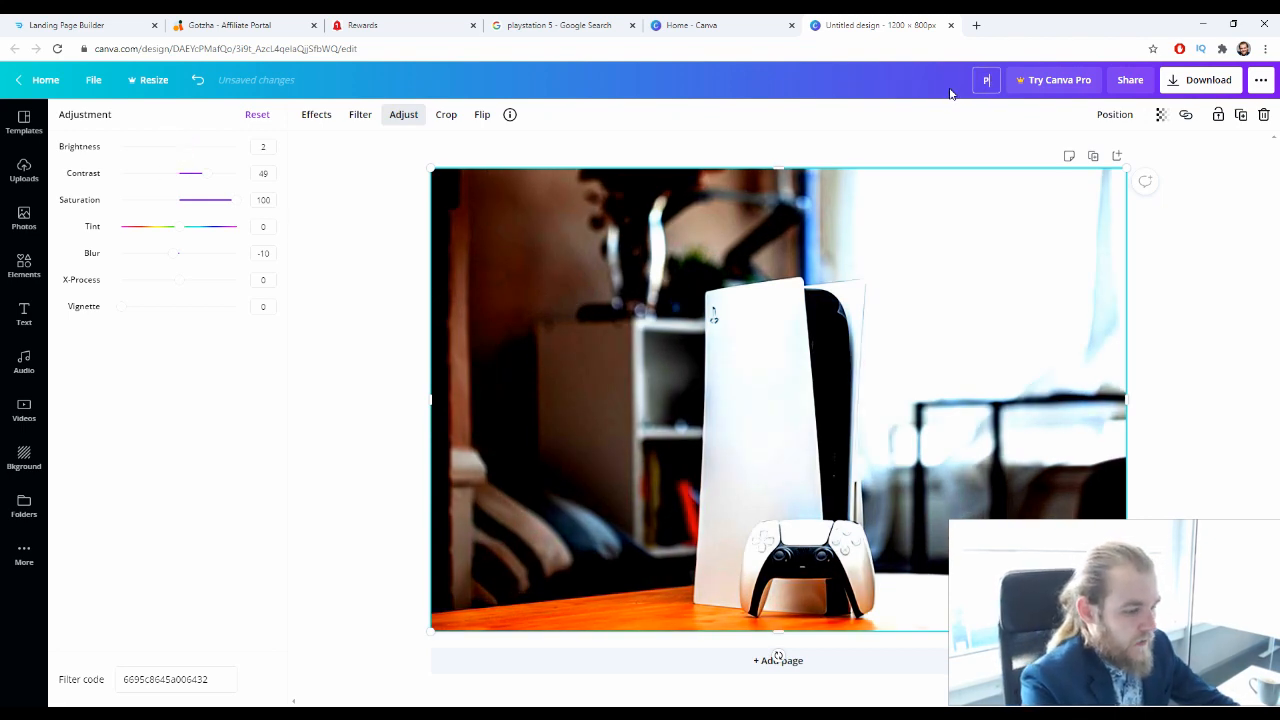
Name the design PS5 Sweep 2 and download it as a PNG
{"action": "type", "text": "PS5 Sweep 2"}
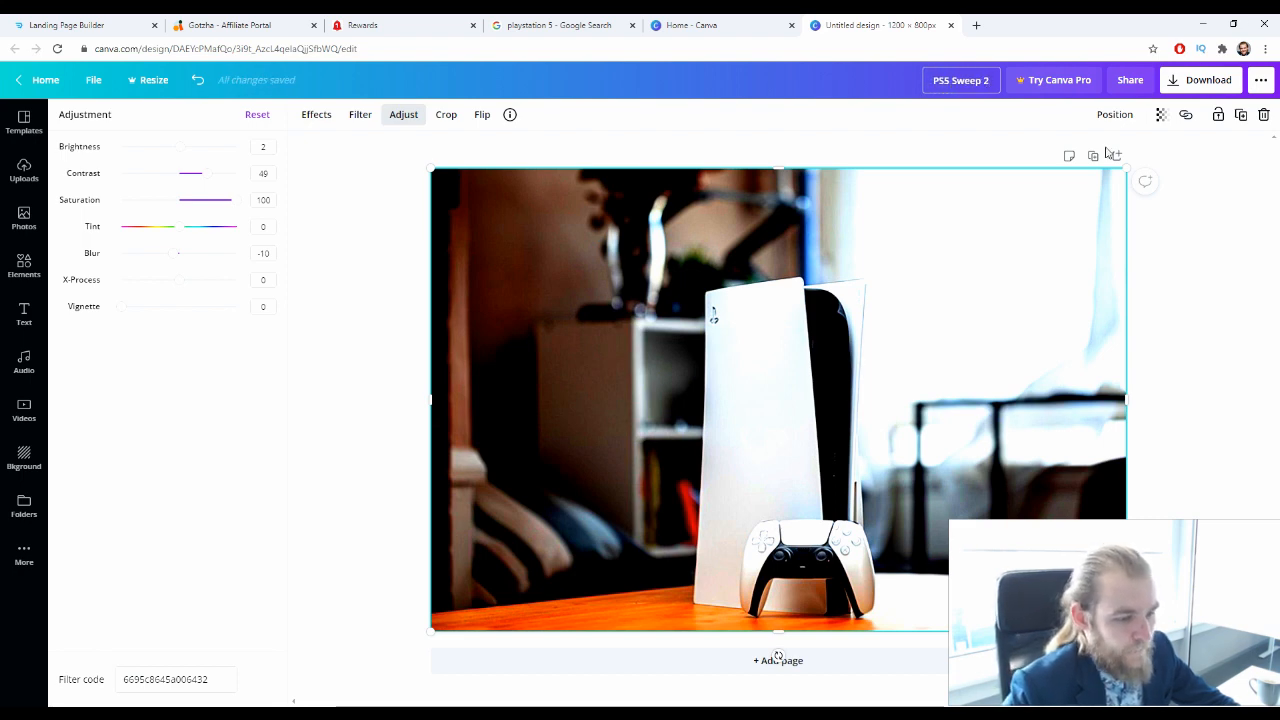
{"action": "left_click", "coordinate": [1208, 80]}
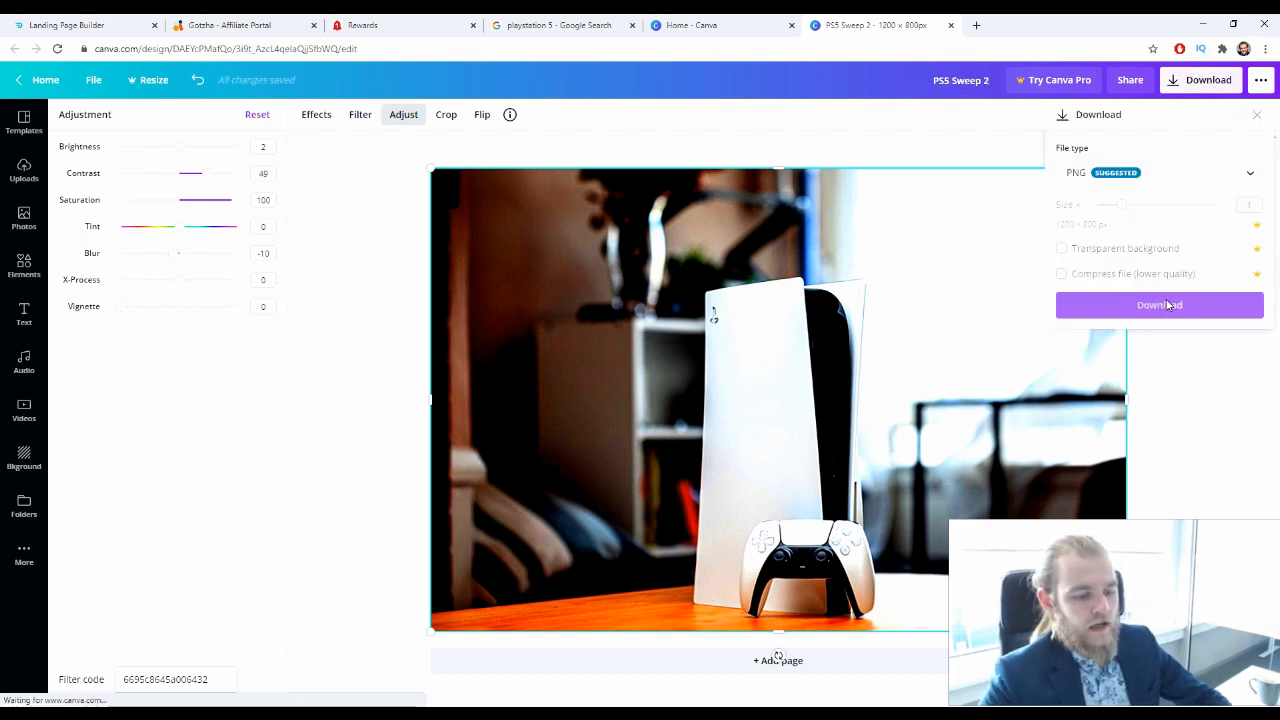
{"action": "left_click", "coordinate": [1186, 316]}
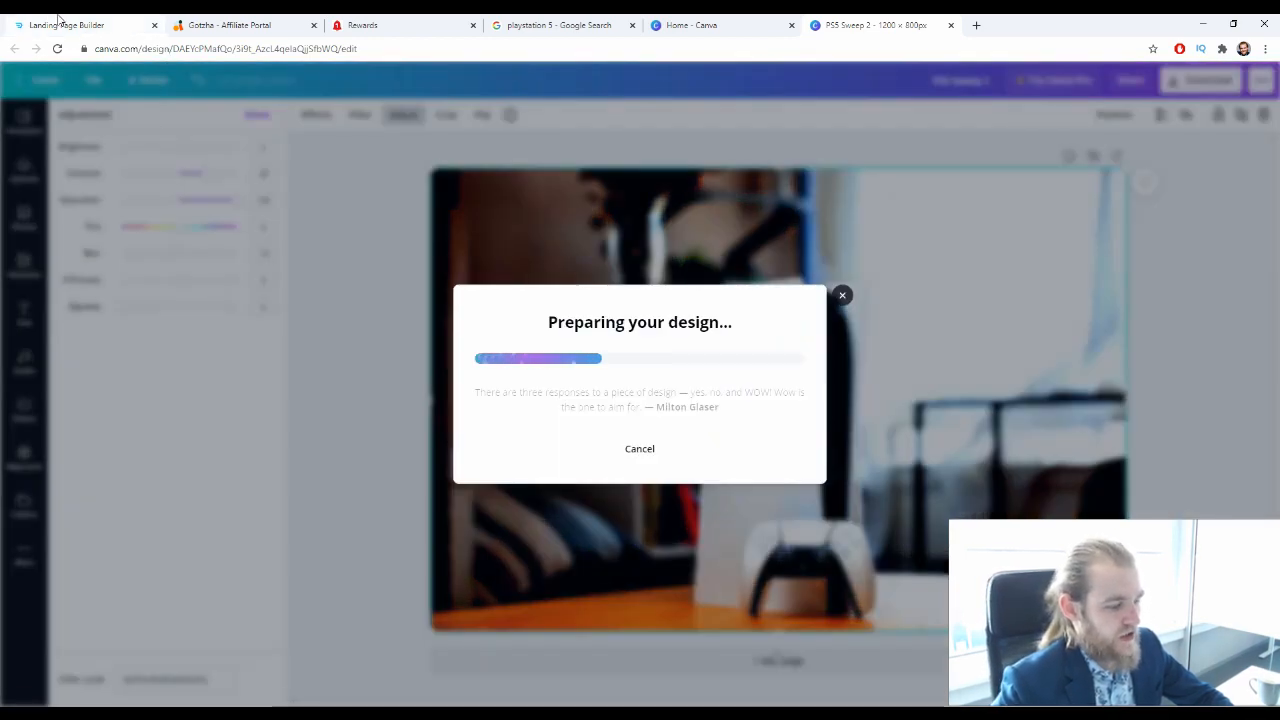
Switch to the Deberoo landing page builder, upload PS5 Sweep 2.png and replace the iPhone image with it
{"action": "left_click", "coordinate": [58, 17]}
{"action": "double_click", "coordinate": [825, 230]}
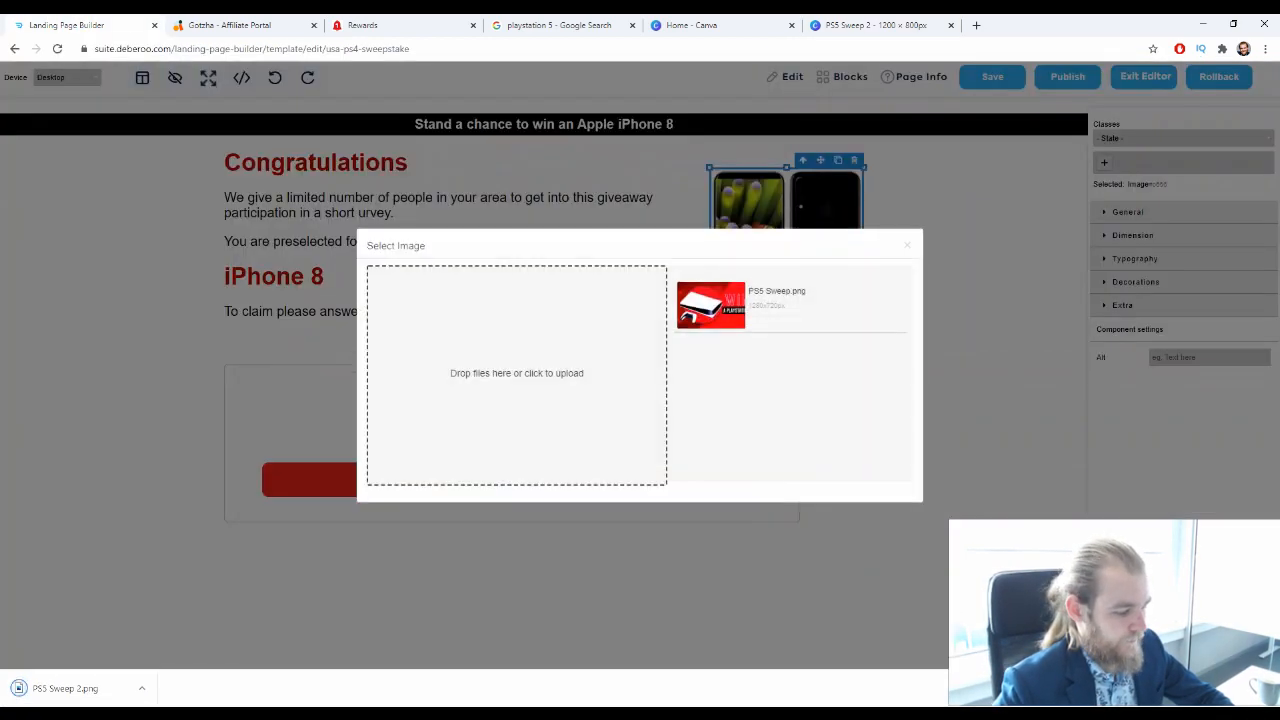
{"action": "left_click_drag", "start_coordinate": [58, 700], "coordinate": [560, 355]}
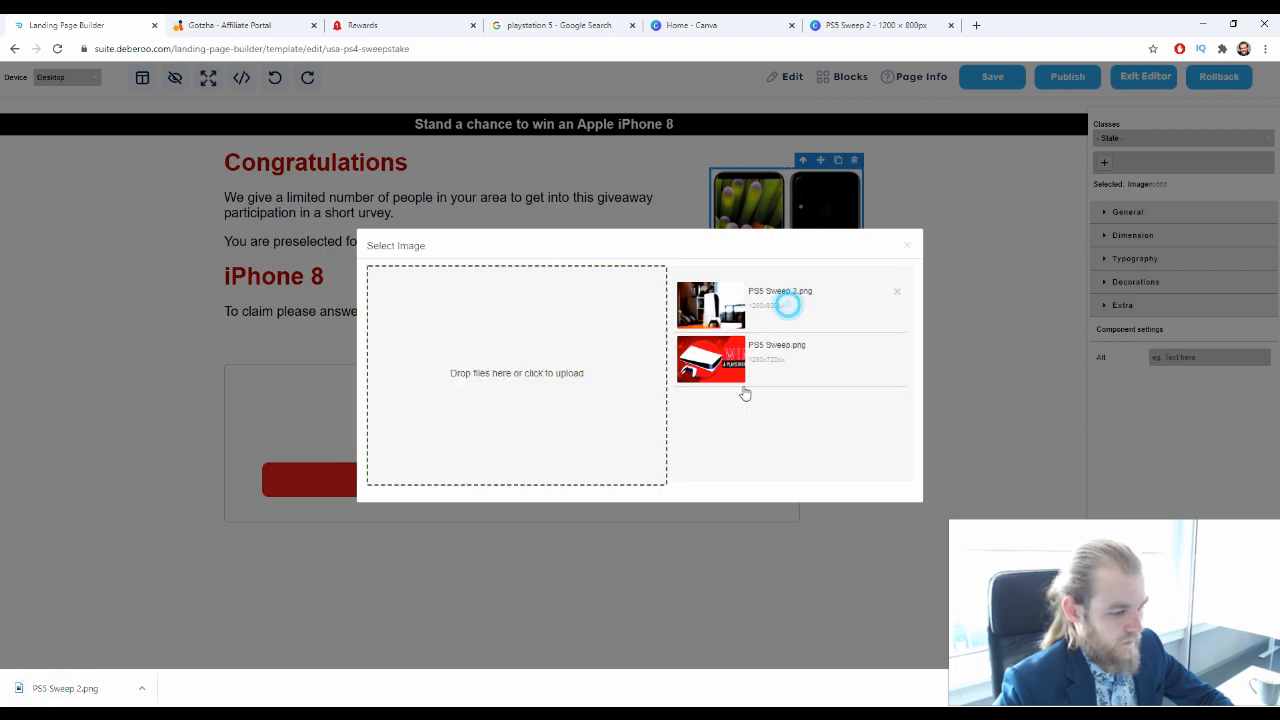
{"action": "left_click", "coordinate": [906, 247]}
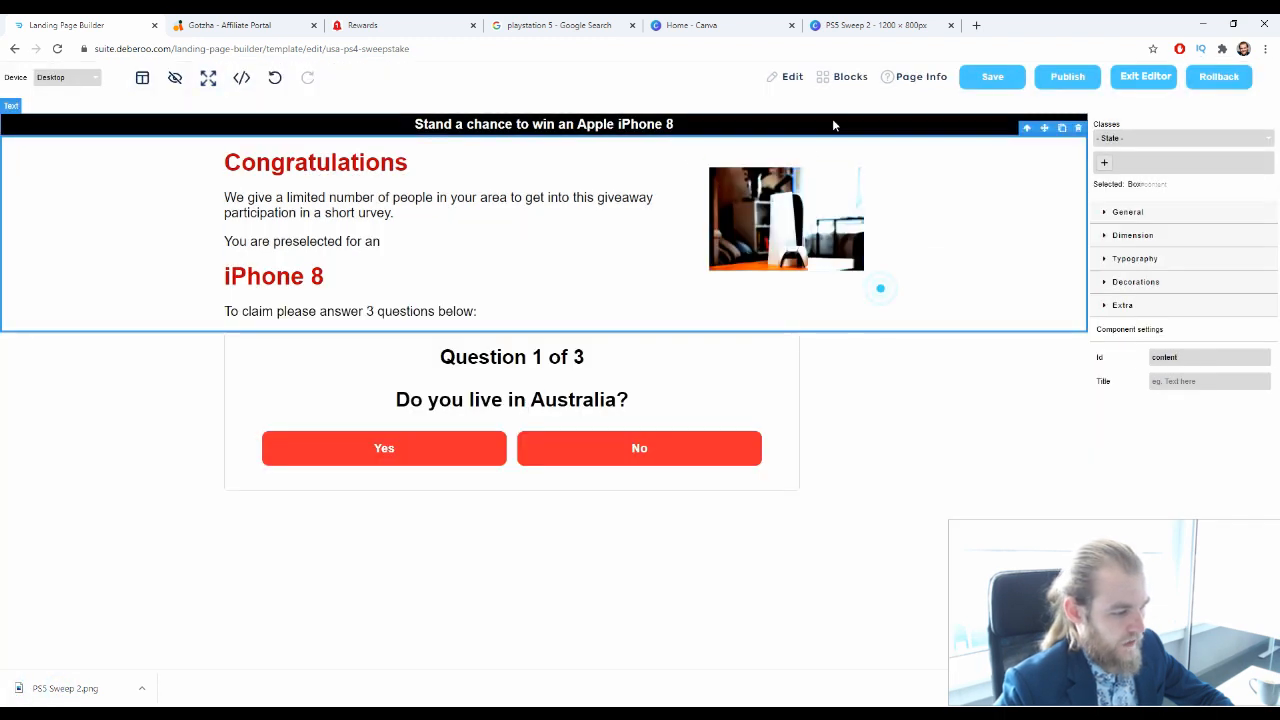
Change the black banner headline to read "Stand a chance to win a Playstation 5"
{"action": "left_click", "coordinate": [461, 141]}
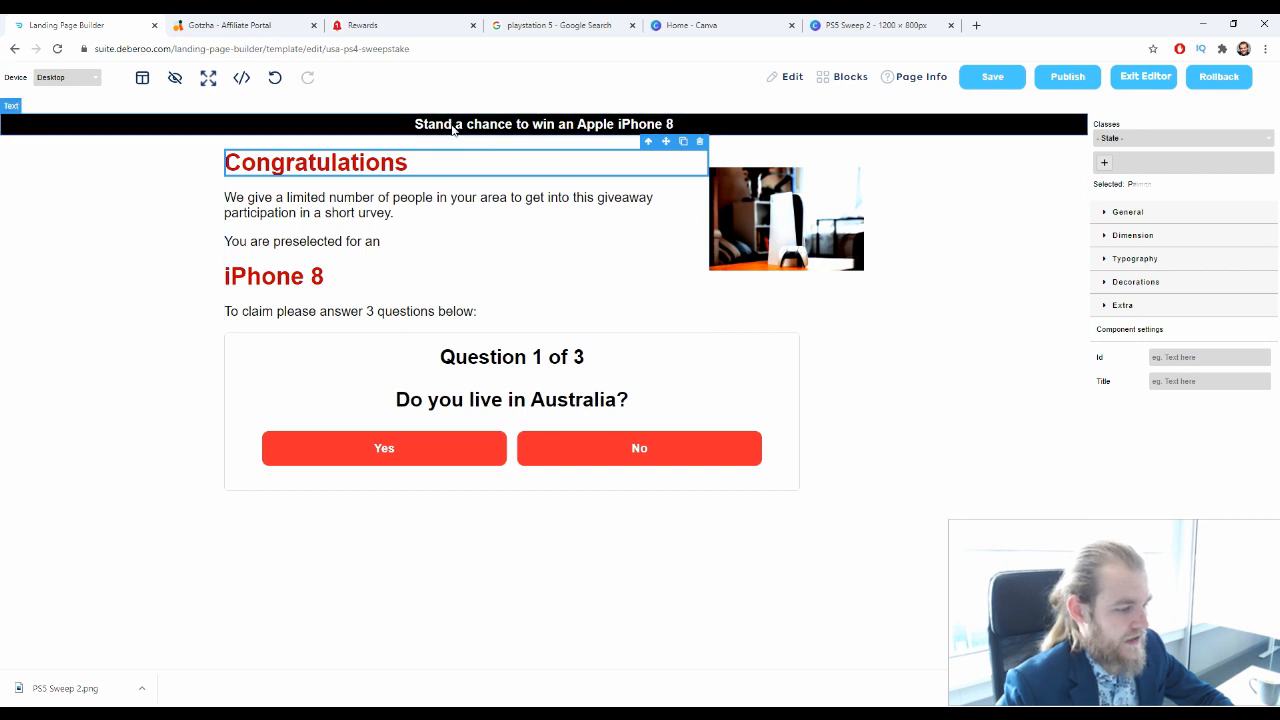
{"action": "left_click", "coordinate": [452, 128]}
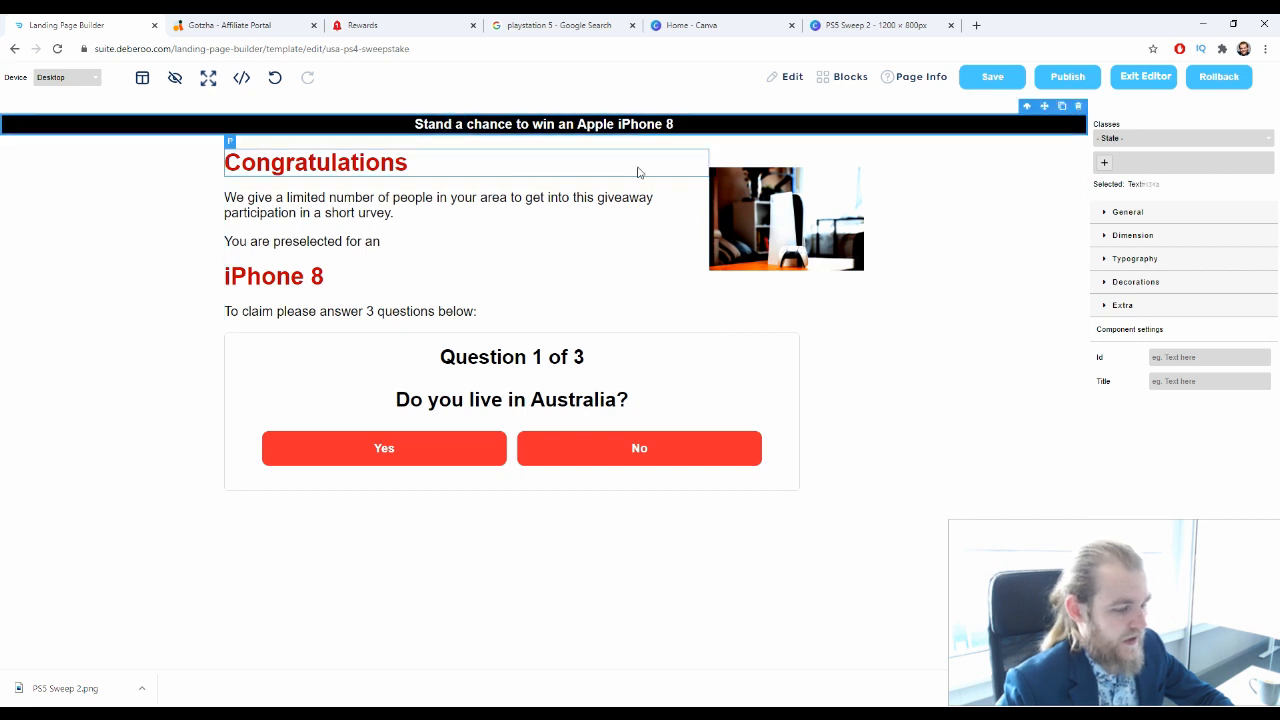
{"action": "double_click", "coordinate": [680, 127]}
{"action": "left_click_drag", "start_coordinate": [680, 125], "coordinate": [569, 127]}
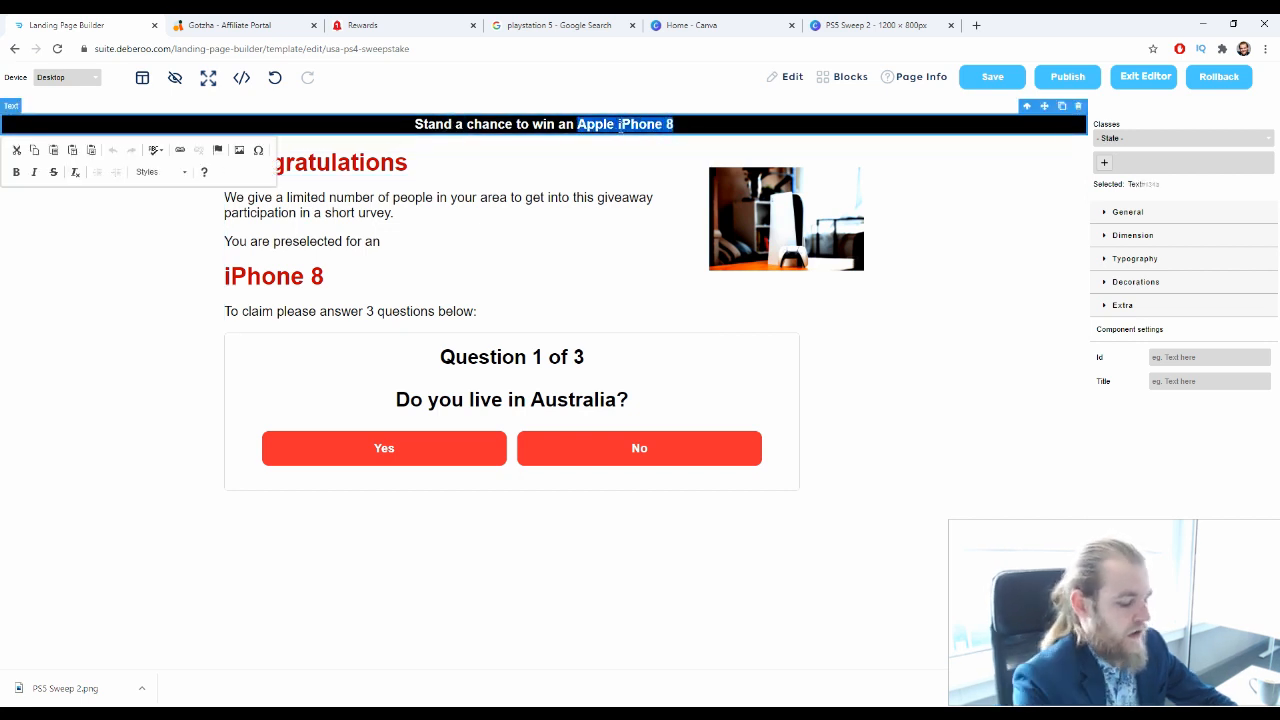
{"action": "key", "text": "BackSpace"}
{"action": "key", "text": "BackSpace"}
{"action": "key", "text": "BackSpace"}
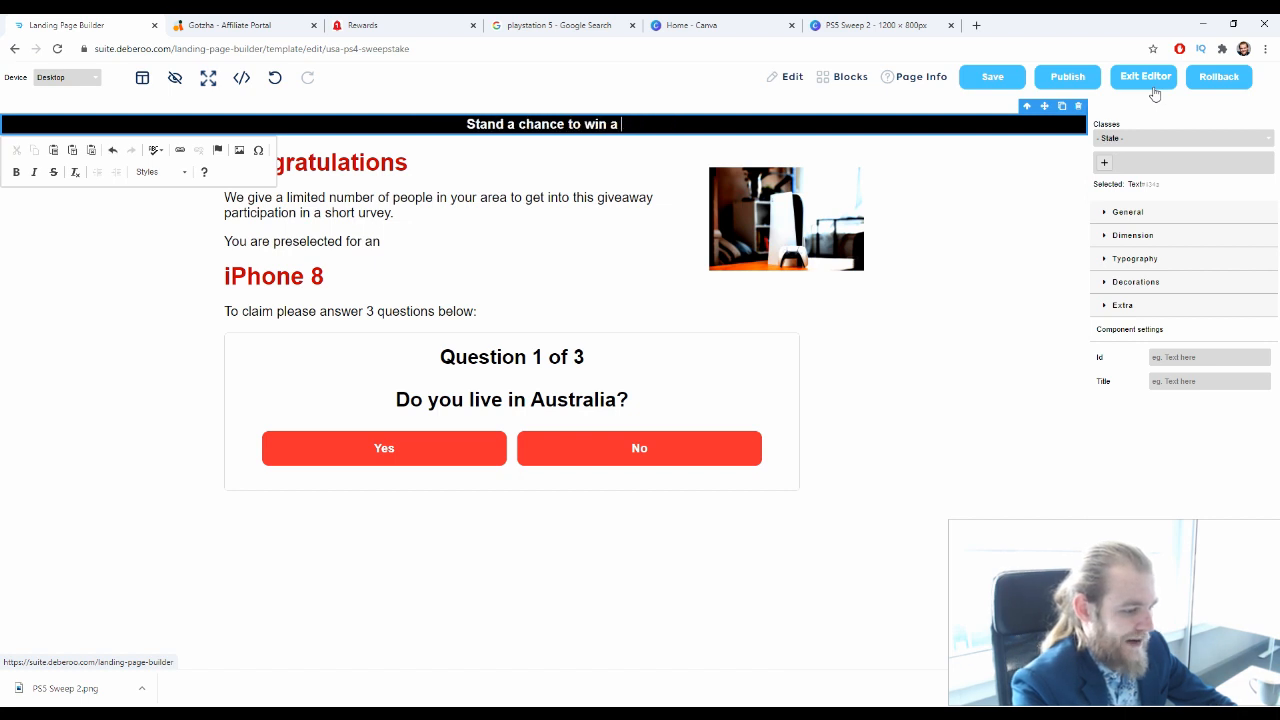
{"action": "type", "text": "Playstay"}
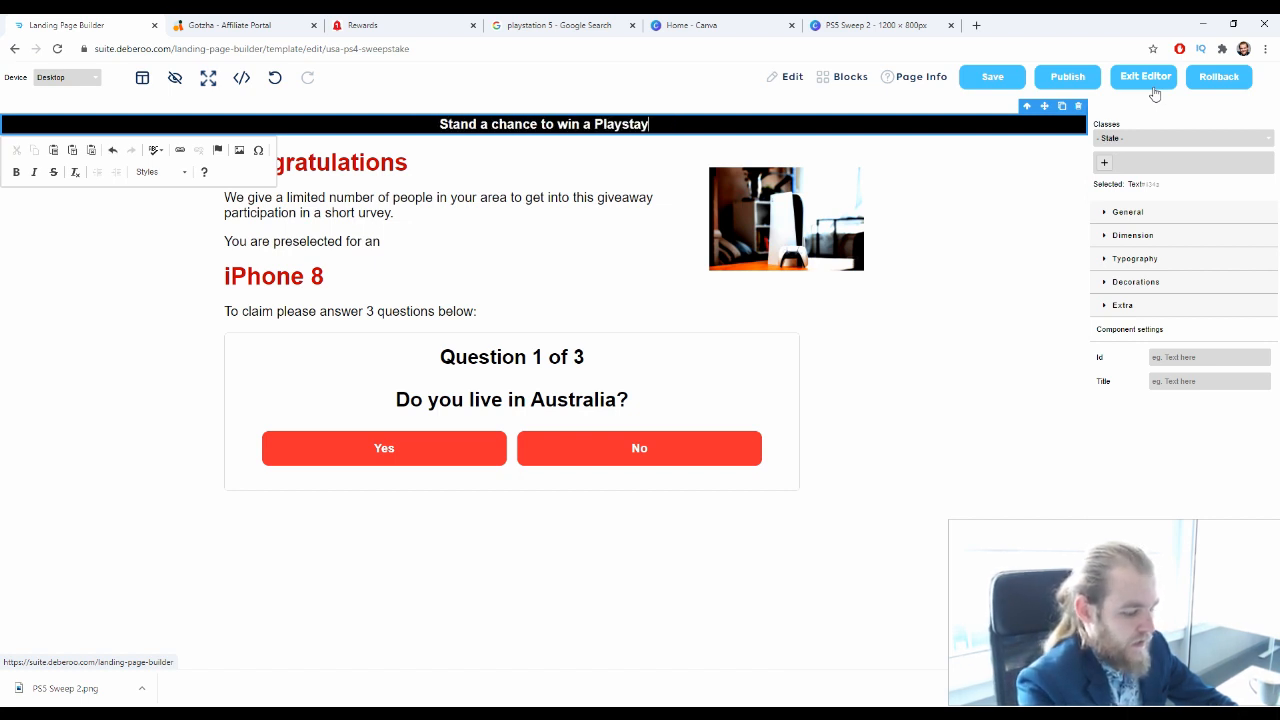
{"action": "key", "text": "BackSpace"}
{"action": "type", "text": "tion 5"}
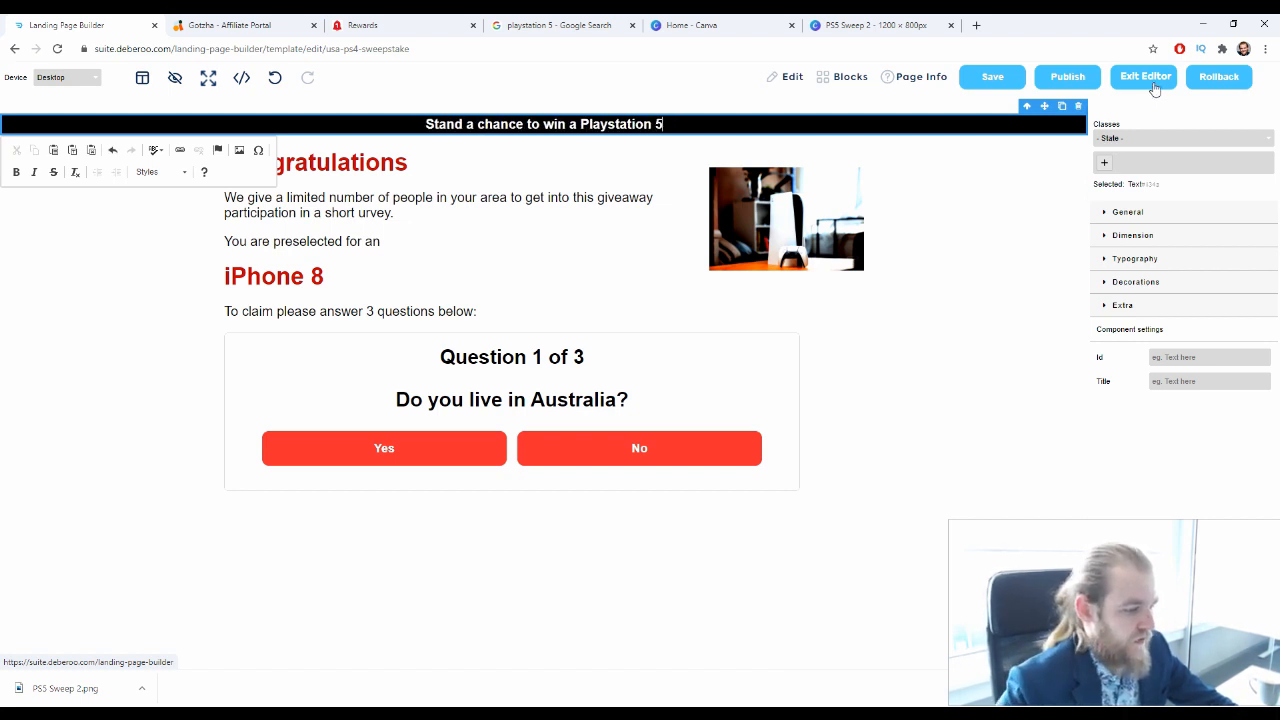
Insert "the chance" after "in your area" in the paragraph below Congratulations
{"action": "double_click", "coordinate": [285, 203]}
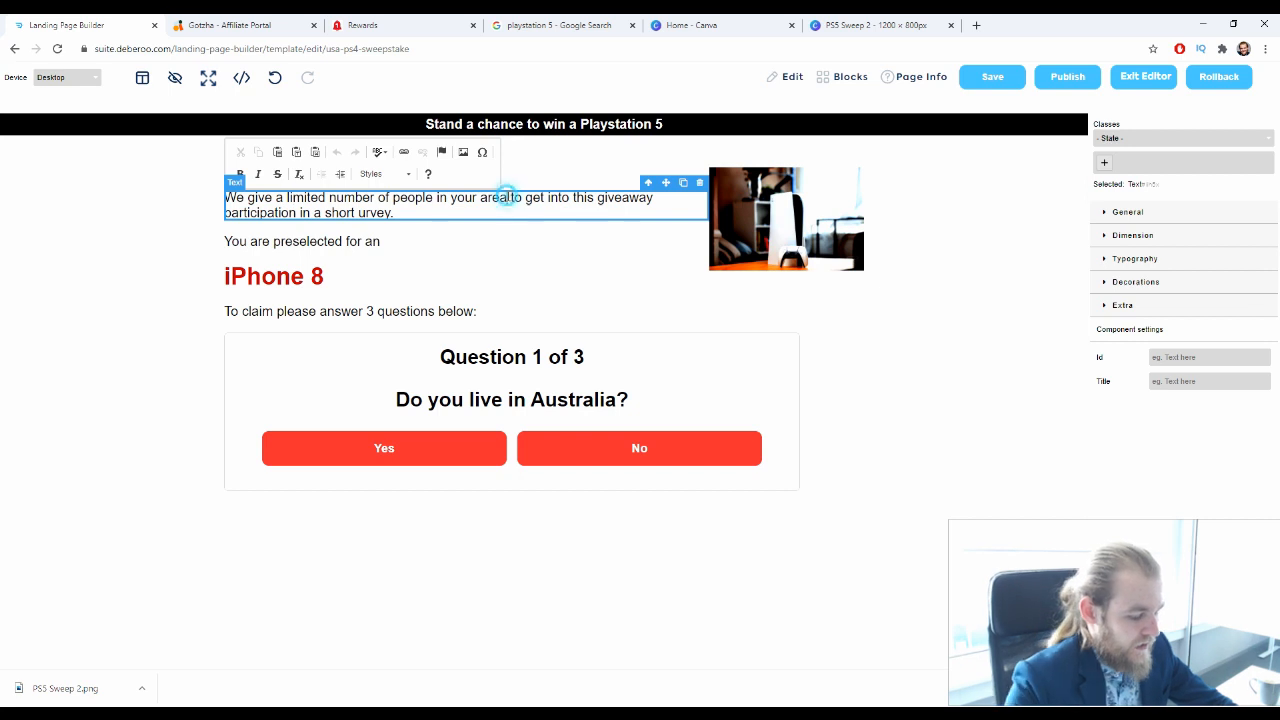
{"action": "type", "text": "t"}
{"action": "type", "text": "the chang"}
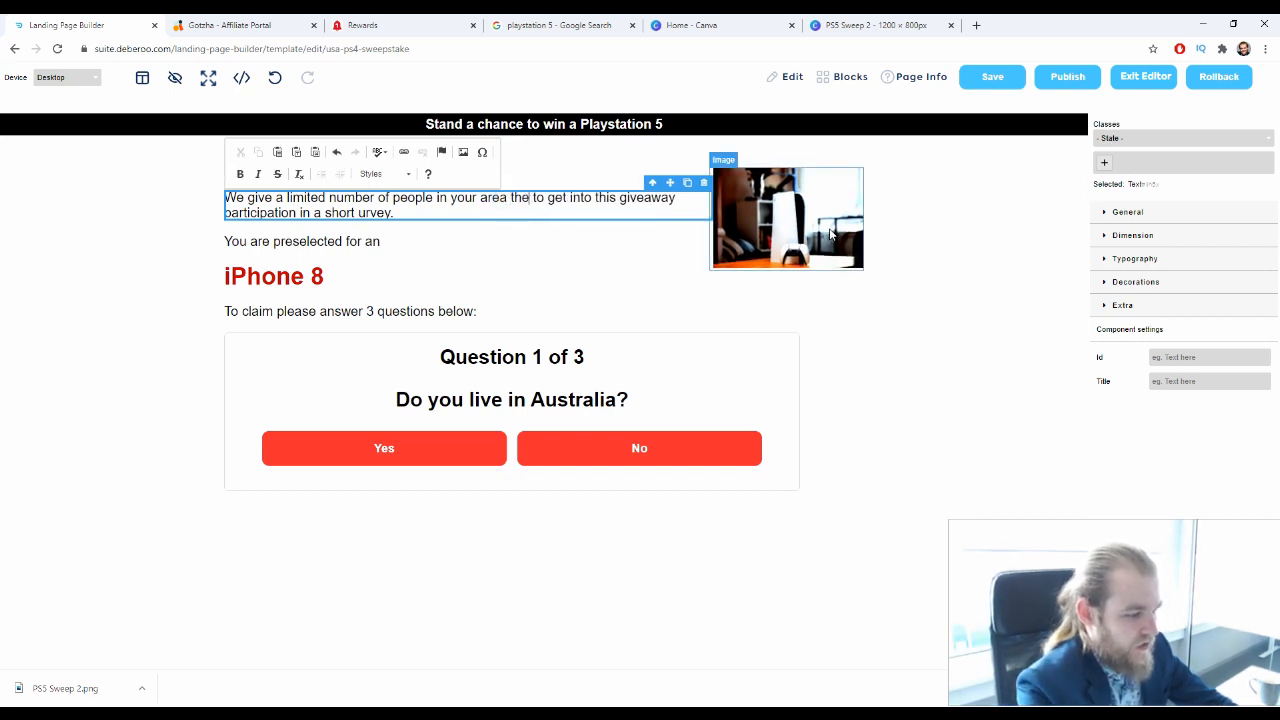
{"action": "key", "text": "BackSpace"}
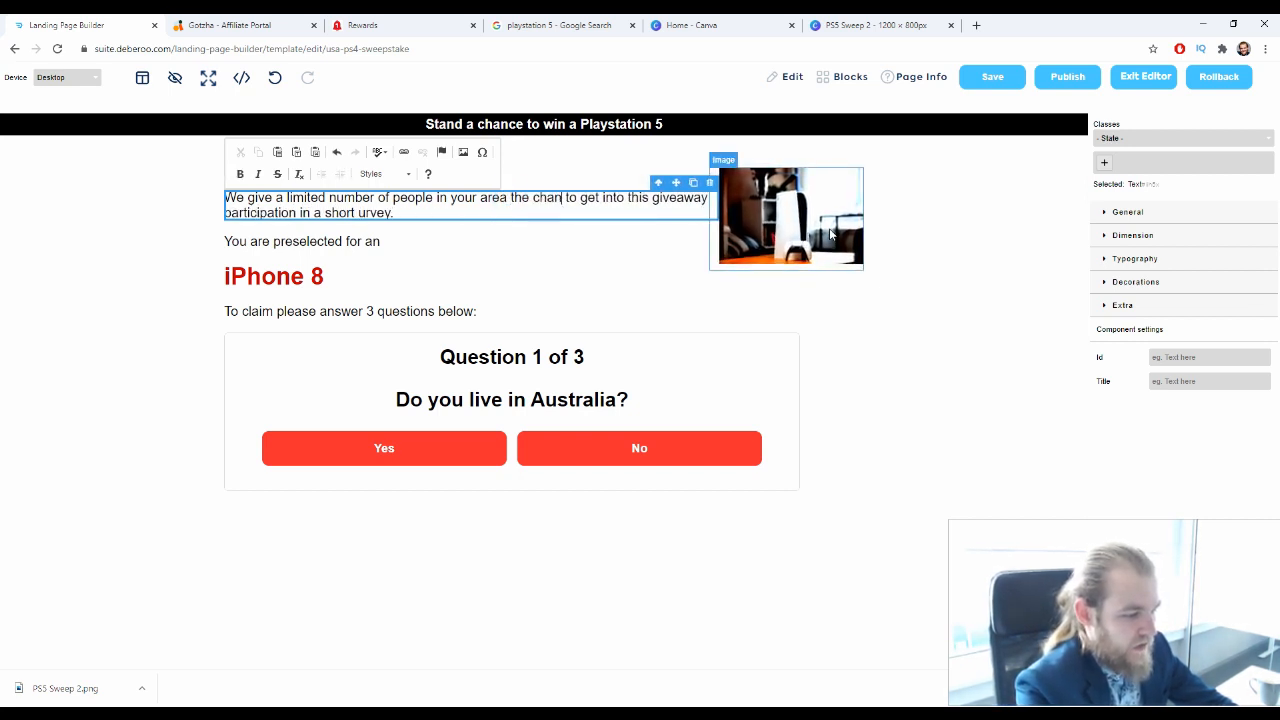
{"action": "type", "text": "ce"}
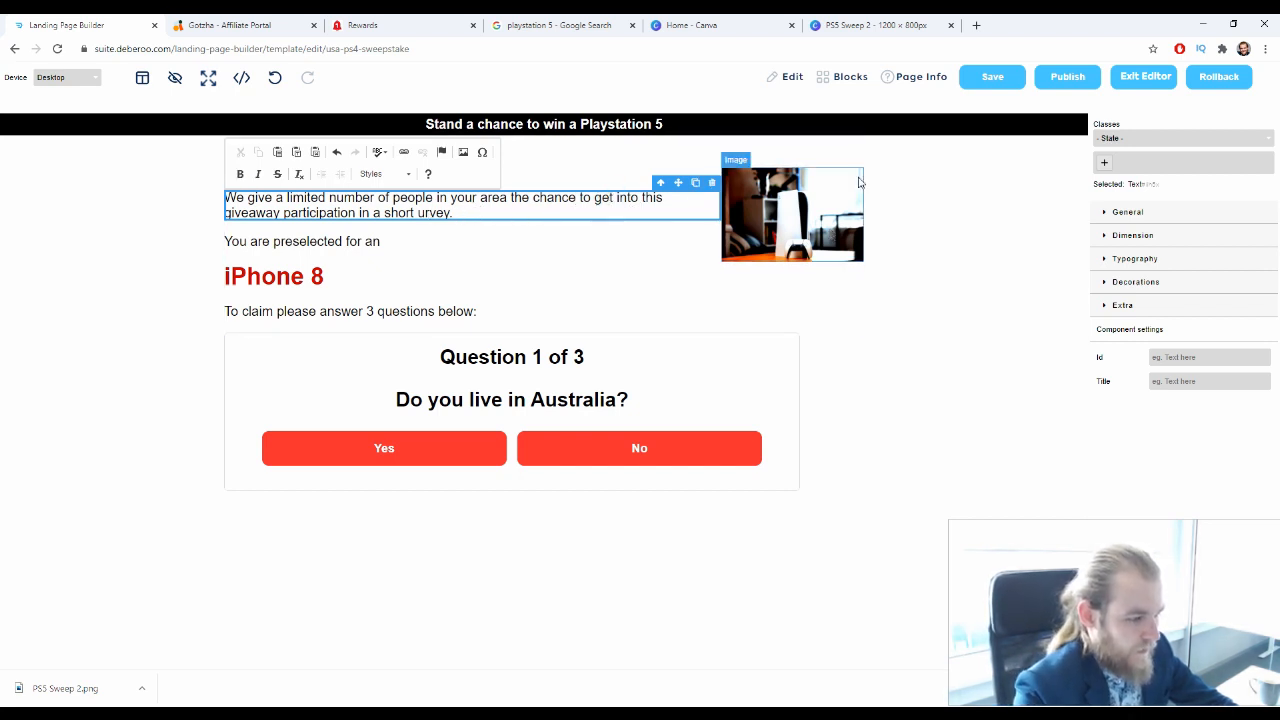
Add a line break before "get into this giveaway" in the intro paragraph
{"action": "key", "text": "Return"}
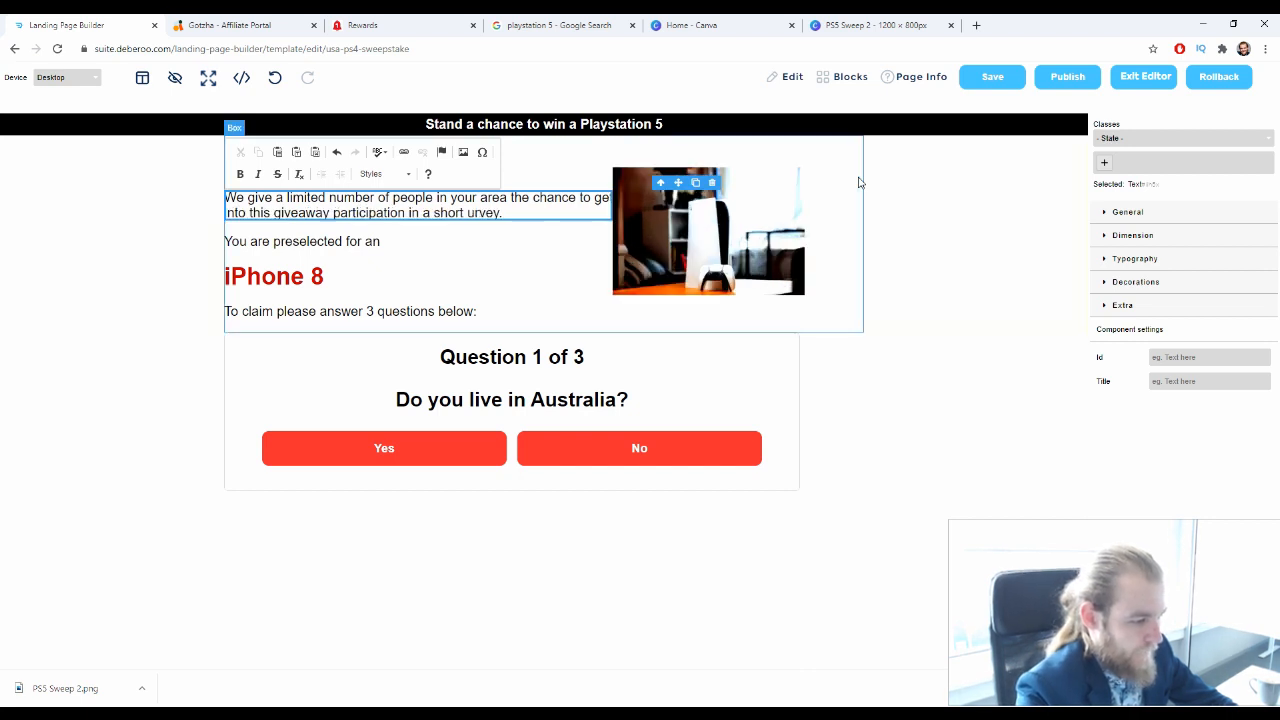
{"action": "key", "text": "BackSpace"}
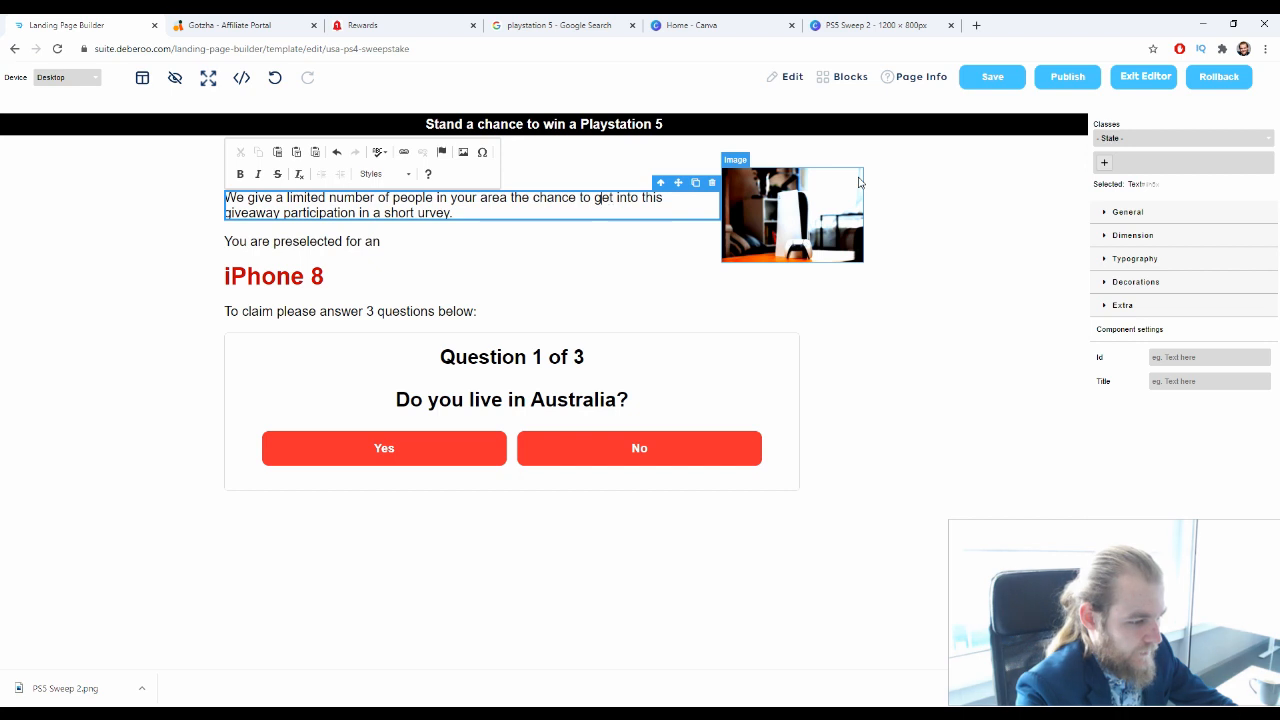
{"action": "key", "text": "Left"}
{"action": "key", "text": "Return"}
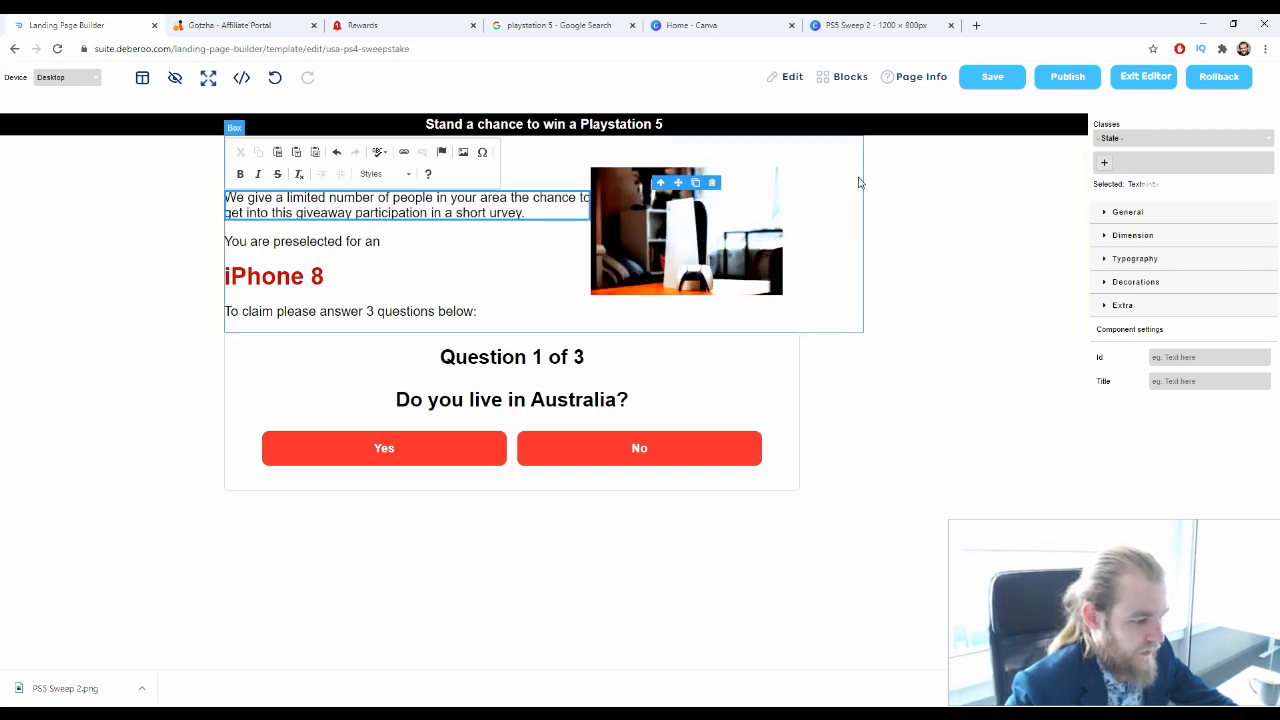
Try to move the console image farther away from the intro paragraph, and undo the move
{"action": "left_click", "coordinate": [620, 208]}
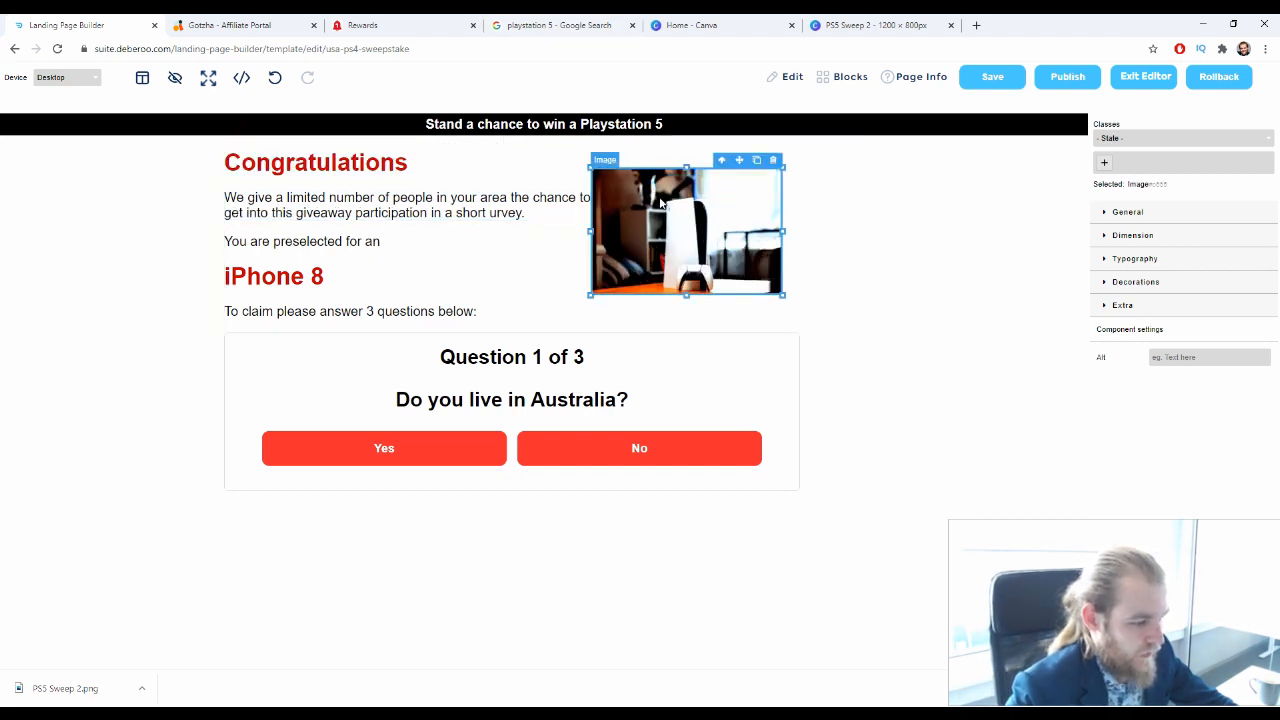
{"action": "left_click_drag", "start_coordinate": [739, 160], "coordinate": [801, 208]}
{"action": "key", "text": "ctrl+z"}
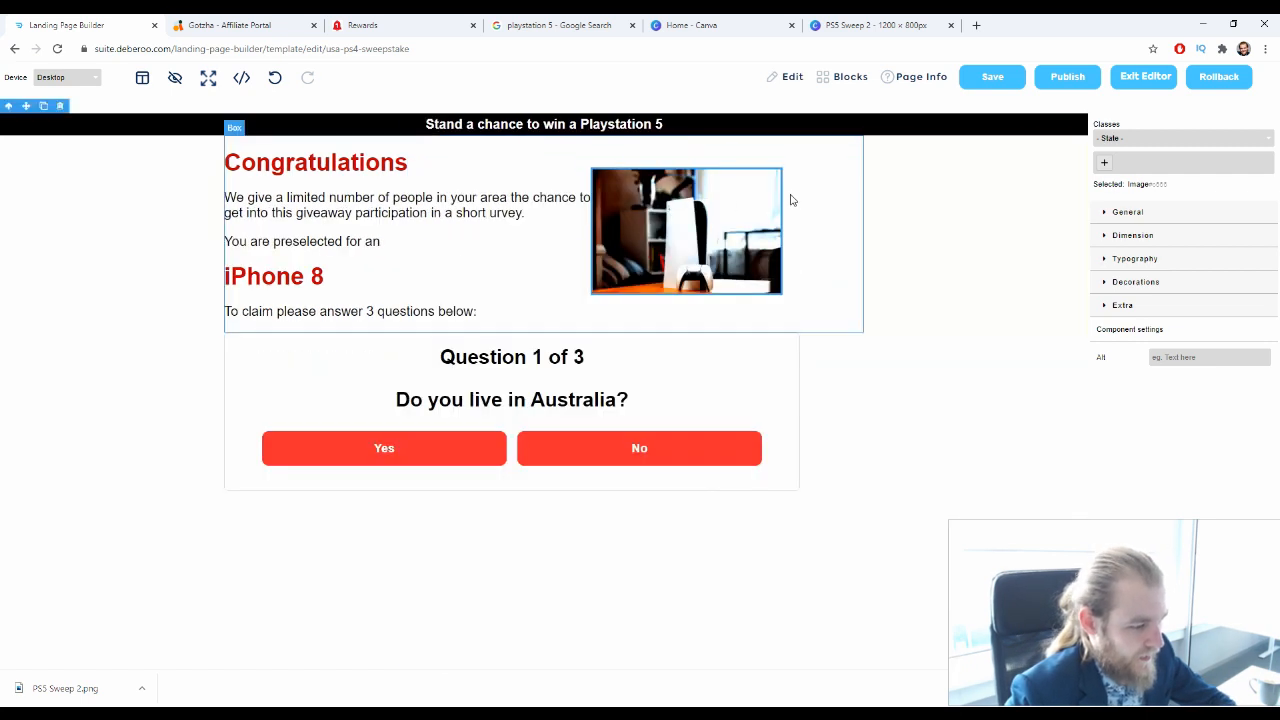
{"action": "key", "text": "ctrl+z"}
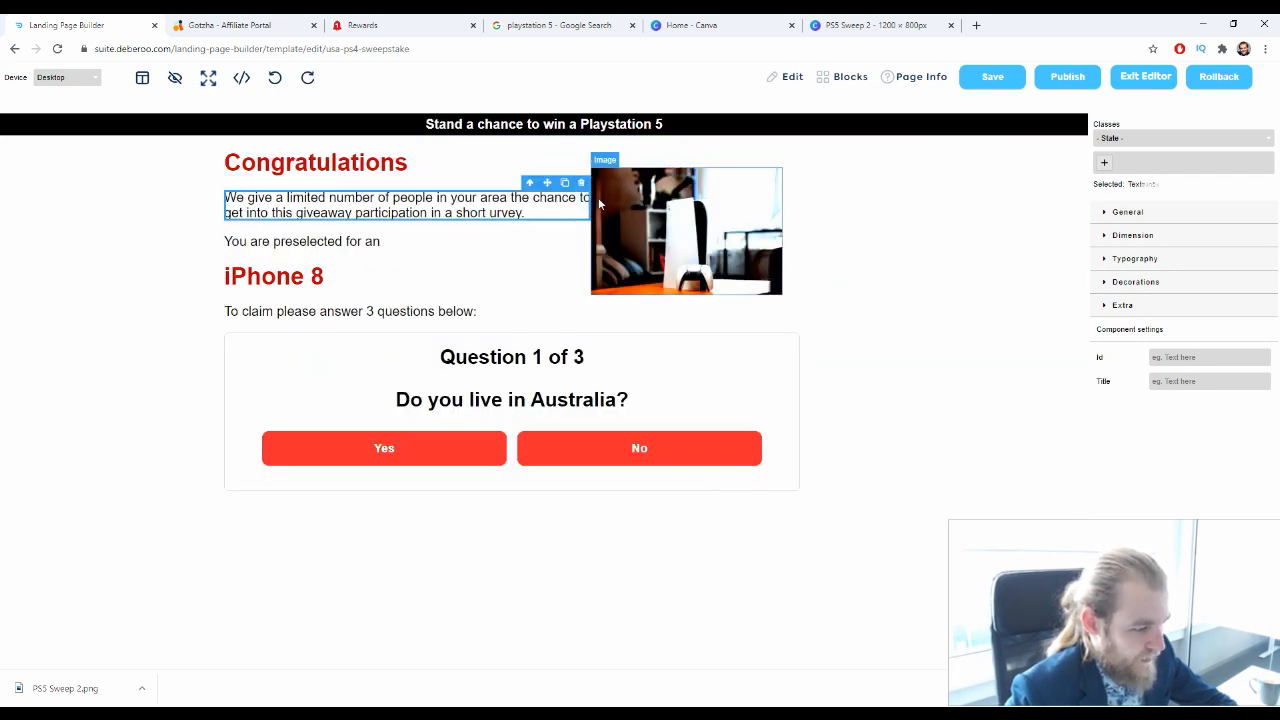
{"action": "double_click", "coordinate": [580, 205]}
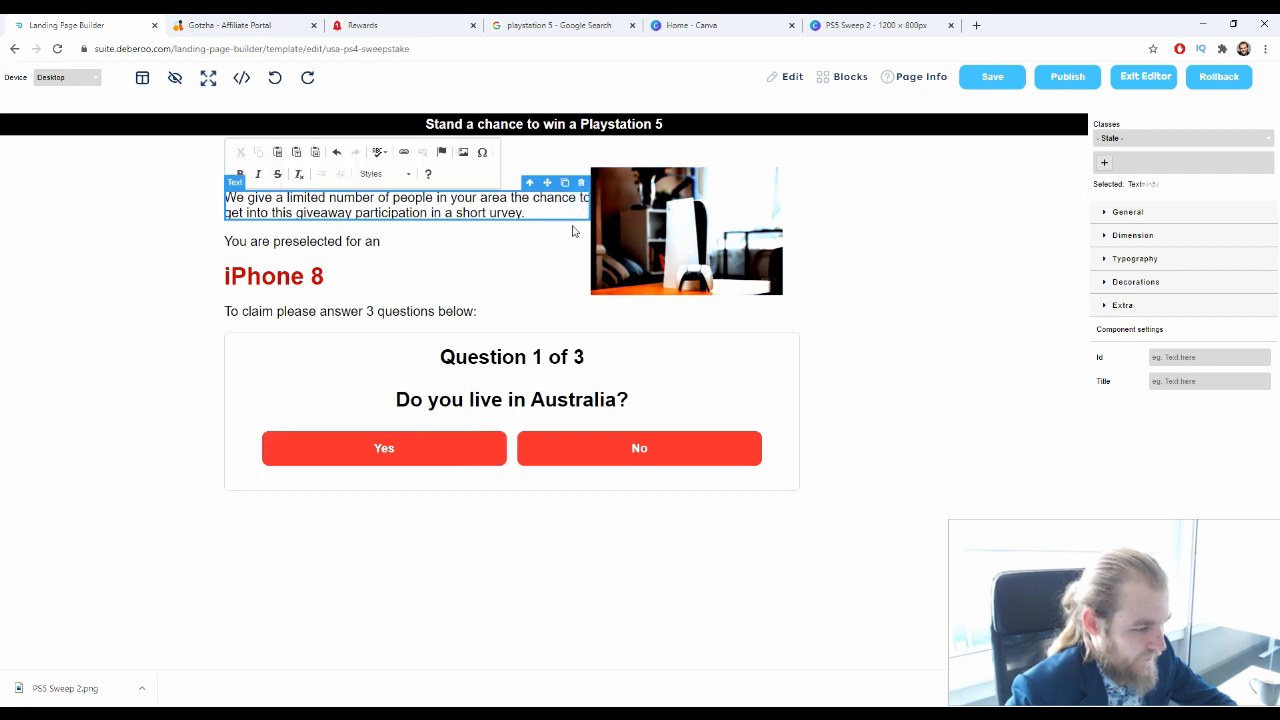
{"action": "left_click_drag", "start_coordinate": [670, 206], "coordinate": [699, 208]}
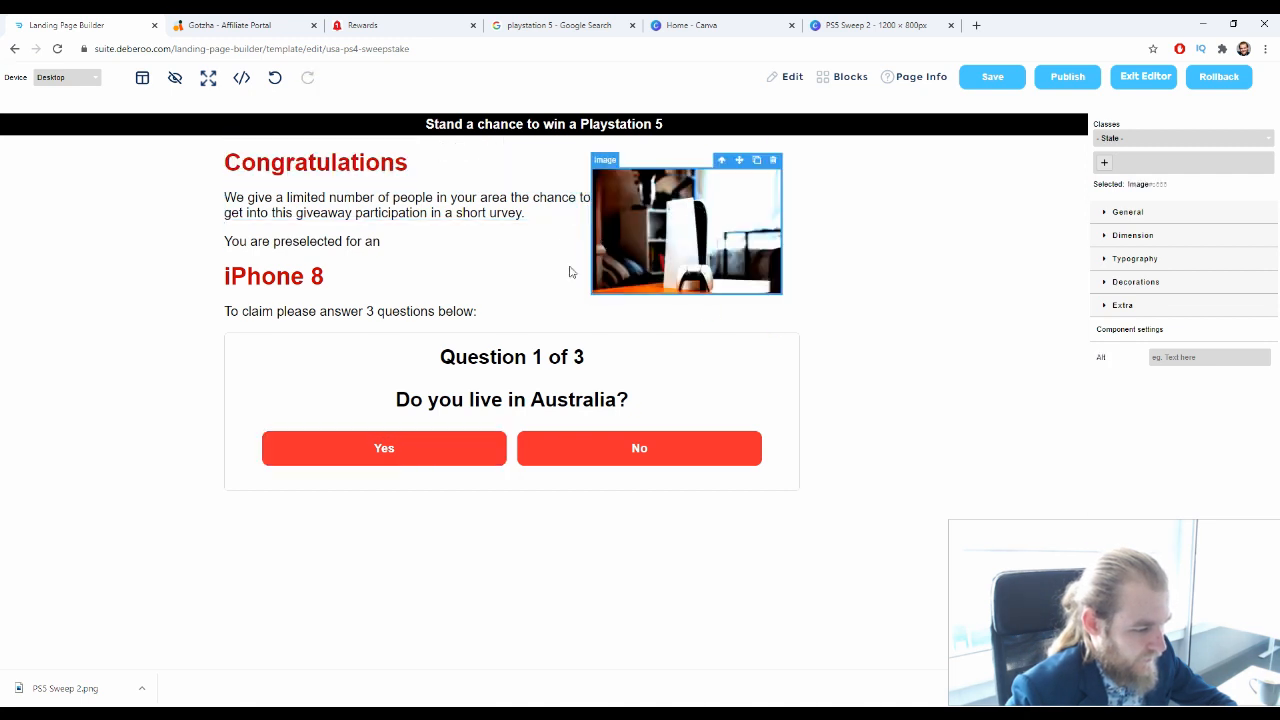
{"action": "left_click", "coordinate": [553, 308]}
{"action": "left_click", "coordinate": [514, 206]}
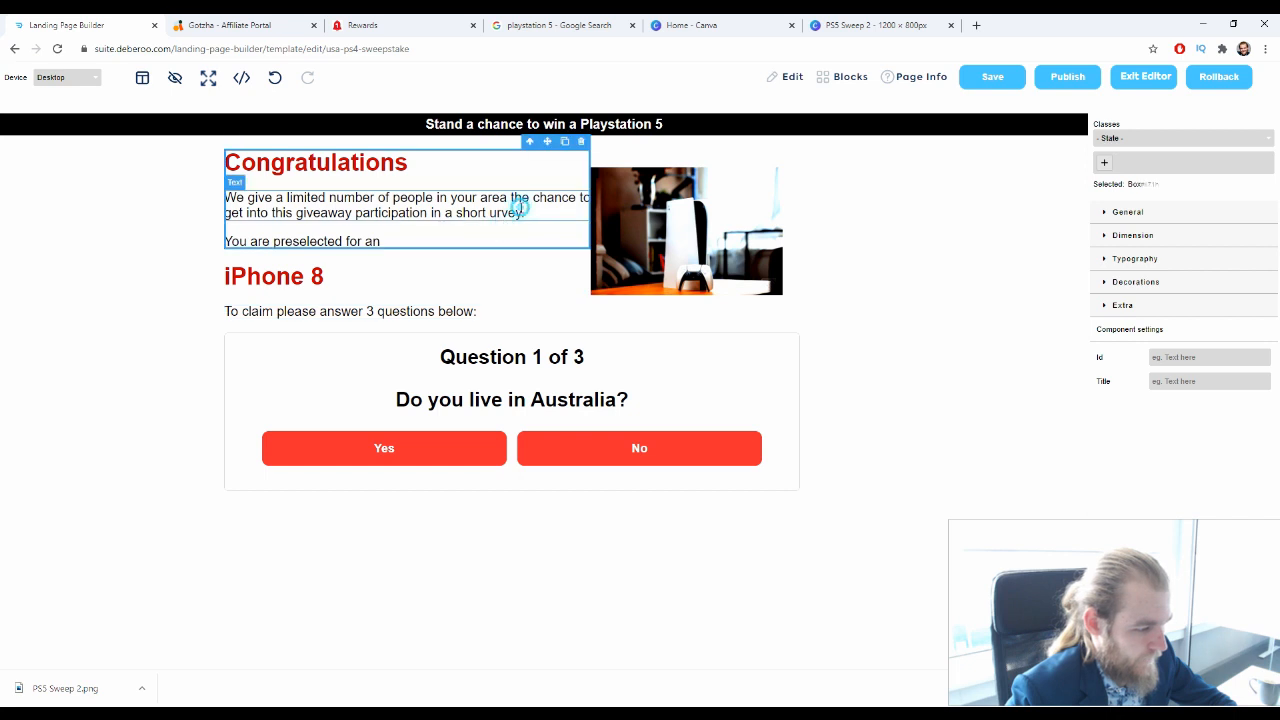
Change "for an" to "for a" in the preselected line and replace the iPhone 8 heading with "Playstation 5"
{"action": "left_click", "coordinate": [486, 245]}
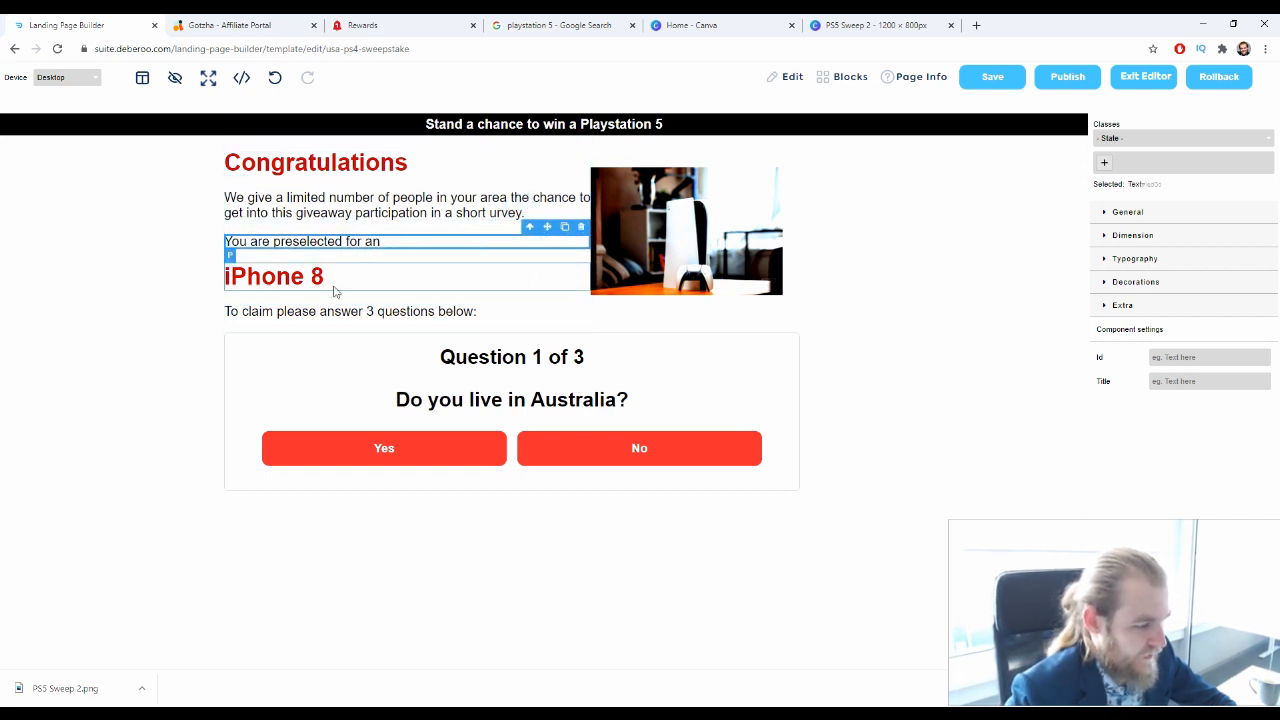
{"action": "double_click", "coordinate": [381, 241]}
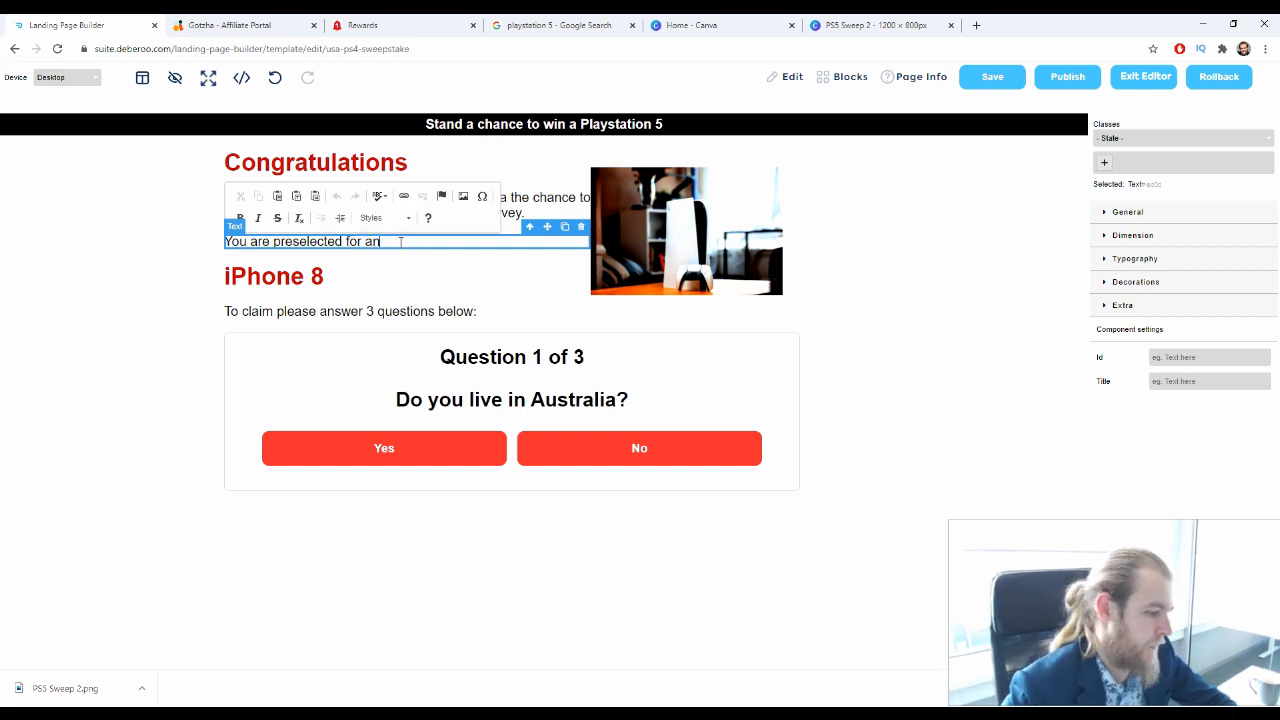
{"action": "left_click", "coordinate": [270, 278]}
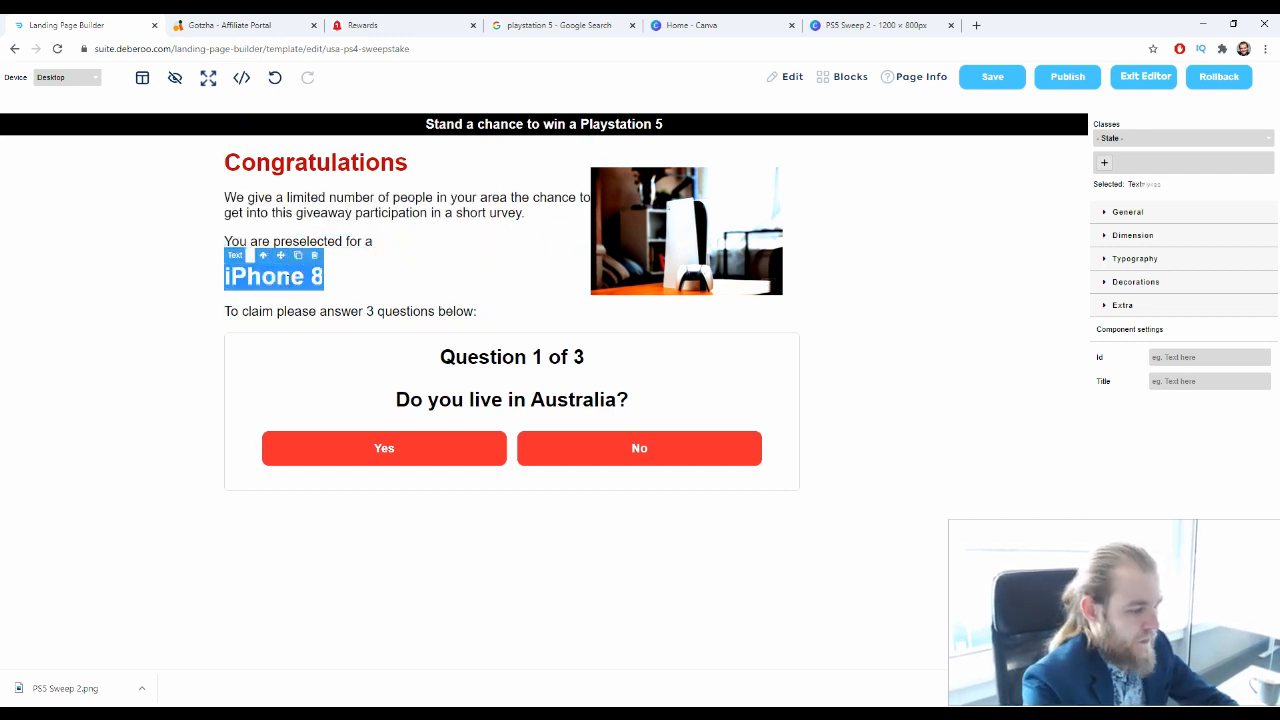
{"action": "type", "text": "Platys"}
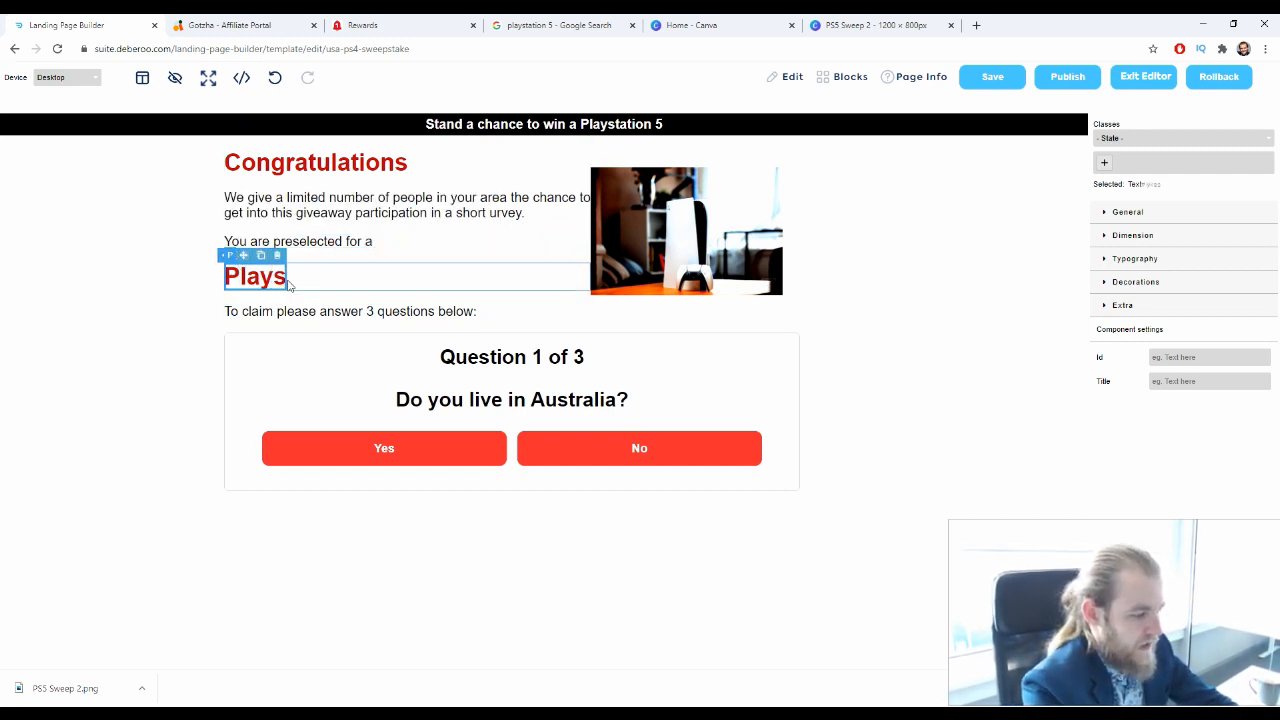
{"action": "type", "text": "tation"}
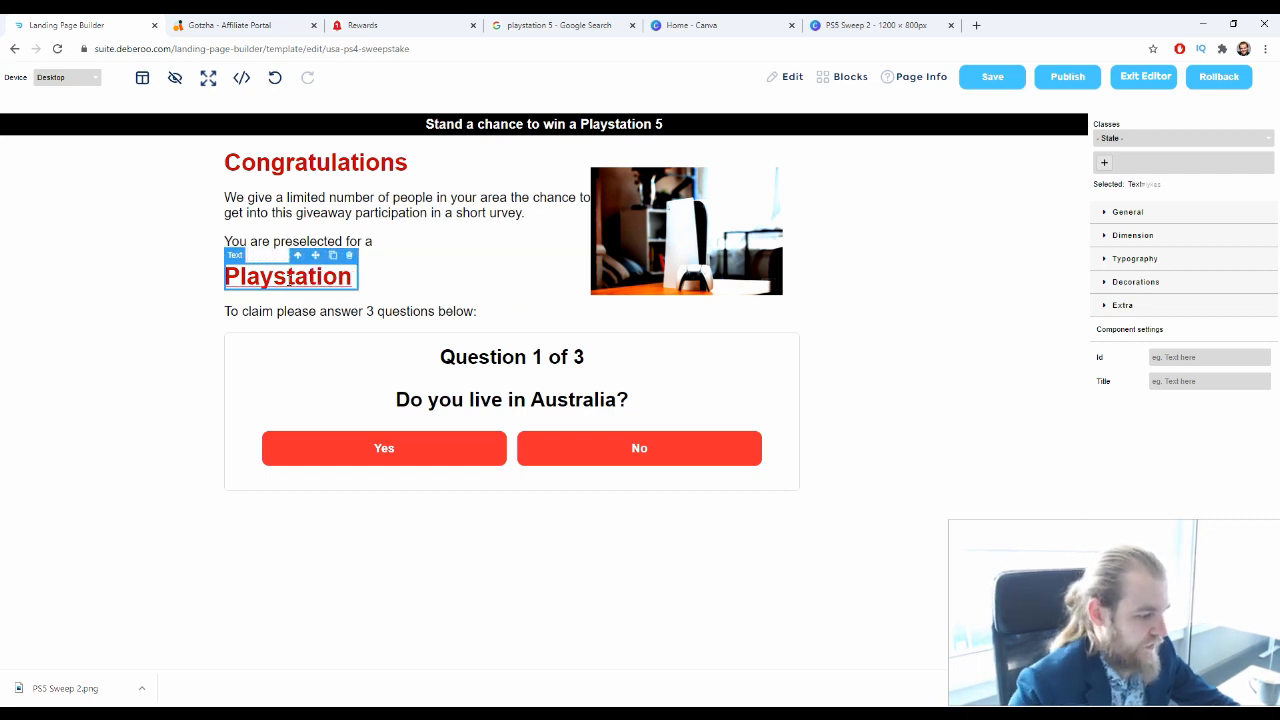
{"action": "type", "text": " 5"}
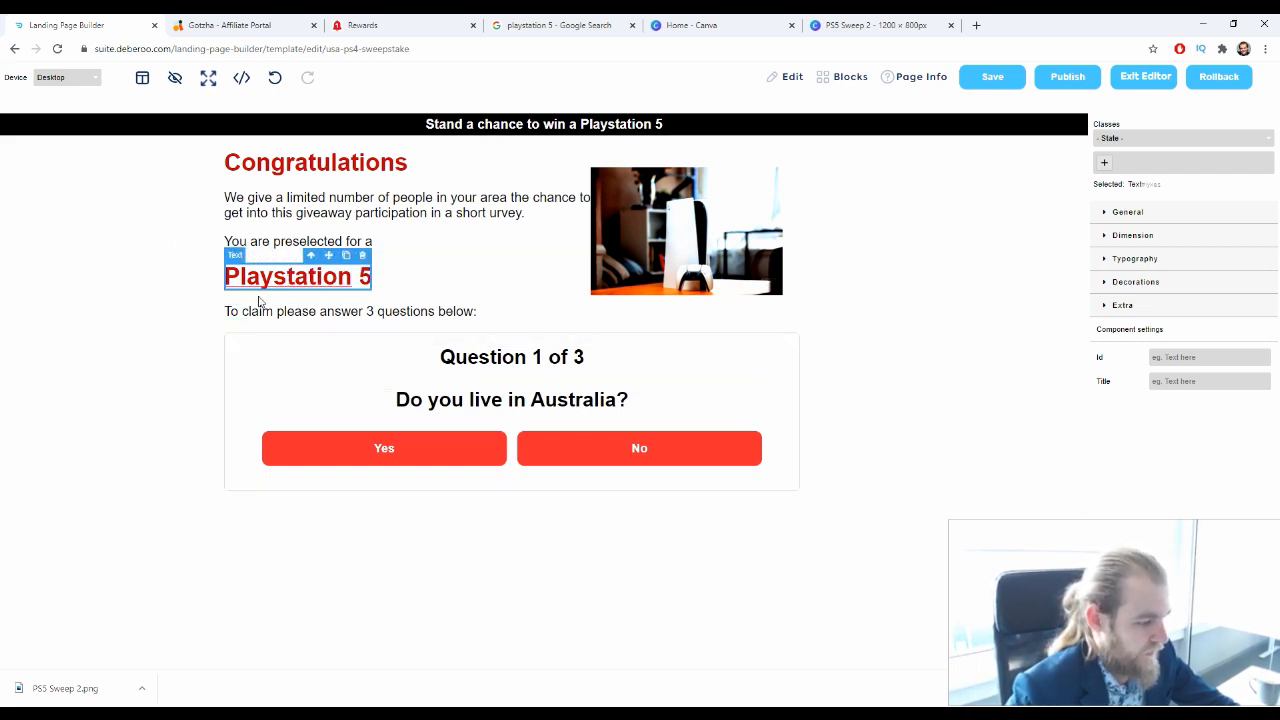
Insert "your prize," after "To claim" in the line above the question box
{"action": "left_click", "coordinate": [284, 311]}
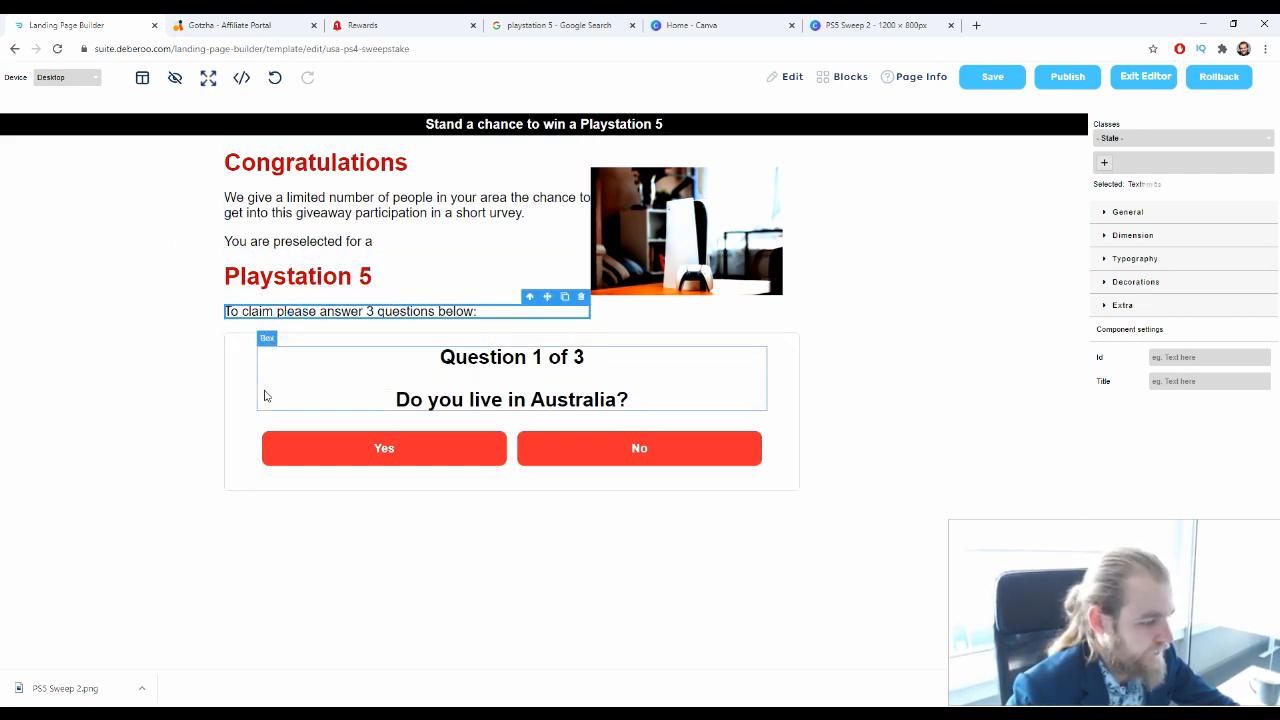
{"action": "double_click", "coordinate": [277, 314]}
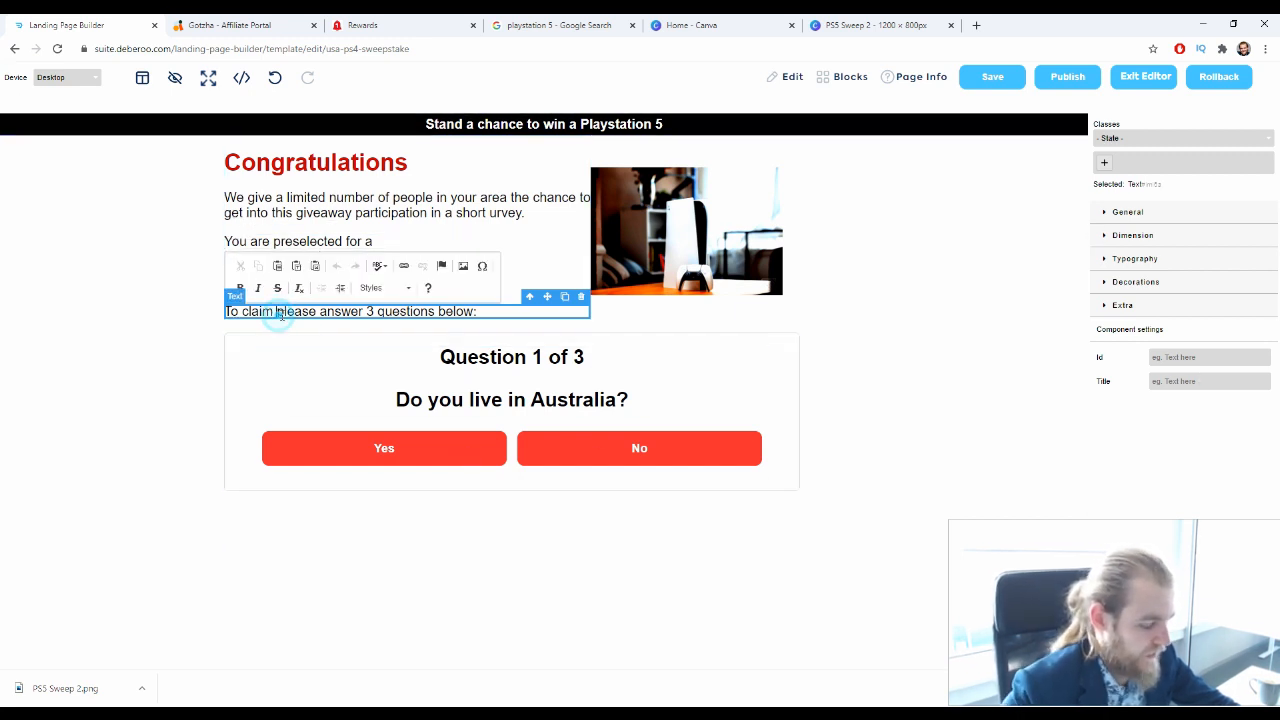
{"action": "type", "text": "your p"}
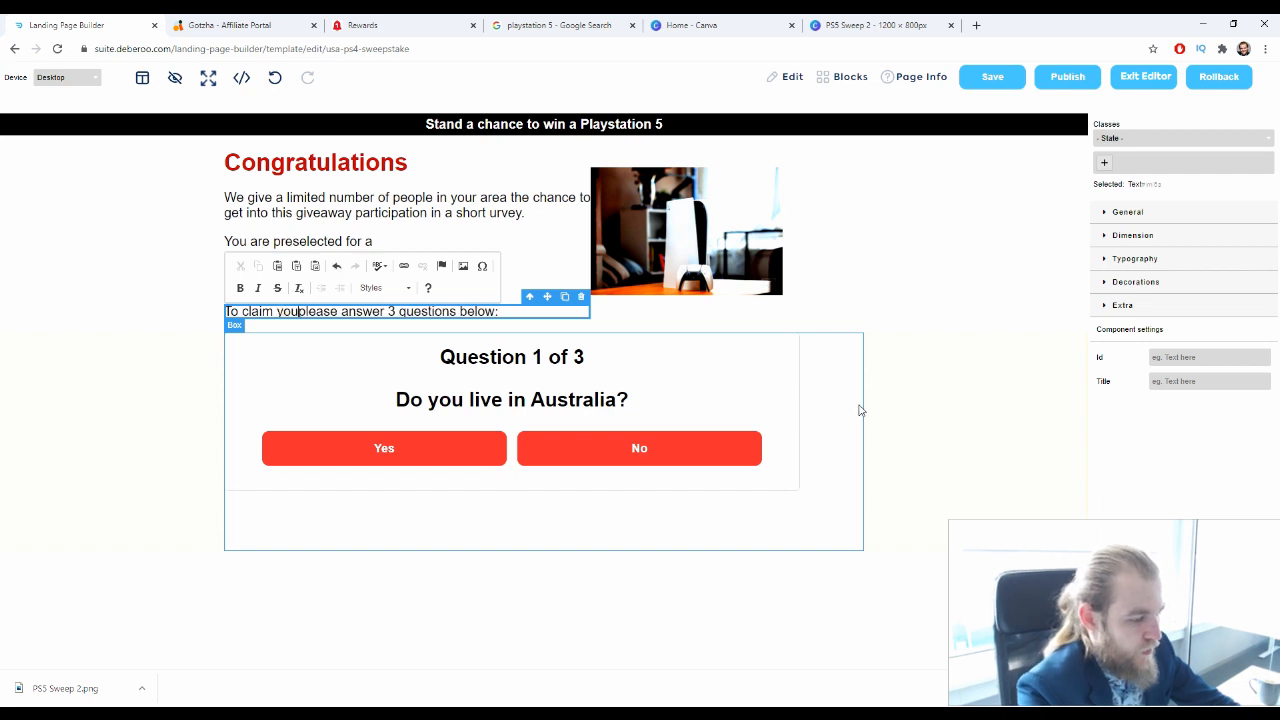
{"action": "type", "text": "rize "}
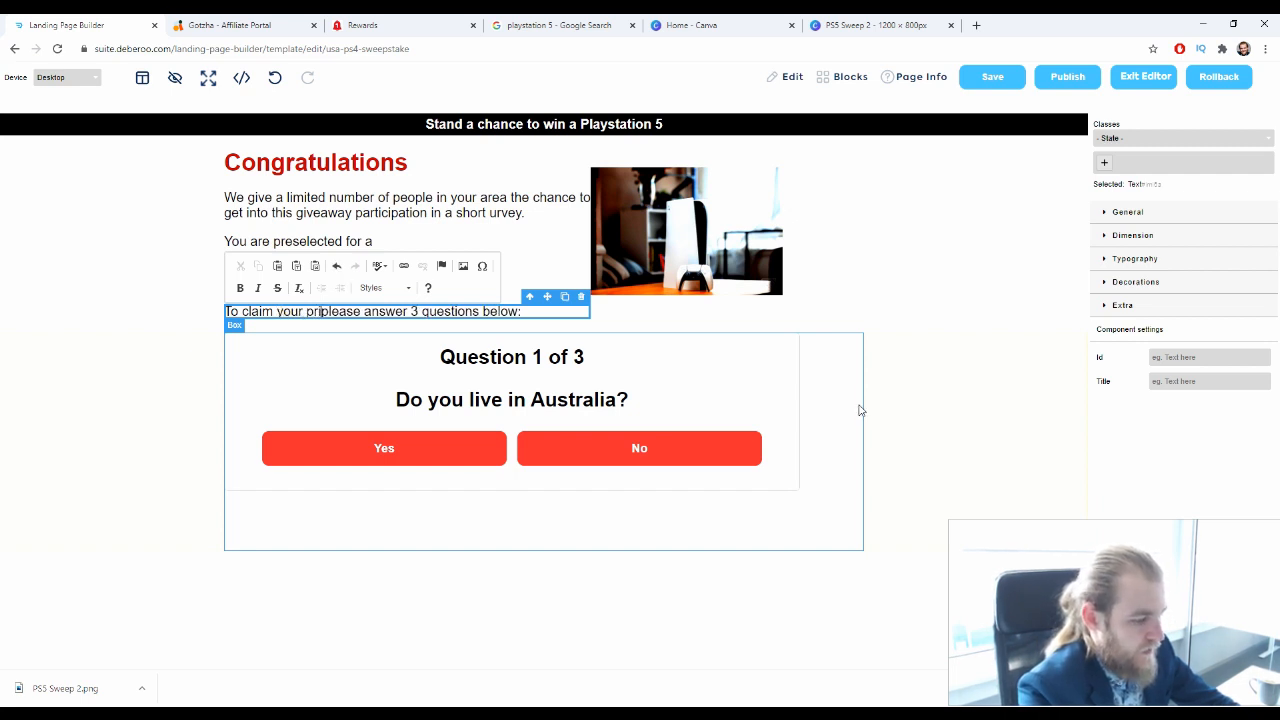
{"action": "type", "text": ","}
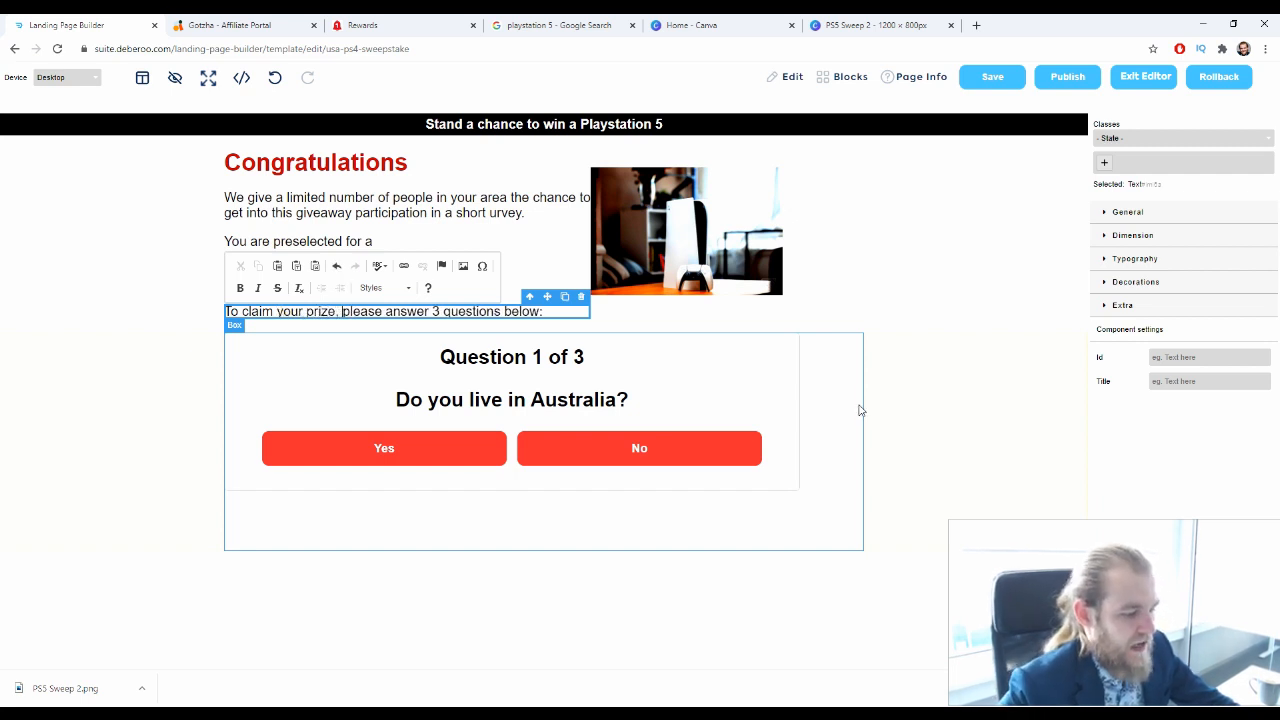
Replace the question "Do you live in Australia?" with "Which Console do you Prefer?"
{"action": "left_click", "coordinate": [765, 352]}
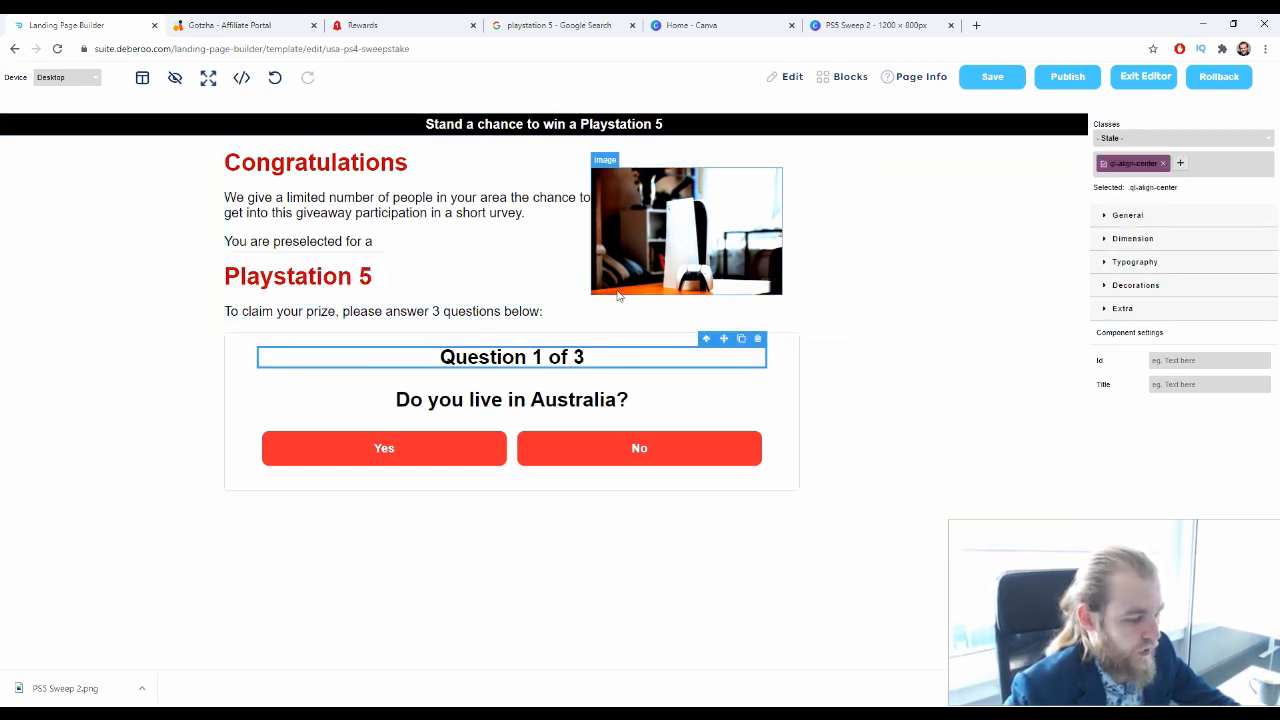
{"action": "triple_click", "coordinate": [597, 401]}
{"action": "left_click_drag", "start_coordinate": [628, 400], "coordinate": [530, 400]}
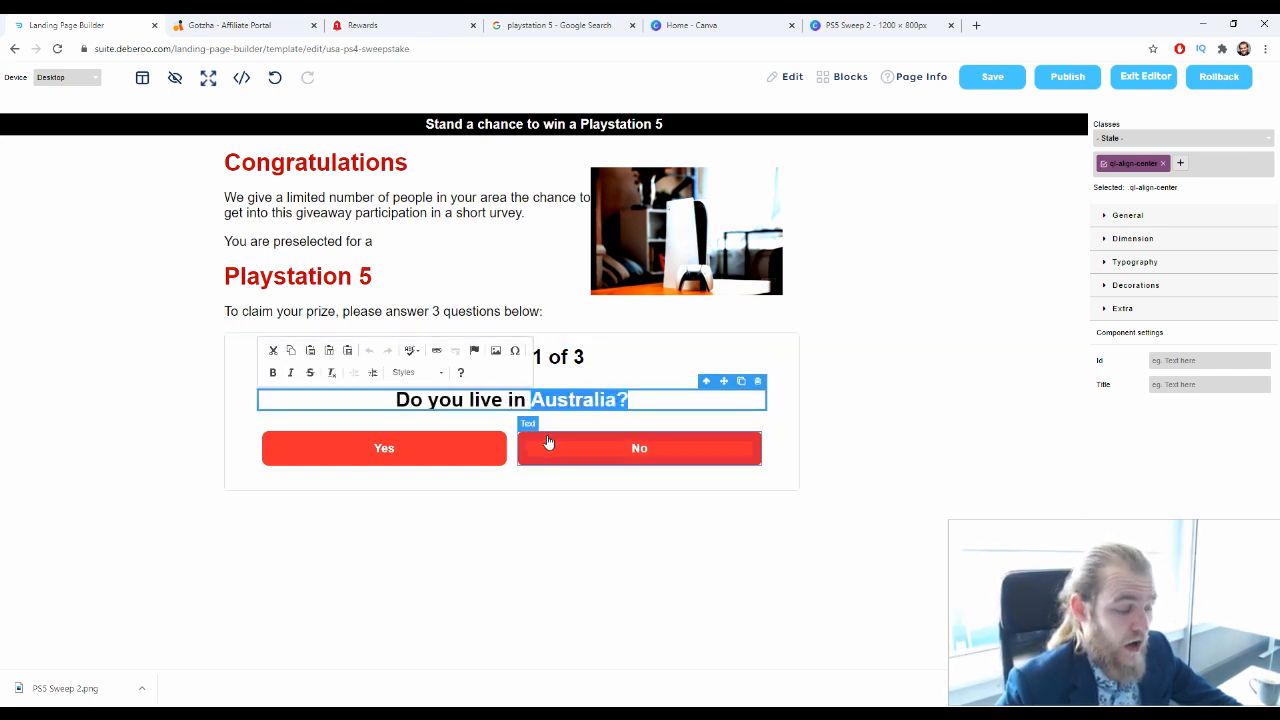
{"action": "left_click", "coordinate": [394, 399], "text": "shift"}
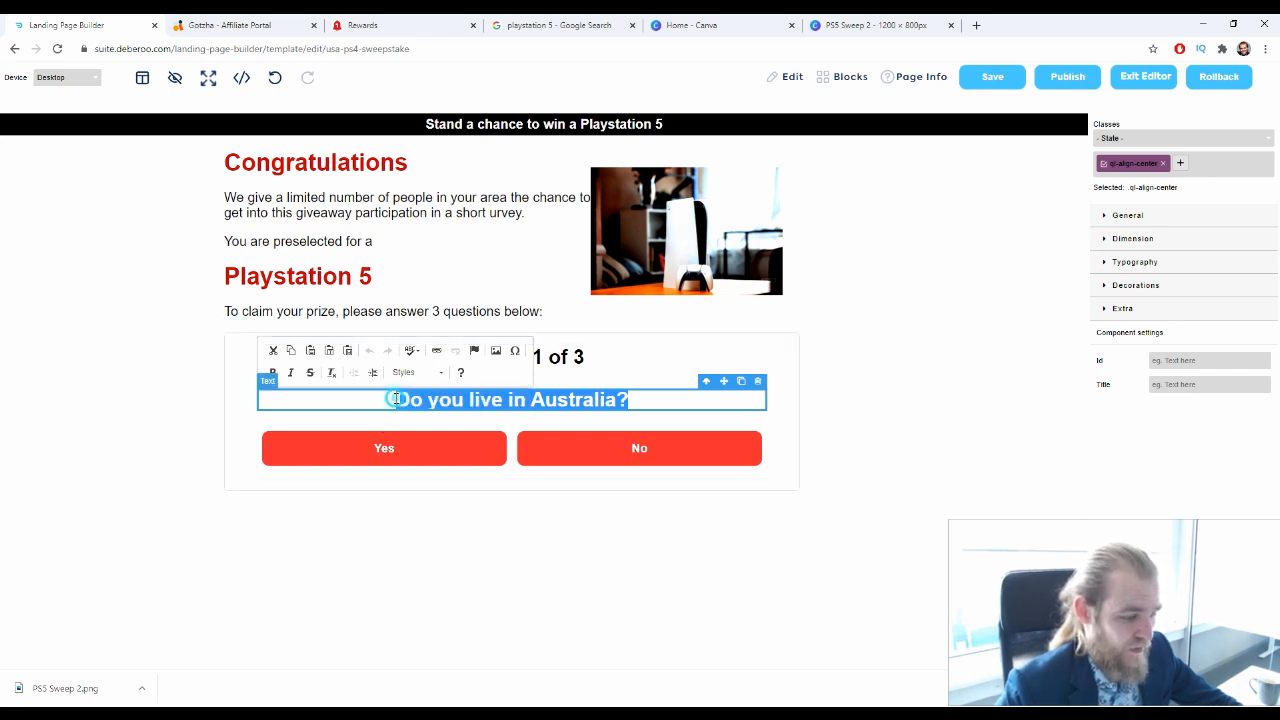
{"action": "left_click", "coordinate": [394, 399]}
{"action": "triple_click", "coordinate": [411, 396]}
{"action": "type", "text": "Wh"}
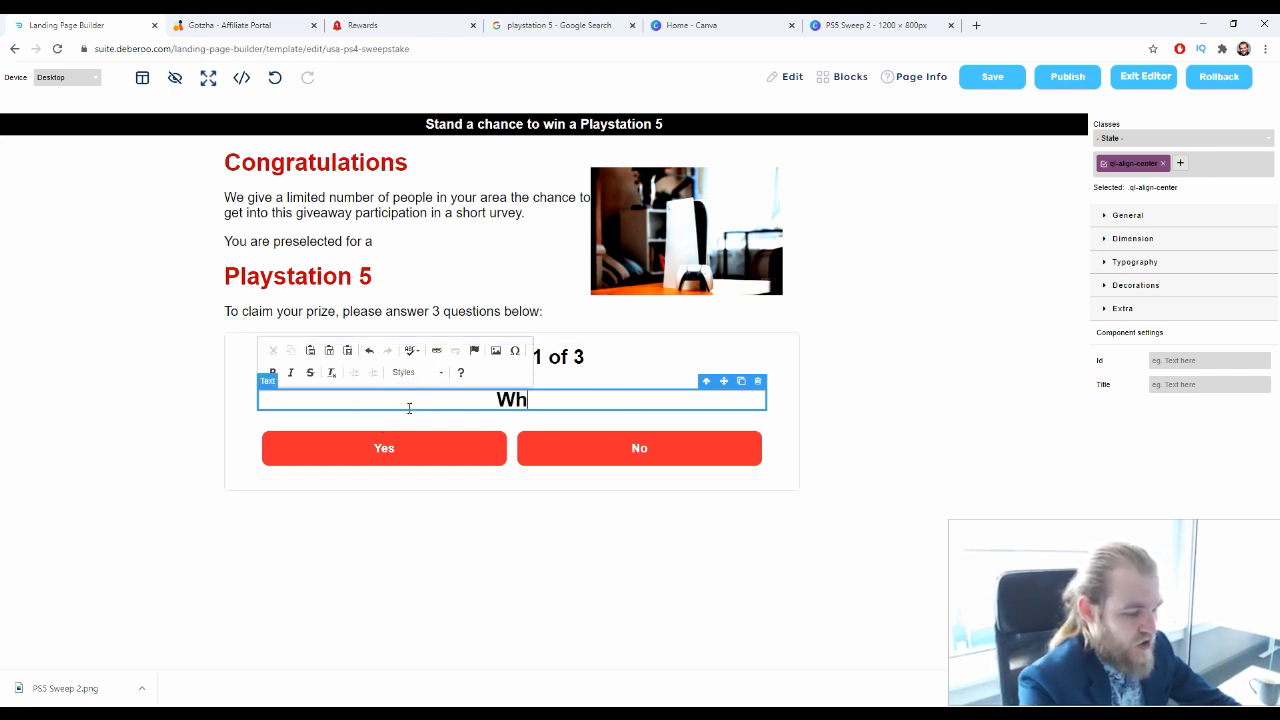
{"action": "type", "text": "ich Cons"}
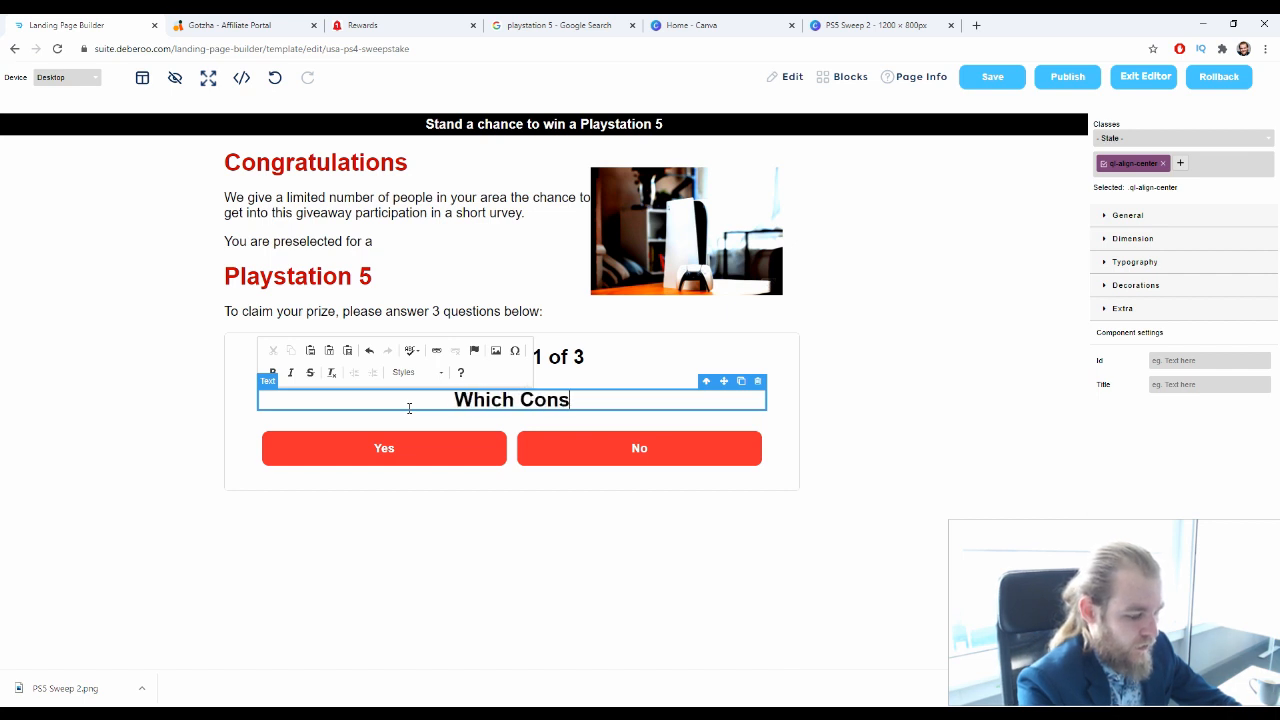
{"action": "type", "text": "ole do you "}
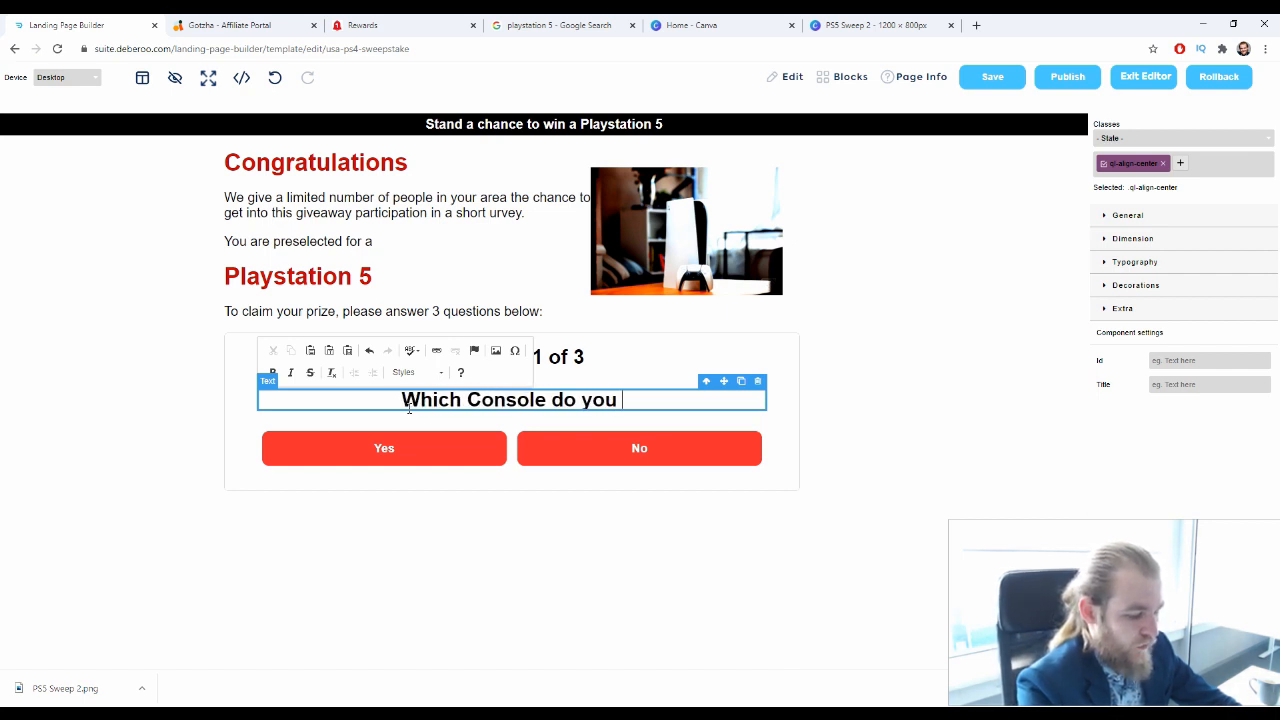
{"action": "type", "text": "Prefer?"}
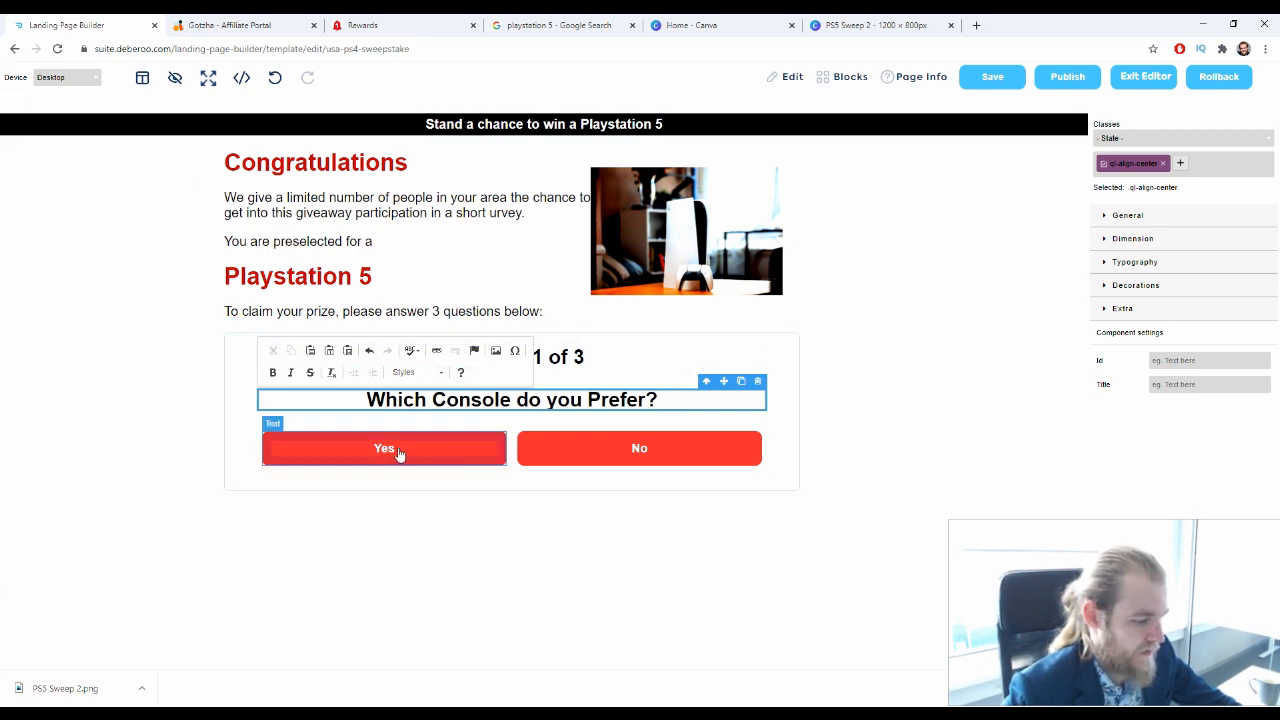
Replace the Yes answer's label under the console question with "Playstation5"
{"action": "left_click", "coordinate": [390, 450]}
{"action": "double_click", "coordinate": [390, 452]}
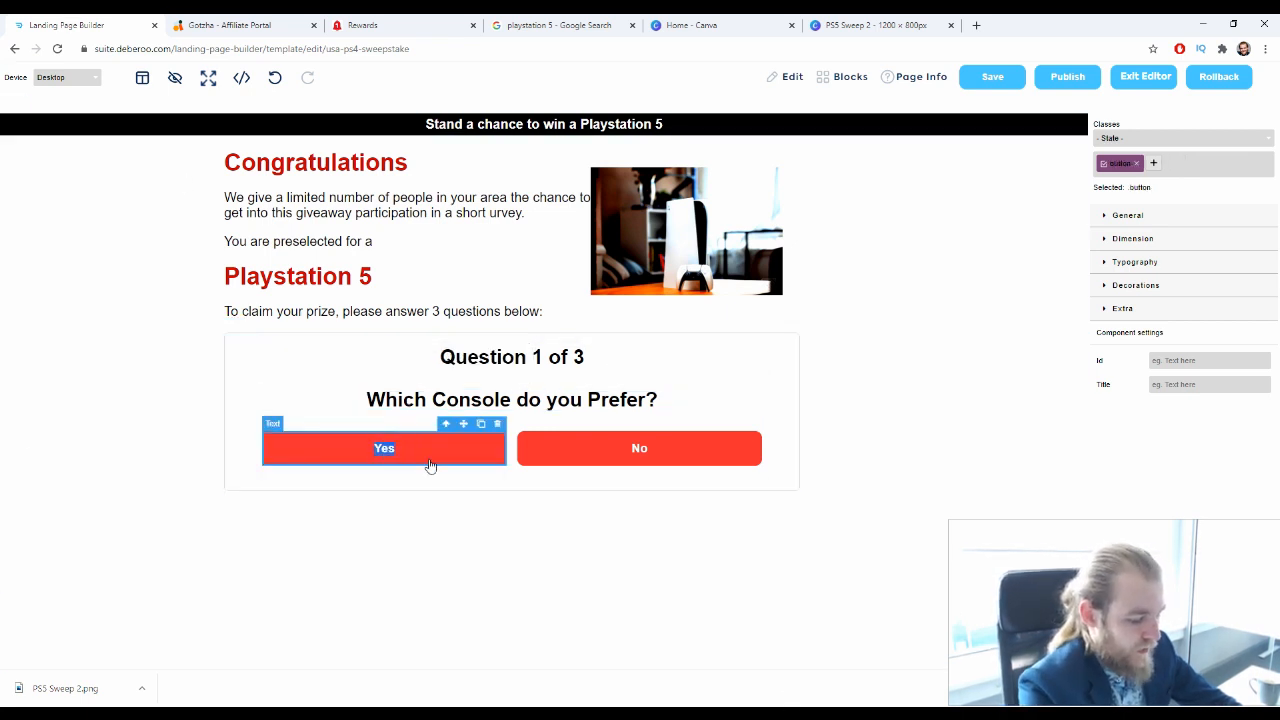
{"action": "type", "text": "Playstation5"}
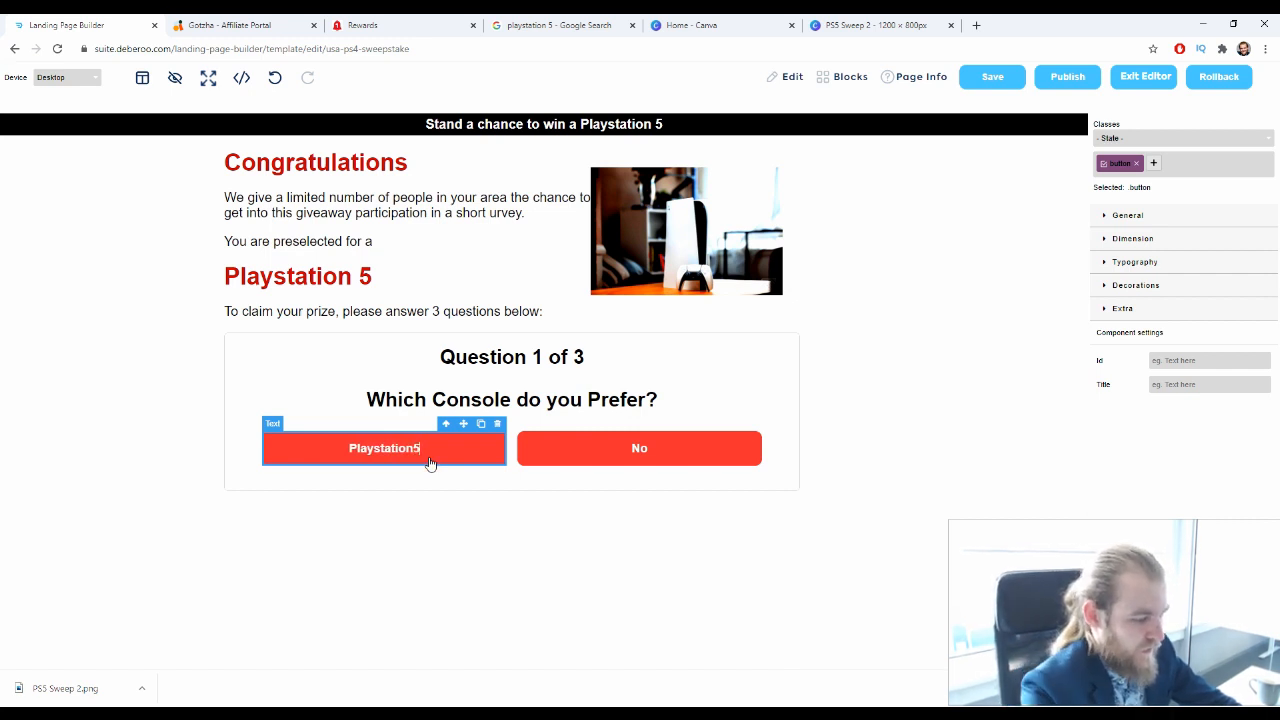
{"action": "key", "text": "BackSpace"}
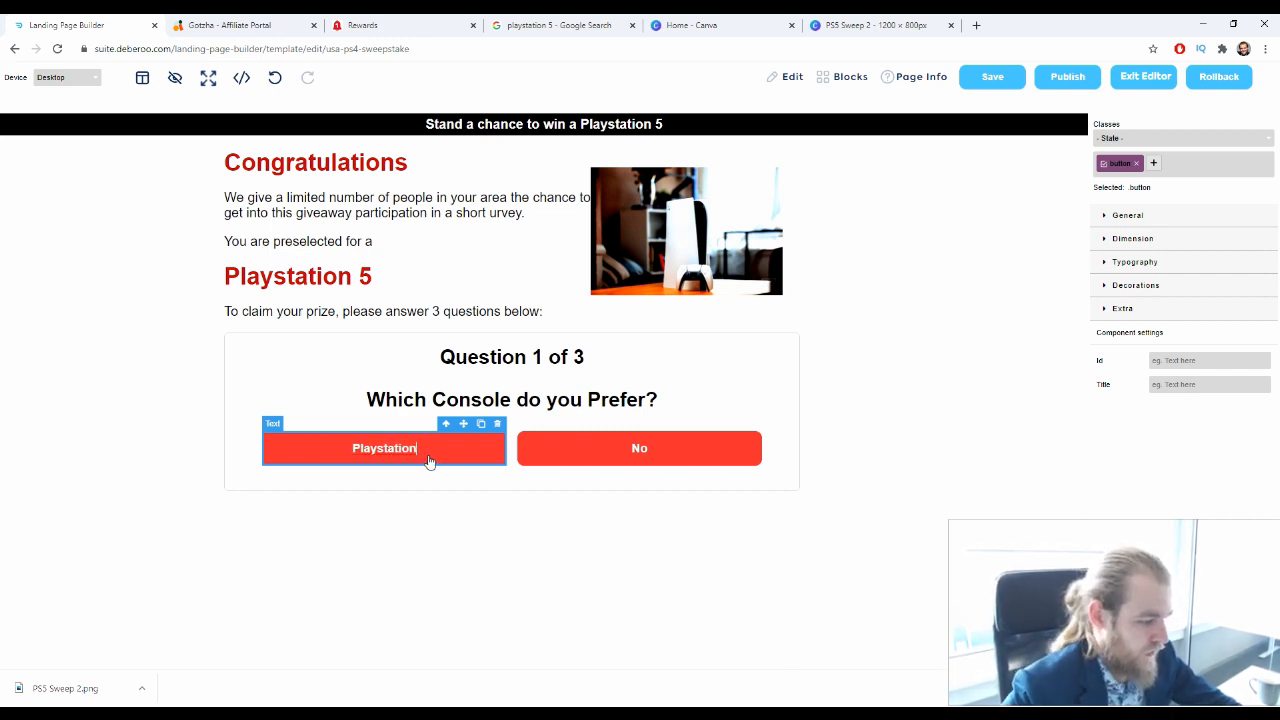
{"action": "type", "text": "5"}
{"action": "left_click", "coordinate": [681, 396]}
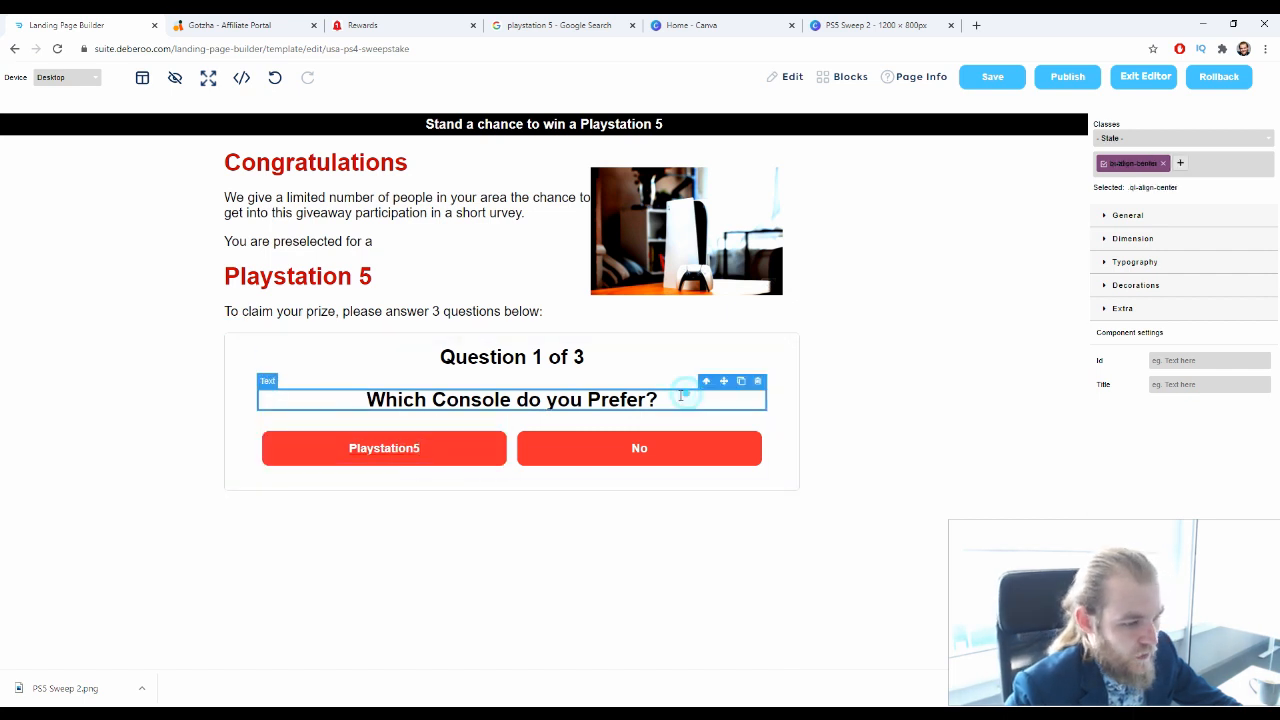
Search Google for "newest xbox" in a separate browser tab, look through the results, and return to the landing page editor
{"action": "left_click", "coordinate": [976, 25]}
{"action": "type", "text": "ne"}
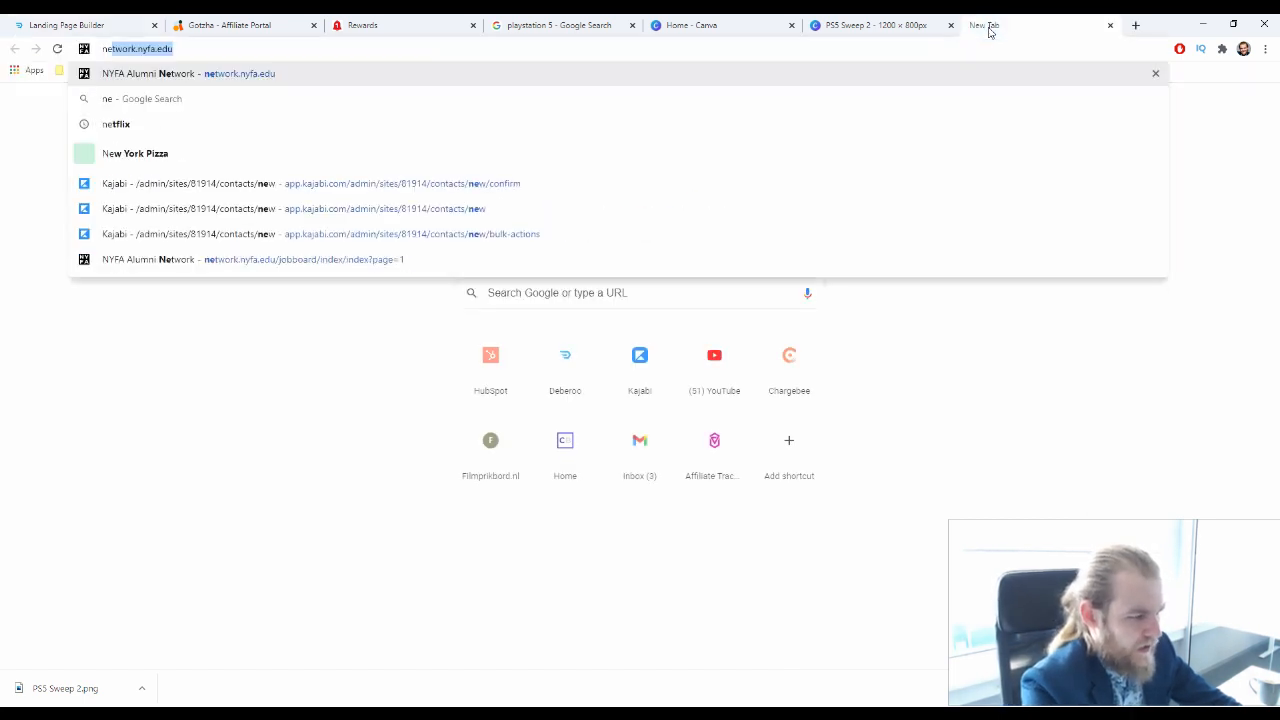
{"action": "type", "text": "west"}
{"action": "type", "text": " xpb"}
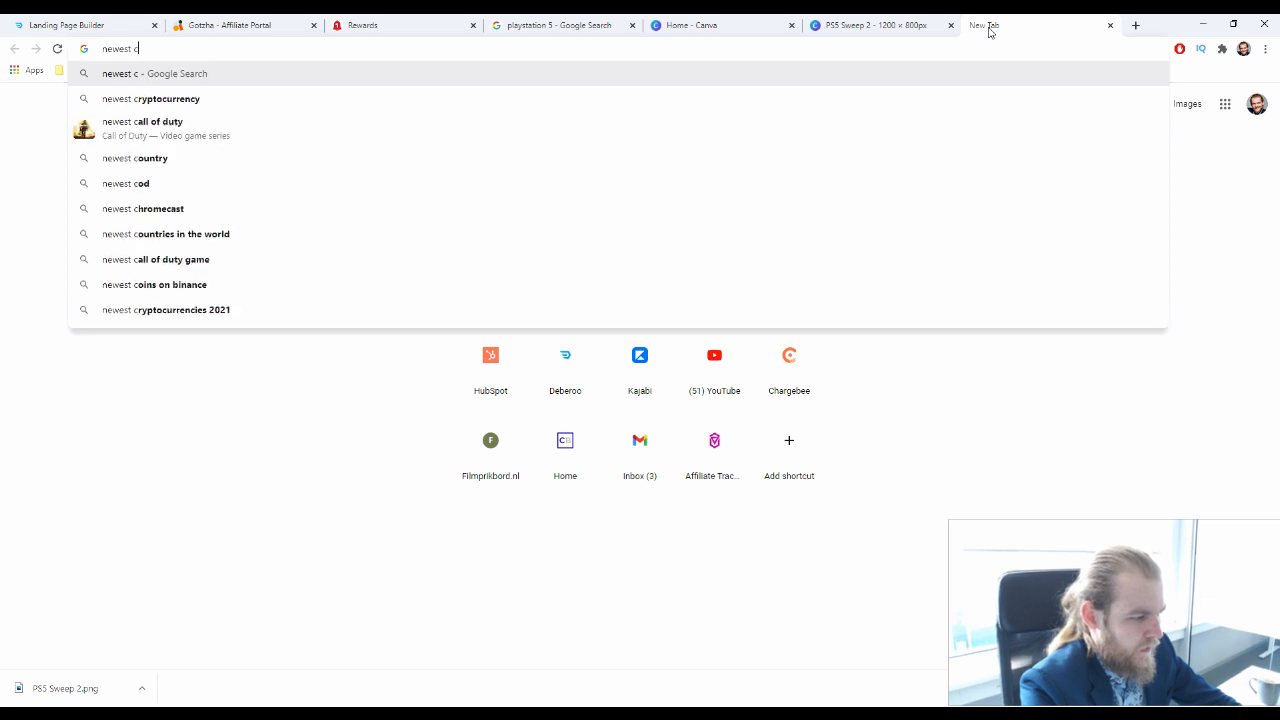
{"action": "key", "text": "BackSpace"}
{"action": "key", "text": "BackSpace"}
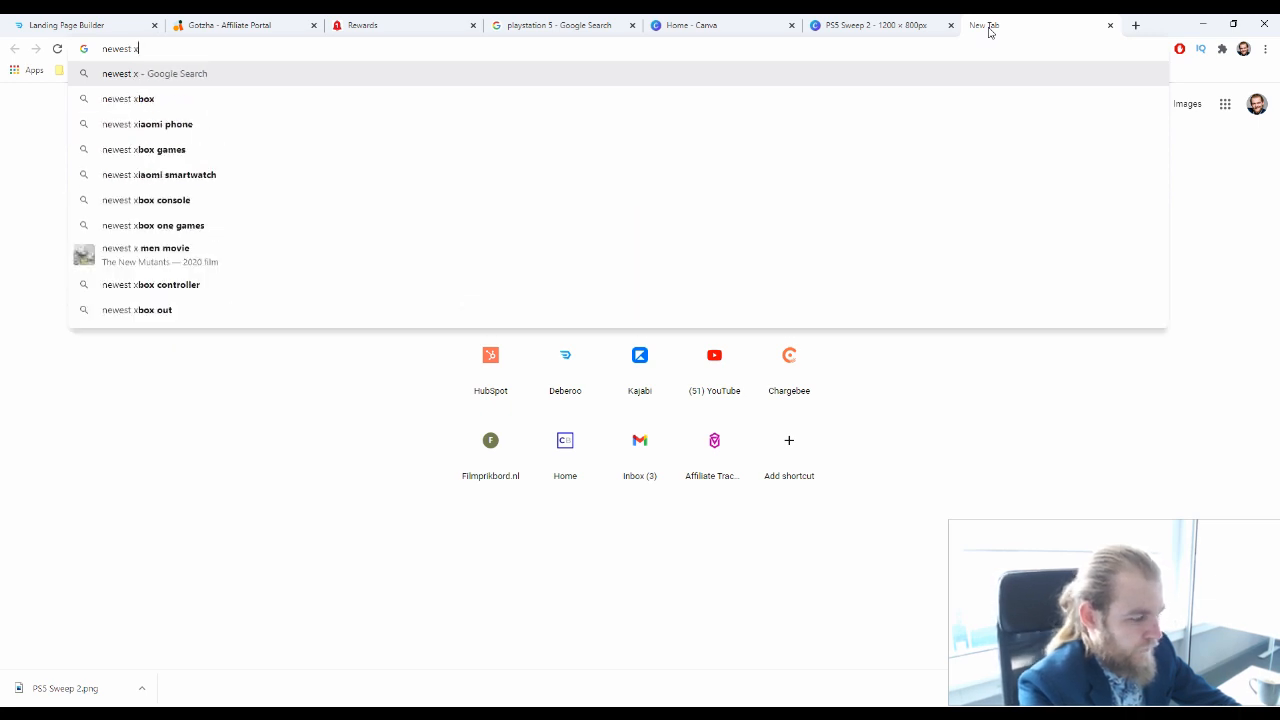
{"action": "type", "text": "box"}
{"action": "key", "text": "Return"}
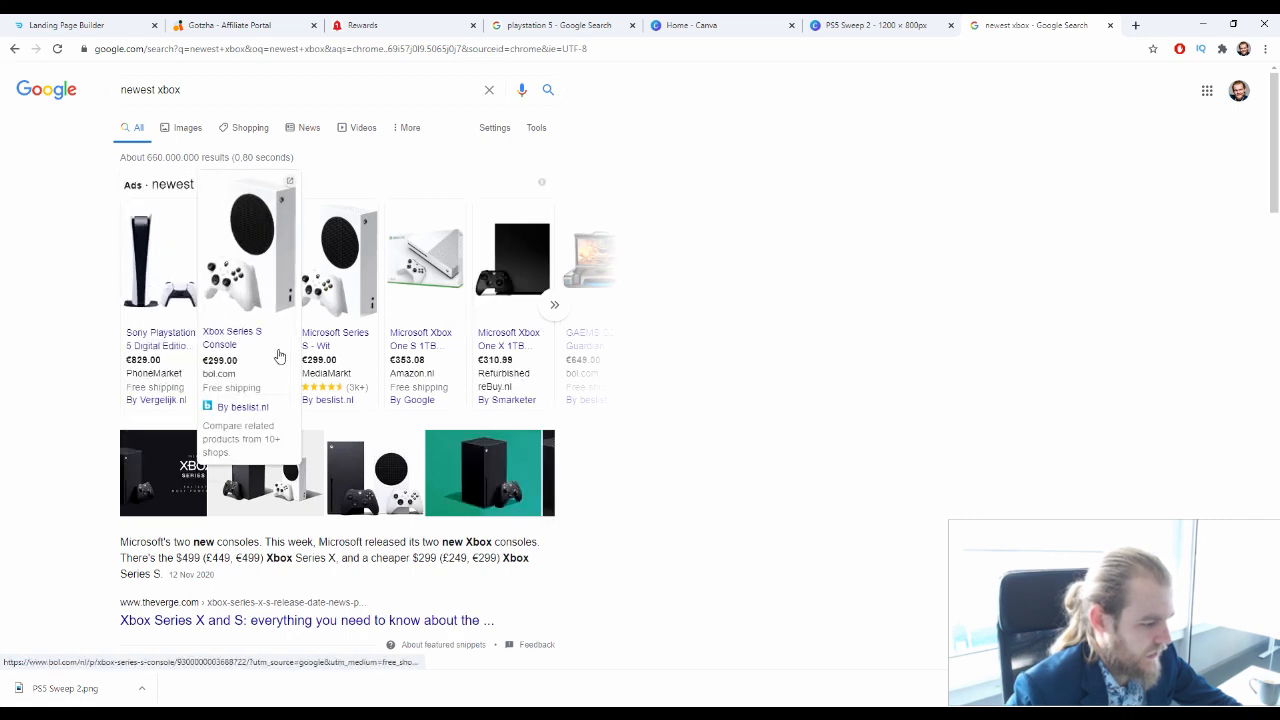
{"action": "scroll", "coordinate": [629, 420], "scroll_direction": "down", "scroll_amount": 3}
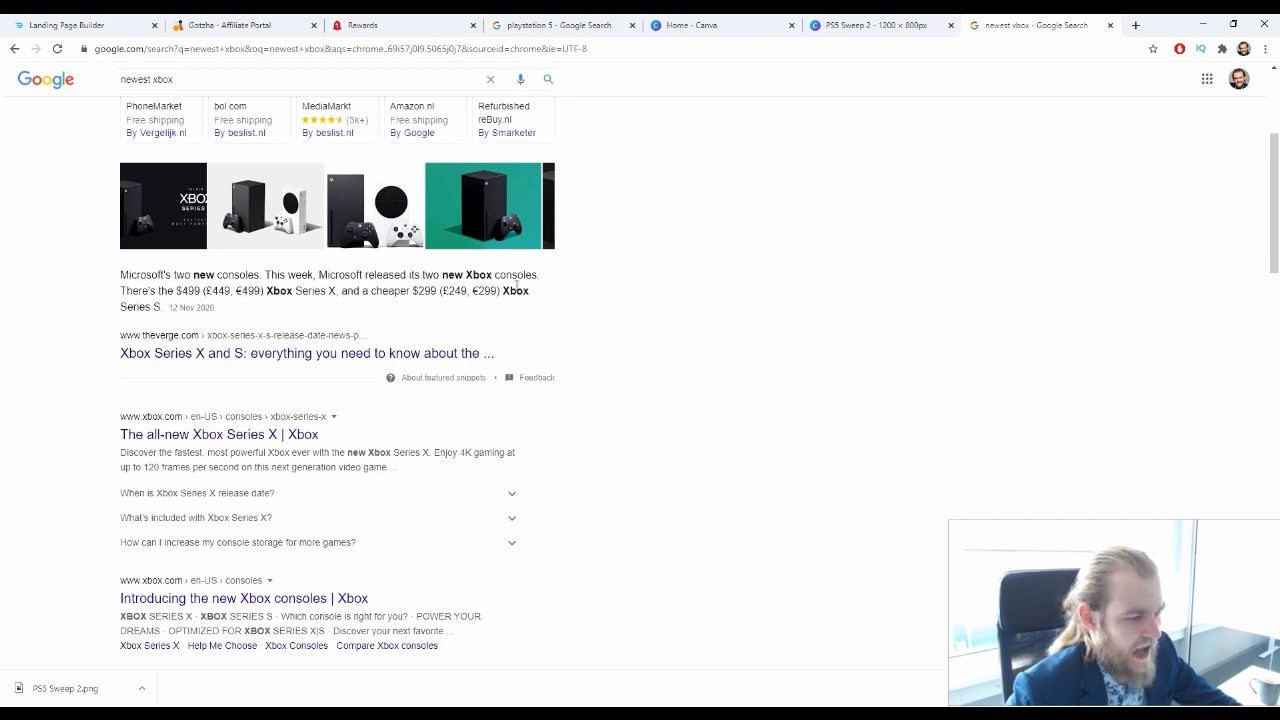
{"action": "scroll", "coordinate": [911, 244], "scroll_direction": "up", "scroll_amount": 3}
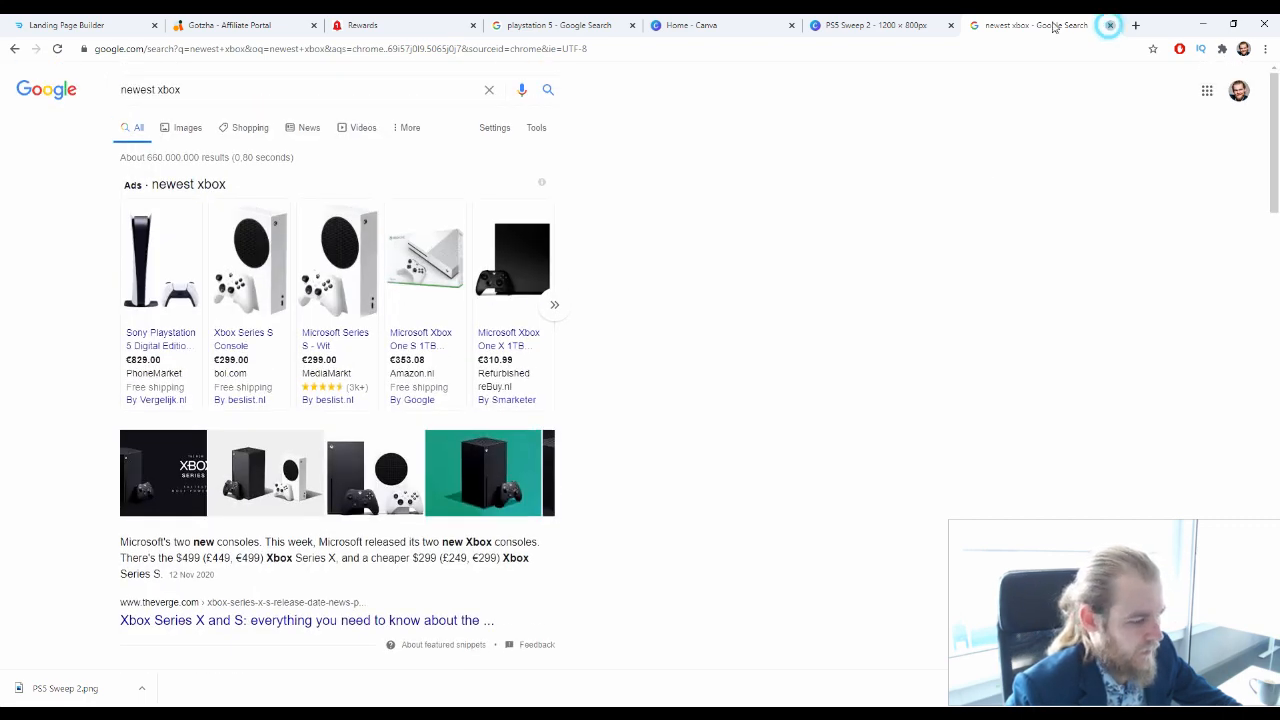
{"action": "left_click", "coordinate": [1109, 25]}
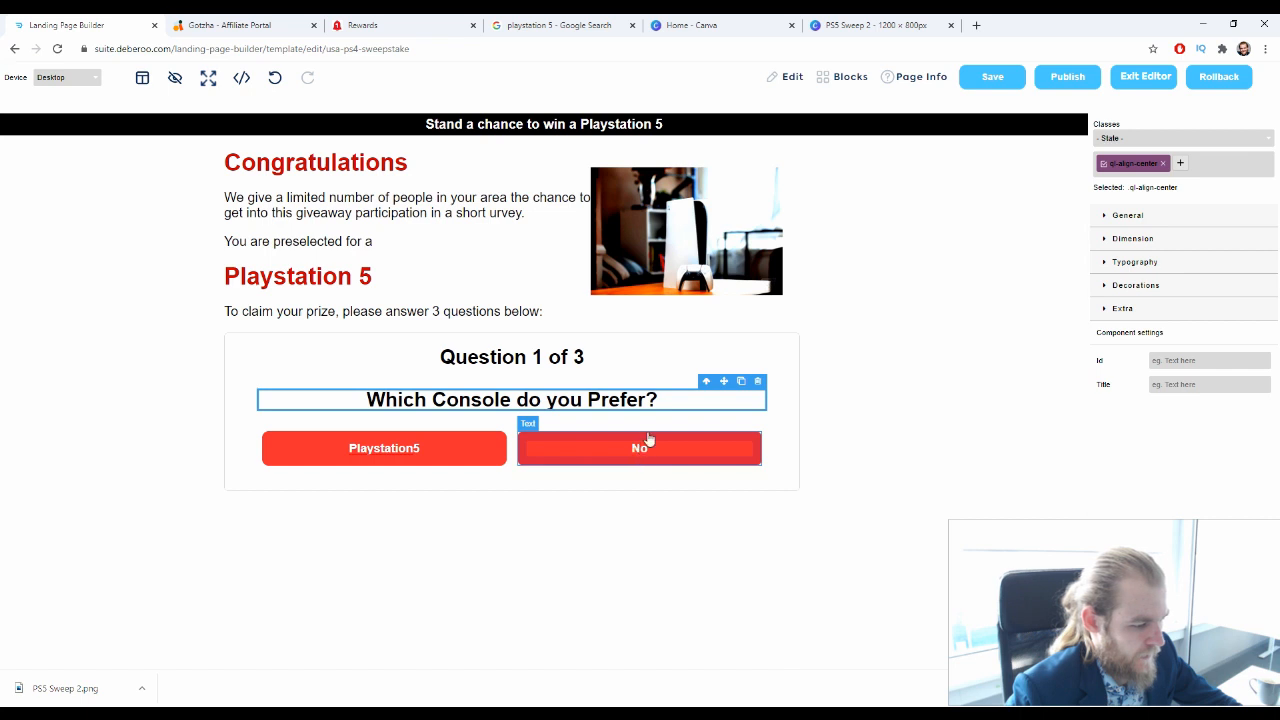
Replace the No answer's label under the console preference question with "Xbox"
{"action": "double_click", "coordinate": [645, 399]}
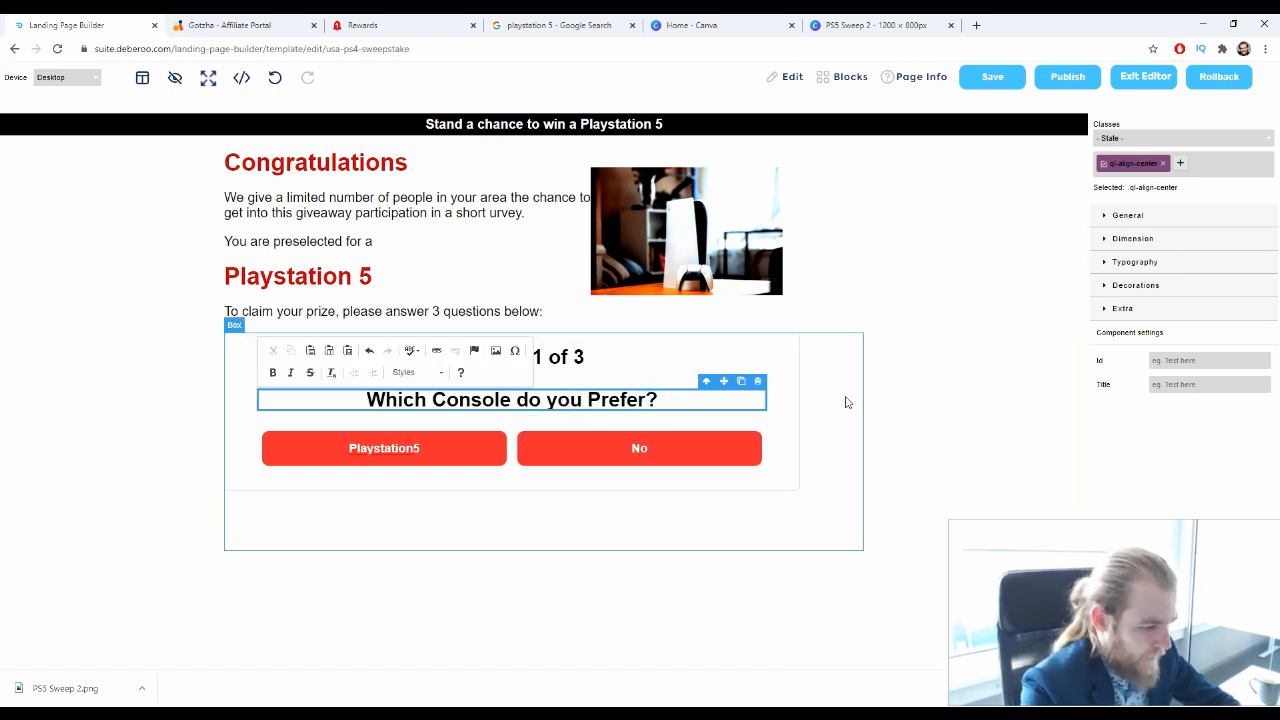
{"action": "left_click", "coordinate": [645, 452]}
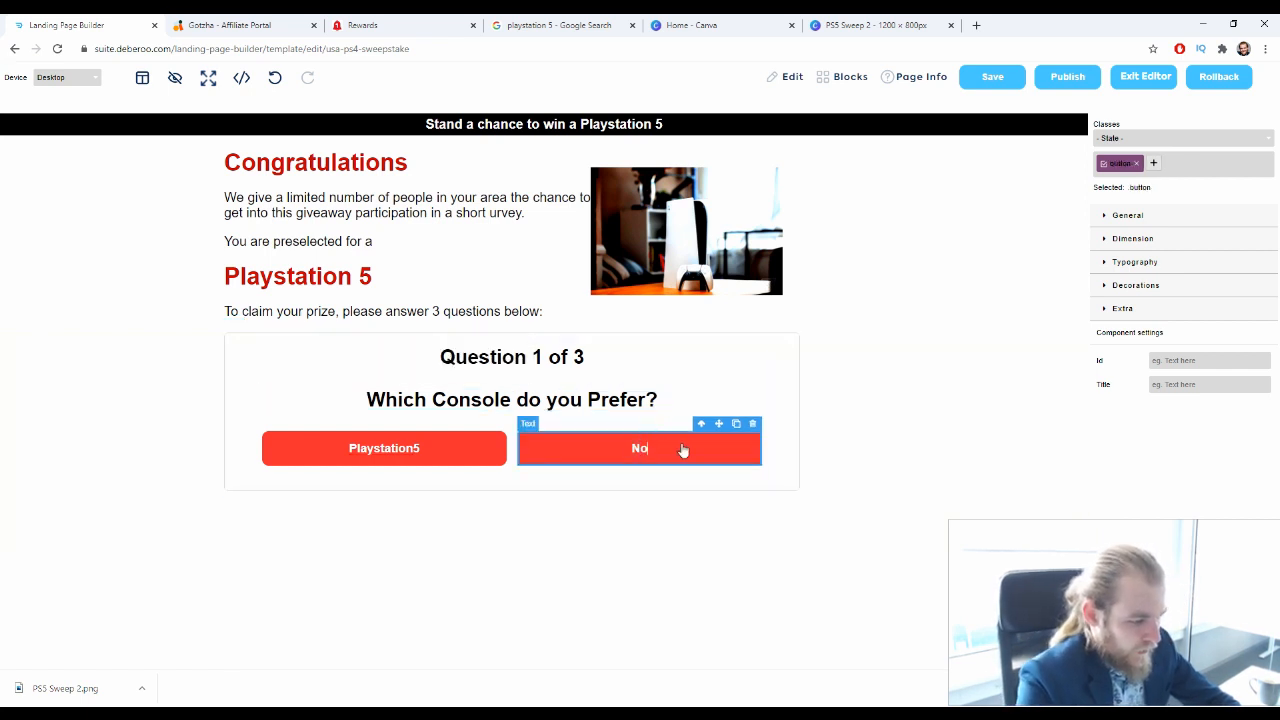
{"action": "type", "text": "C"}
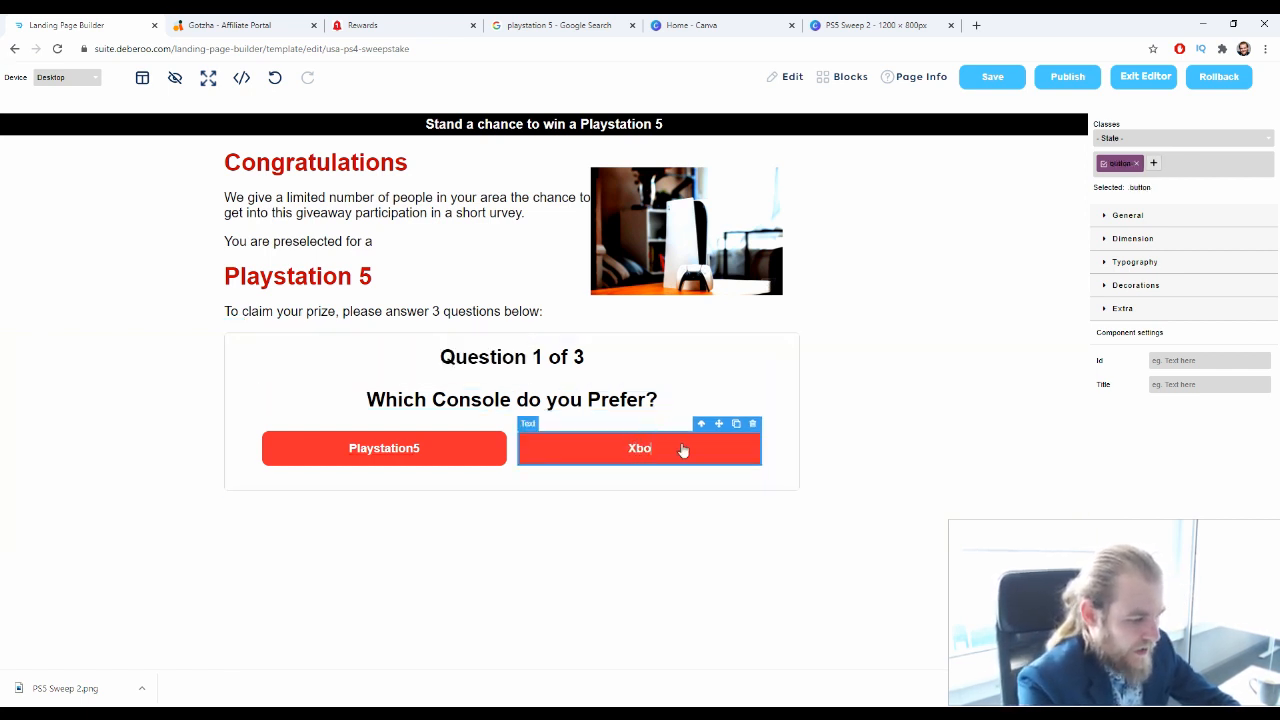
{"action": "left_click", "coordinate": [683, 450]}
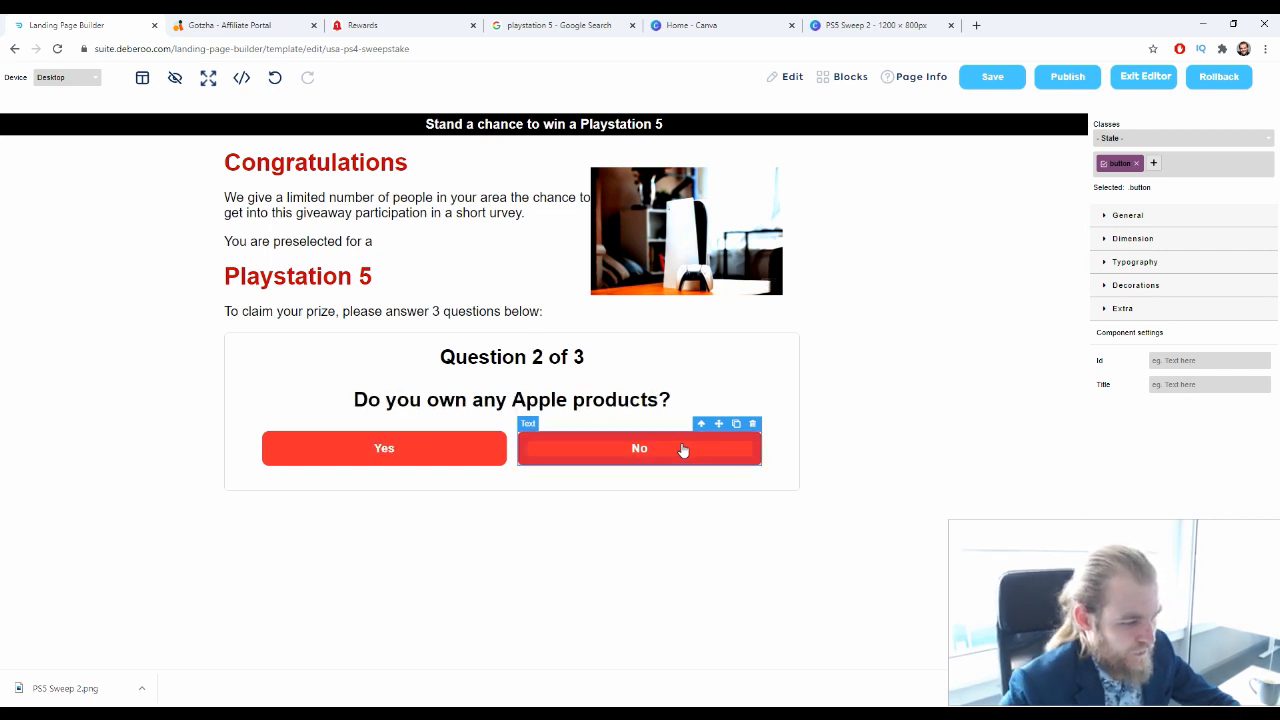
Save the edited landing page template and exit the editor to the landing pages list
{"action": "left_click", "coordinate": [929, 286]}
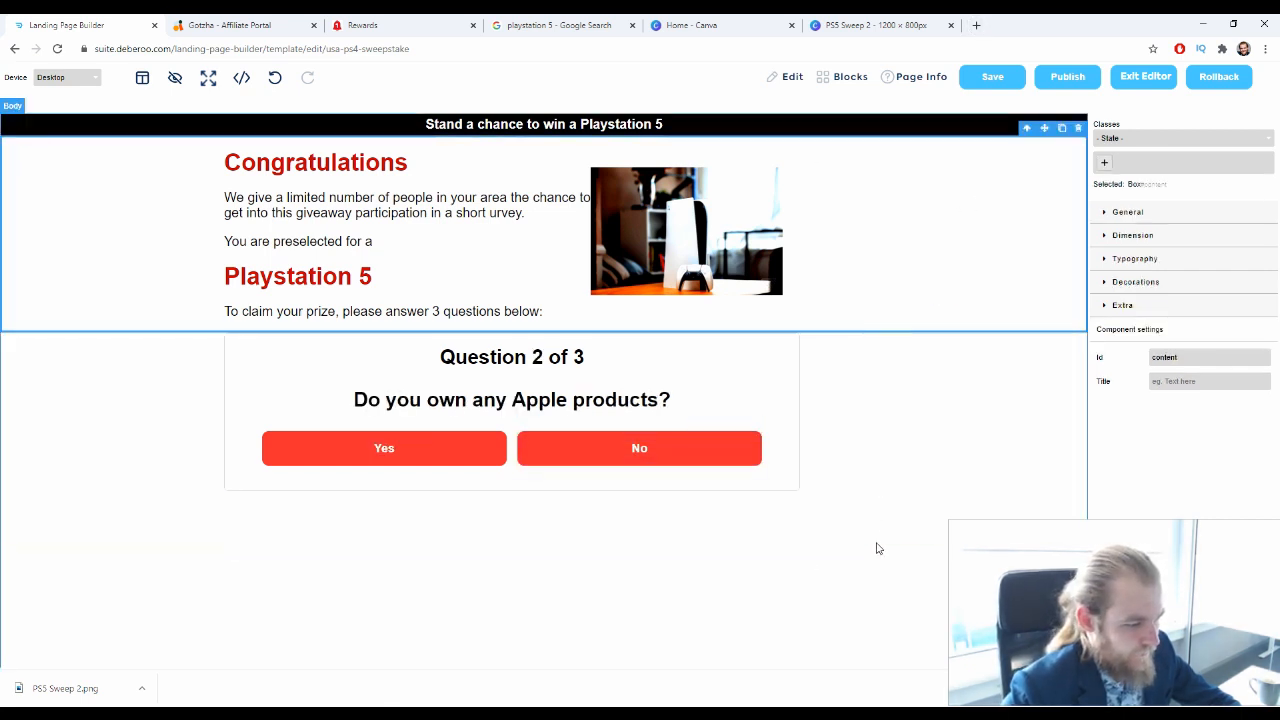
{"action": "left_click", "coordinate": [876, 548]}
{"action": "left_click", "coordinate": [1229, 87]}
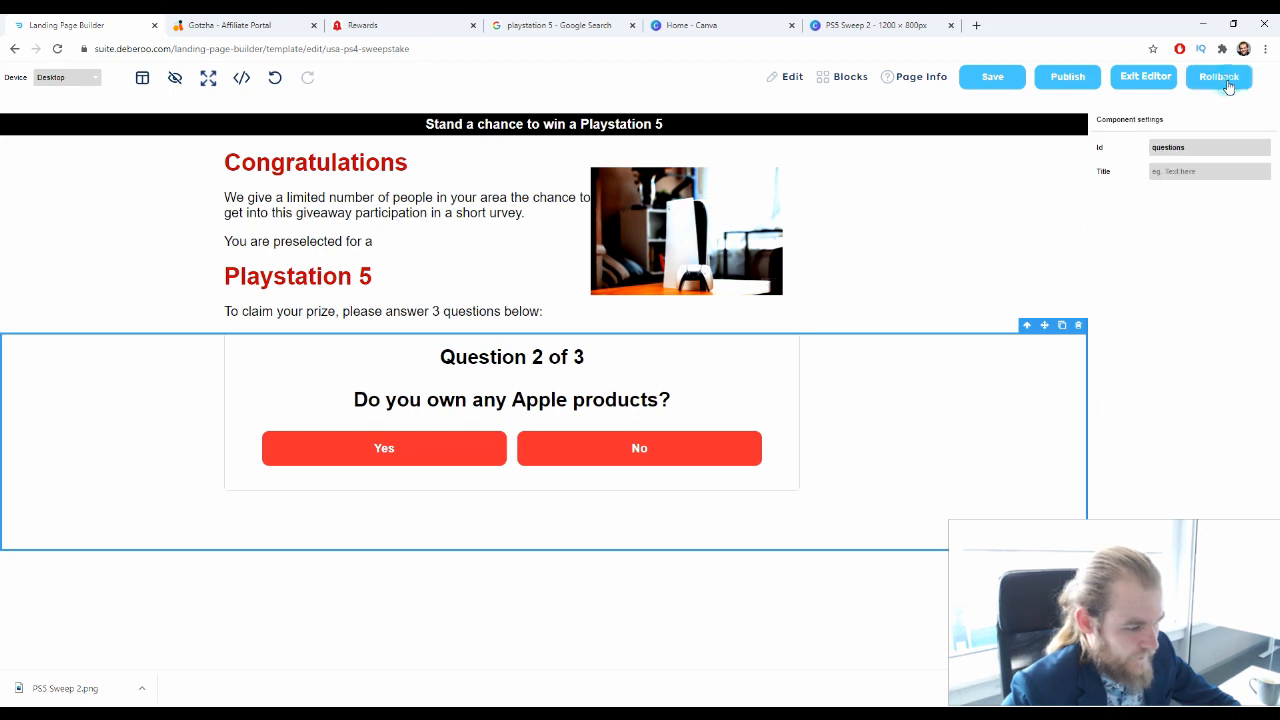
{"action": "left_click", "coordinate": [1220, 84]}
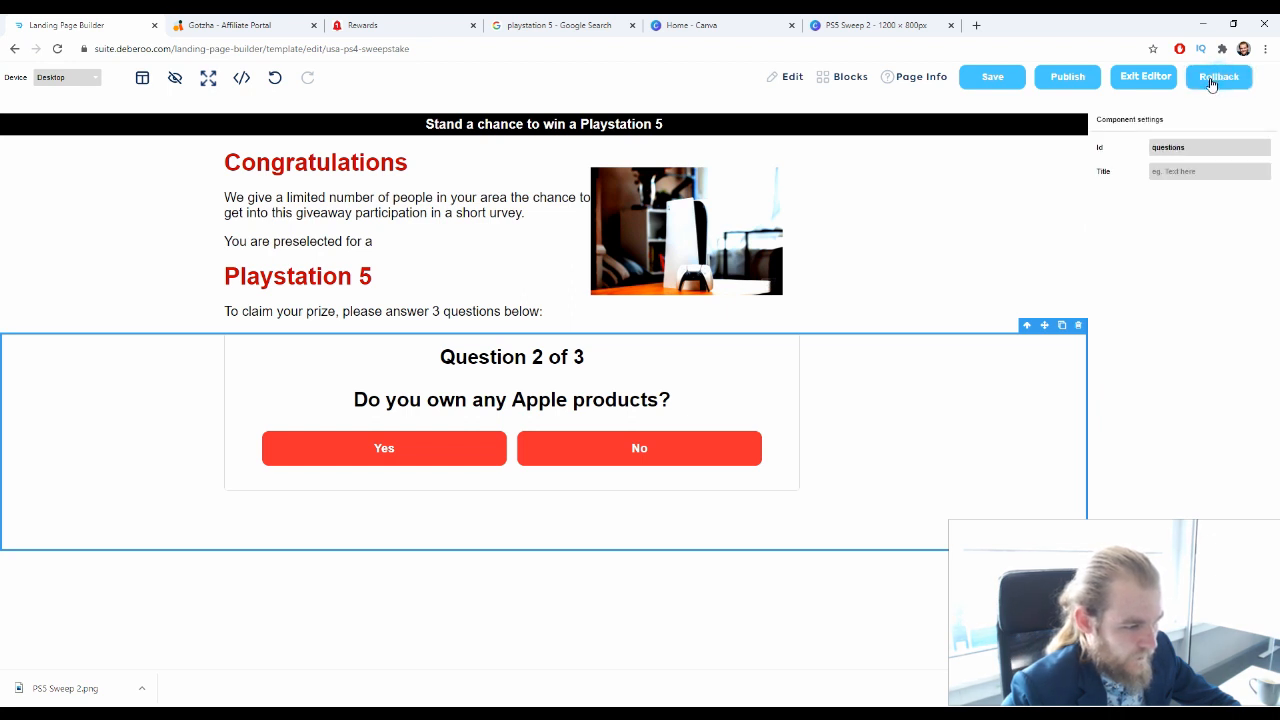
{"action": "left_click", "coordinate": [1000, 76]}
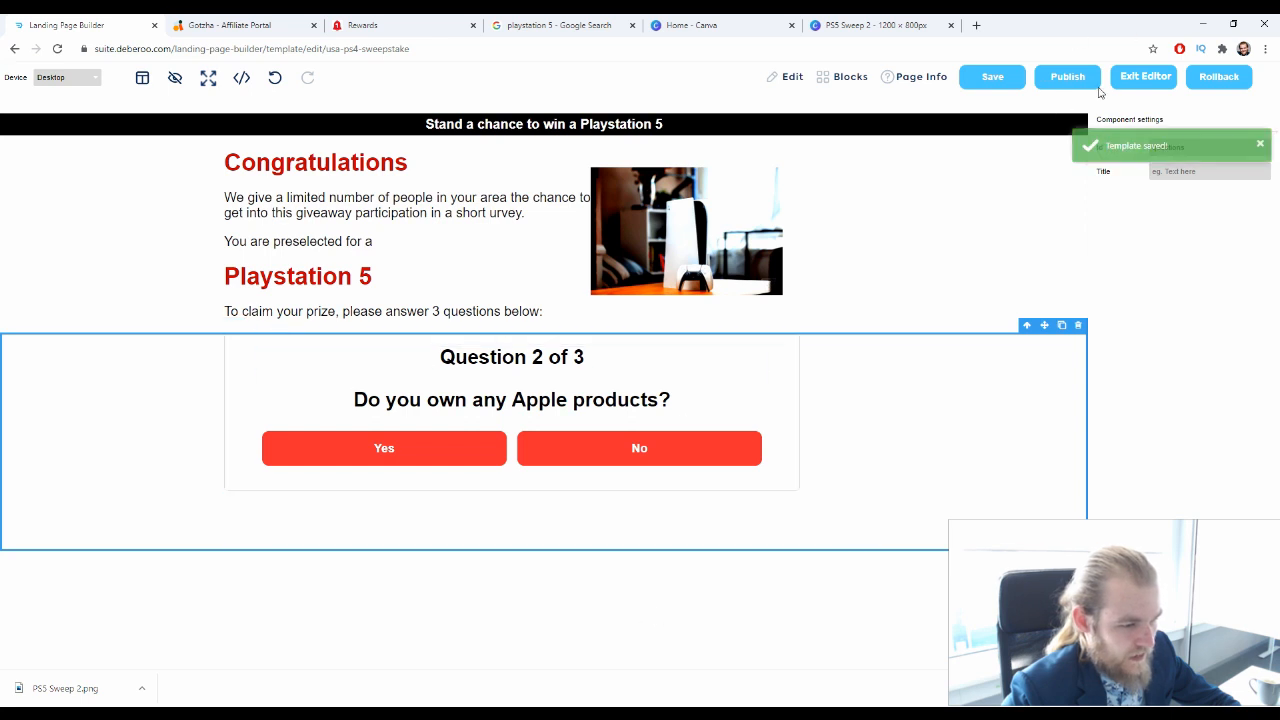
{"action": "left_click", "coordinate": [1128, 76]}
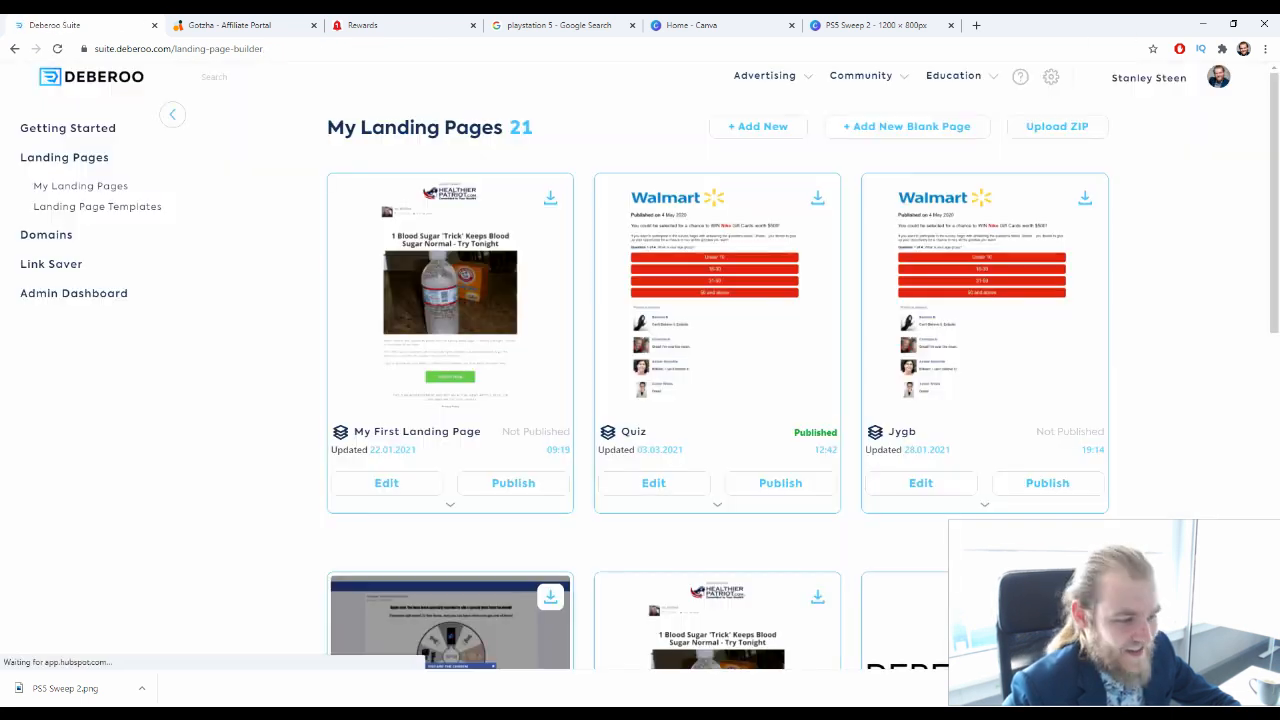
Reopen the "USA - PS4 Sweepstake" landing page for editing from page 3 of the landing pages list
{"action": "scroll", "coordinate": [480, 548], "scroll_direction": "down", "scroll_amount": 8}
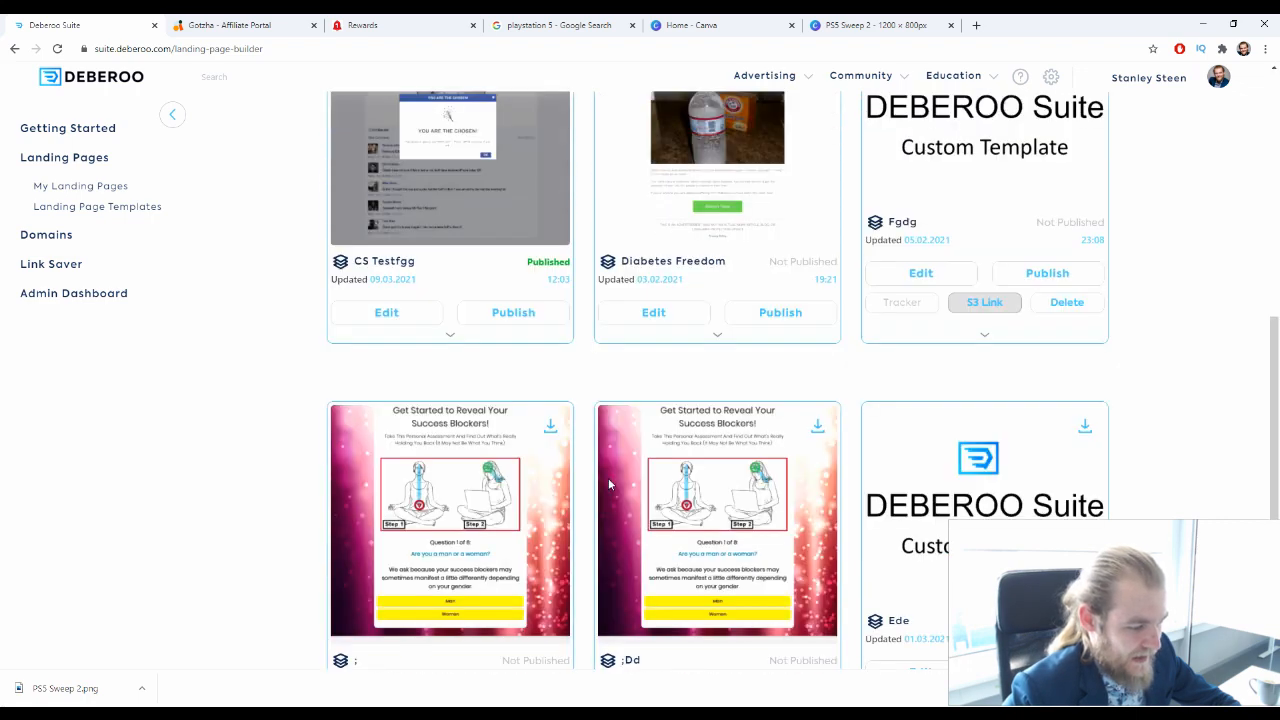
{"action": "left_click", "coordinate": [398, 618]}
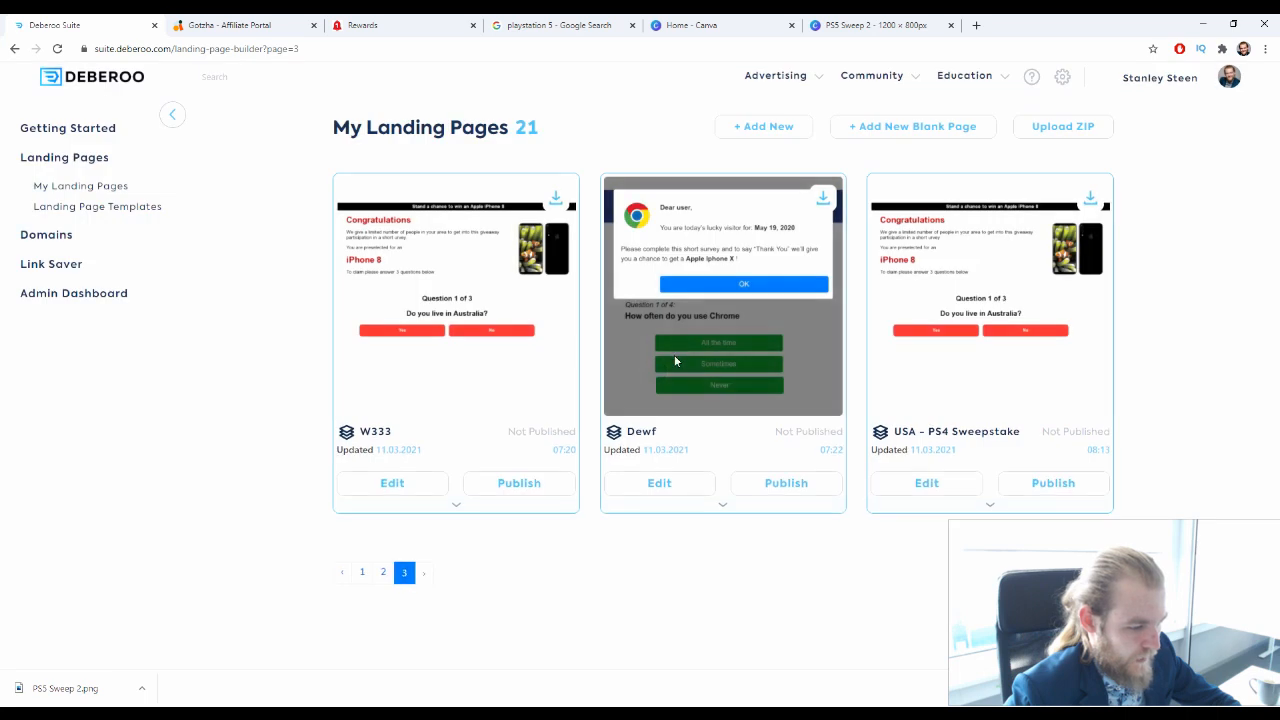
{"action": "left_click", "coordinate": [926, 485]}
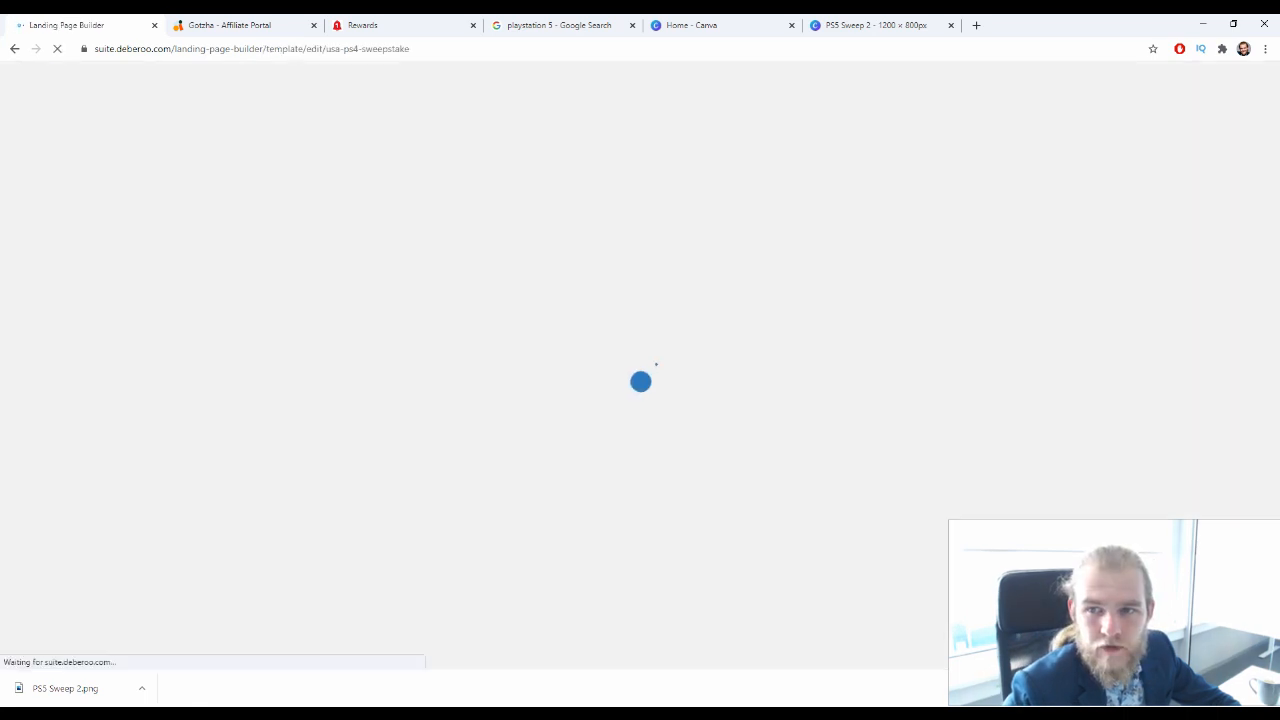
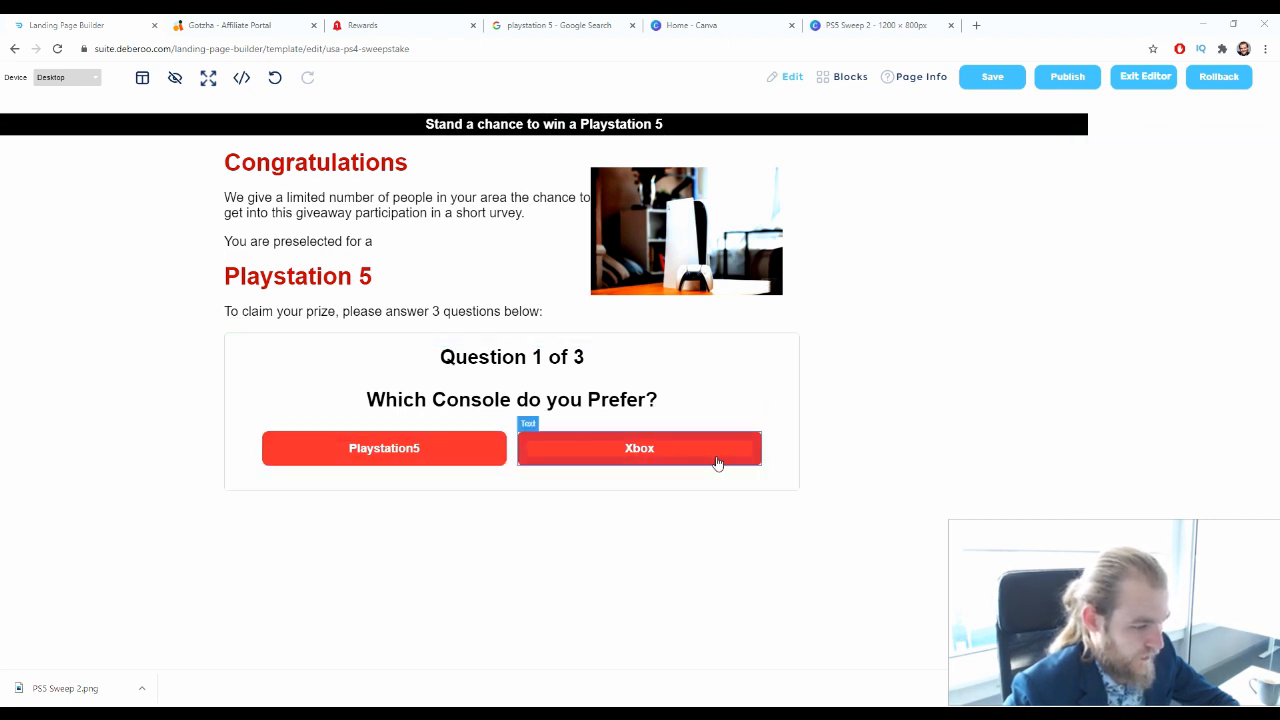
Extend the Xbox answer's label under the console preference question to "Xbox Series X"
{"action": "left_click", "coordinate": [650, 461]}
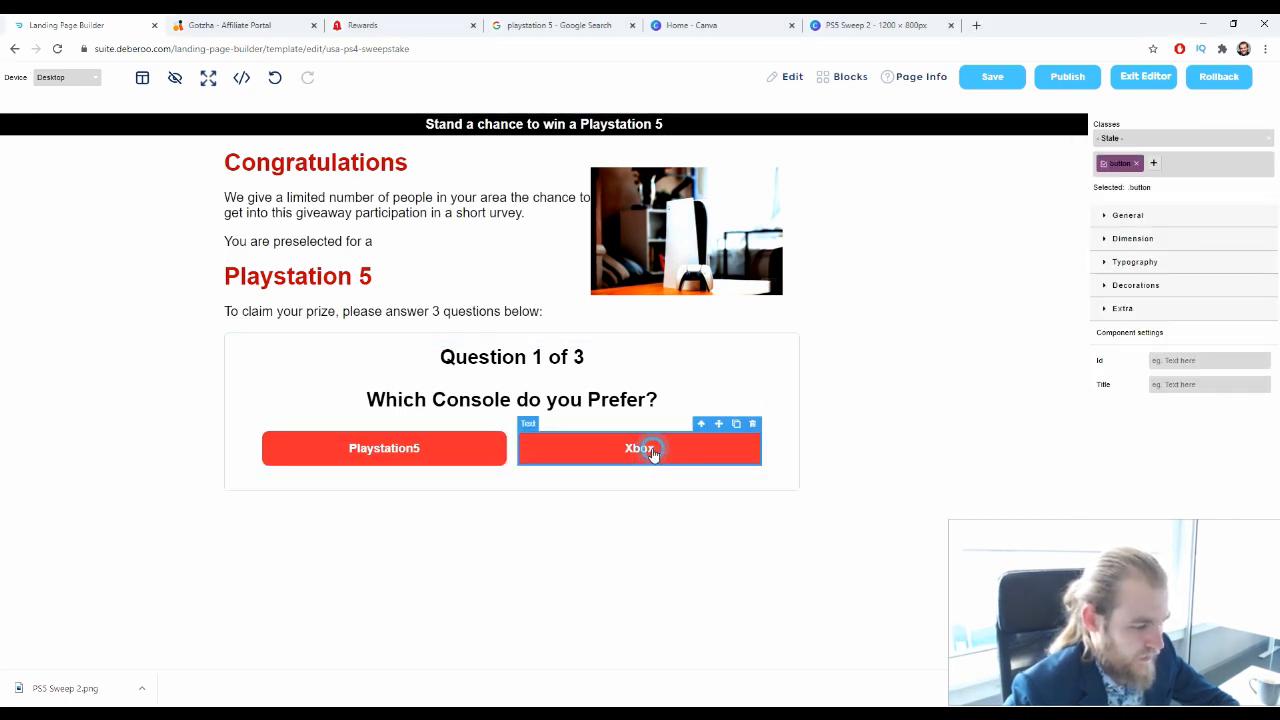
{"action": "left_click", "coordinate": [659, 453]}
{"action": "double_click", "coordinate": [659, 453]}
{"action": "left_click", "coordinate": [651, 453]}
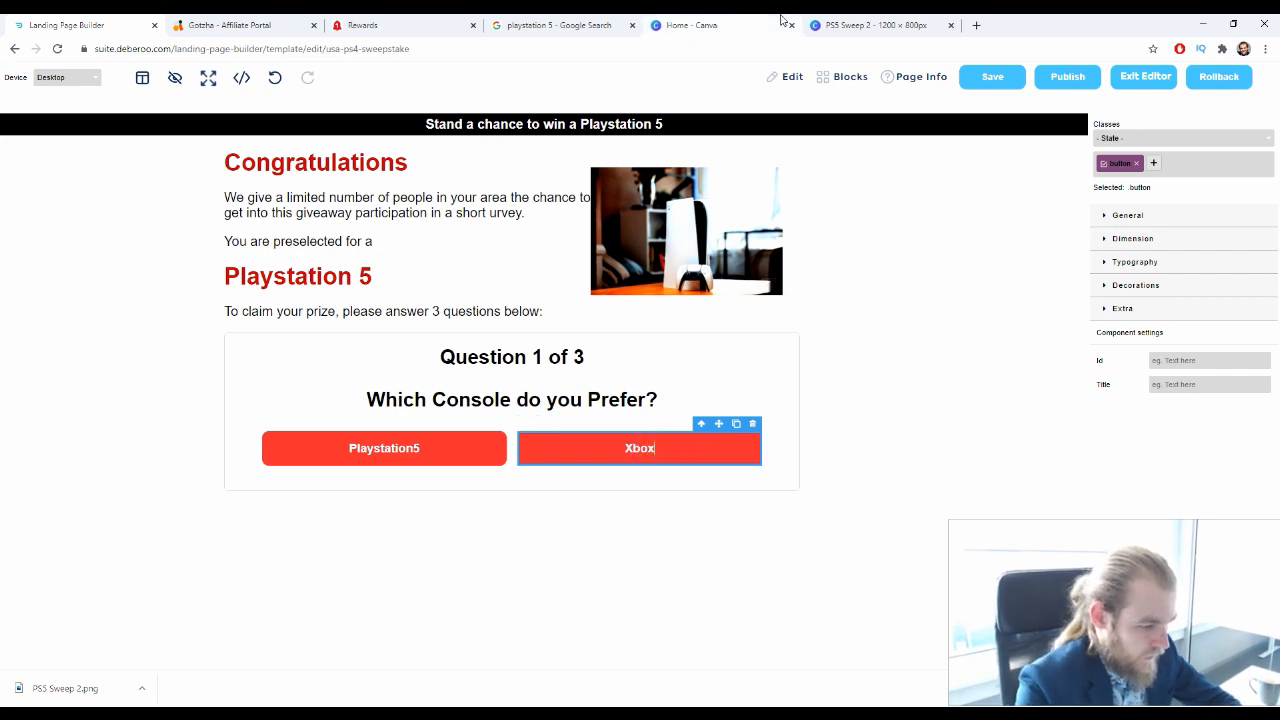
{"action": "type", "text": "Series"}
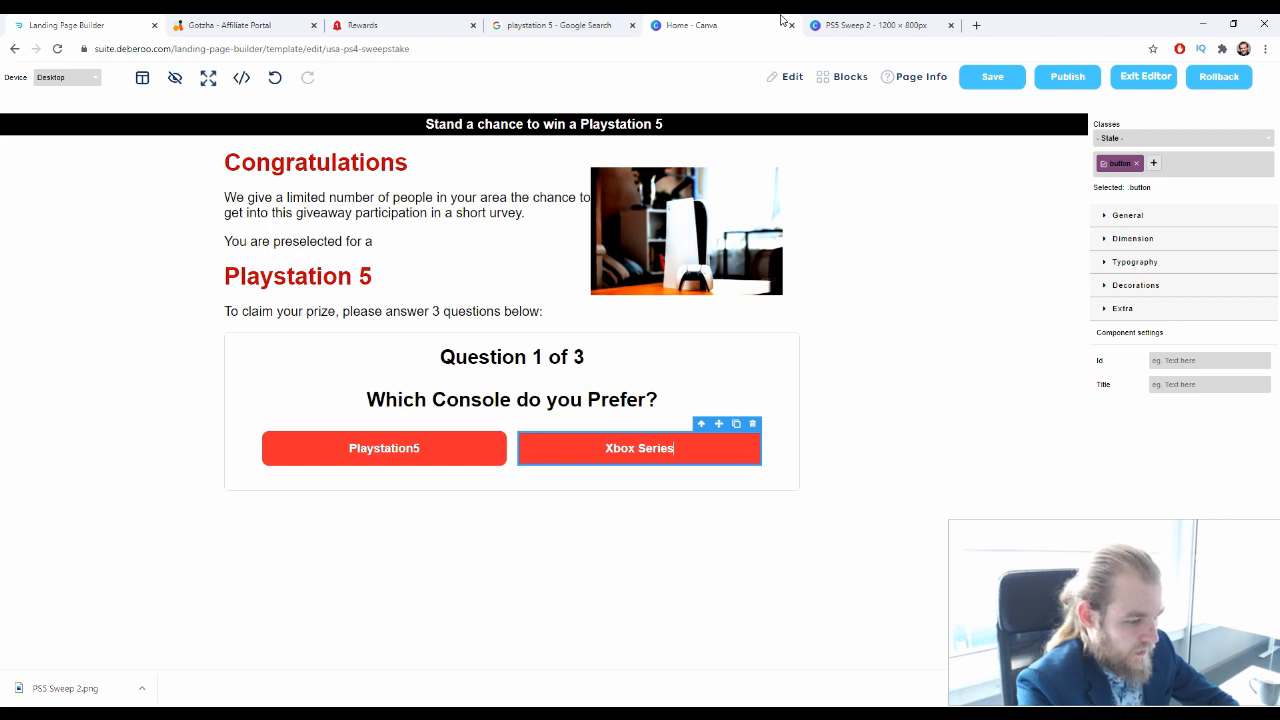
{"action": "type", "text": " X"}
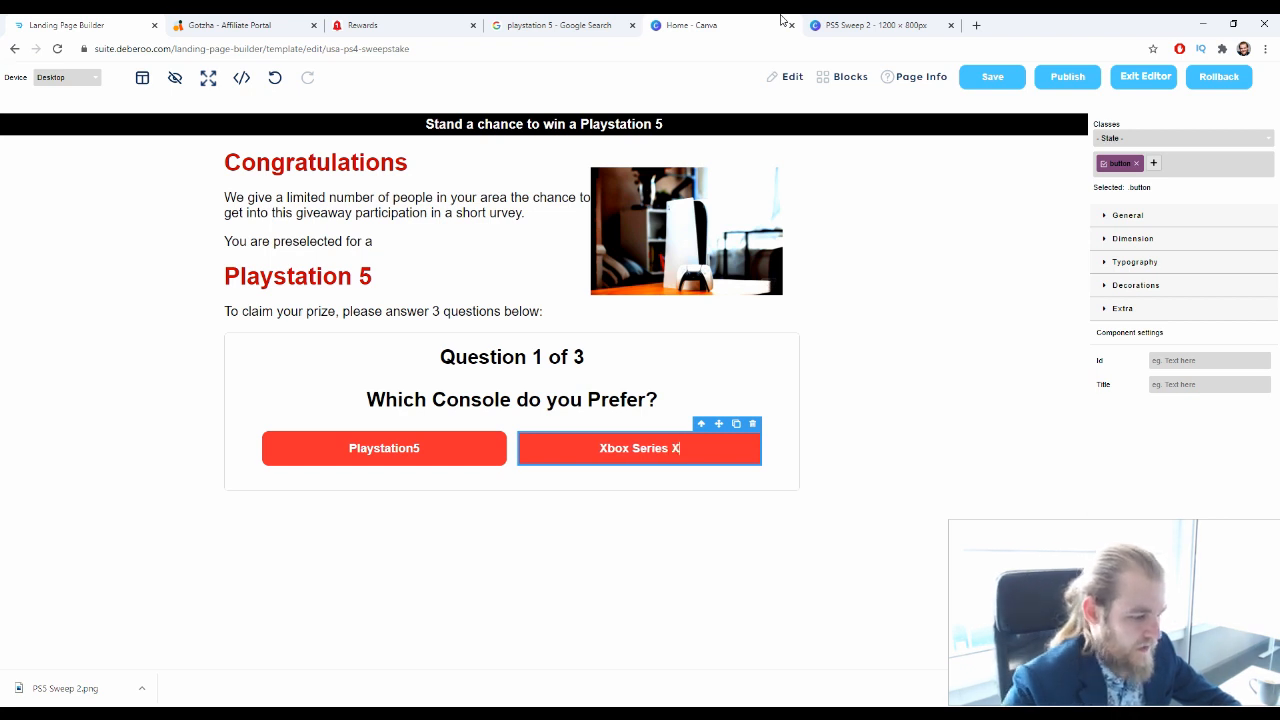
Insert the missing space in the PlayStation answer's label so it reads "Playstation 5"
{"action": "left_click", "coordinate": [415, 455]}
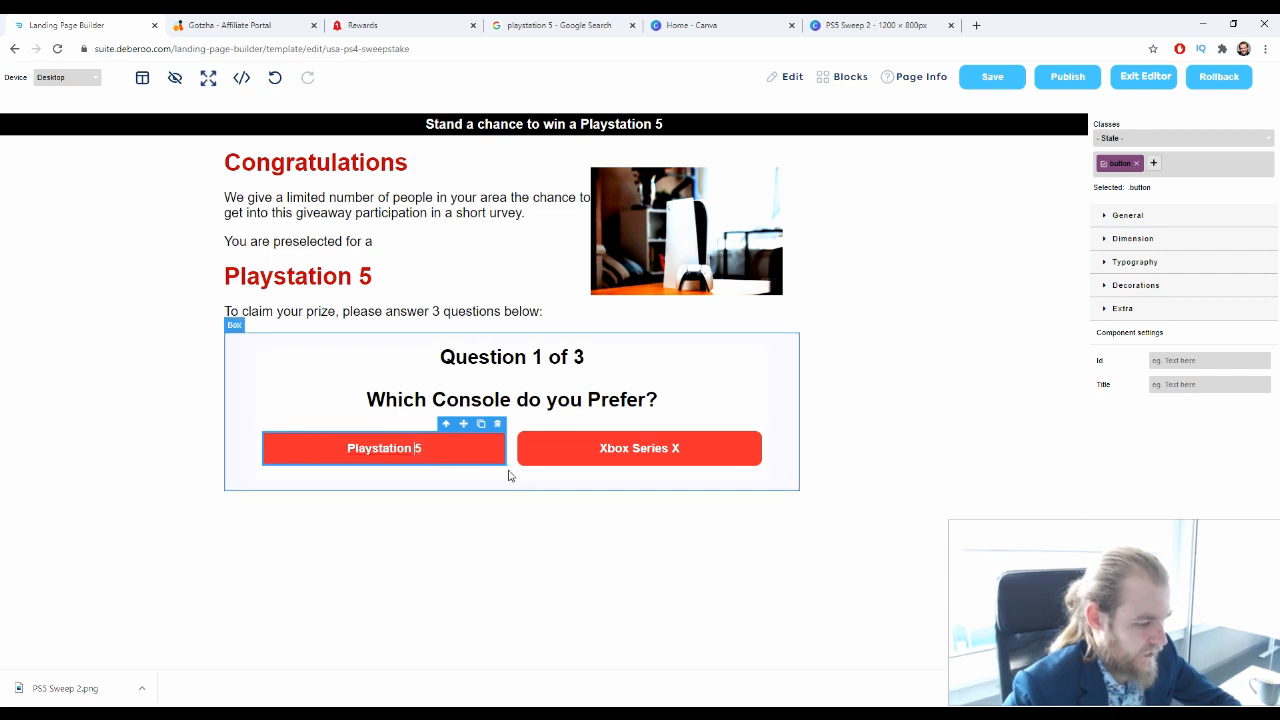
{"action": "left_click", "coordinate": [466, 540]}
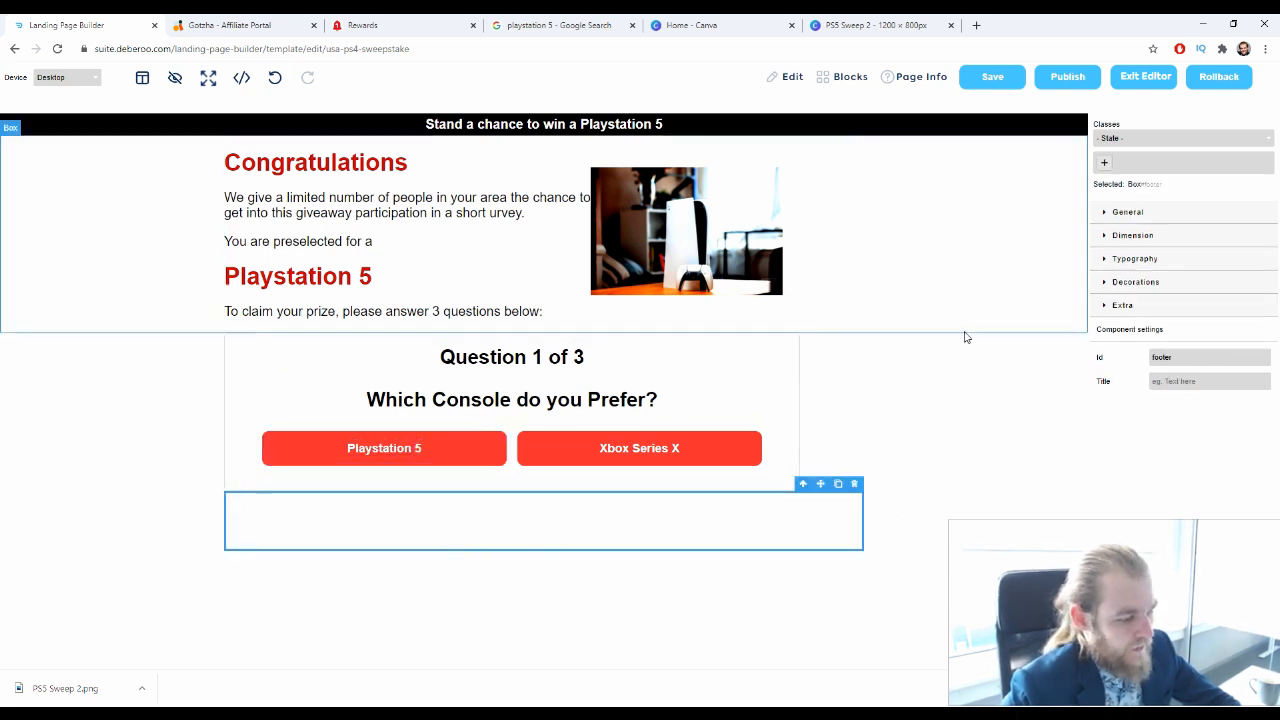
{"action": "left_click", "coordinate": [1007, 340]}
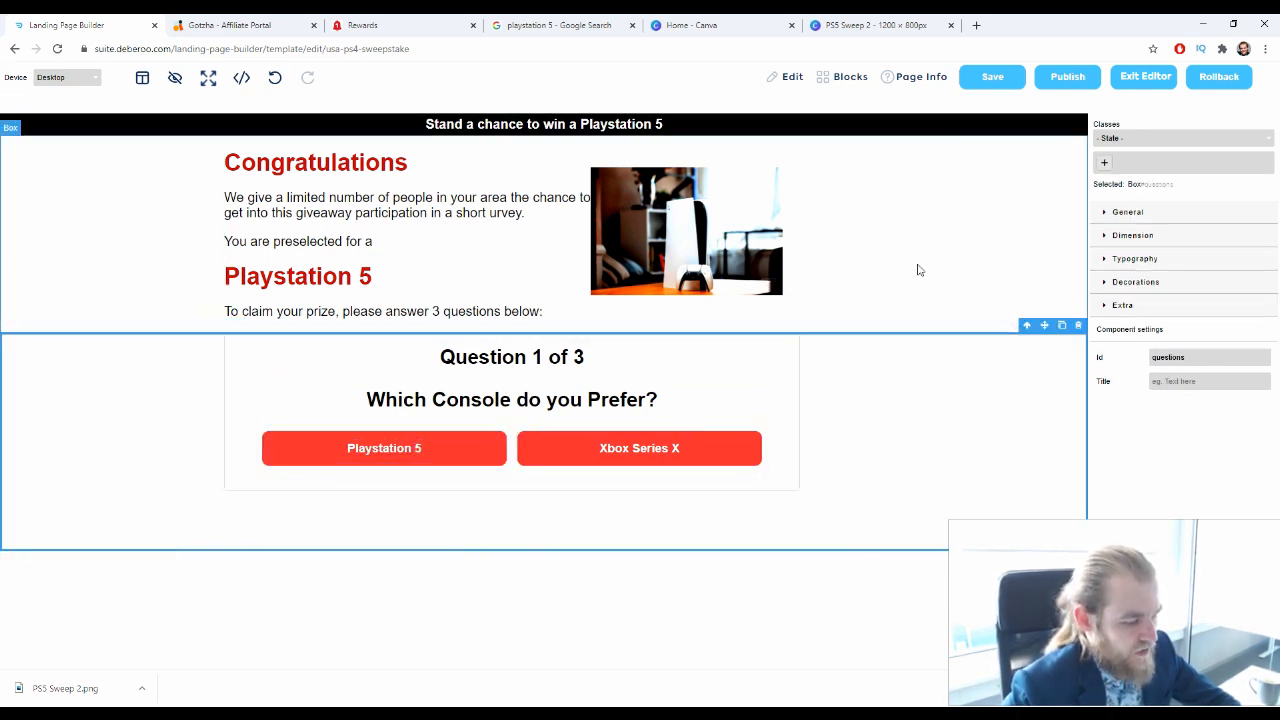
{"action": "left_click", "coordinate": [394, 277]}
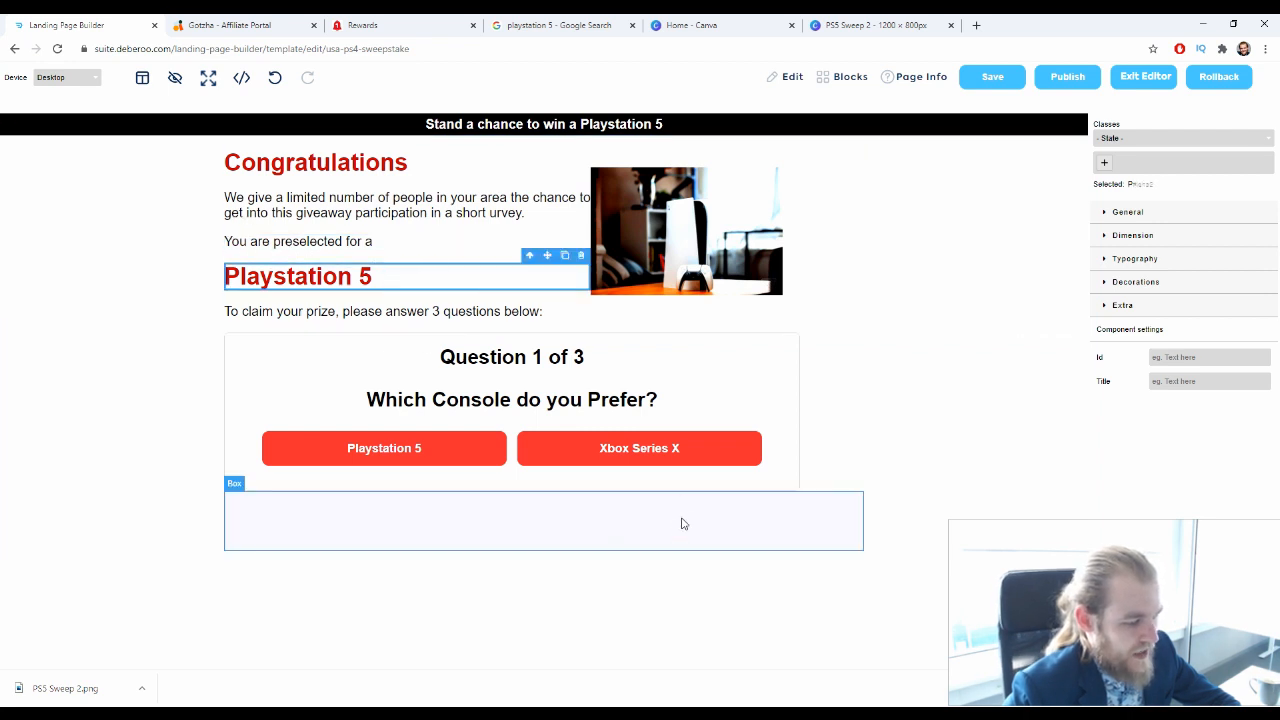
Advance the quiz to question 2 and reword it as "Do you own a Playstation Console?"
{"action": "left_click", "coordinate": [486, 450]}
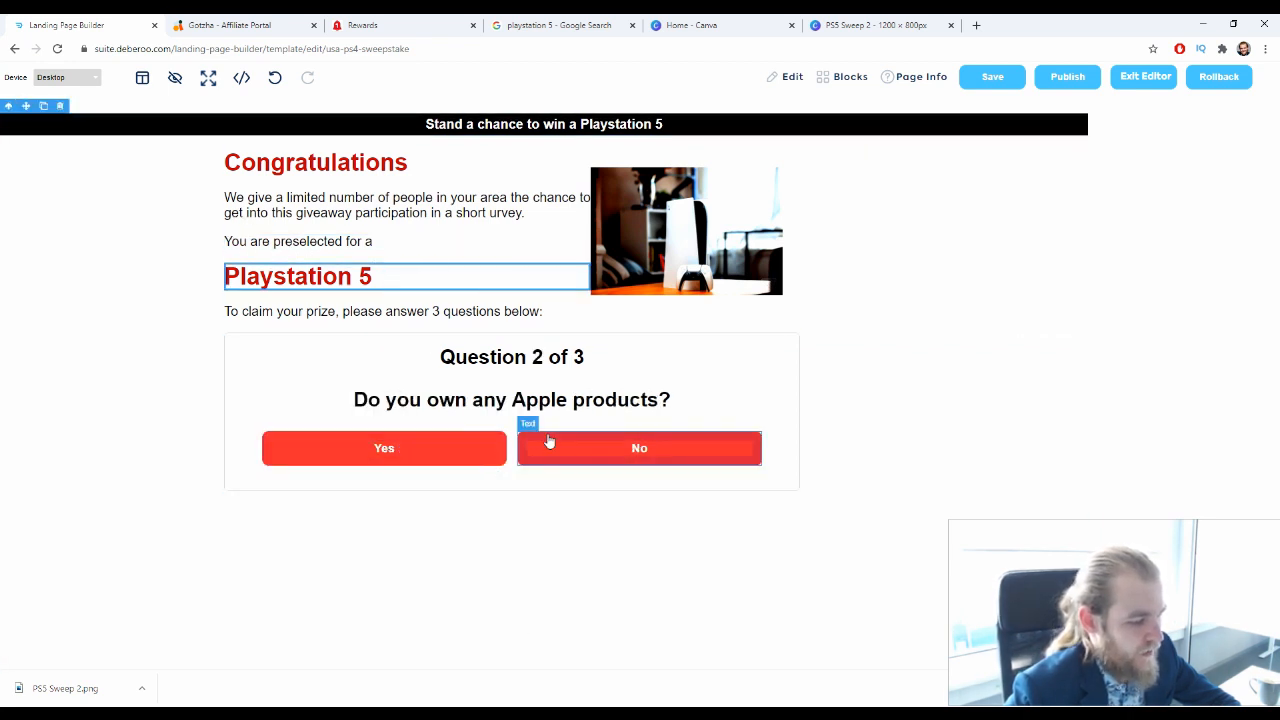
{"action": "triple_click", "coordinate": [565, 399]}
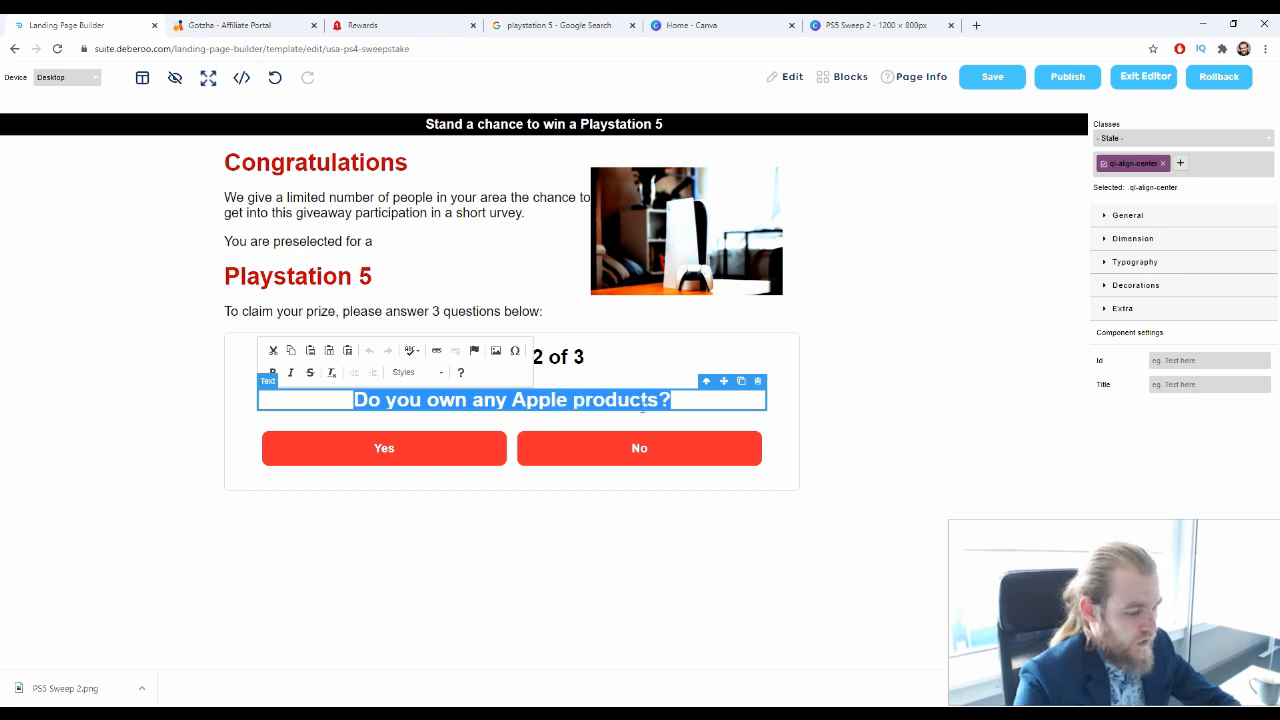
{"action": "left_click_drag", "start_coordinate": [688, 399], "coordinate": [471, 400]}
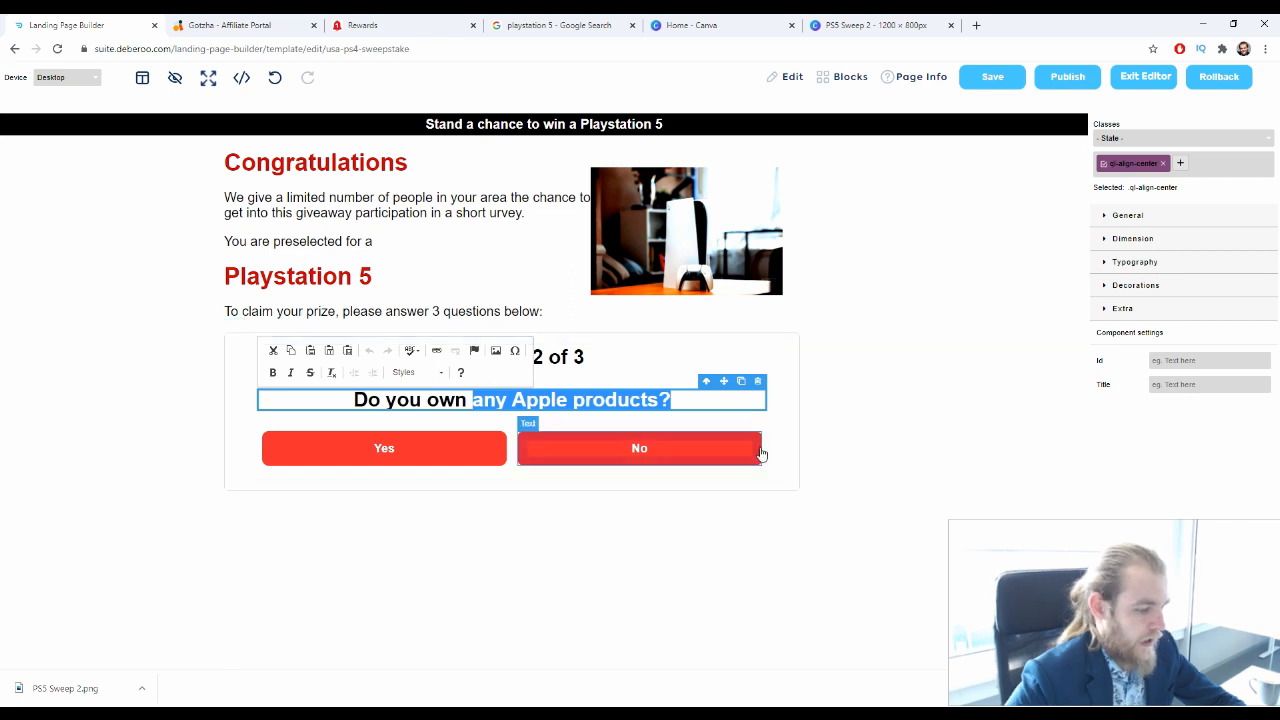
{"action": "type", "text": "a Plays"}
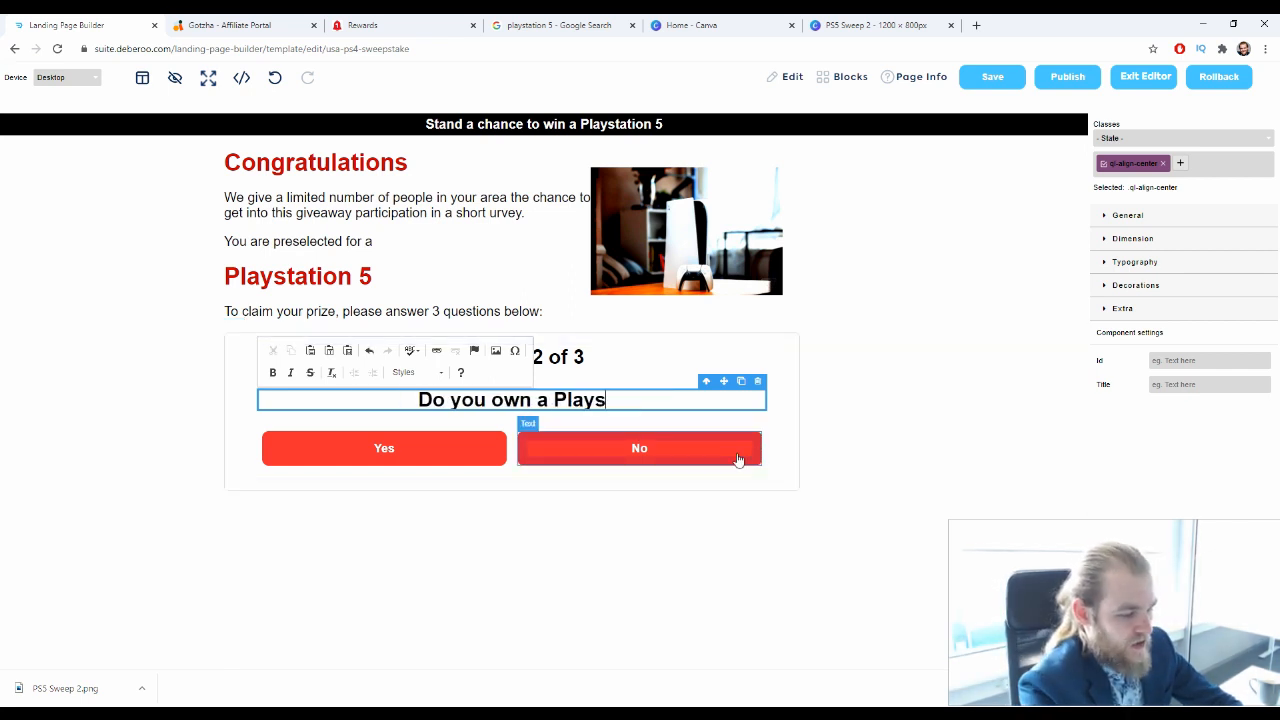
{"action": "type", "text": "tation Cons"}
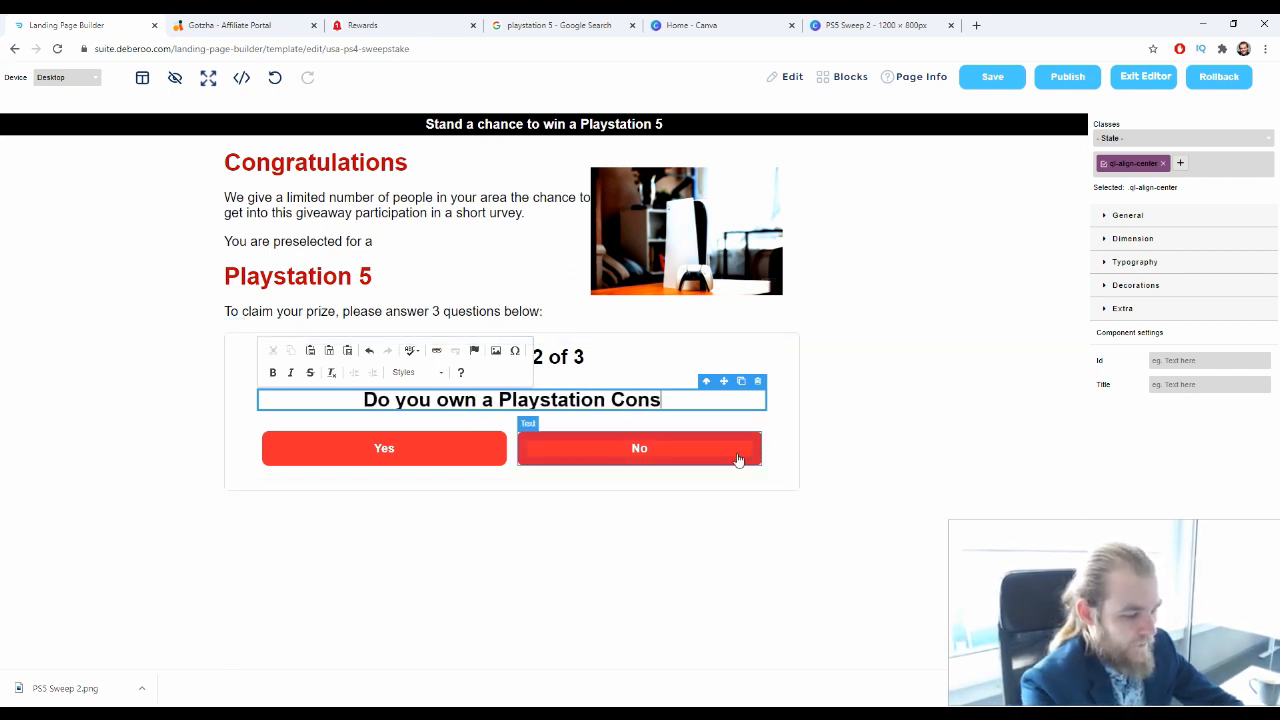
{"action": "type", "text": "ole?"}
{"action": "left_click", "coordinate": [714, 520]}
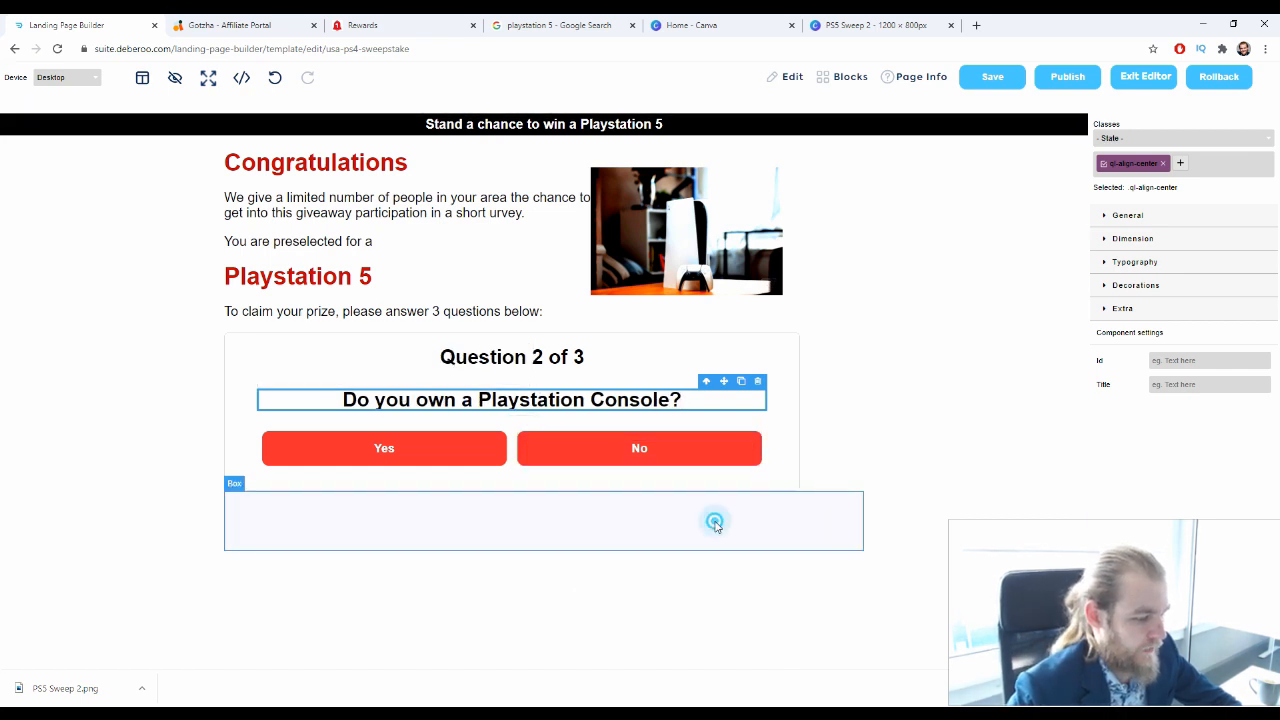
Advance the quiz to question 3 and replace its text with "What's Your Favorite Type of Game?"
{"action": "left_click", "coordinate": [451, 455]}
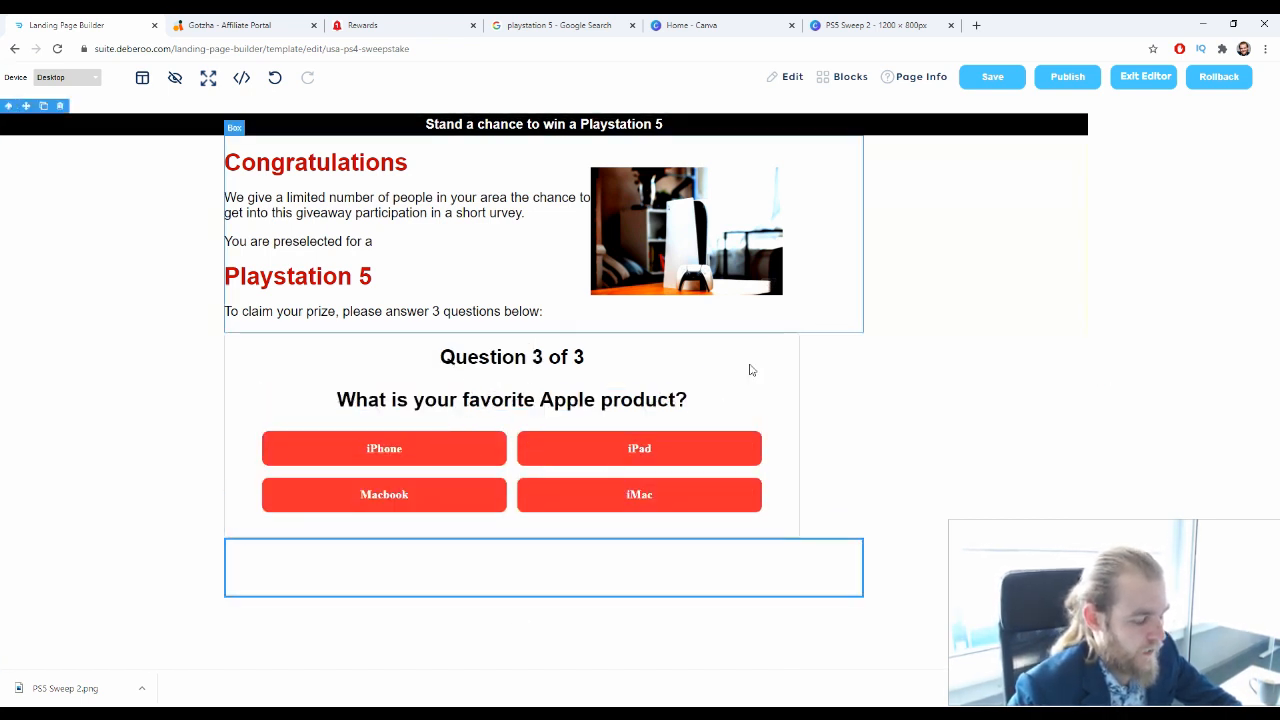
{"action": "double_click", "coordinate": [675, 400]}
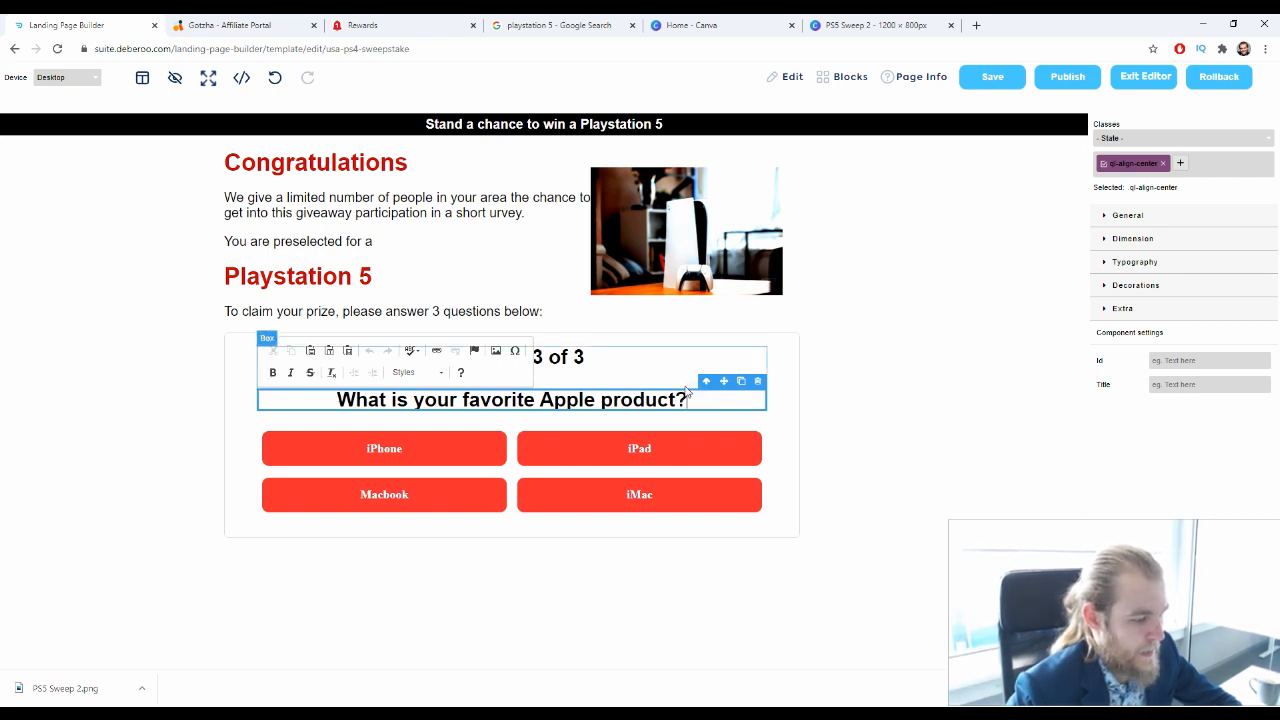
{"action": "key", "text": "ctrl+a"}
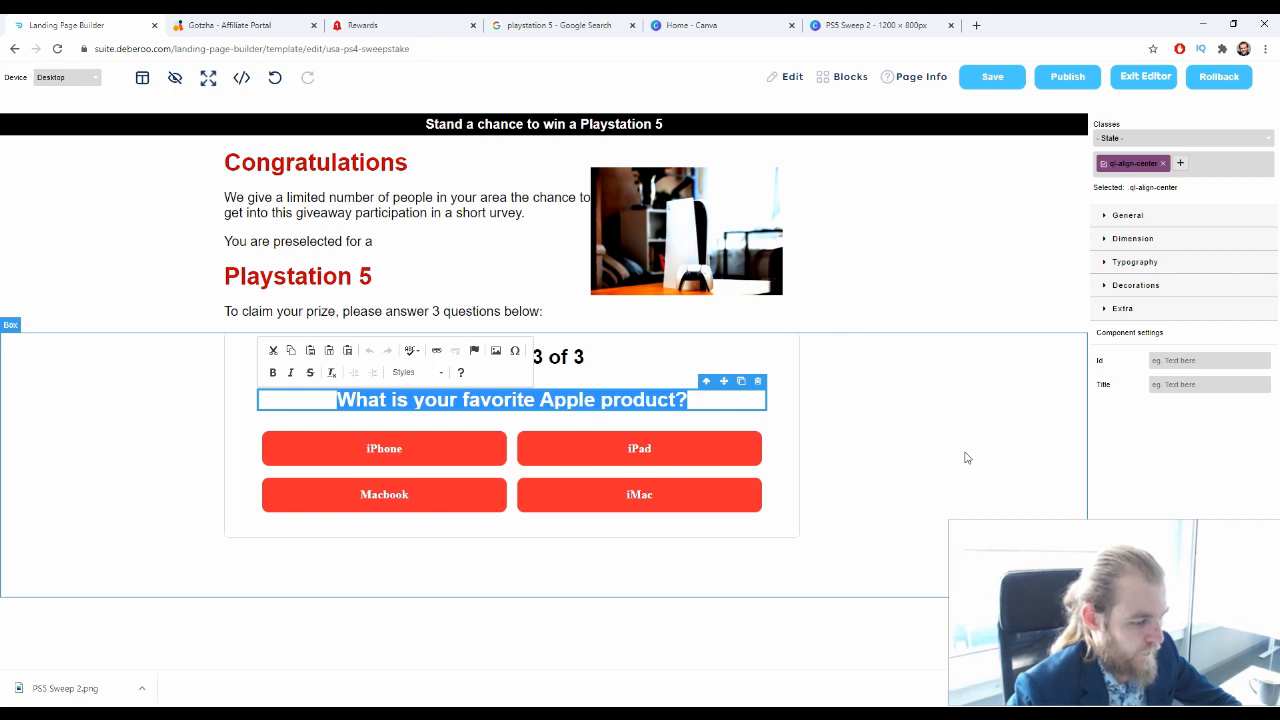
{"action": "type", "text": "What"}
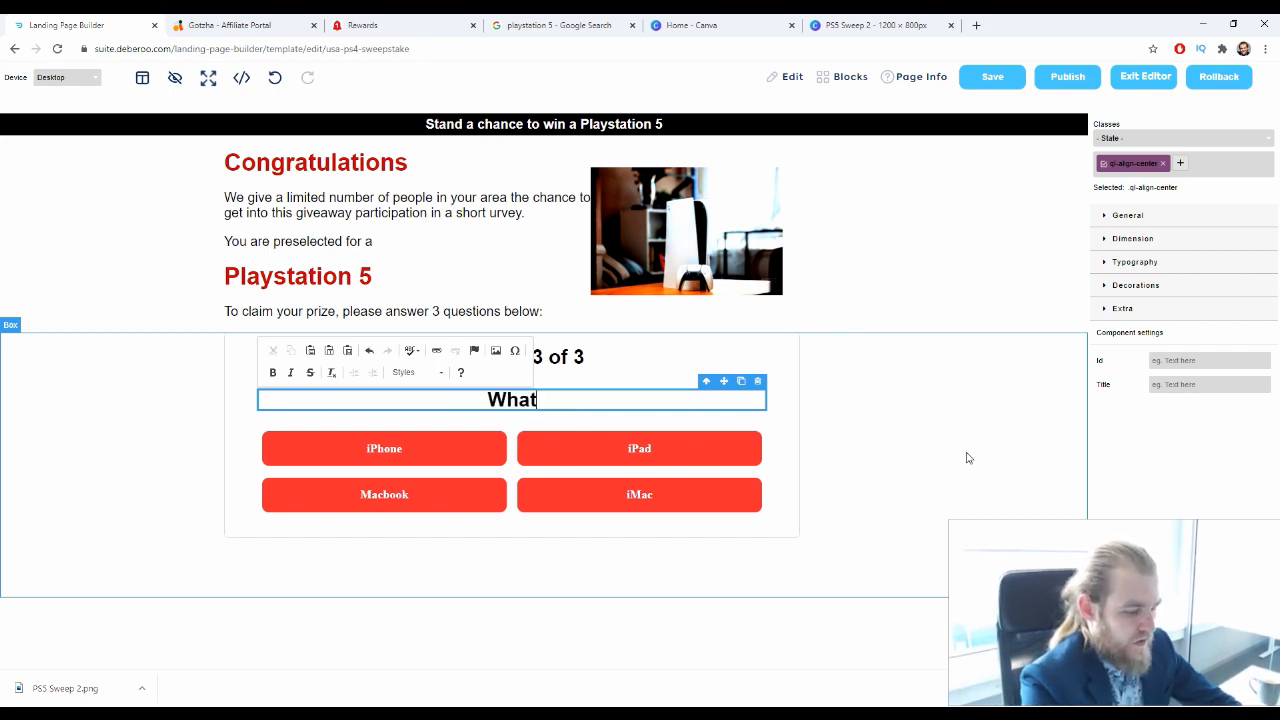
{"action": "type", "text": "'s You"}
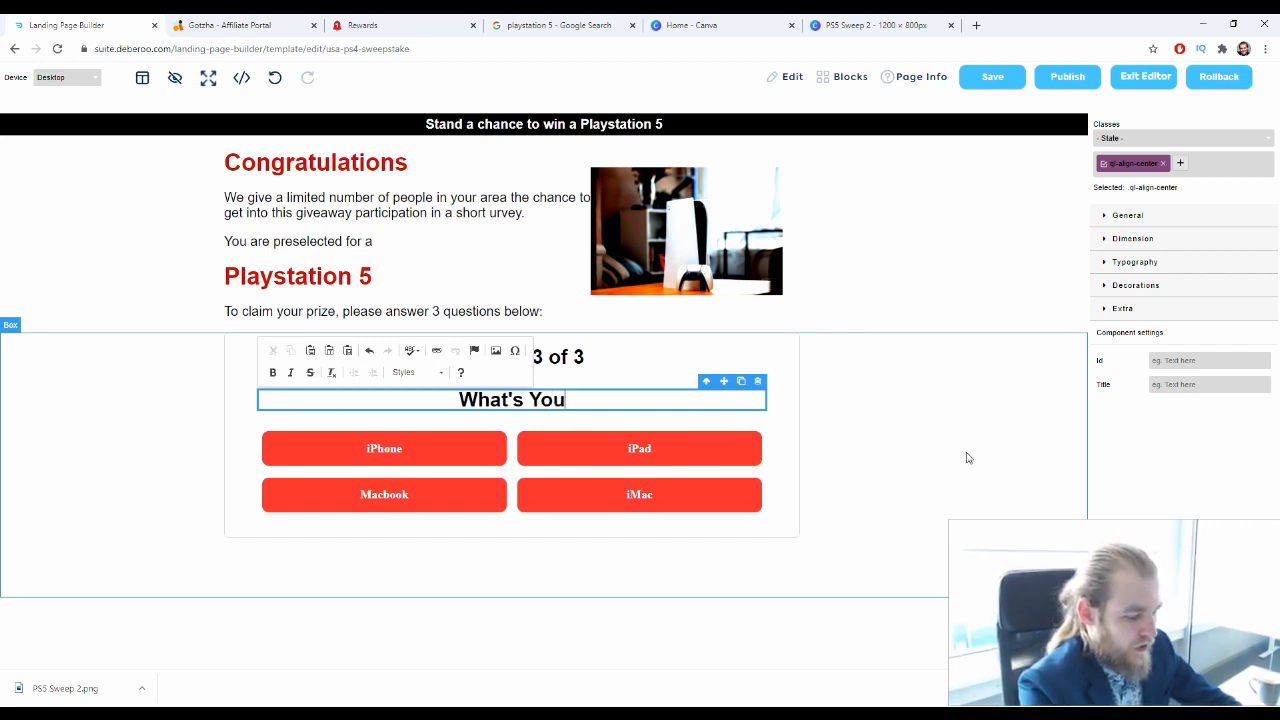
{"action": "type", "text": "r Favor"}
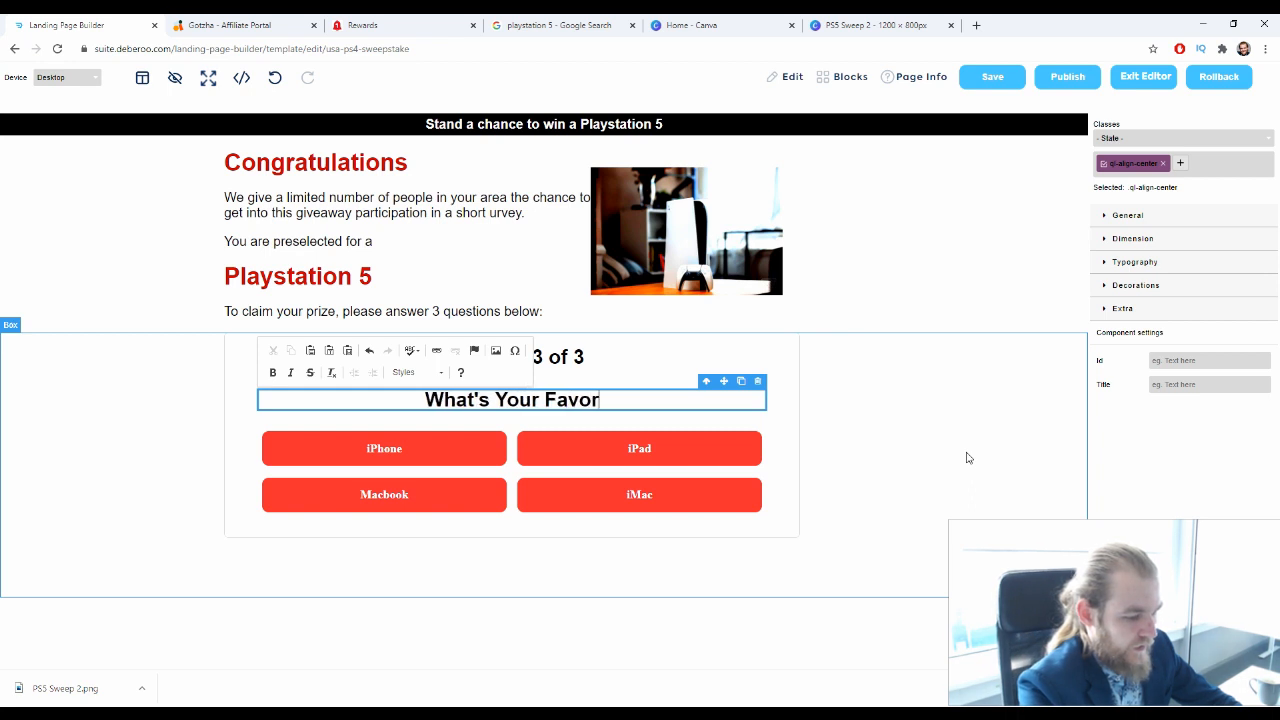
{"action": "type", "text": "ite "}
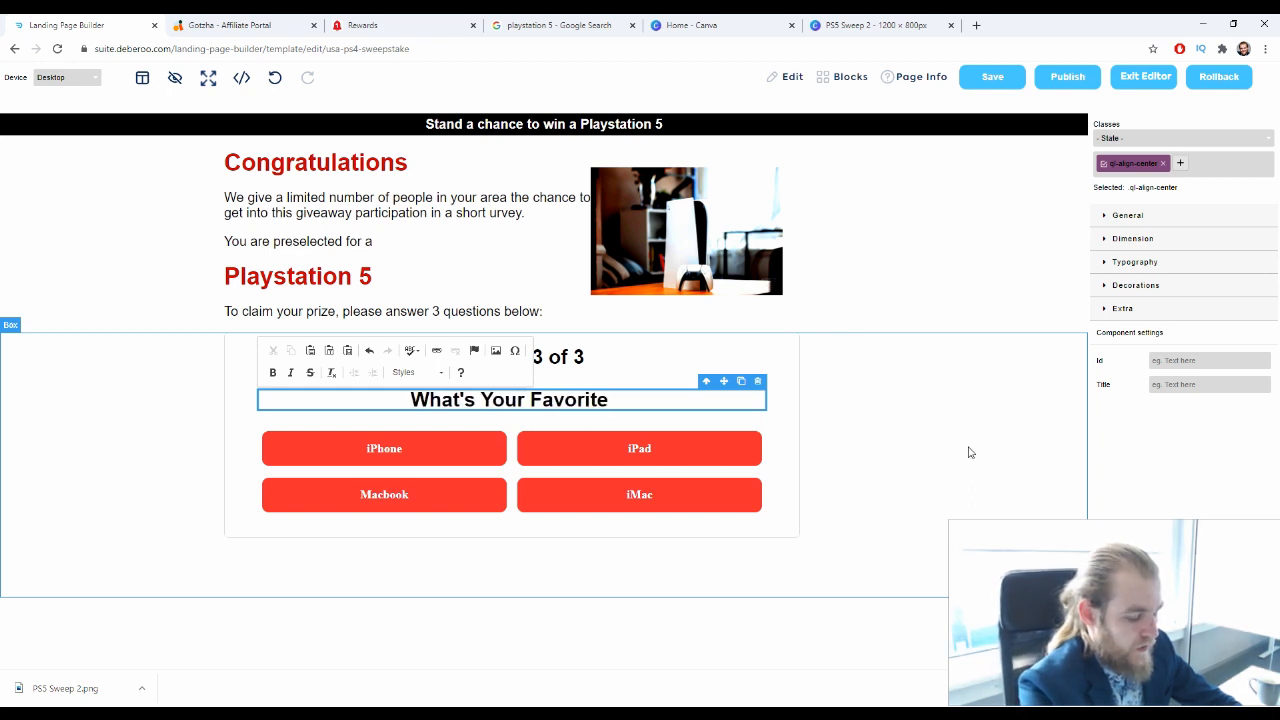
{"action": "type", "text": "Type of "}
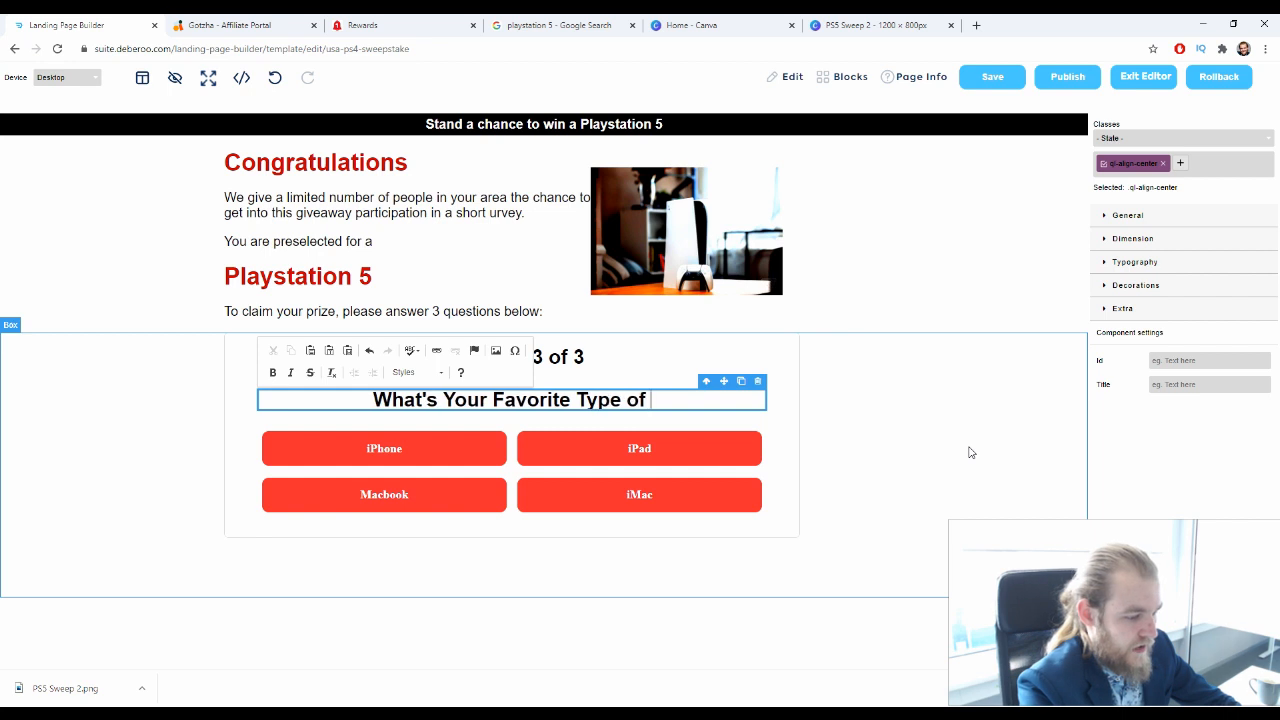
{"action": "type", "text": "Game?"}
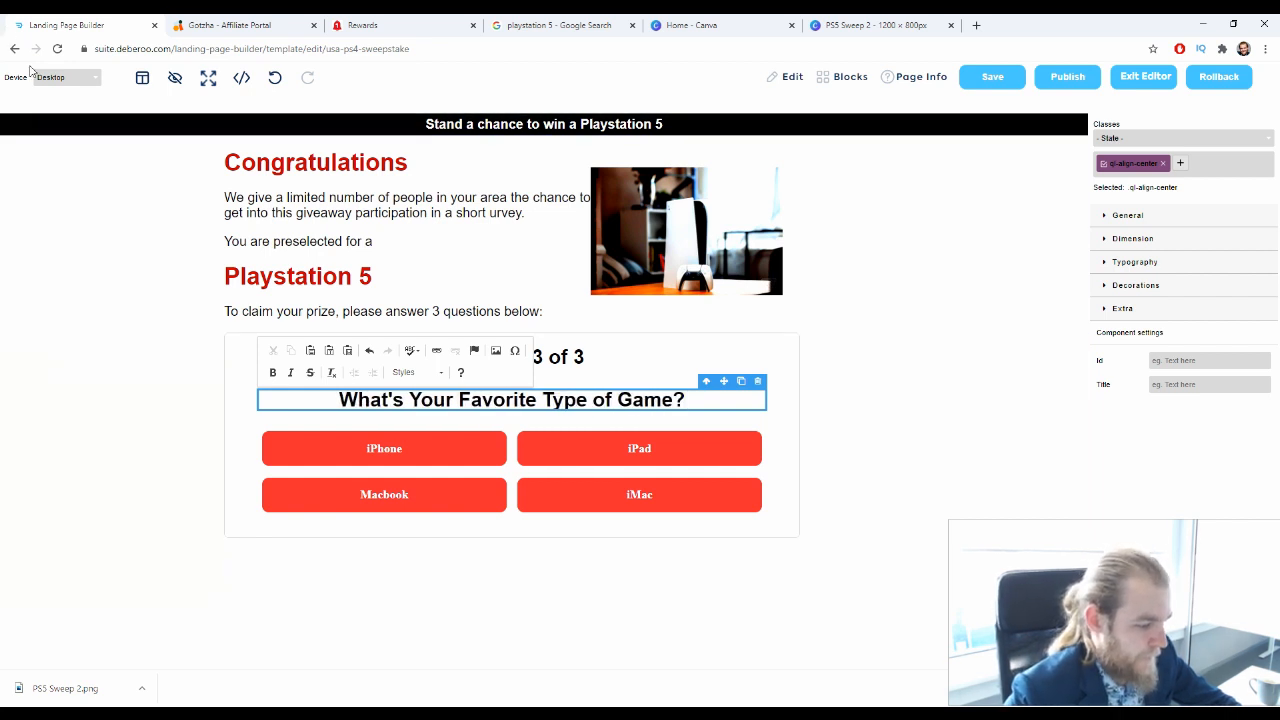
Relabel the iPhone answer as "Sports" and the iPad answer as "RPG" under question 3
{"action": "left_click", "coordinate": [408, 452]}
{"action": "double_click", "coordinate": [398, 455]}
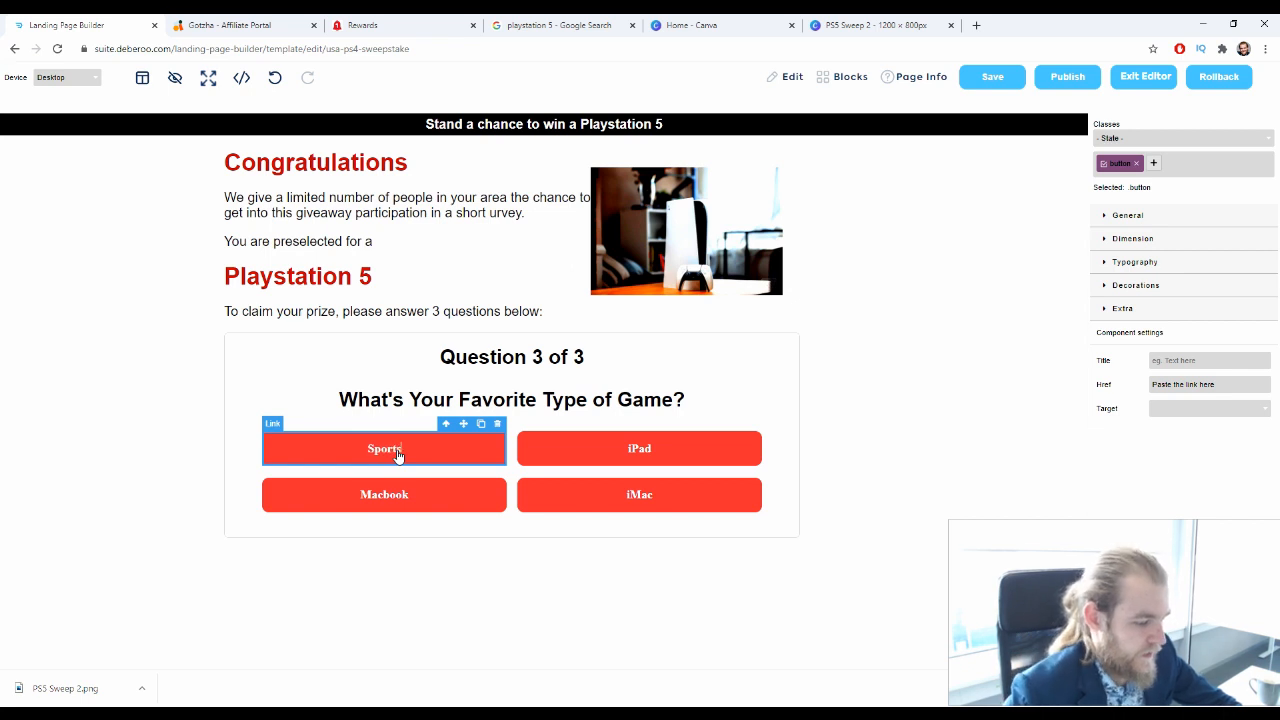
{"action": "left_click", "coordinate": [651, 451]}
{"action": "double_click", "coordinate": [645, 452]}
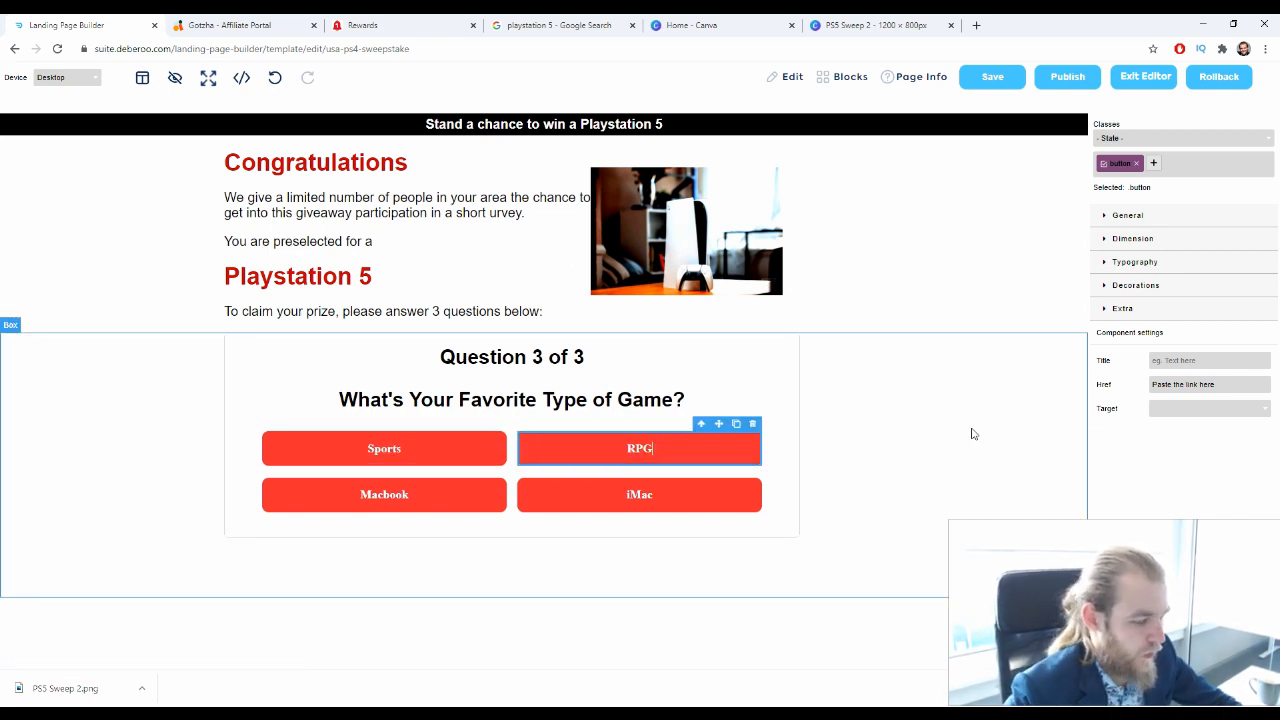
Relabel the Macbook answer as "Shooters" and the iMac answer as "Battle Royale" under question 3
{"action": "left_click", "coordinate": [390, 500]}
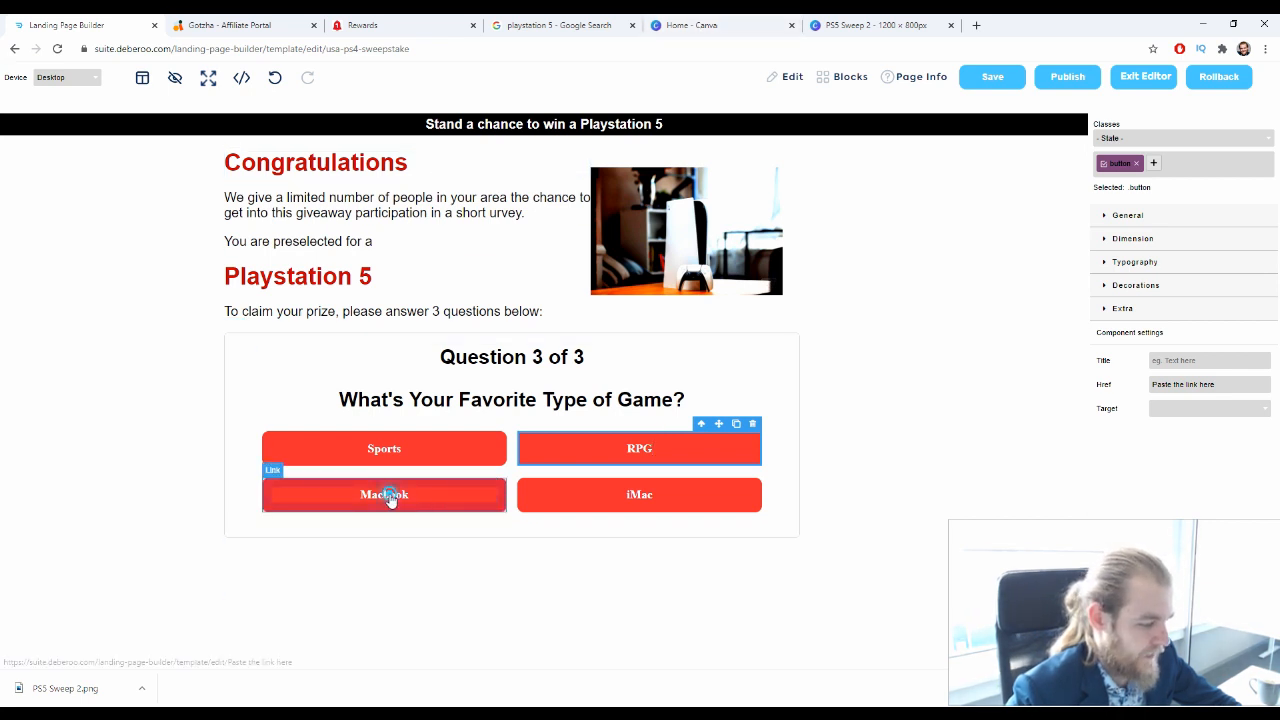
{"action": "double_click", "coordinate": [392, 496]}
{"action": "type", "text": "Shoot"}
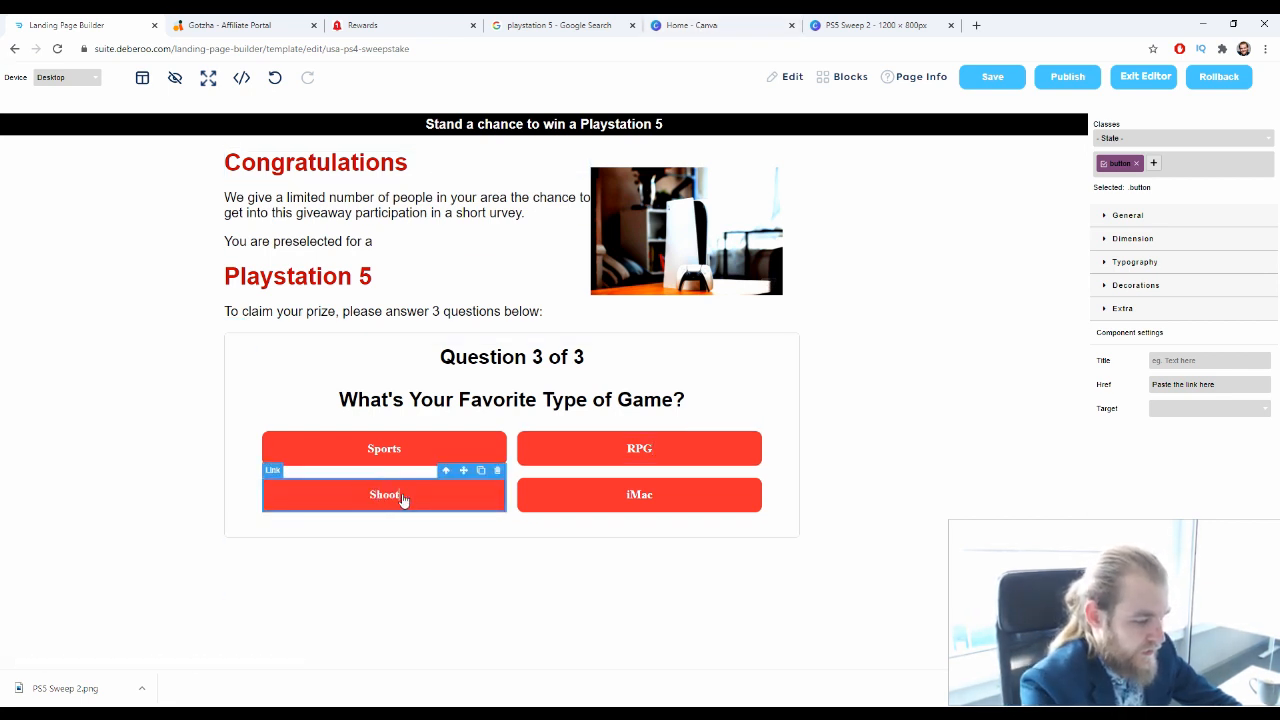
{"action": "type", "text": "ers"}
{"action": "left_click", "coordinate": [645, 497]}
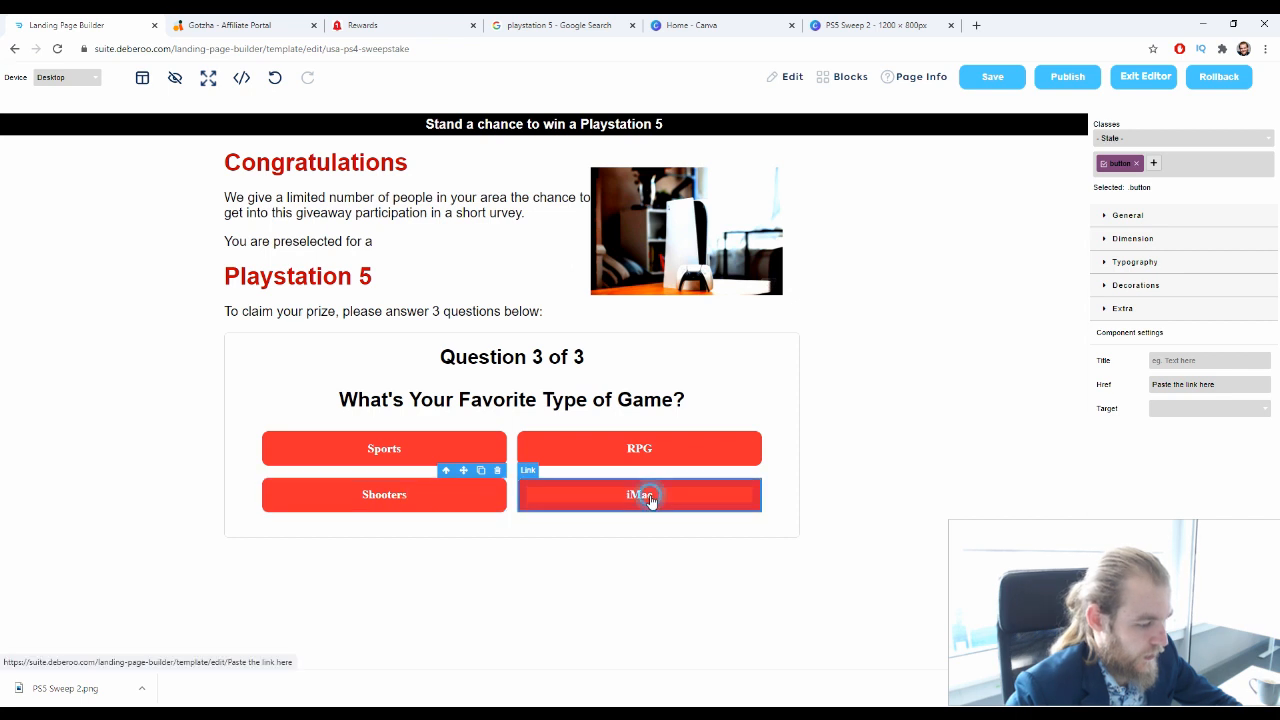
{"action": "double_click", "coordinate": [645, 497]}
{"action": "type", "text": "Bat"}
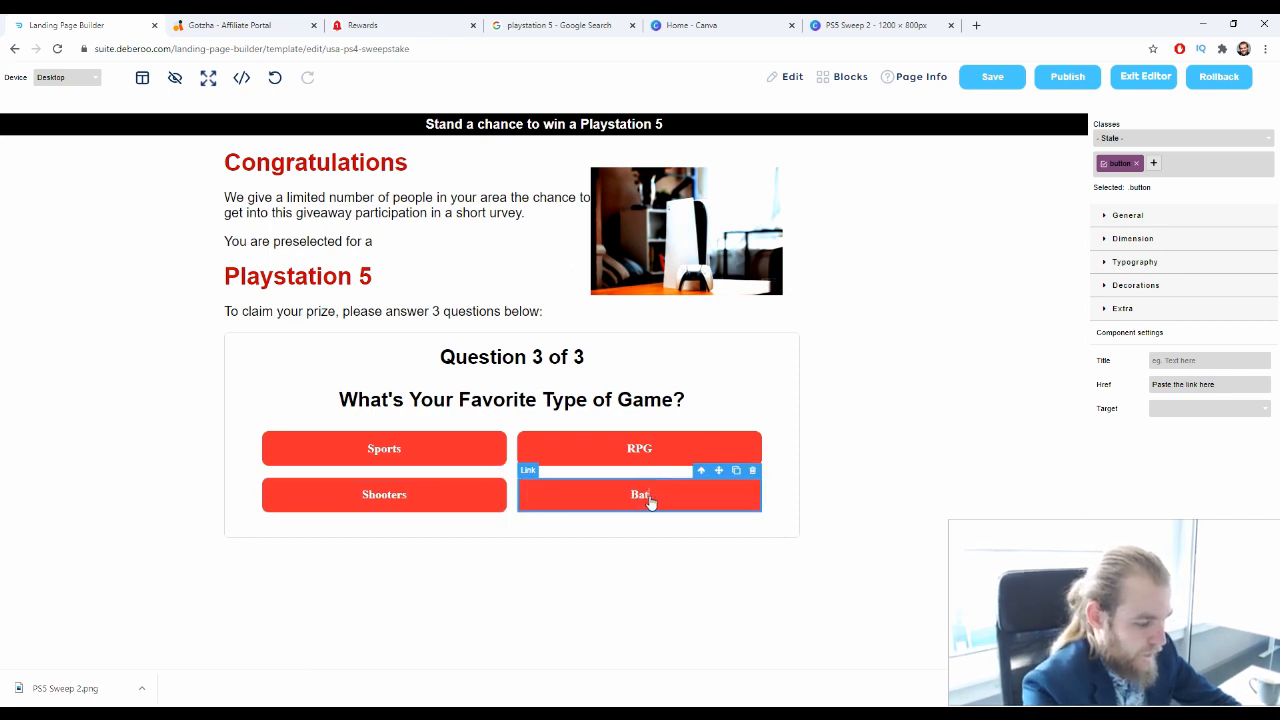
{"action": "type", "text": "tle Royale"}
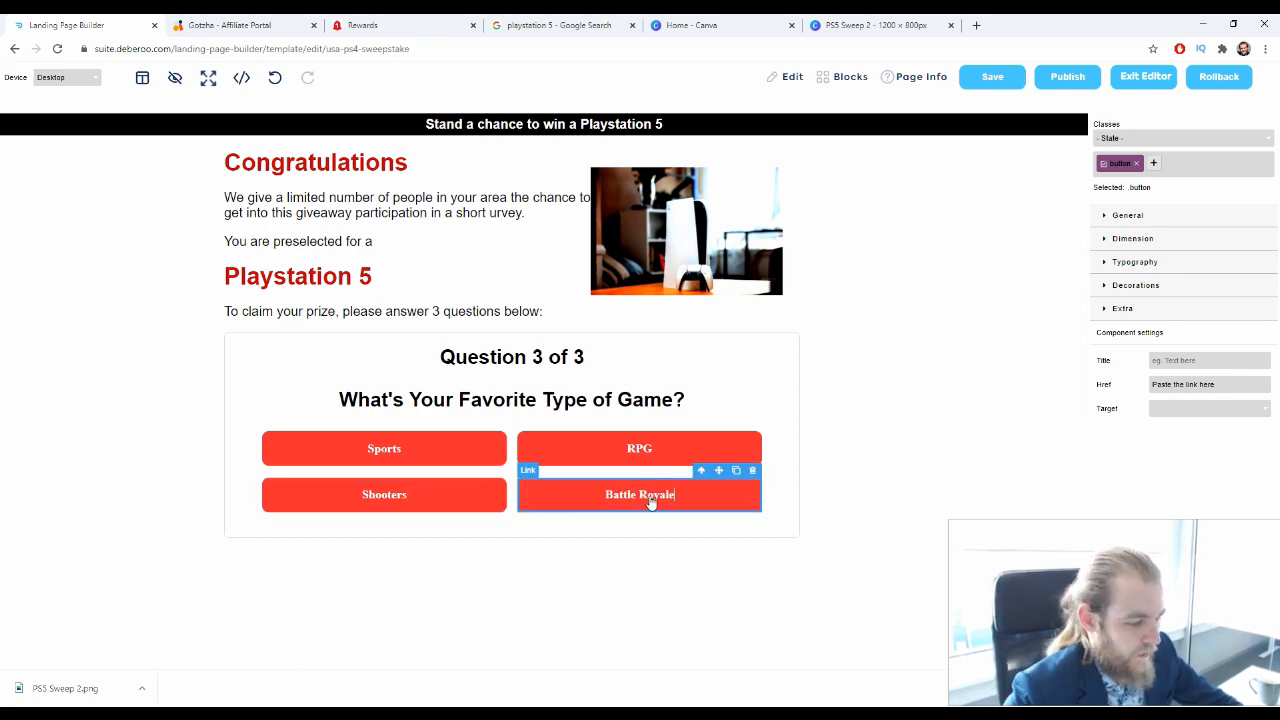
{"action": "left_click", "coordinate": [850, 635]}
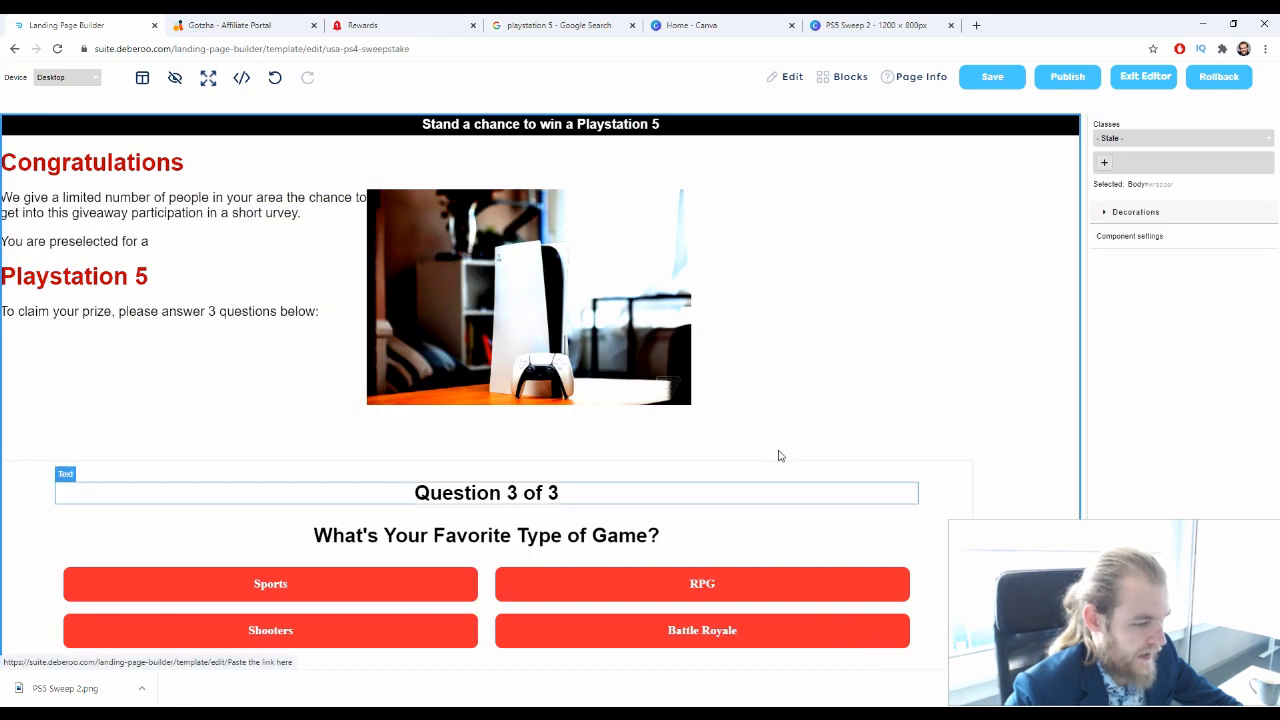
Review the edited landing page, and look over the PlayStation 5 offer page in the Rewards browser tab
{"action": "scroll", "coordinate": [867, 484], "scroll_direction": "down", "scroll_amount": 1}
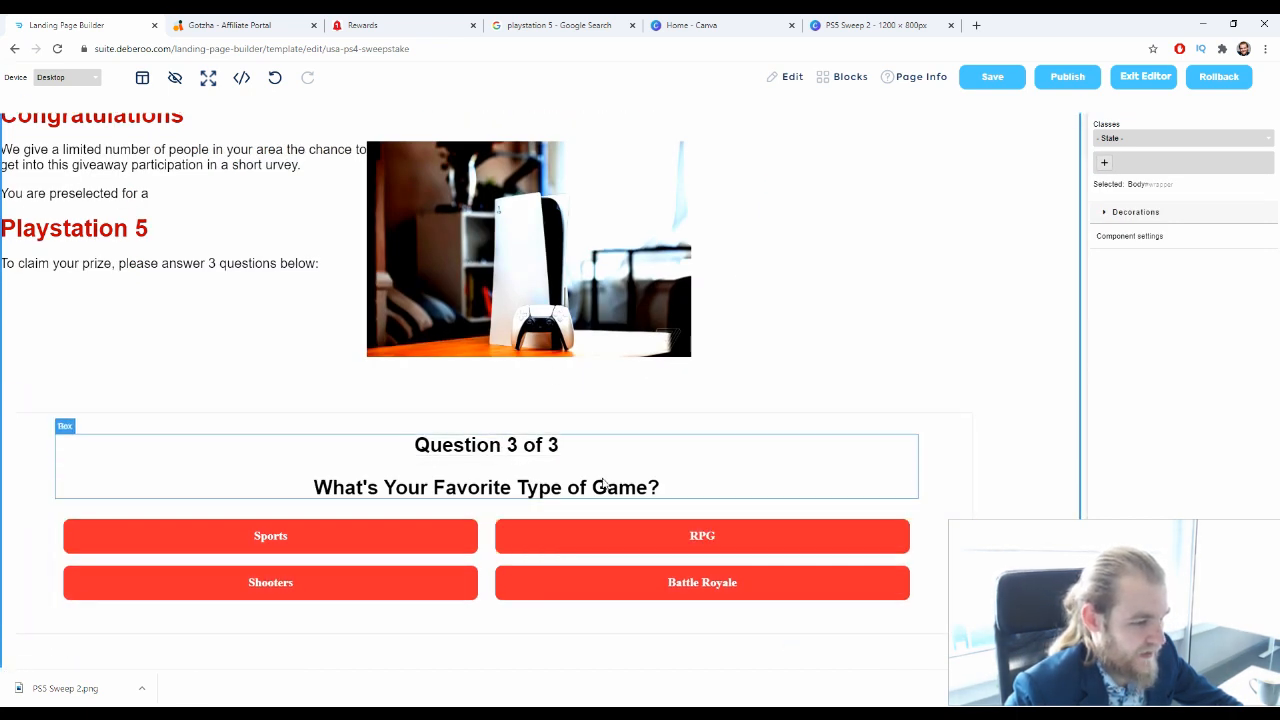
{"action": "scroll", "coordinate": [738, 398], "scroll_direction": "up", "scroll_amount": 1}
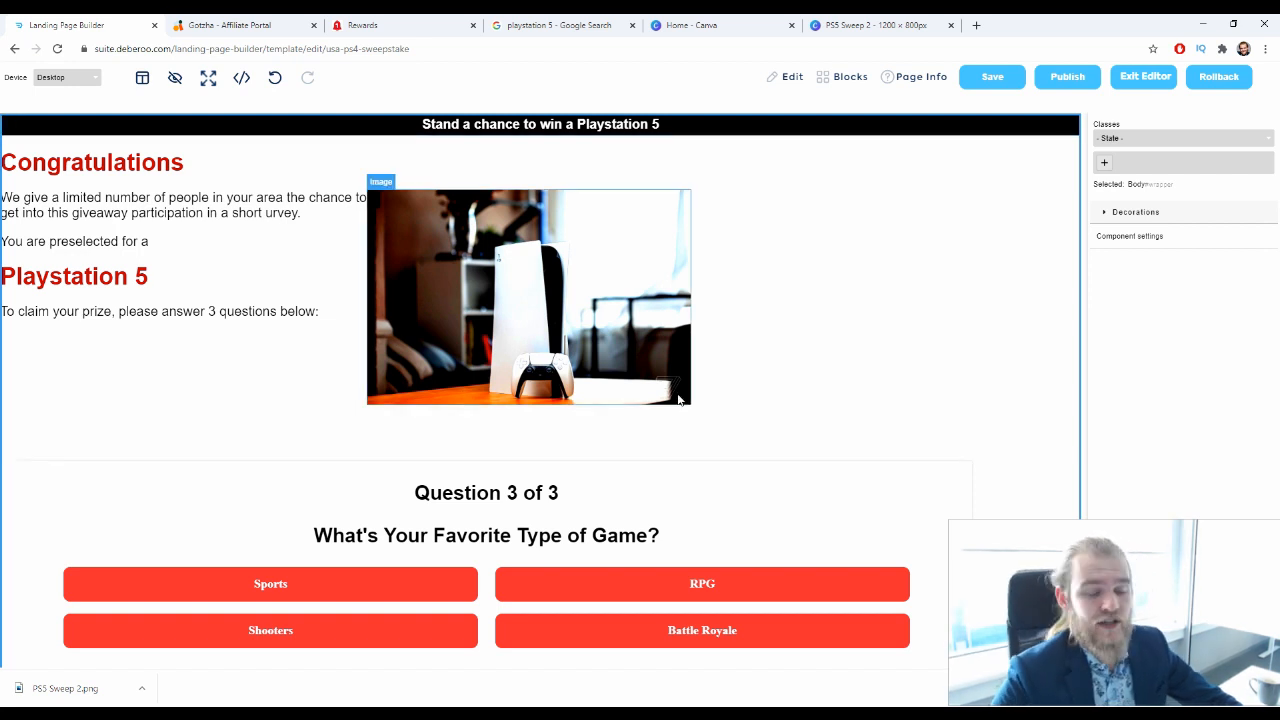
{"action": "left_click", "coordinate": [362, 25]}
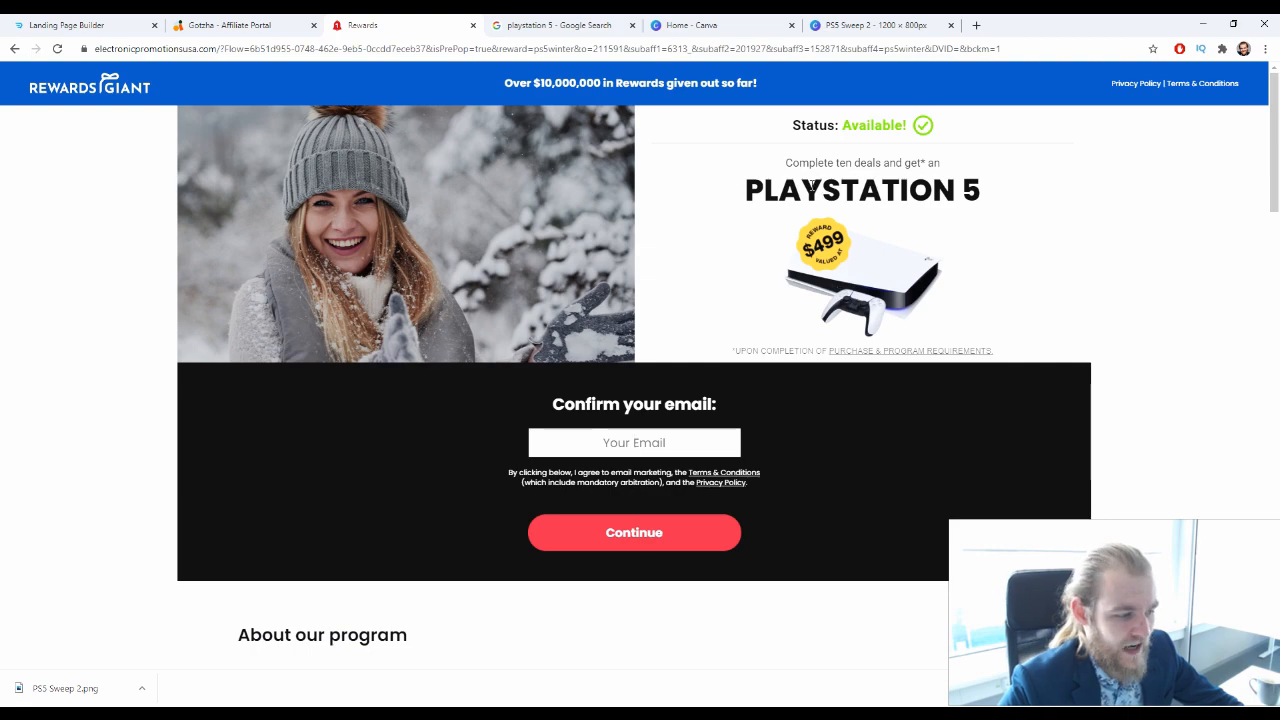
{"action": "scroll", "coordinate": [812, 185], "scroll_direction": "down", "scroll_amount": 5}
{"action": "scroll", "coordinate": [679, 271], "scroll_direction": "up", "scroll_amount": 5}
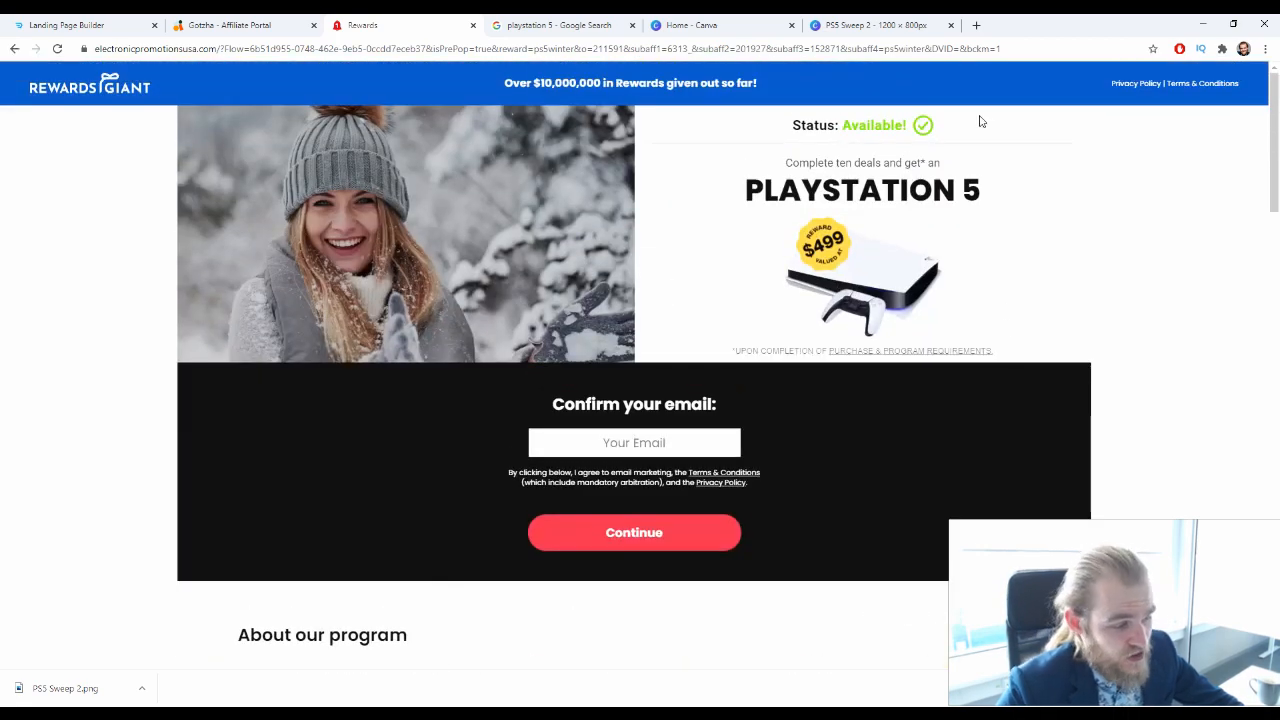